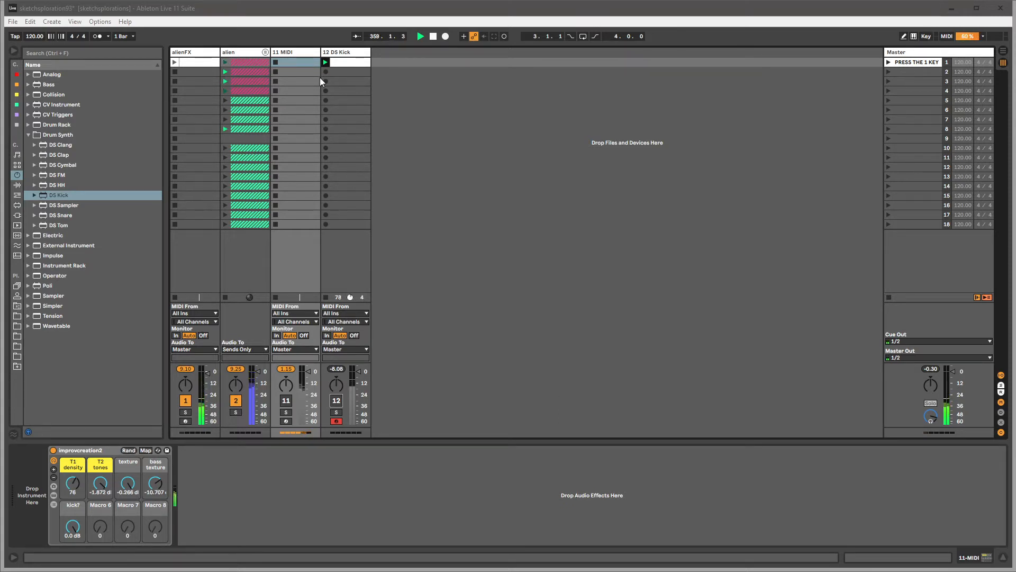
Look through the devices on the alienFX, alien, 11 MIDI and 12 DS Kick tracks.
click(291, 53)
click(237, 53)
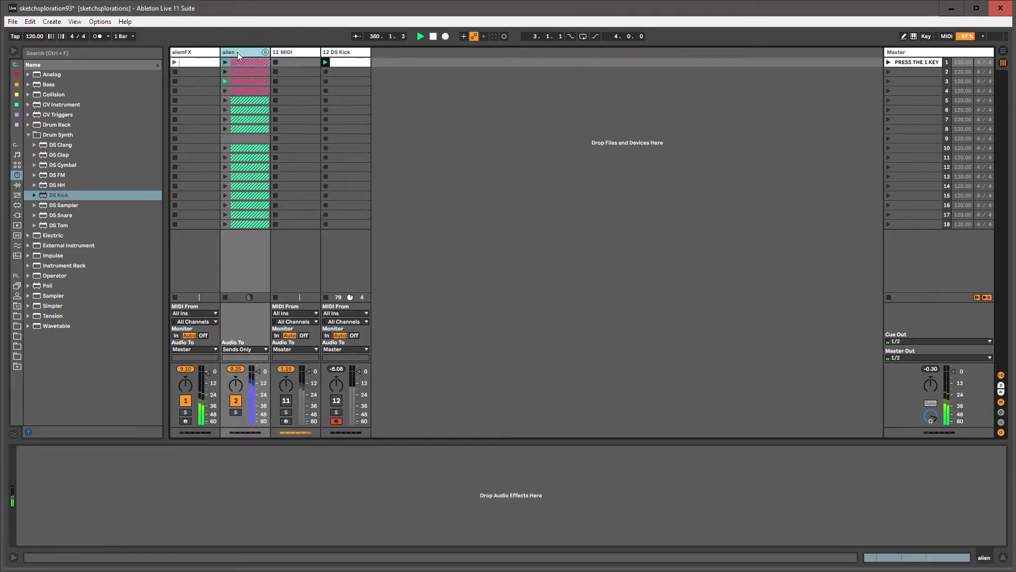
click(198, 54)
click(282, 53)
click(336, 52)
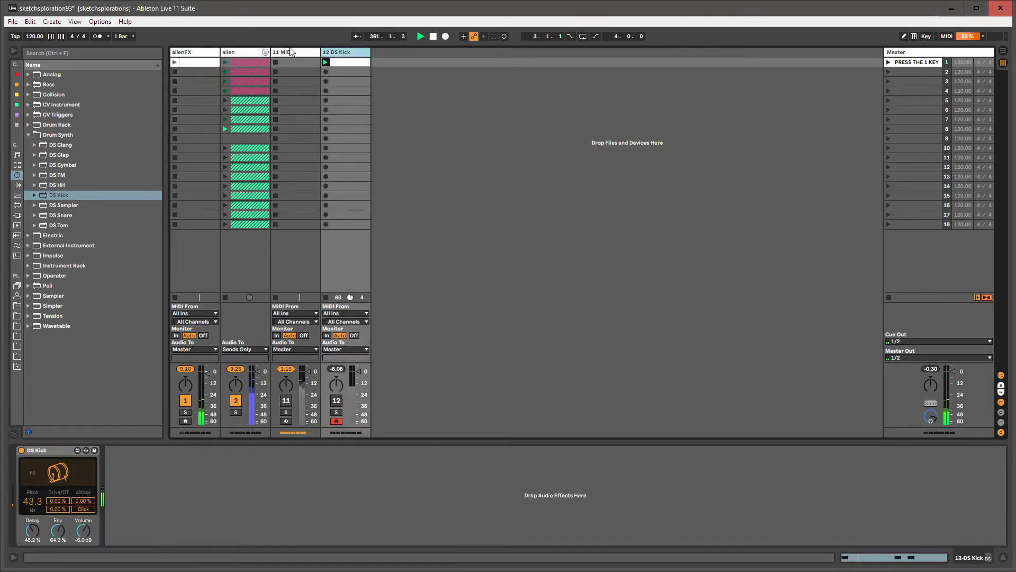
click(244, 53)
click(216, 55)
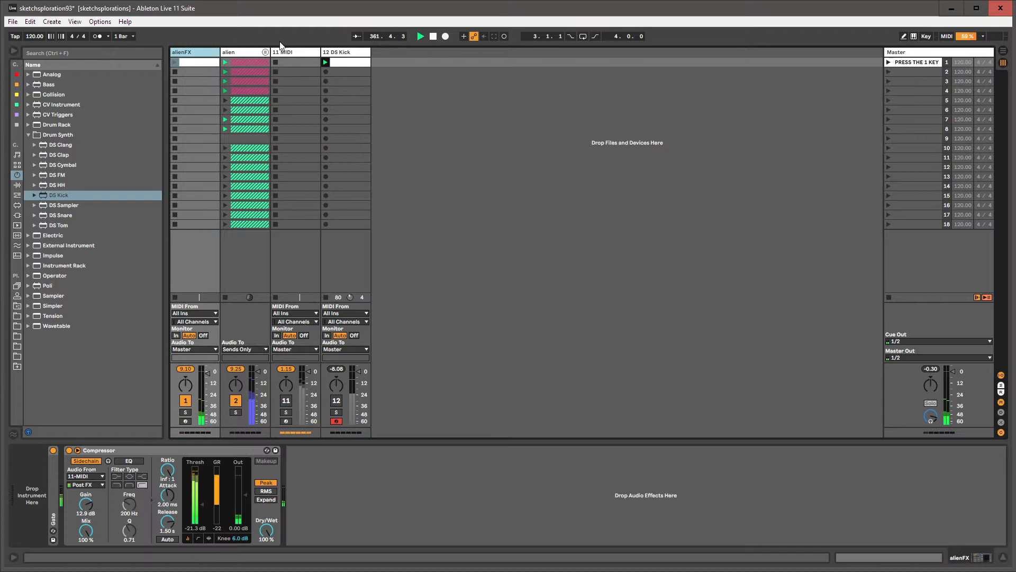
click(336, 53)
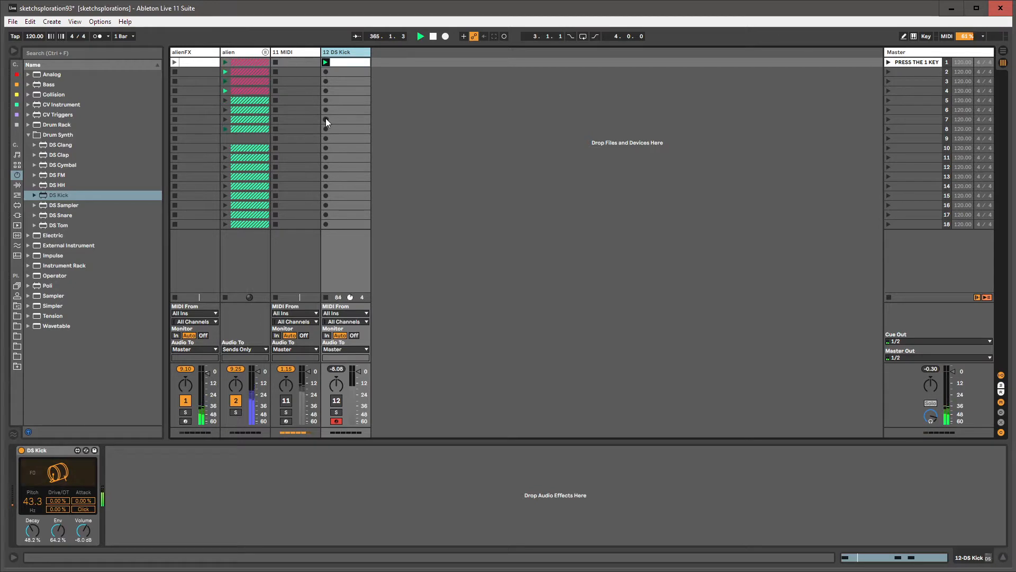
Raise the threshold of the sidechained Compressor on the alienFX track to about -8.68 dB.
click(193, 51)
drag(201, 505, 201, 485)
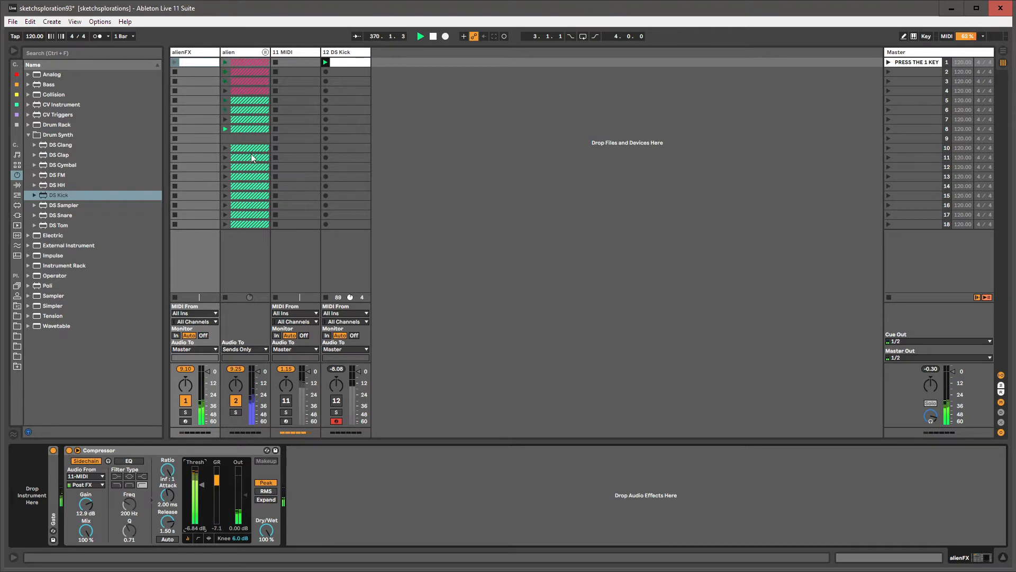
click(193, 54)
Check the other tracks and activate the 11 MIDI track.
click(232, 52)
click(298, 52)
click(348, 52)
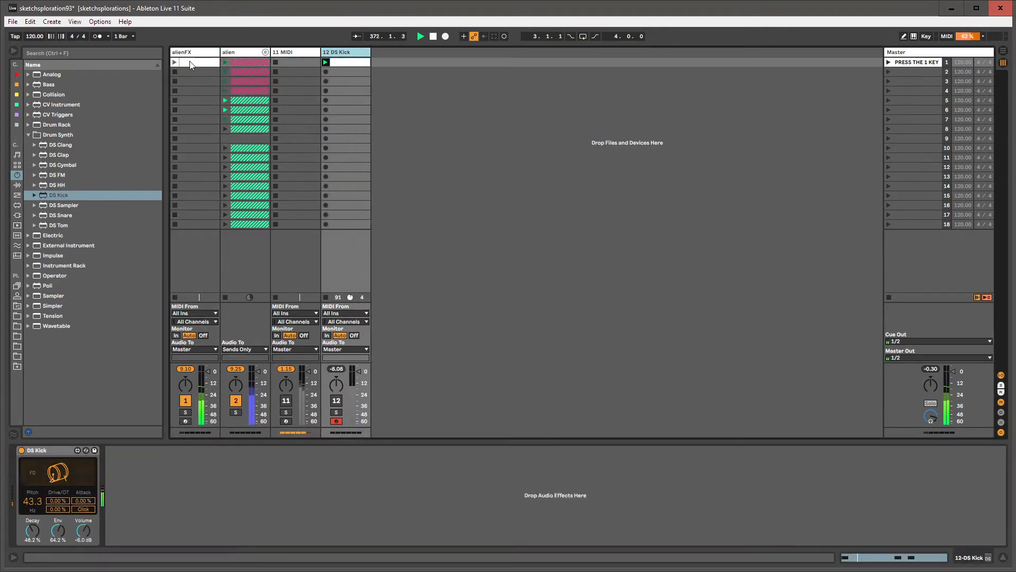
click(295, 365)
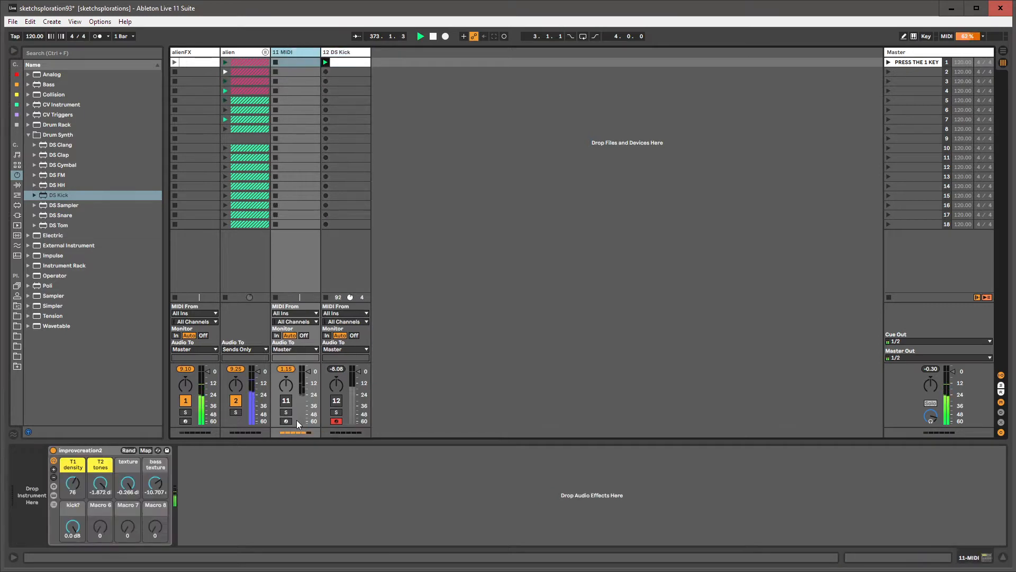
click(292, 403)
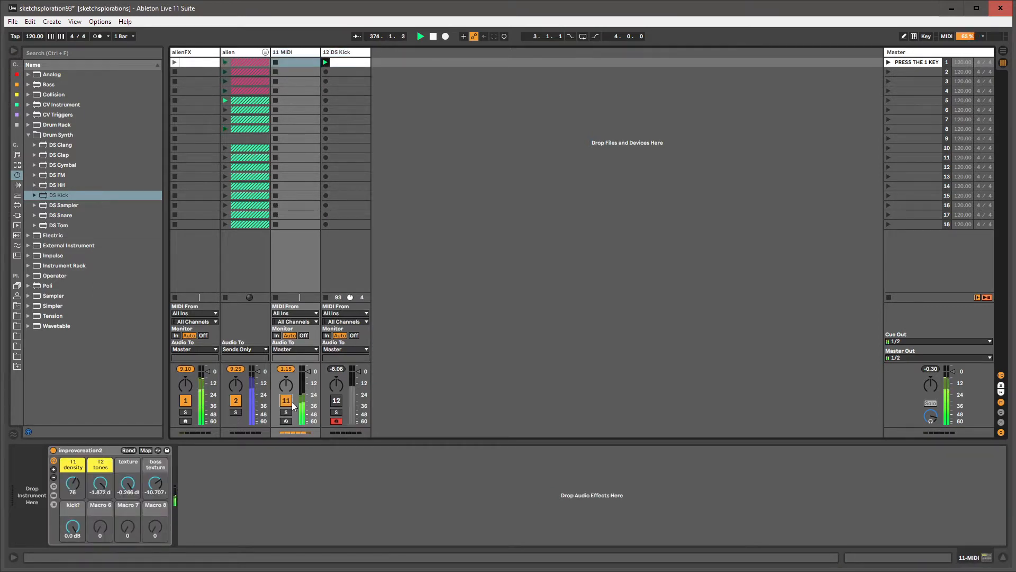
Show the chains and devices of the improvcreation2 rack on the 11 MIDI track, starting with the tones 1 chain.
click(294, 52)
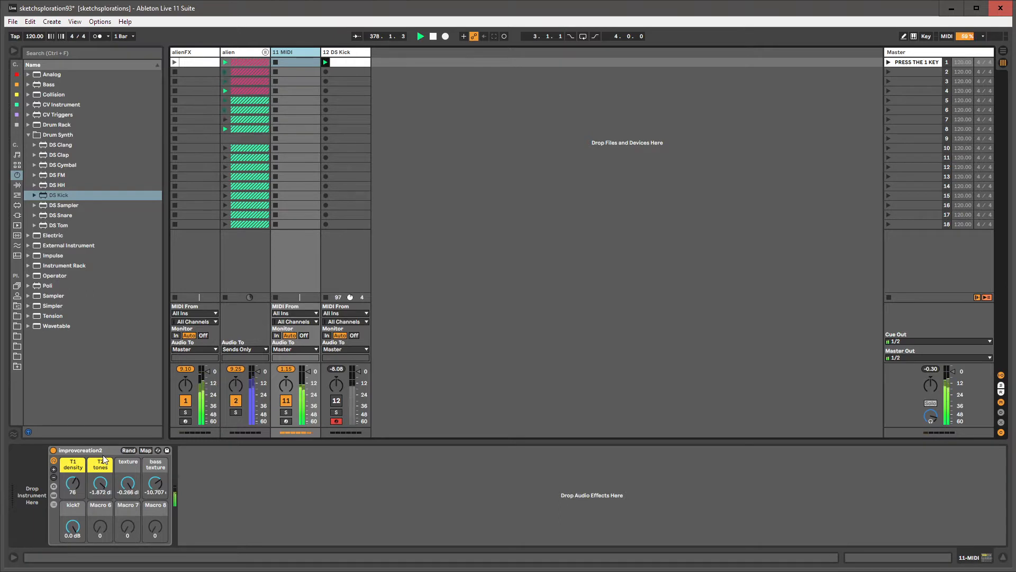
click(54, 503)
click(188, 476)
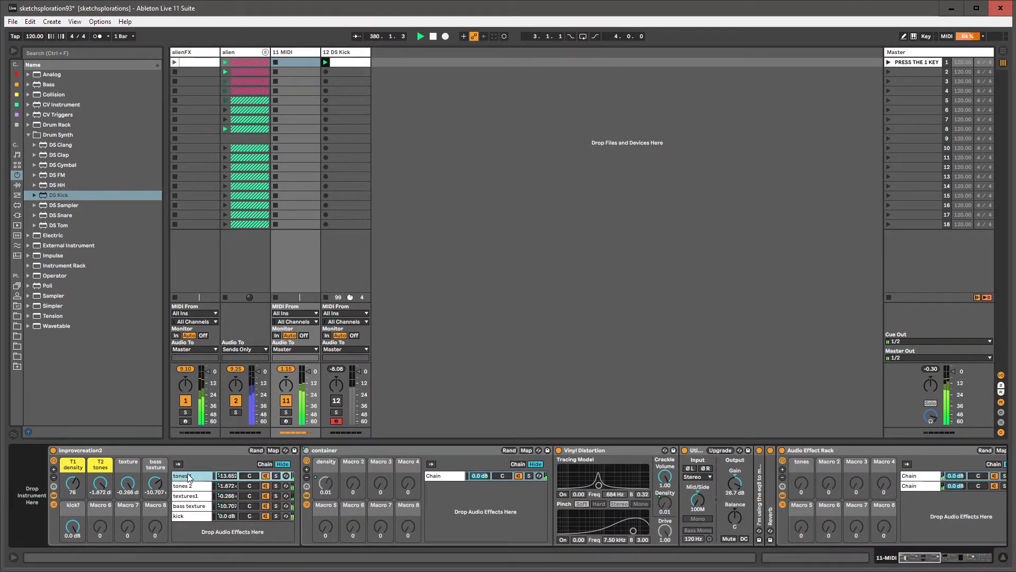
click(202, 160)
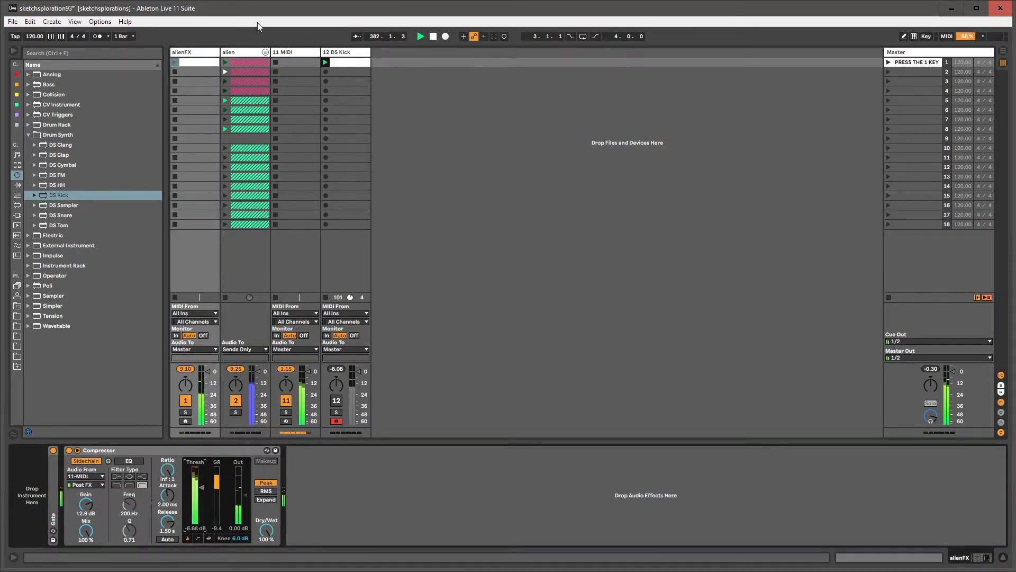
click(282, 53)
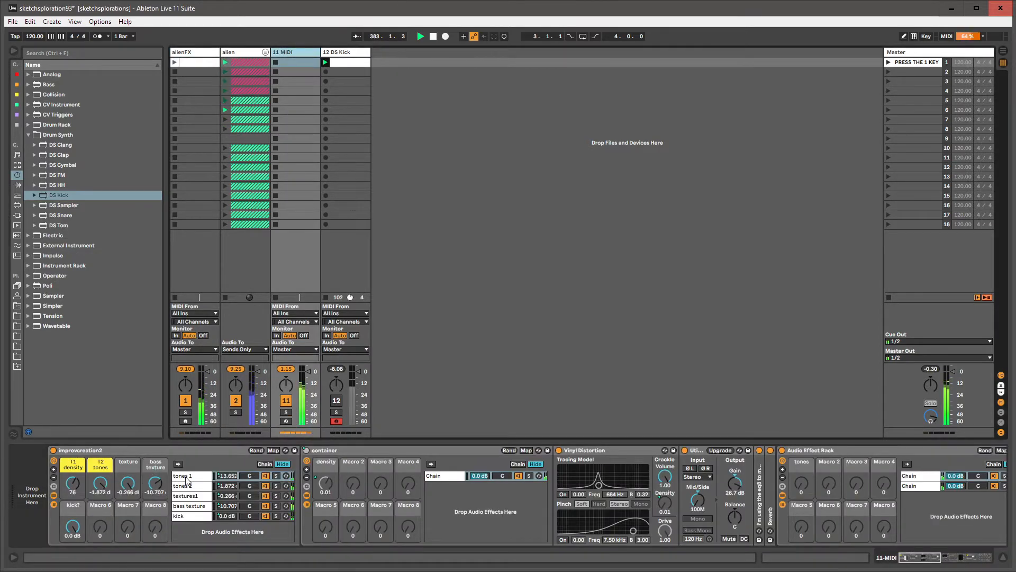
Examine the devices inside the rack's tones 1, tones 2, textures1, bass texture and kick chains.
click(189, 495)
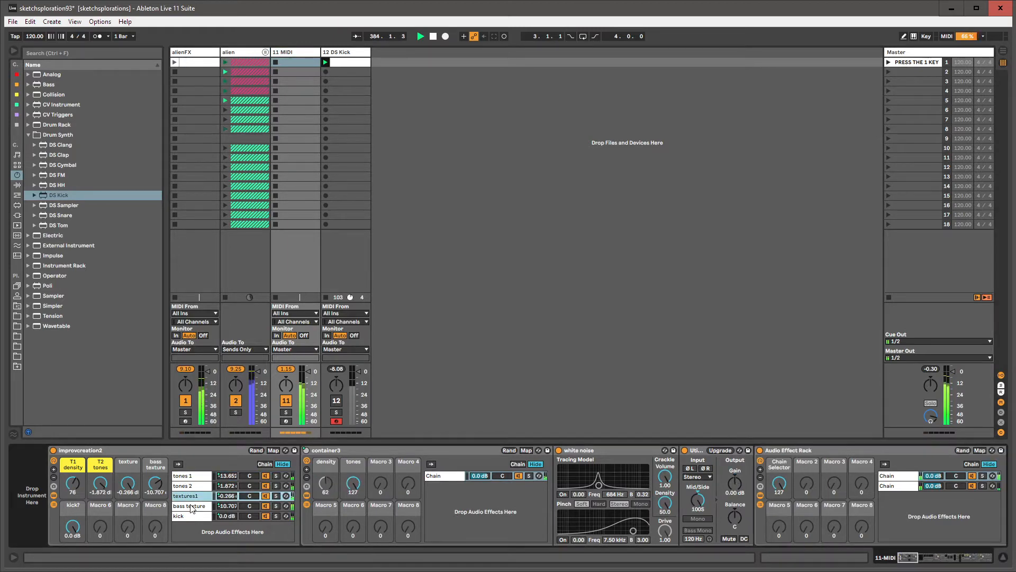
click(190, 516)
click(194, 477)
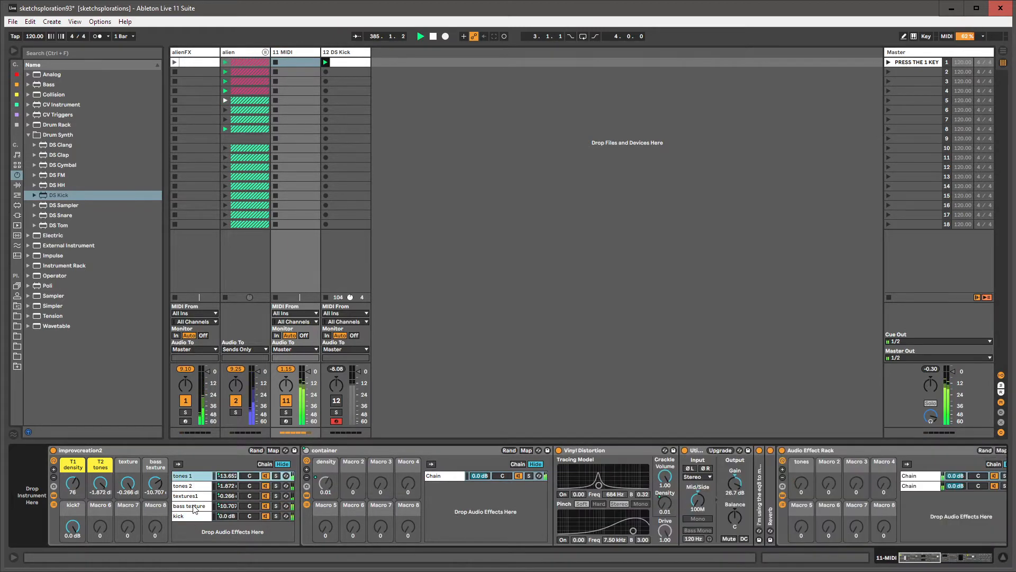
click(194, 486)
click(195, 505)
click(193, 518)
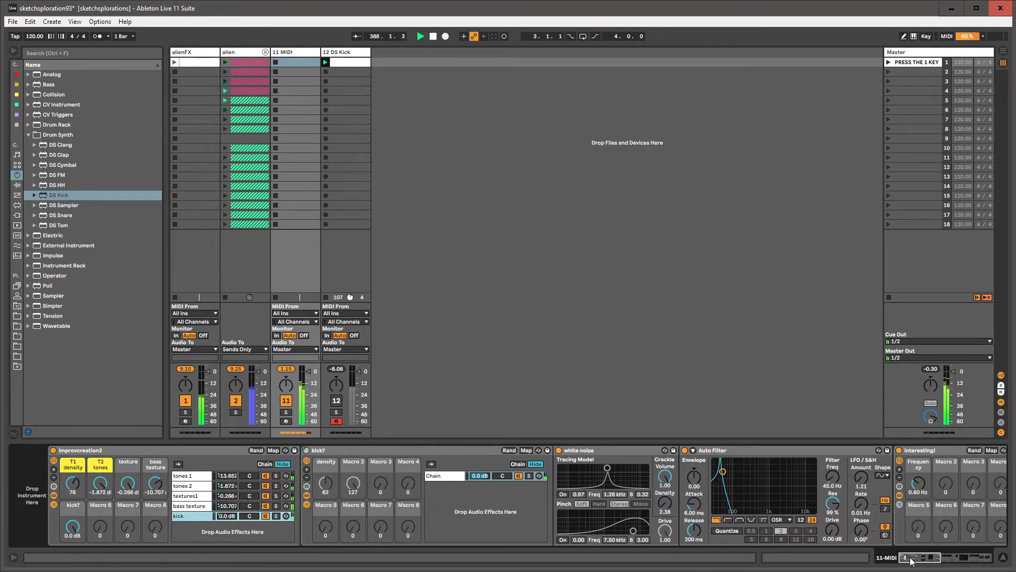
mouse_move(911, 562)
mouse_down()
mouse_move(939, 561)
mouse_move(892, 560)
mouse_up()
Hide the devices of the improvcreation2 rack and select its tones 1 chain.
click(54, 504)
click(190, 486)
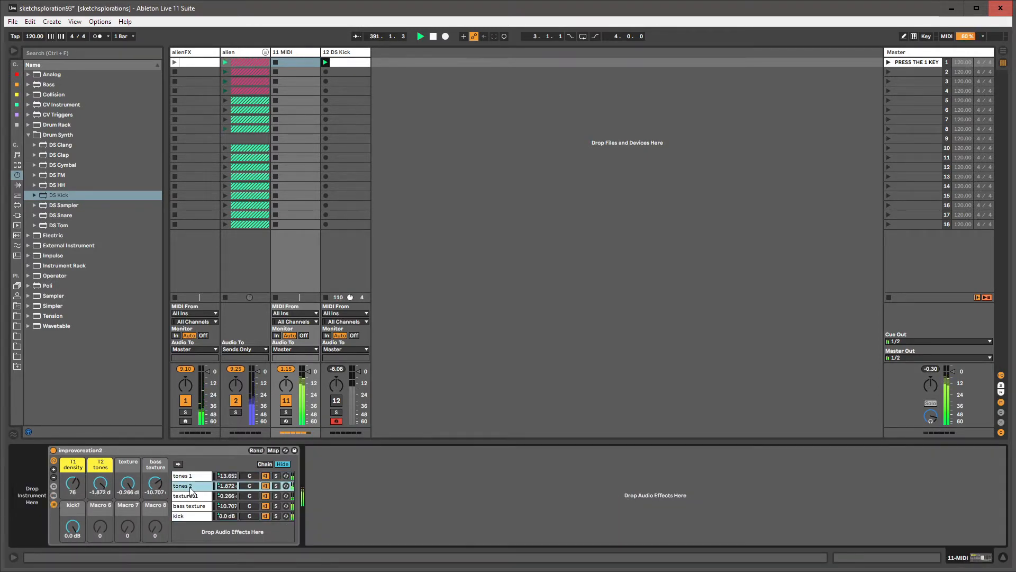
click(189, 477)
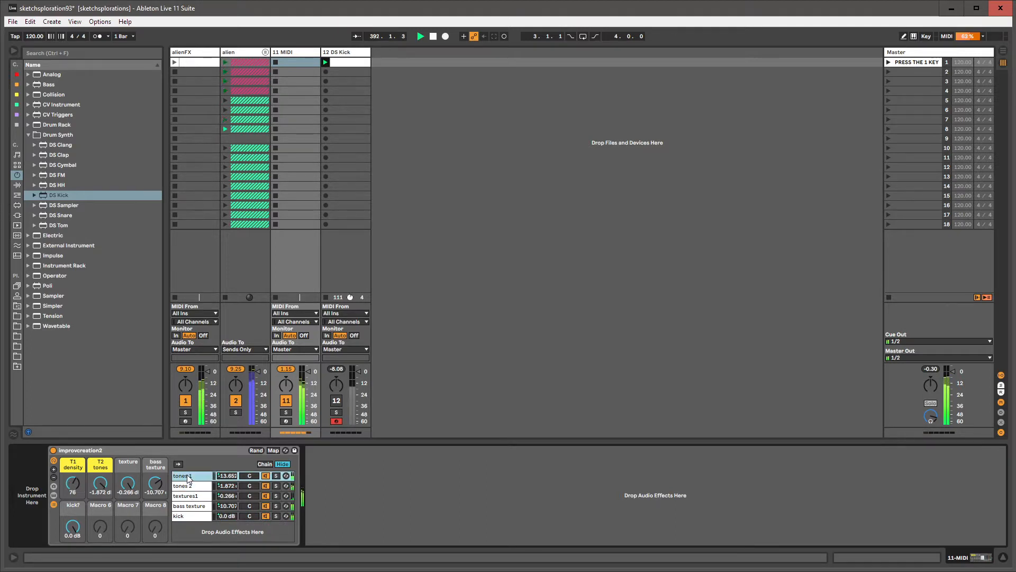
Disarm the 12 DS Kick track and activate it.
click(338, 52)
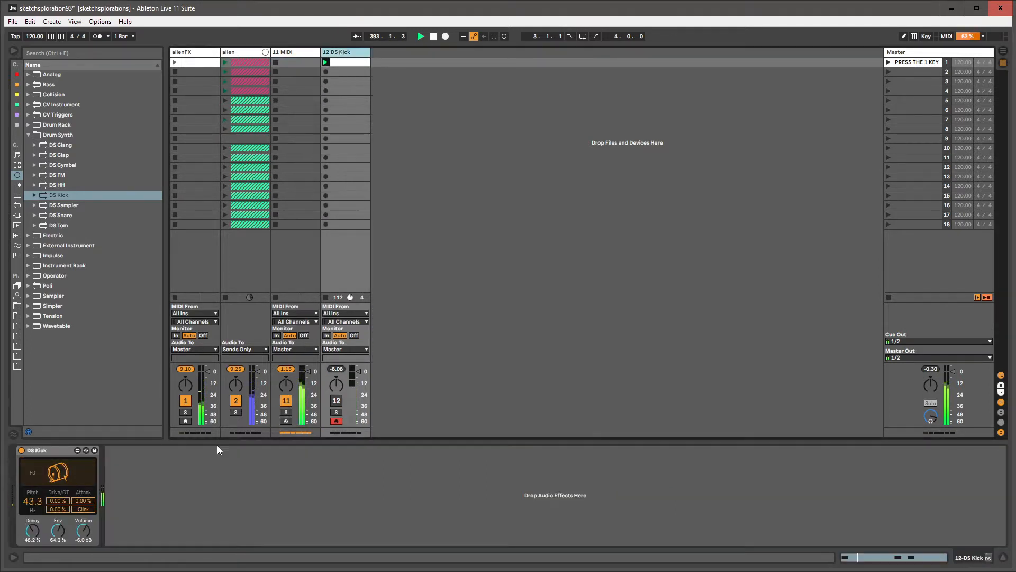
click(336, 421)
click(336, 400)
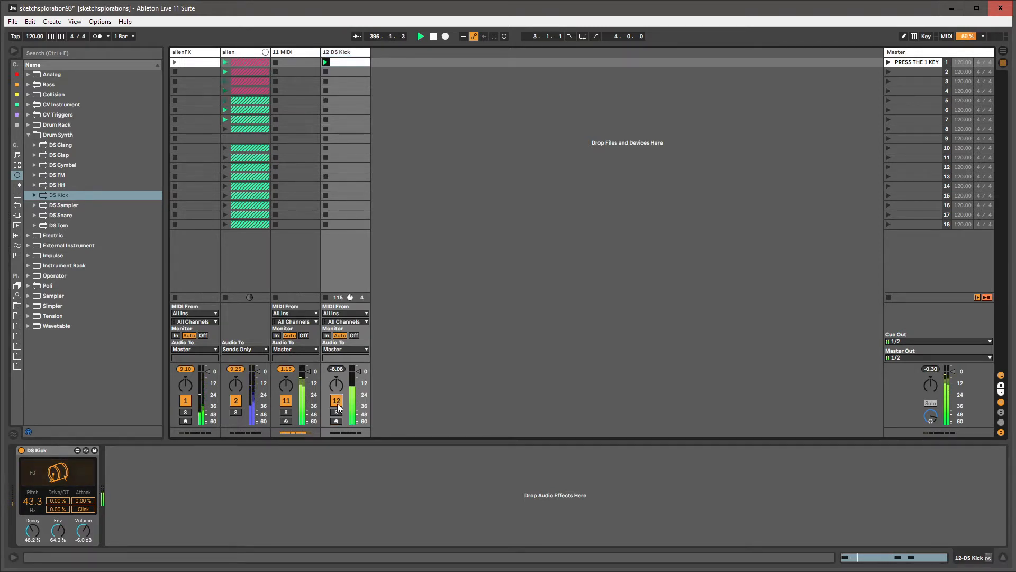
click(344, 55)
Try out the DS Kick's Attack amount and set the unlinked loop length of its clip envelope to 5.3.3.
click(189, 53)
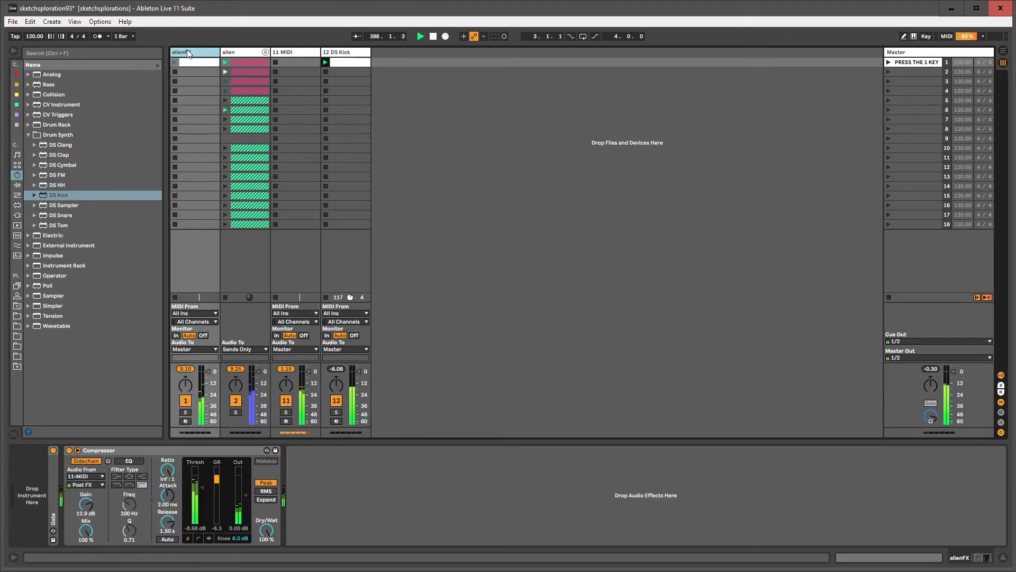
click(344, 53)
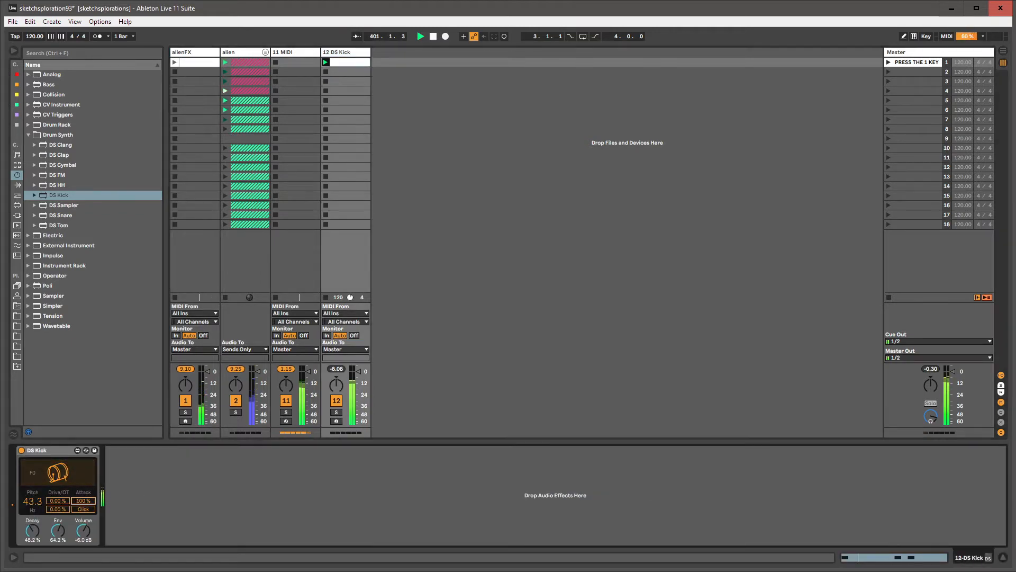
drag(83, 500, 83, 532)
right_click(80, 502)
click(85, 512)
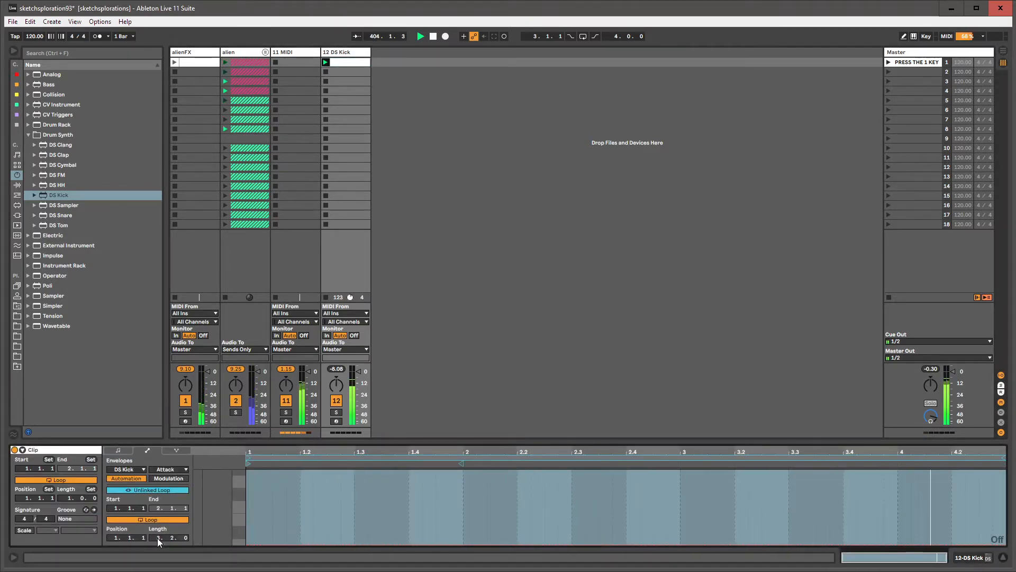
drag(157, 538, 157, 529)
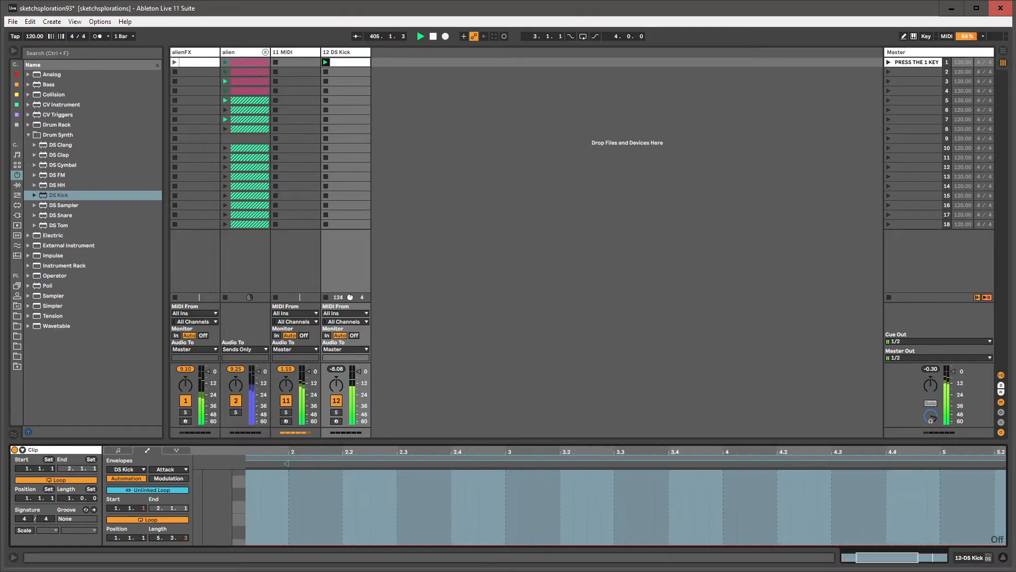
key(shift+Tab)
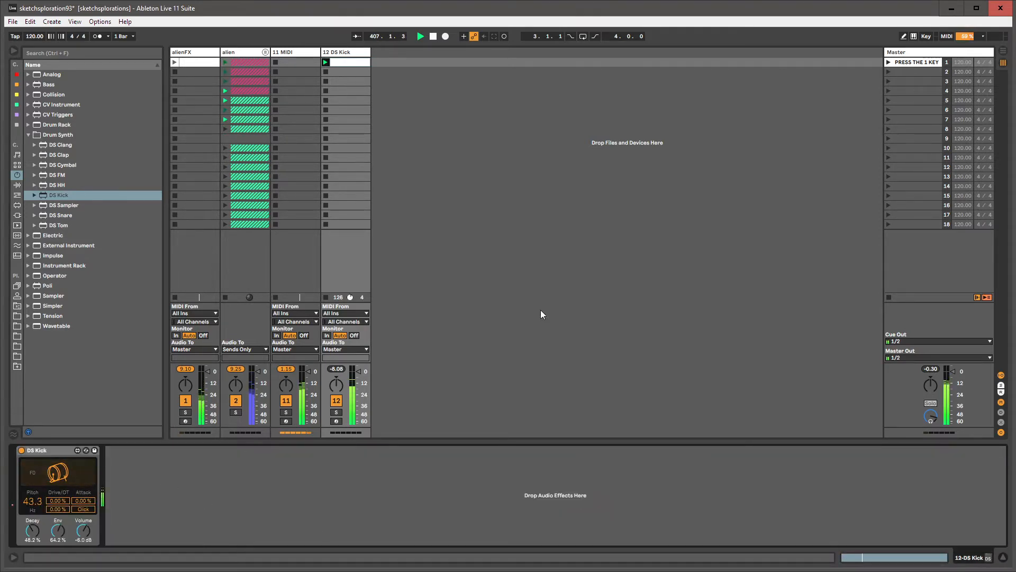
Map the backtick key to Session Record in the key mappings.
key(ctrl+k)
click(495, 36)
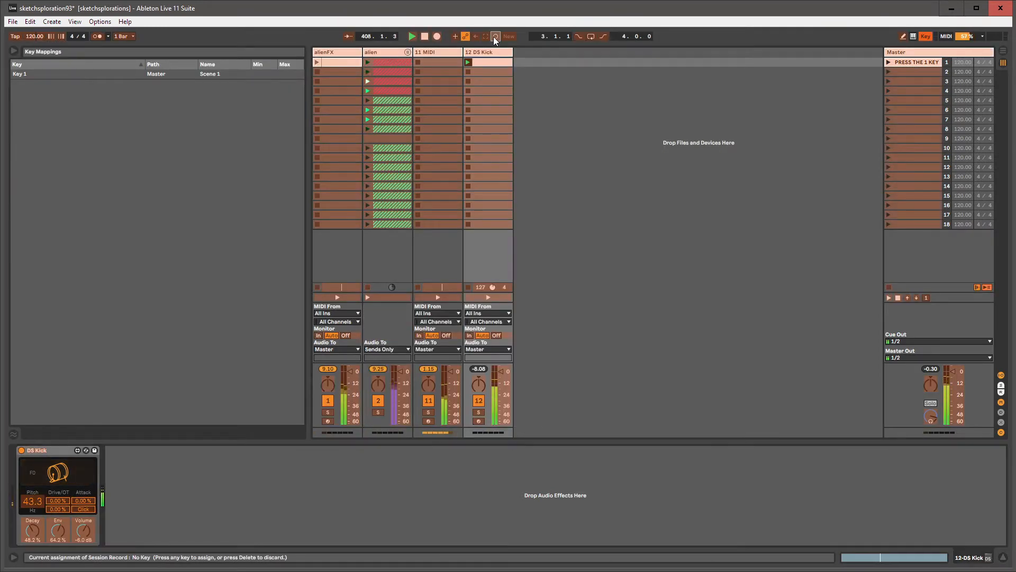
key(grave)
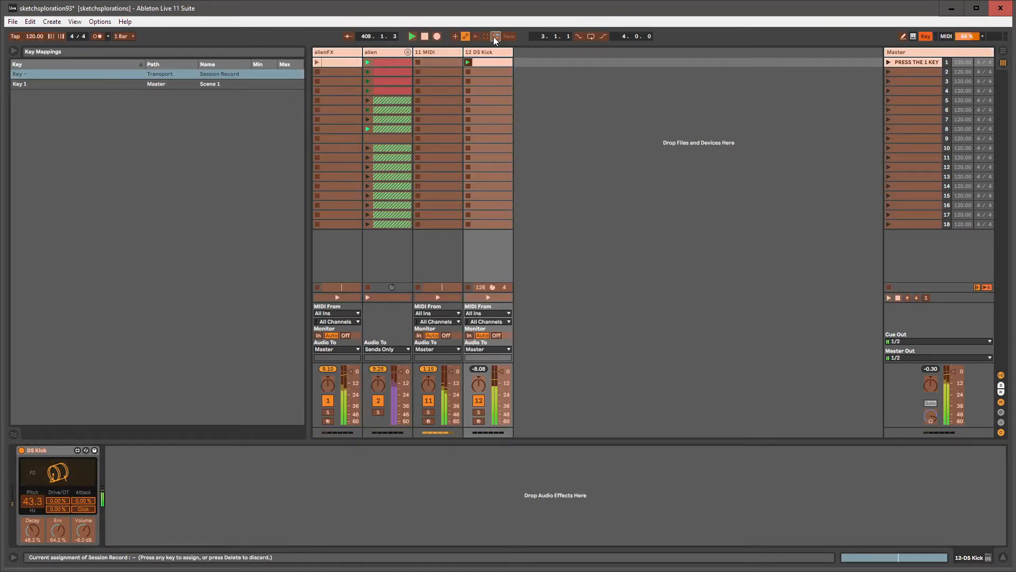
key(ctrl+k)
Record live changes of the DS Kick's Attack amount as automation in the clip on the 12 DS Kick track.
click(491, 113)
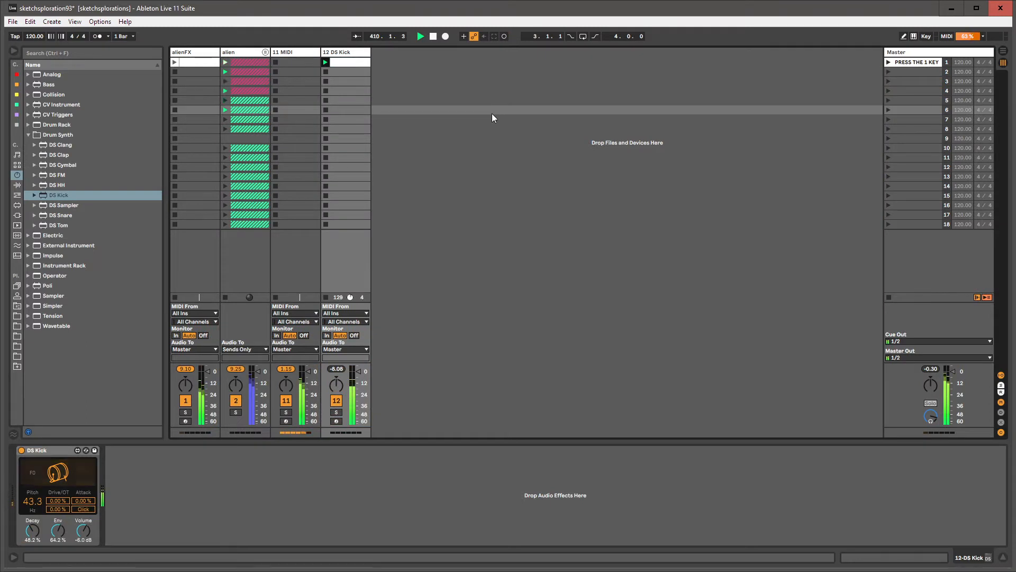
click(345, 53)
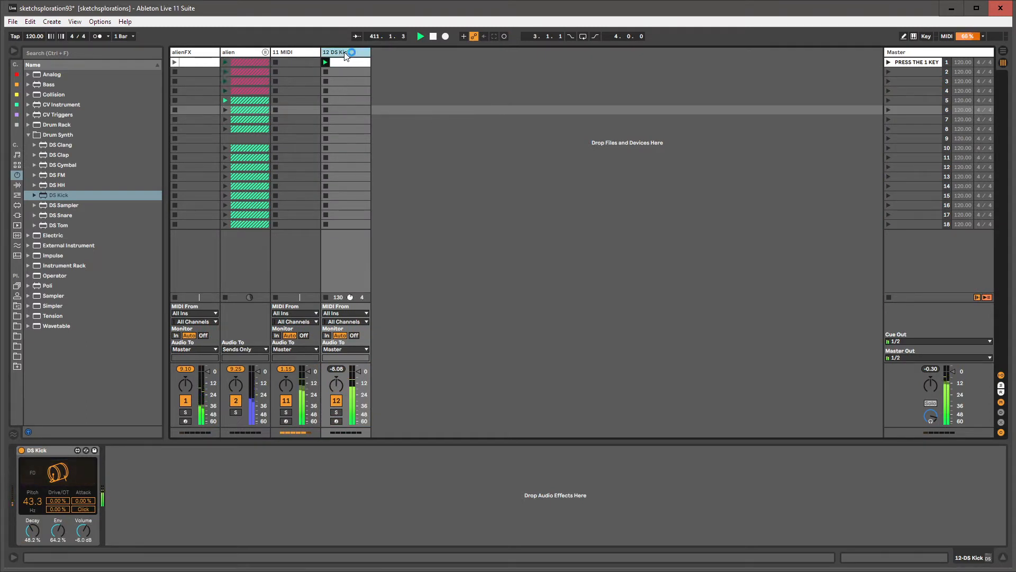
click(131, 478)
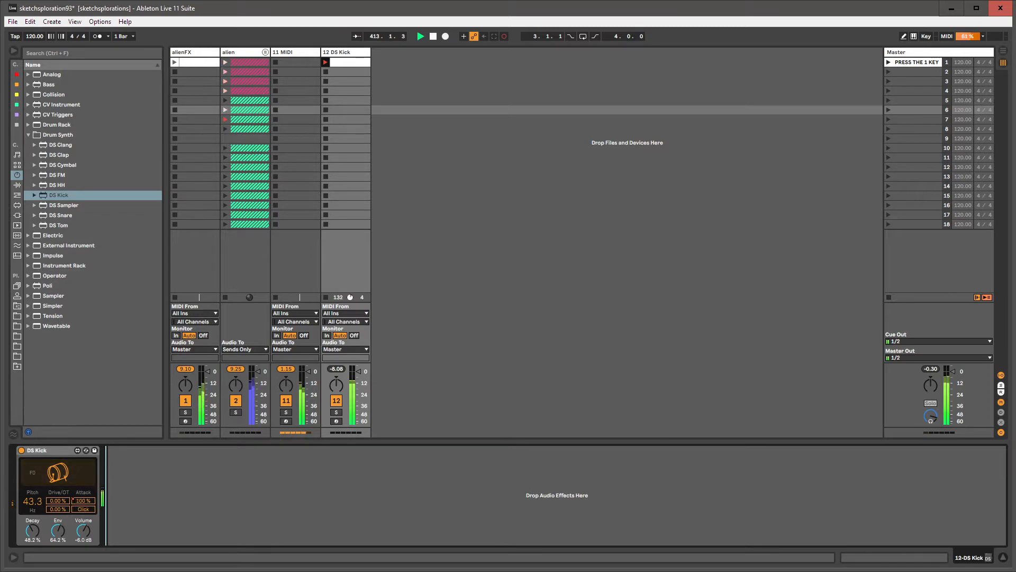
mouse_move(83, 500)
mouse_down()
mouse_move(83, 479)
mouse_move(75, 499)
mouse_up()
key(shift+Tab)
key(shift+Tab)
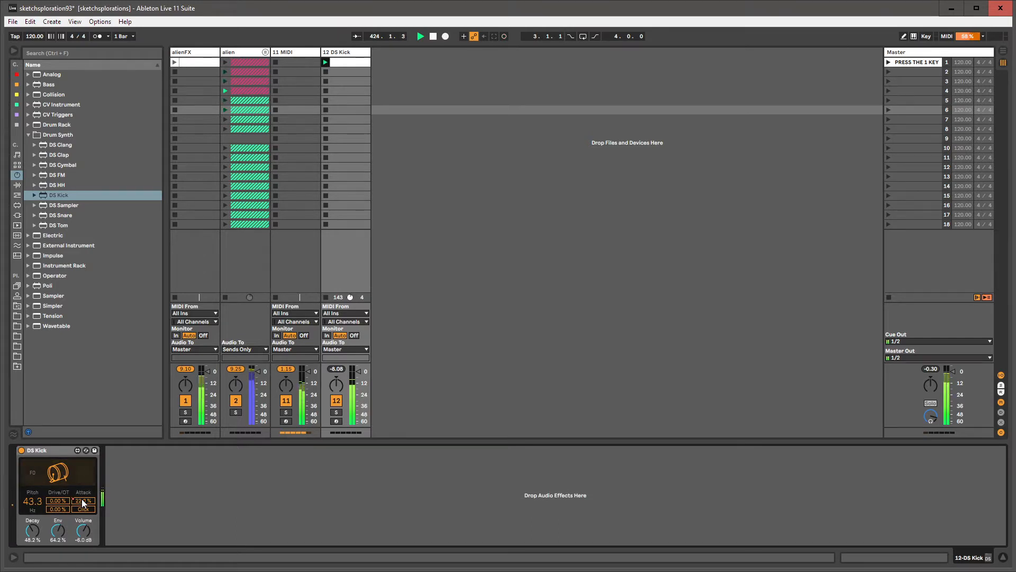
key(shift+Tab)
key(shift+Tab)
Show the recorded Attack automation in the DS Kick clip and simplify its envelope.
right_click(83, 502)
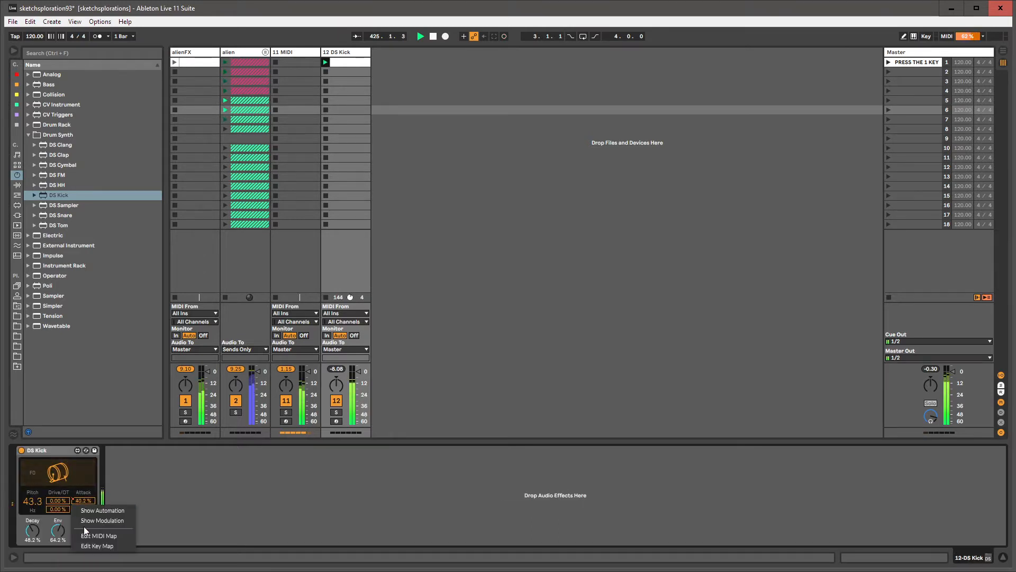
click(100, 510)
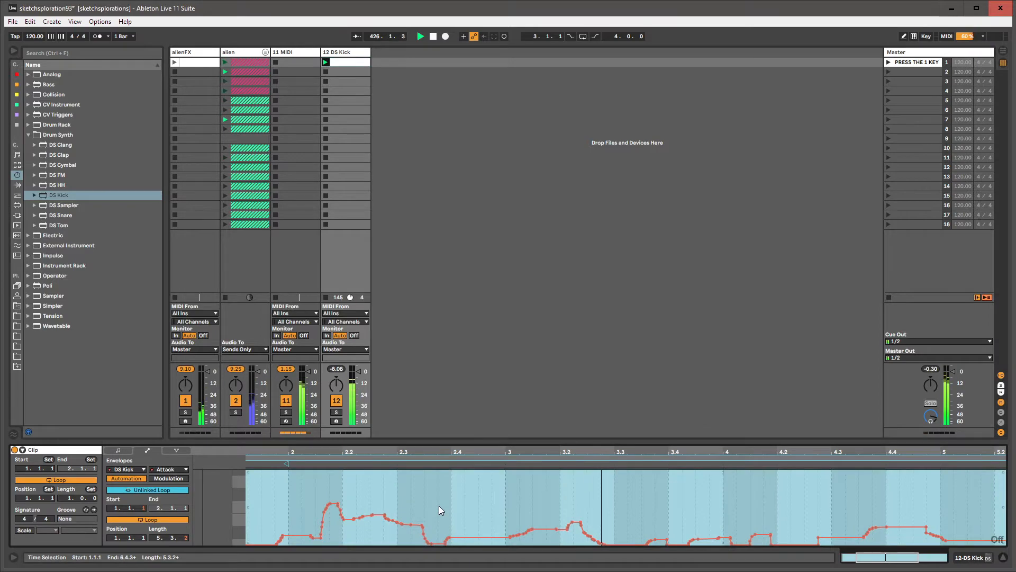
right_click(440, 506)
key(s)
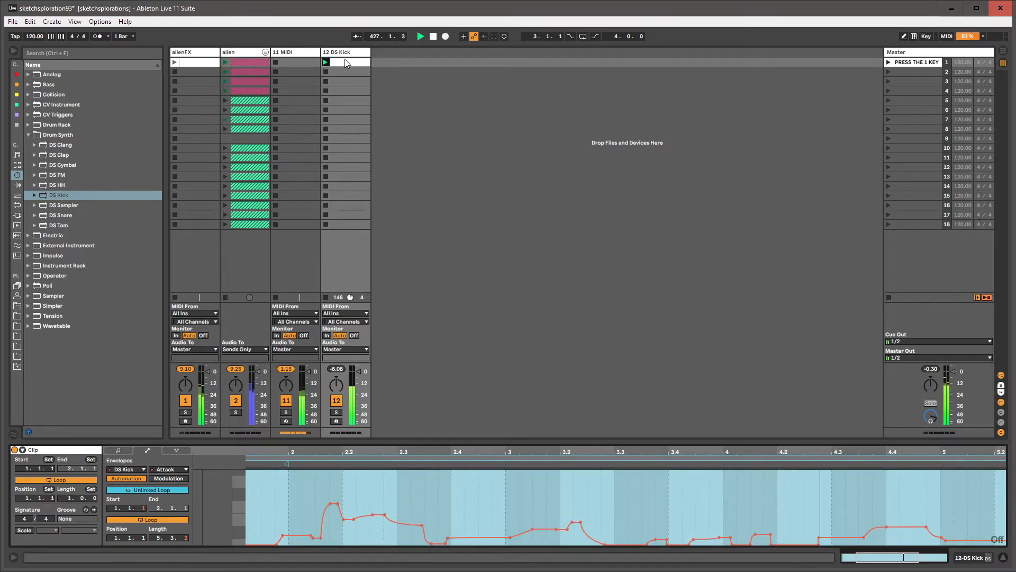
key(shift+Tab)
Duplicate the sidechain Compressor on the alienFX track so two copies sit in series.
click(190, 52)
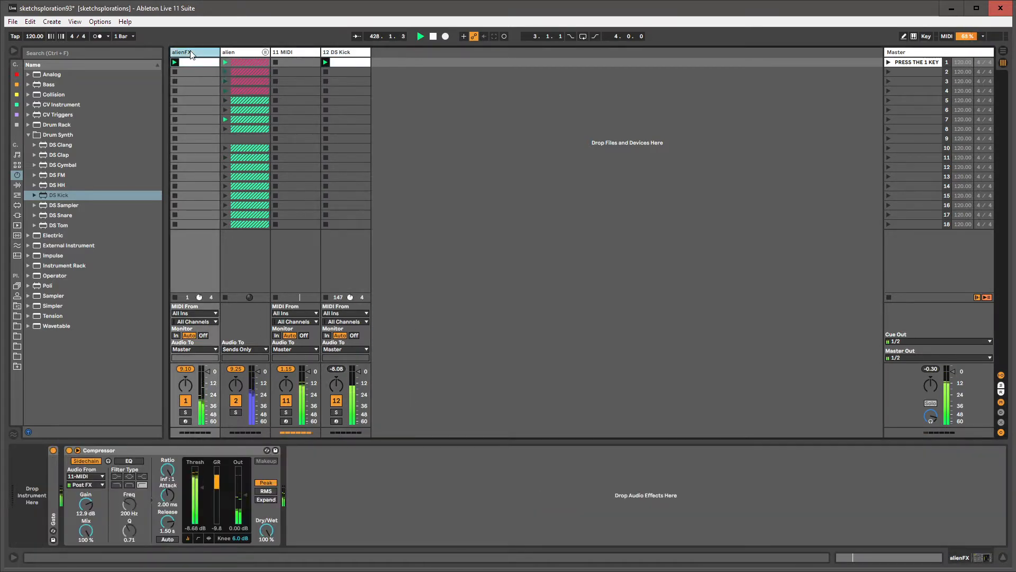
click(170, 452)
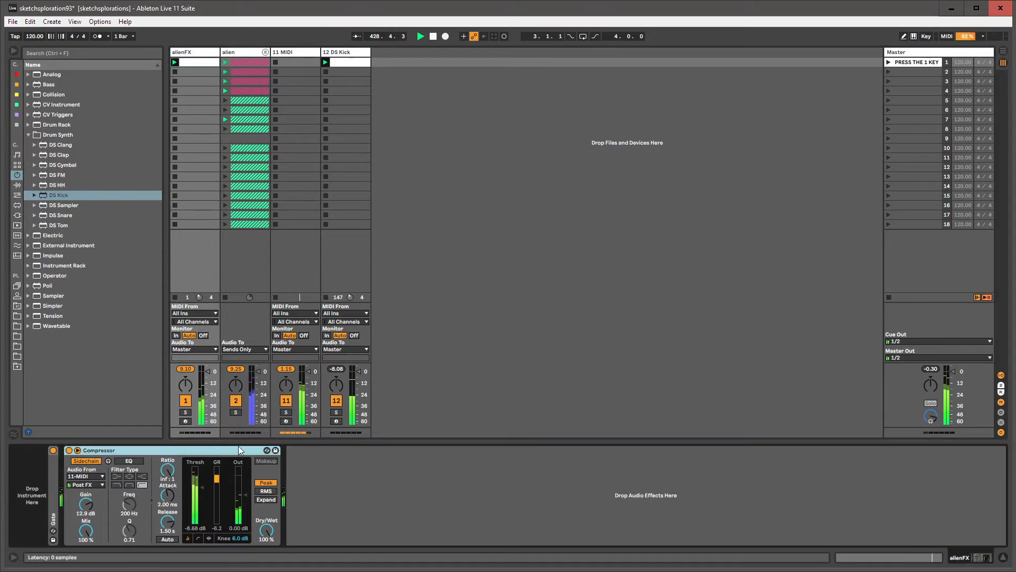
key(ctrl+d)
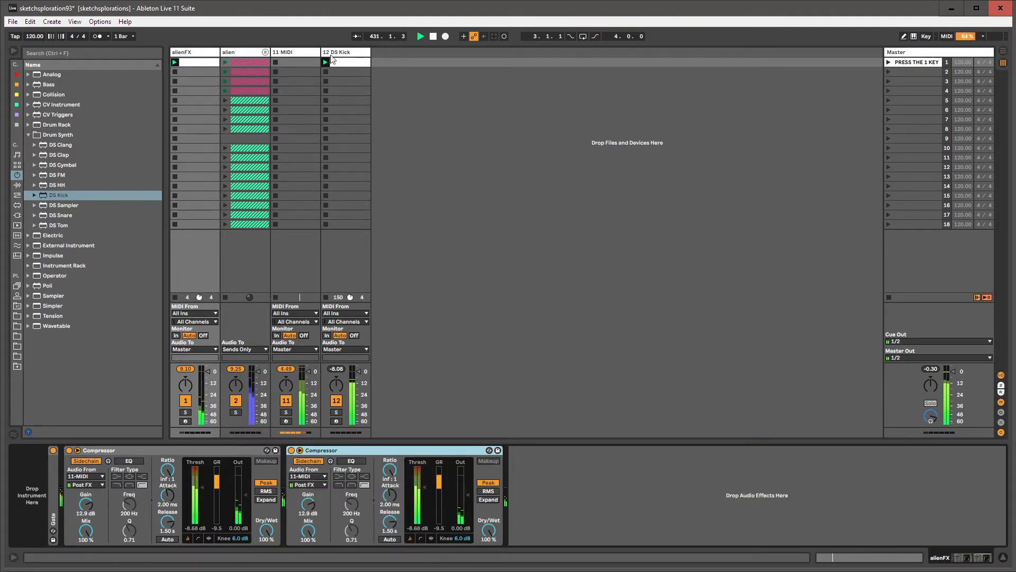
click(360, 62)
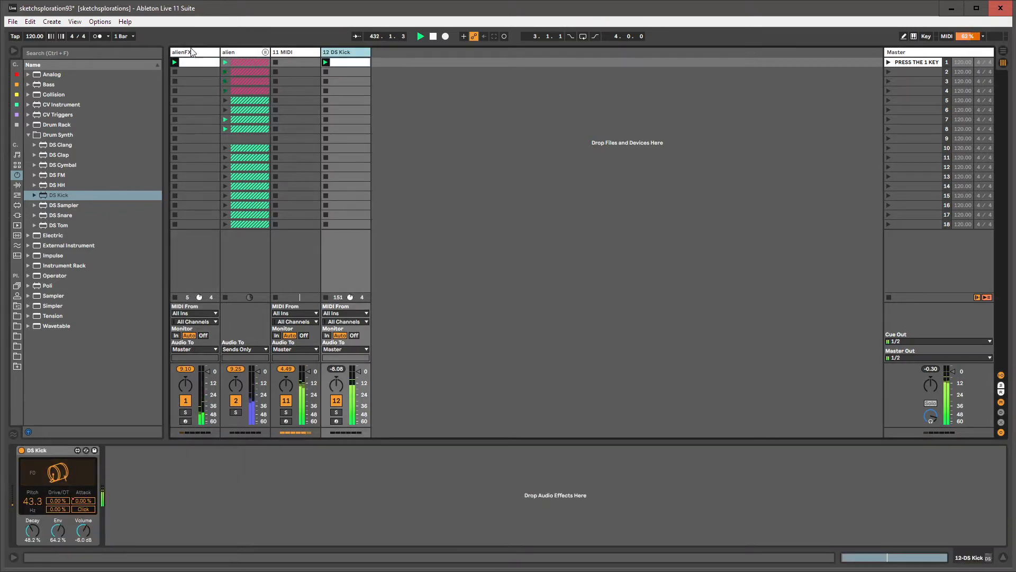
click(190, 53)
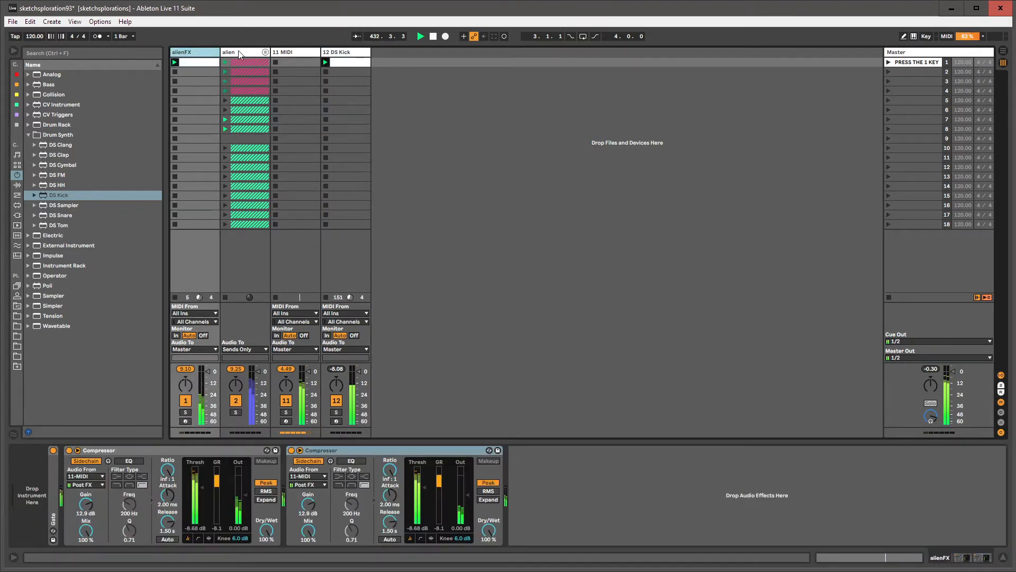
Rename the 11 MIDI track as "tone generator".
click(302, 53)
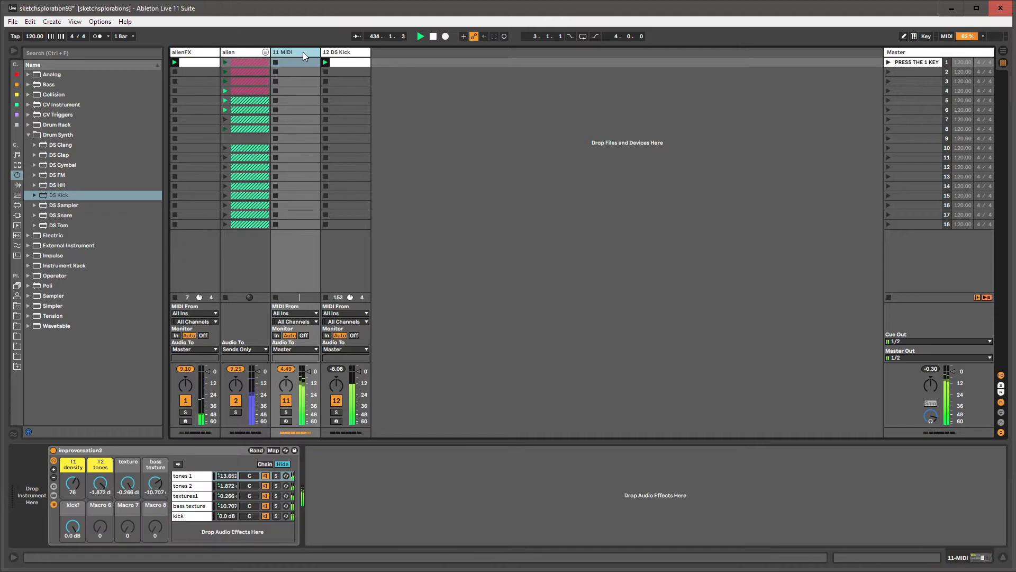
text(tone generator)
key(Return)
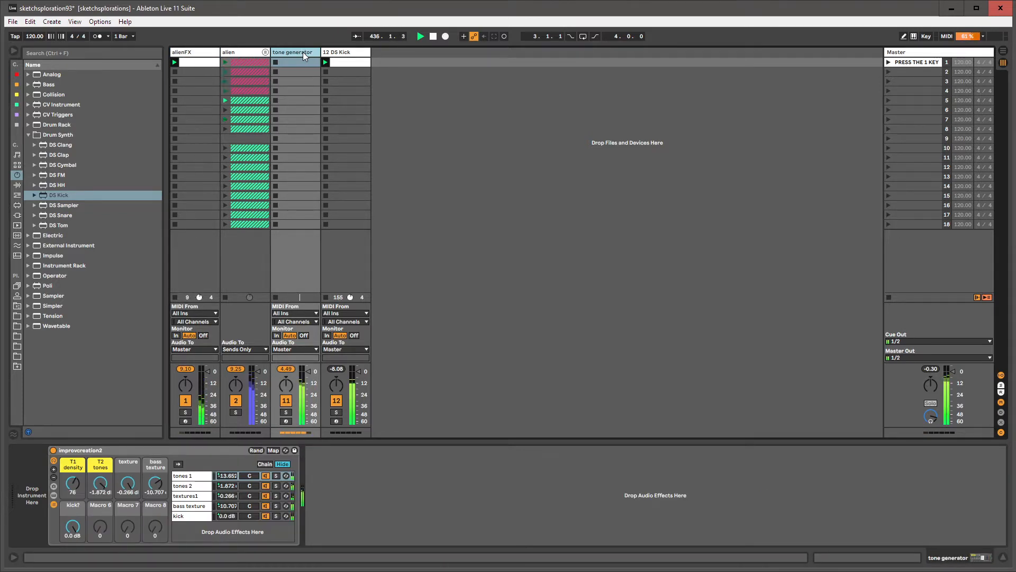
Set the second alienFX Compressor's sidechain source to 12-DS Kick, with thresholds of -4.27 dB on the first and -10.5 dB on the second.
click(199, 53)
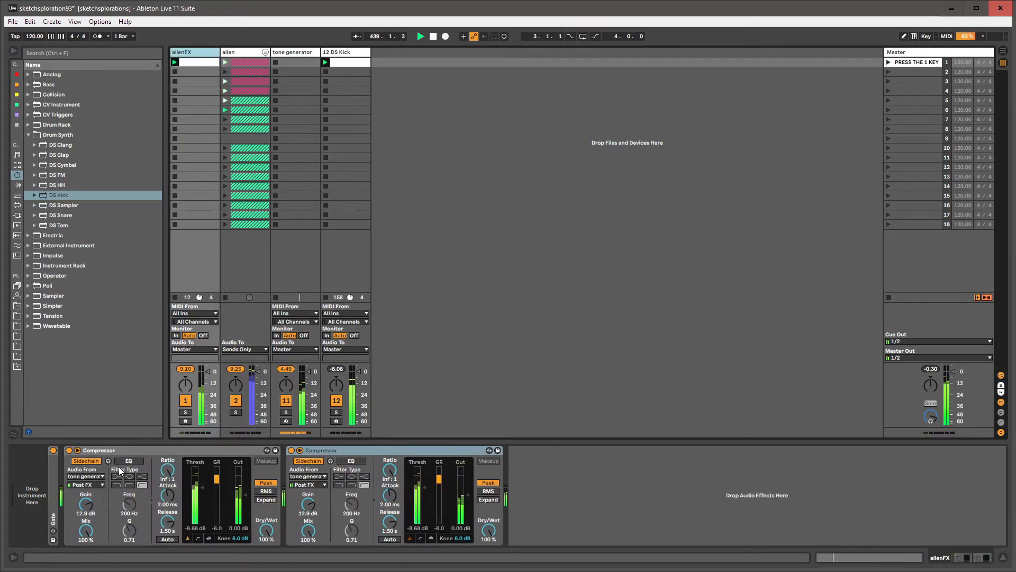
click(303, 478)
click(307, 540)
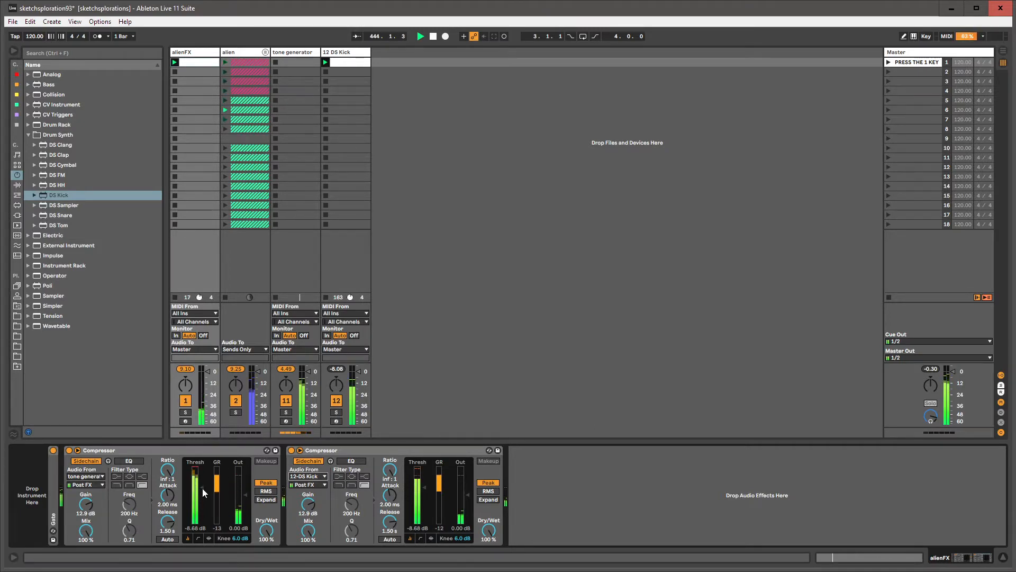
drag(202, 487, 202, 480)
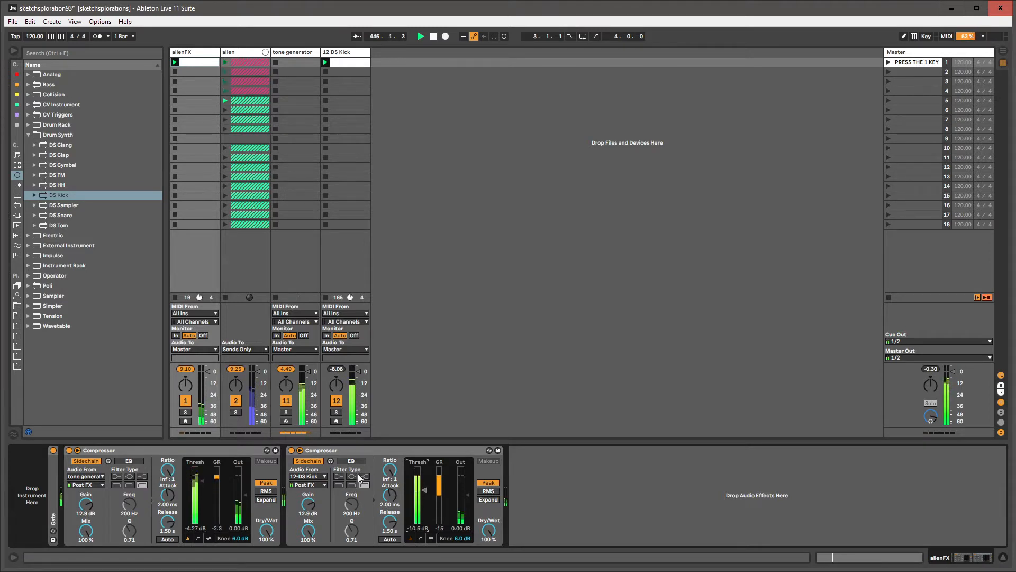
Rename the second Compressor on the alienFX track as "Kick SC Compressor".
click(344, 449)
key(ctrl+r)
text(Kick Compressor)
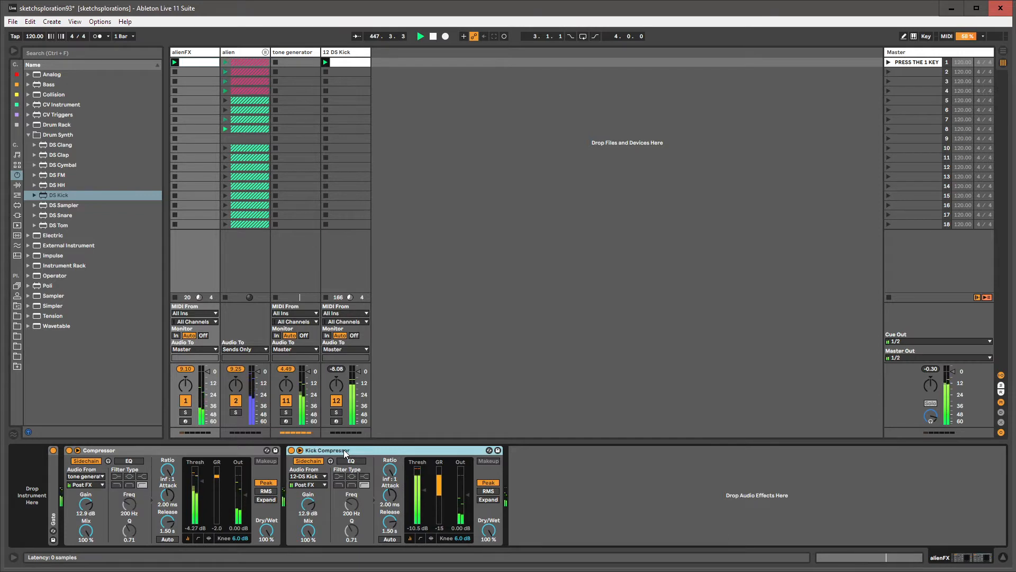
key(Return)
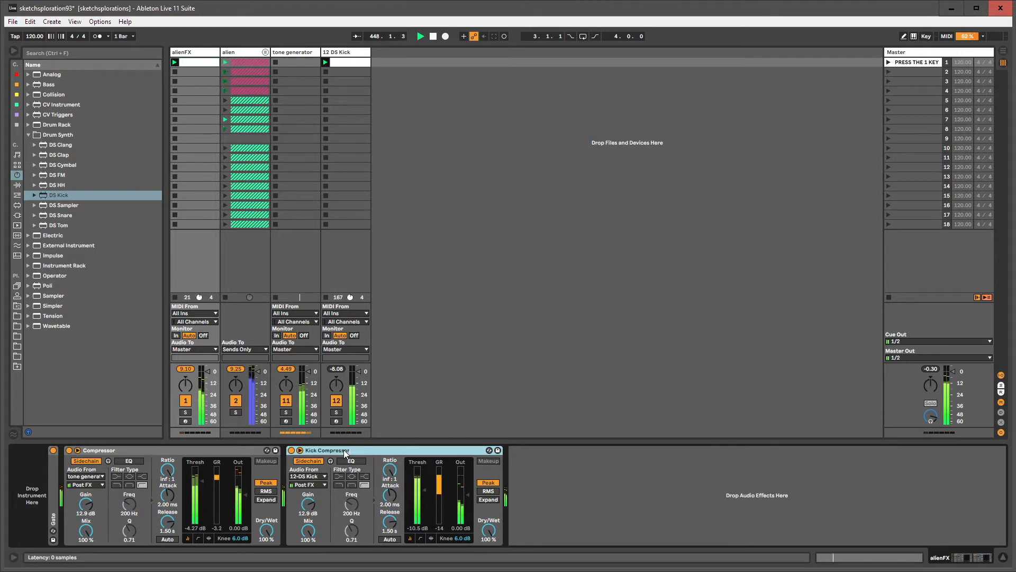
key(Left)
key(Left)
key(Left)
key(Left)
key(Left)
key(Left)
key(Left)
key(Left)
key(Left)
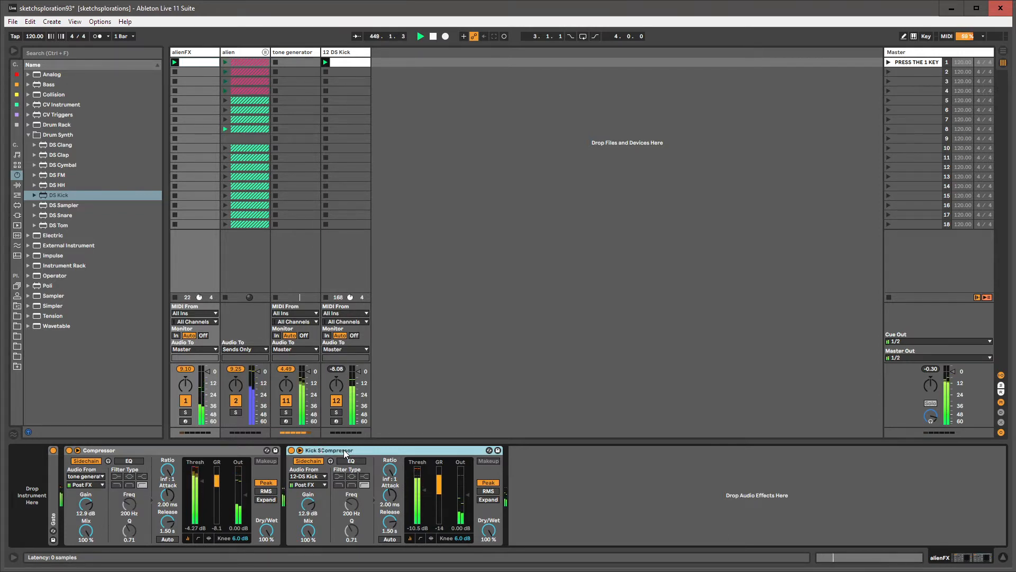
text(SC)
Rename the first Compressor on the alienFX track as "Tone Gen SC Compressor".
click(199, 450)
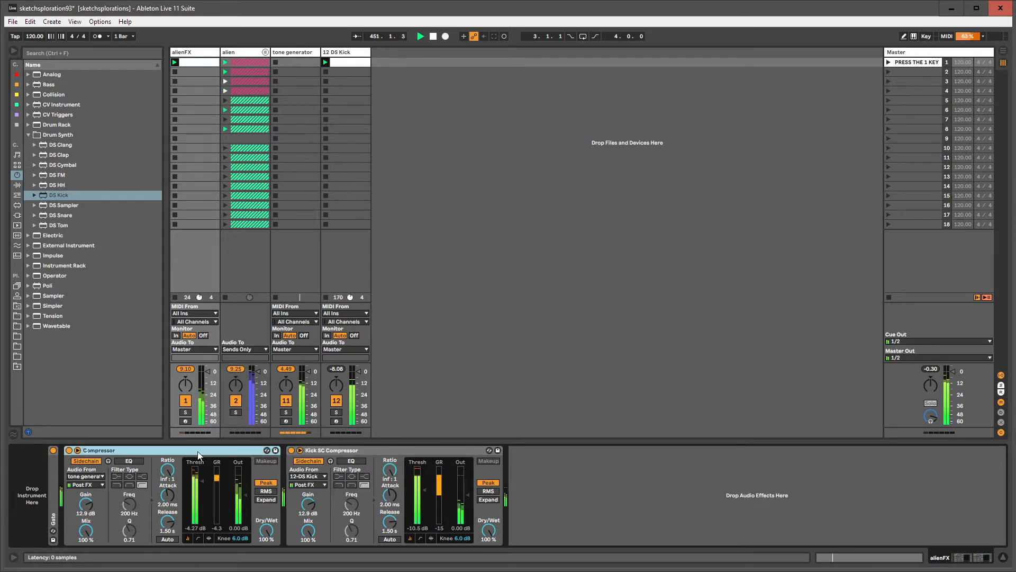
key(ctrl+r)
text(Tone Gen Compressor)
text(SC)
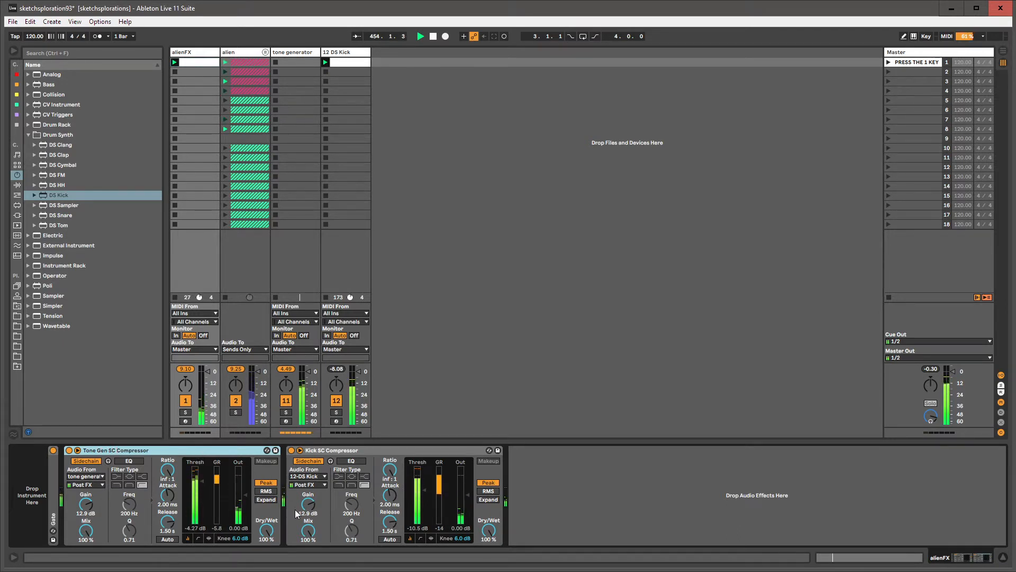
Set Dry/Wet to 56% on the Tone Gen SC Compressor and 83% on the Kick SC Compressor.
drag(266, 531, 267, 560)
click(493, 531)
drag(493, 534, 493, 543)
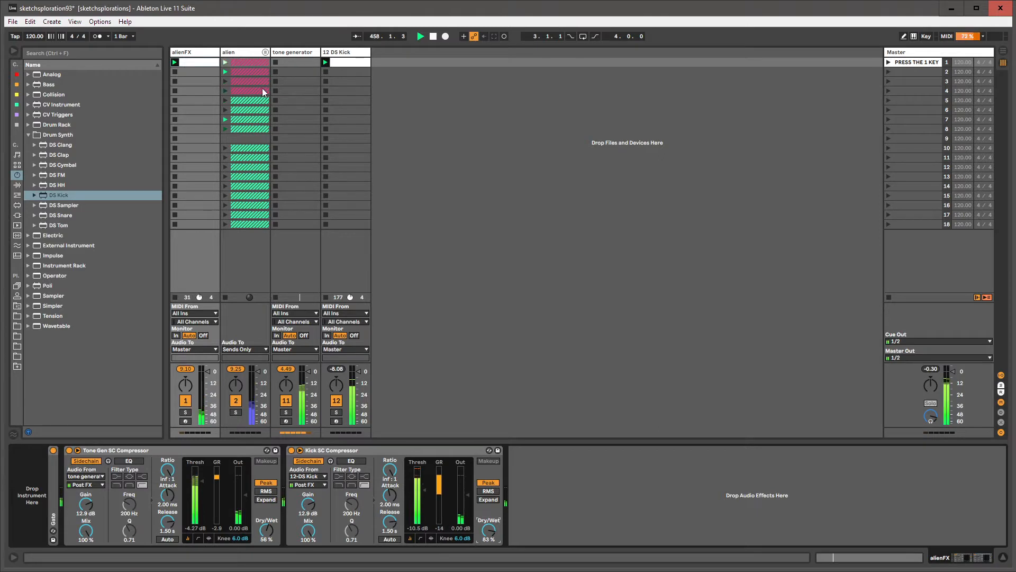
Lower the set's tempo to 106 BPM.
click(350, 52)
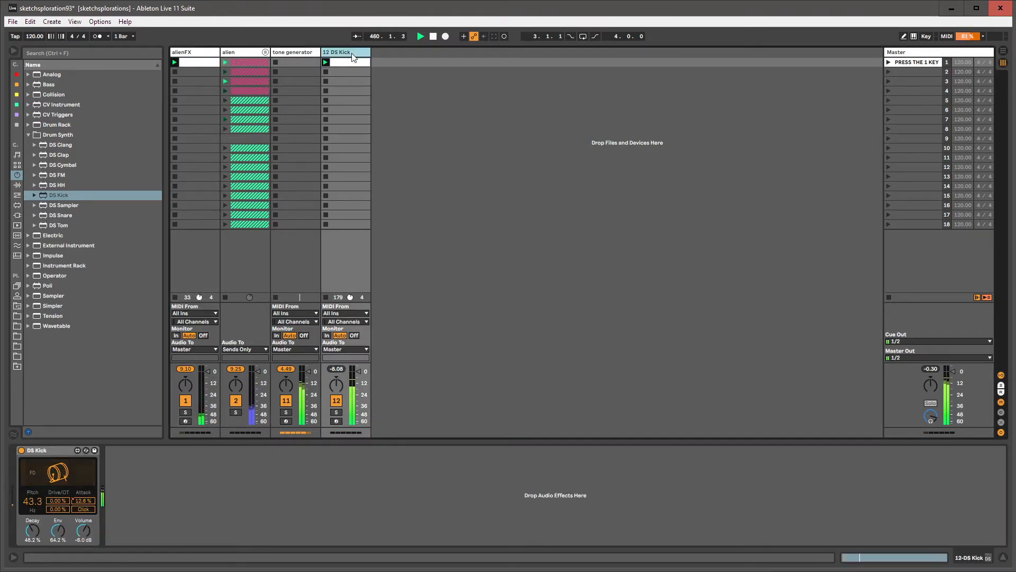
click(34, 36)
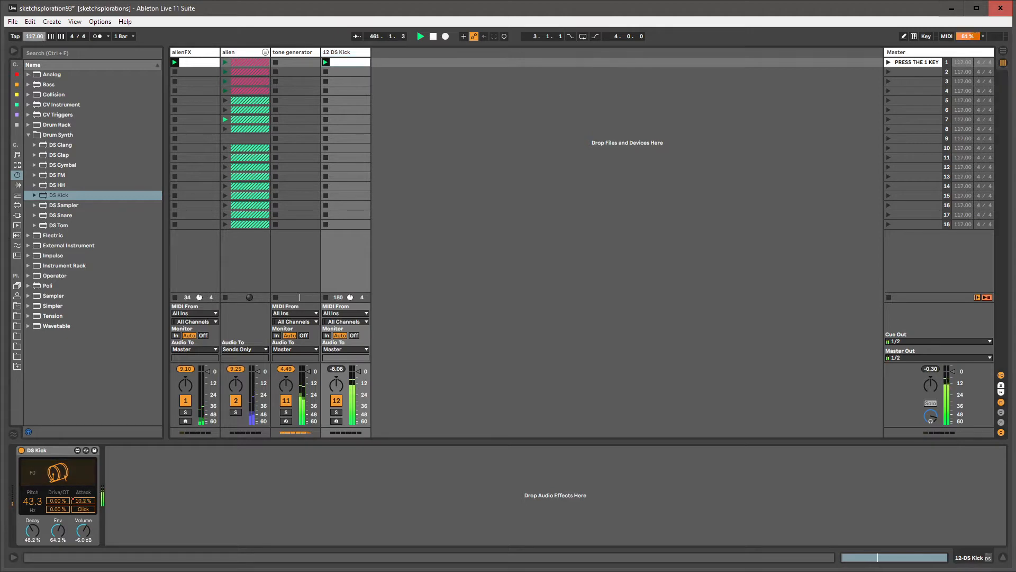
drag(34, 36, 35, 44)
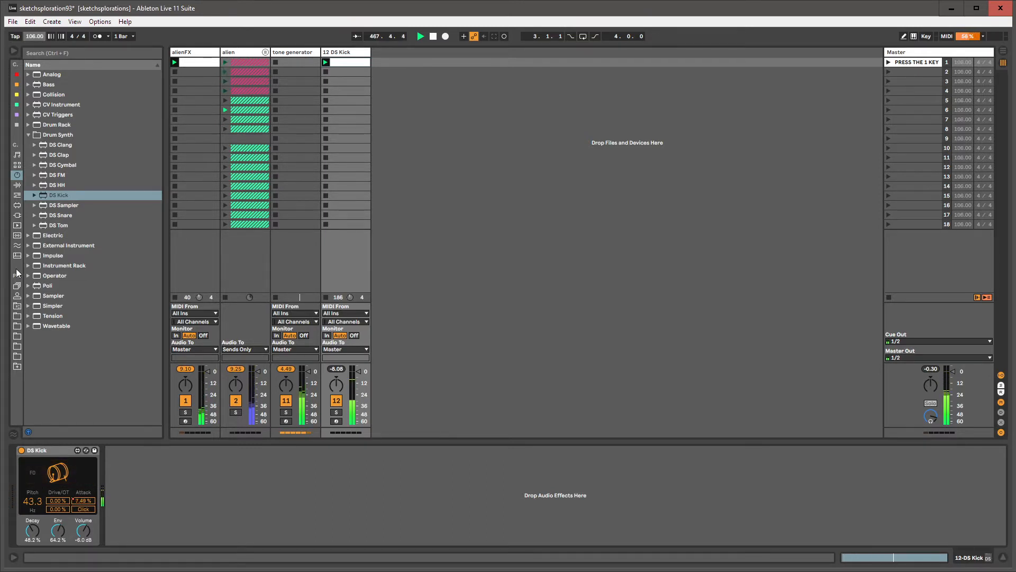
Show the sketches folder in the browser and insert a new MIDI track after 12 DS Kick.
click(17, 306)
click(352, 53)
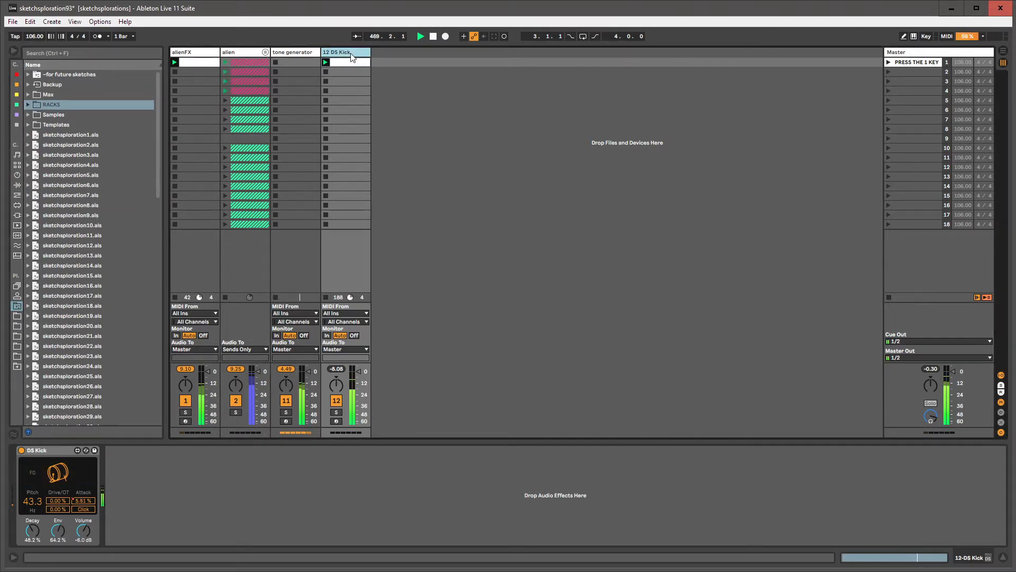
key(ctrl+shift+t)
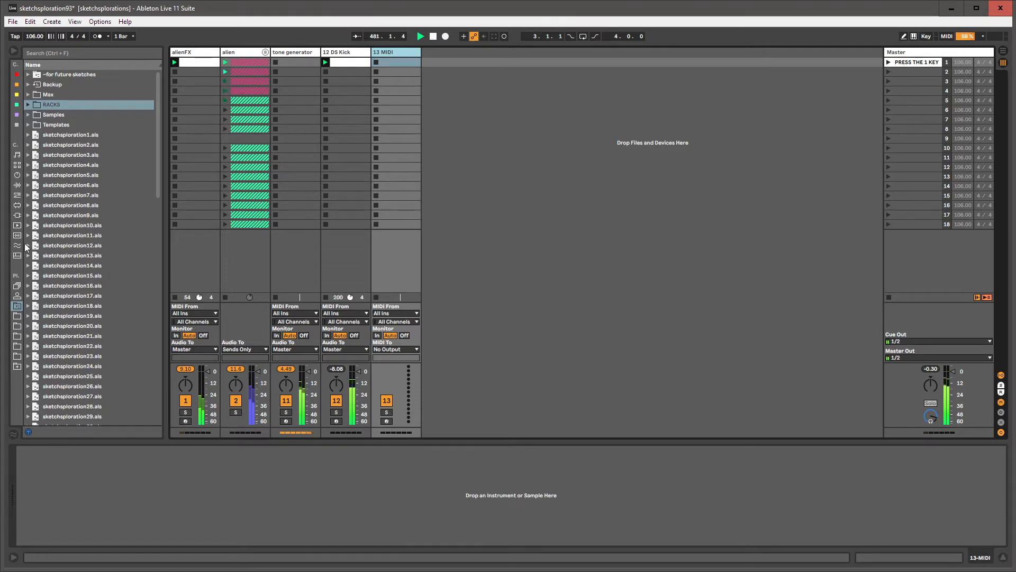
Load TEMPO 2.amxd from the Max Audio folder onto the 13 MIDI track.
click(29, 94)
click(35, 124)
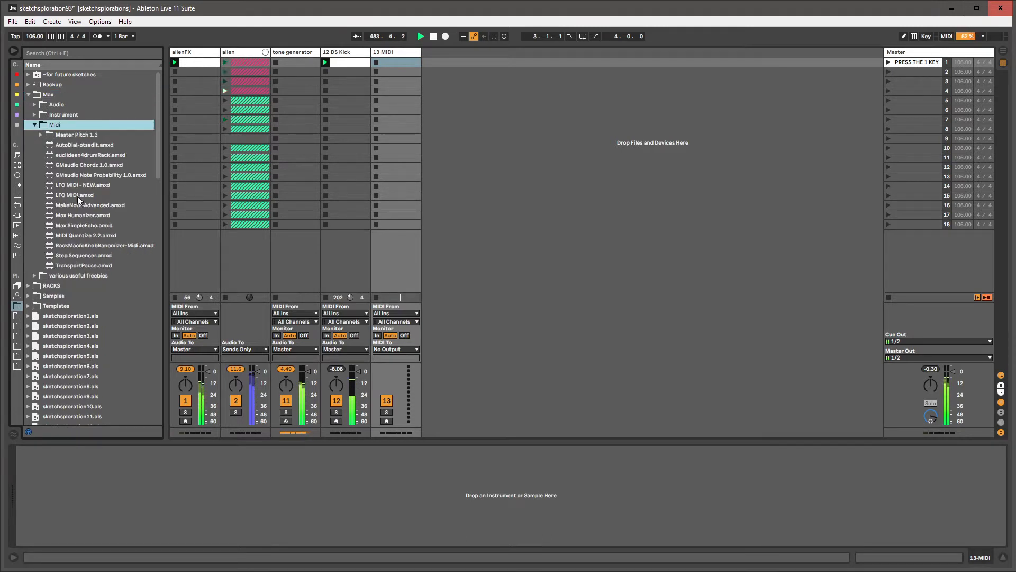
click(40, 134)
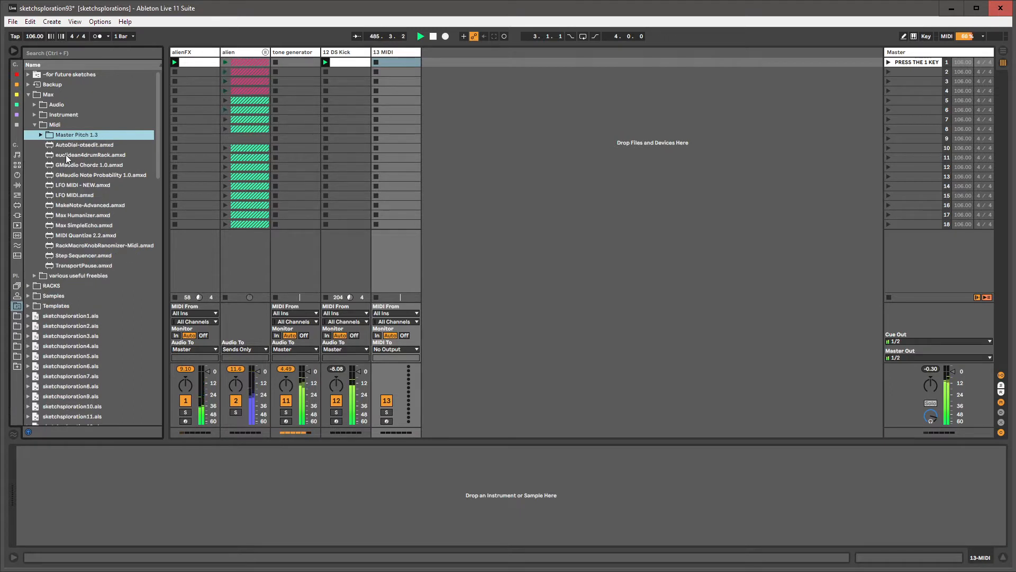
click(34, 124)
click(34, 106)
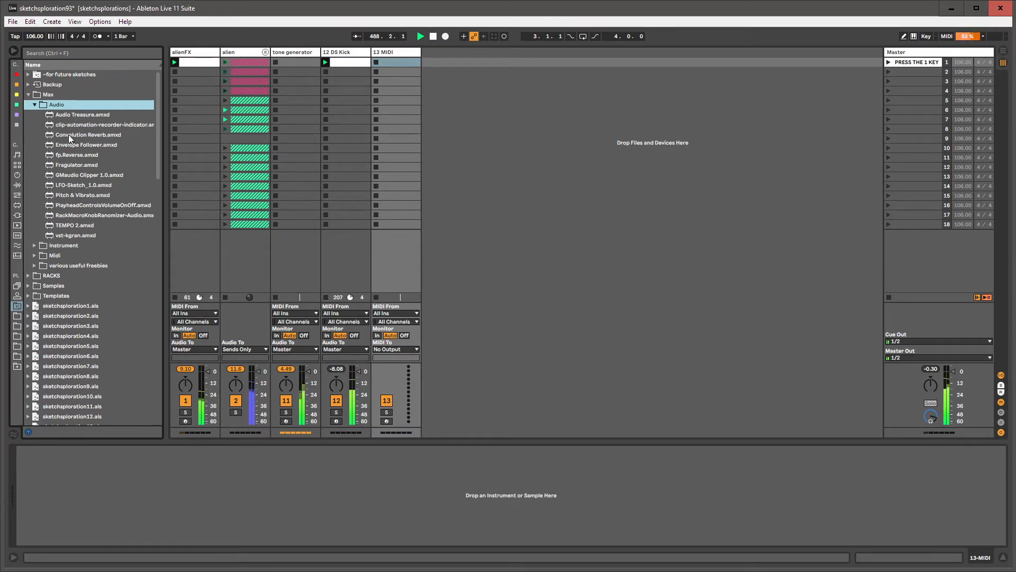
click(68, 222)
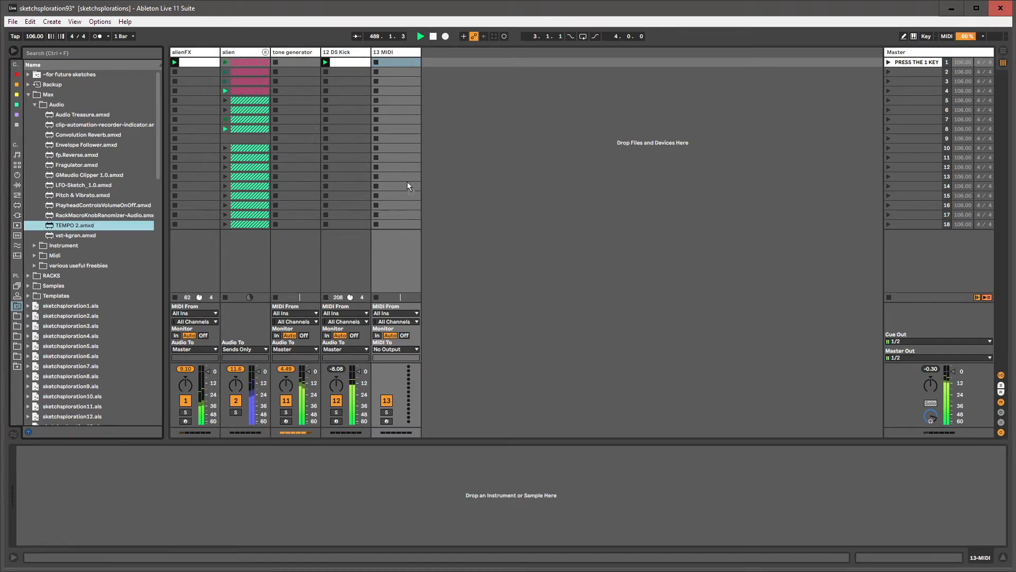
key(Return)
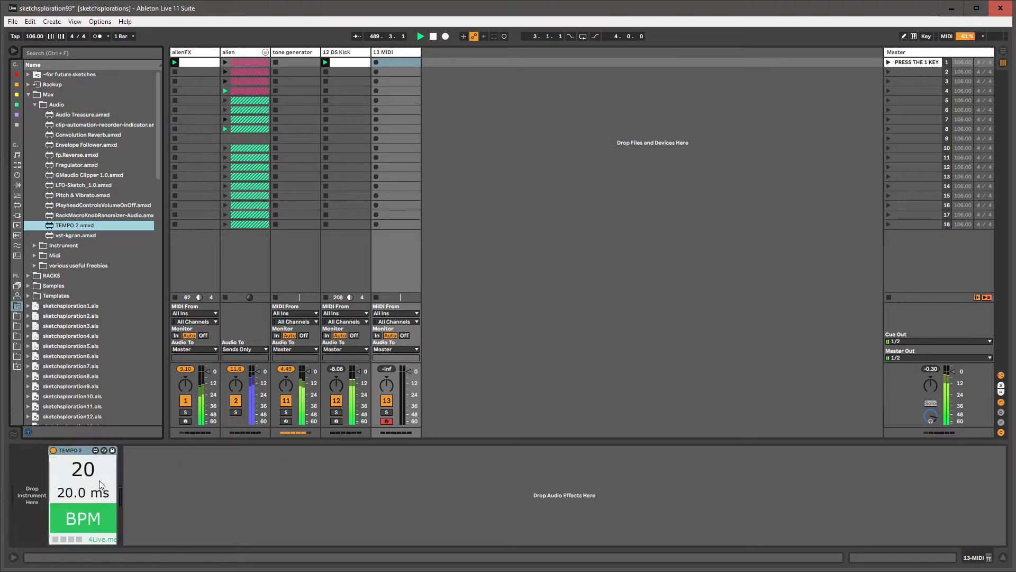
click(35, 104)
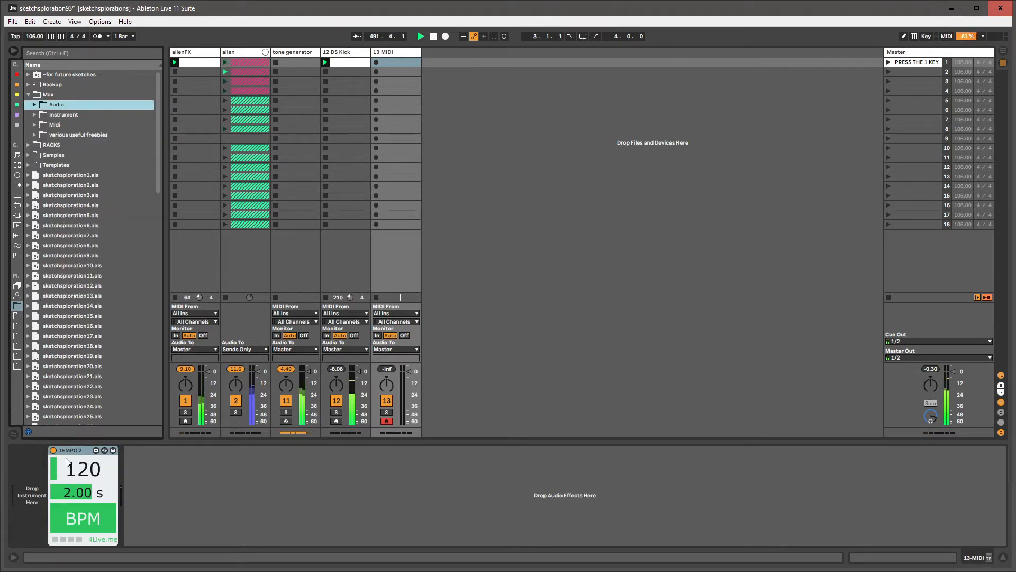
Add an LFO device in front of TEMPO 2 on the 13 MIDI track.
click(17, 128)
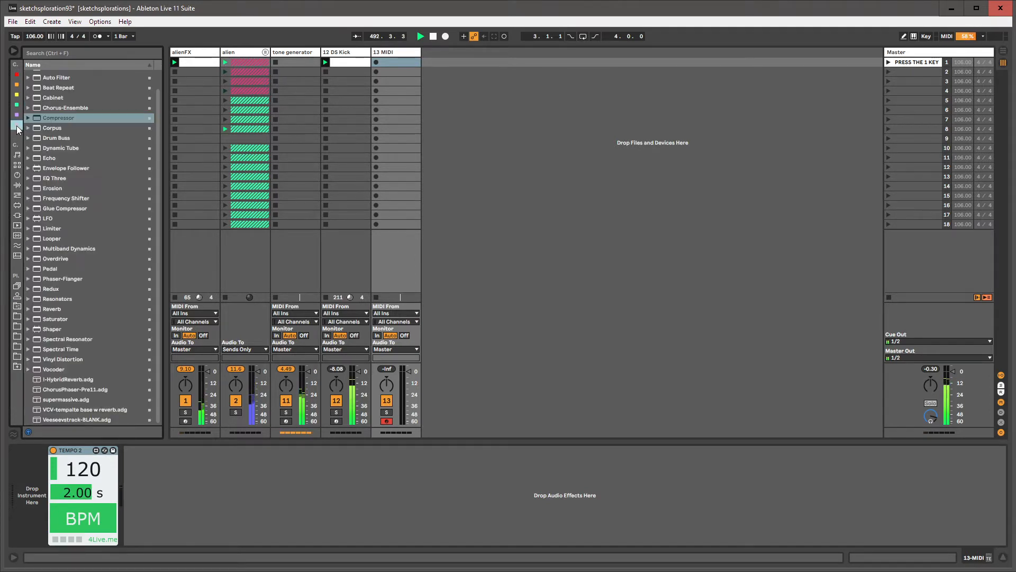
drag(41, 220, 30, 469)
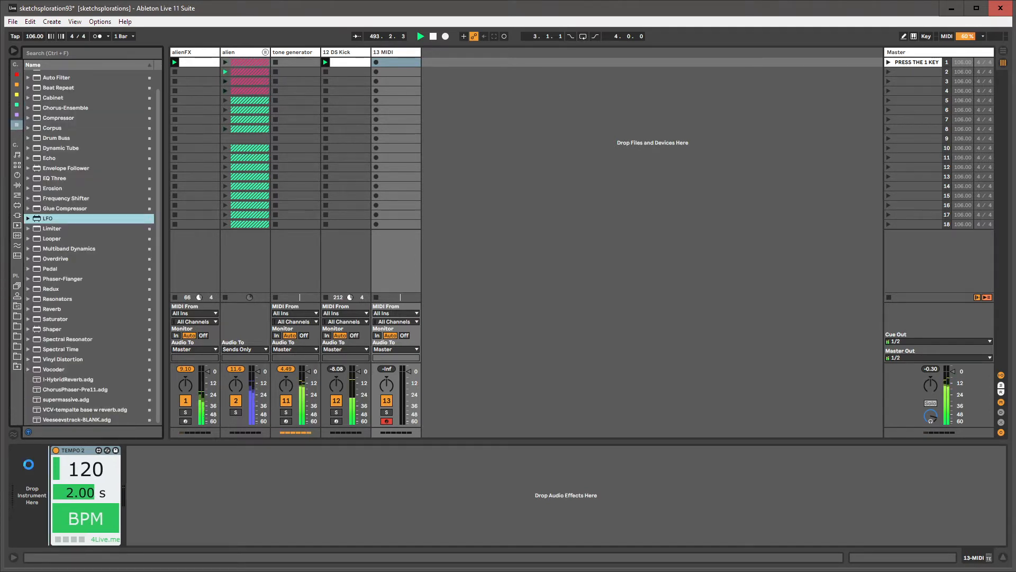
drag(94, 467, 94, 466)
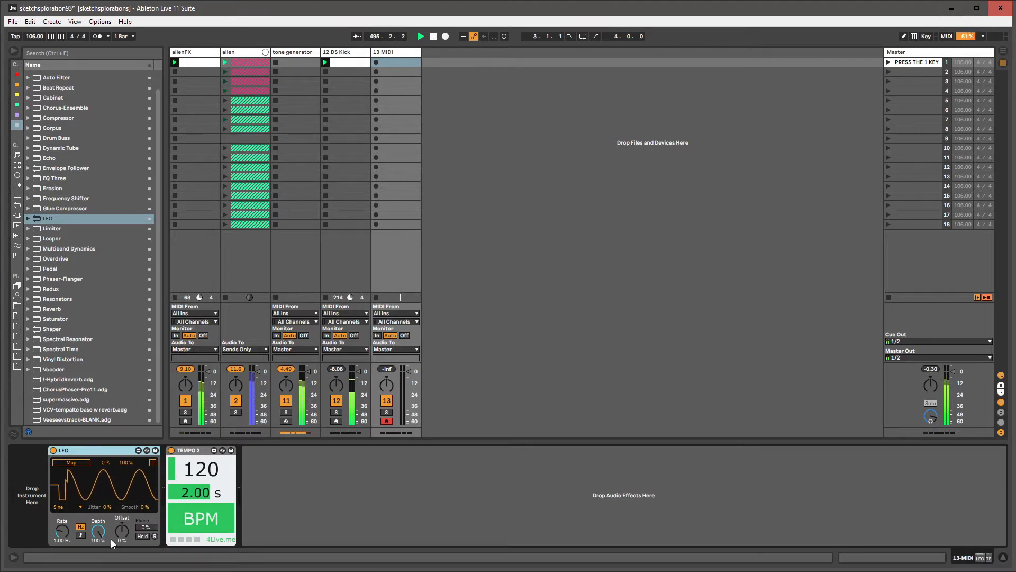
Set the LFO's waveform to Random and its Smooth amount to about 68%.
click(72, 509)
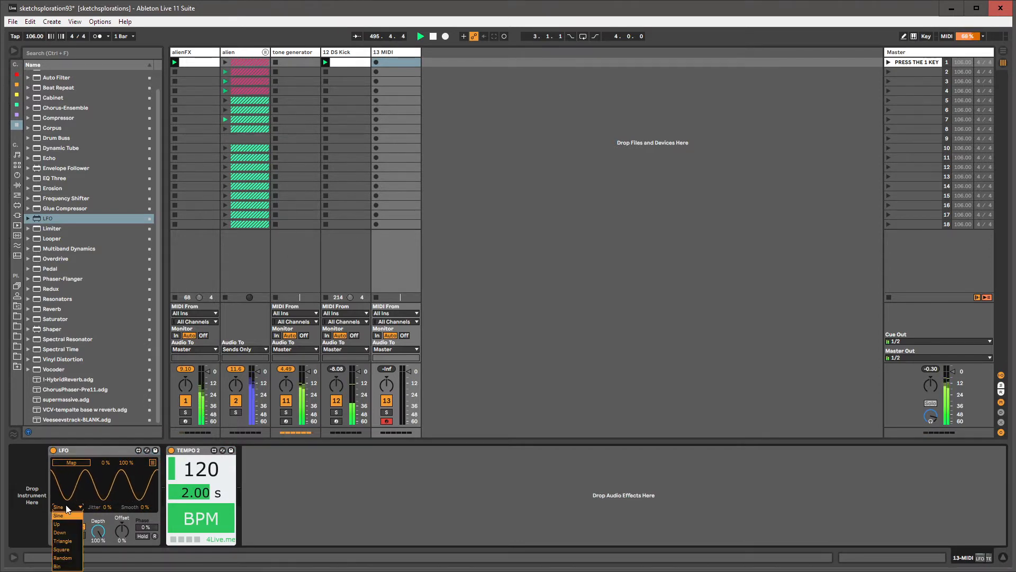
click(66, 550)
drag(144, 507, 144, 462)
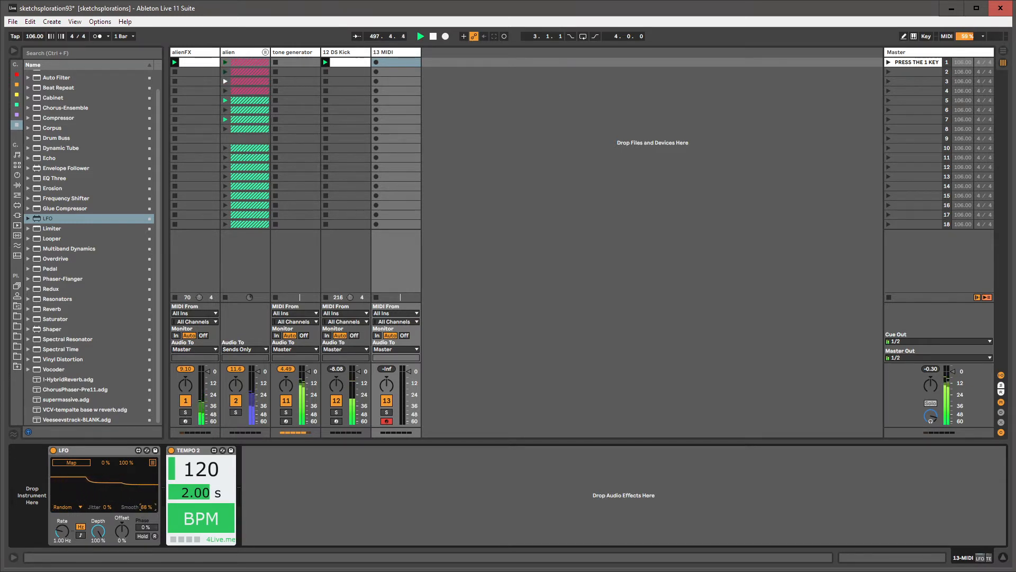
Map the LFO to TEMPO 2's target tempo and limit the mapping's maximum to 18%.
click(152, 463)
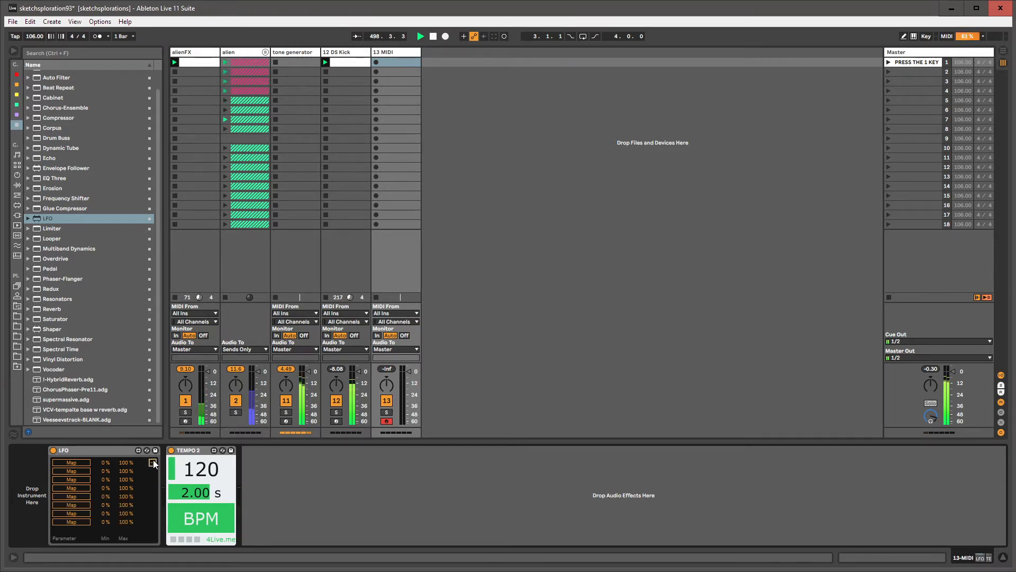
click(83, 463)
click(200, 469)
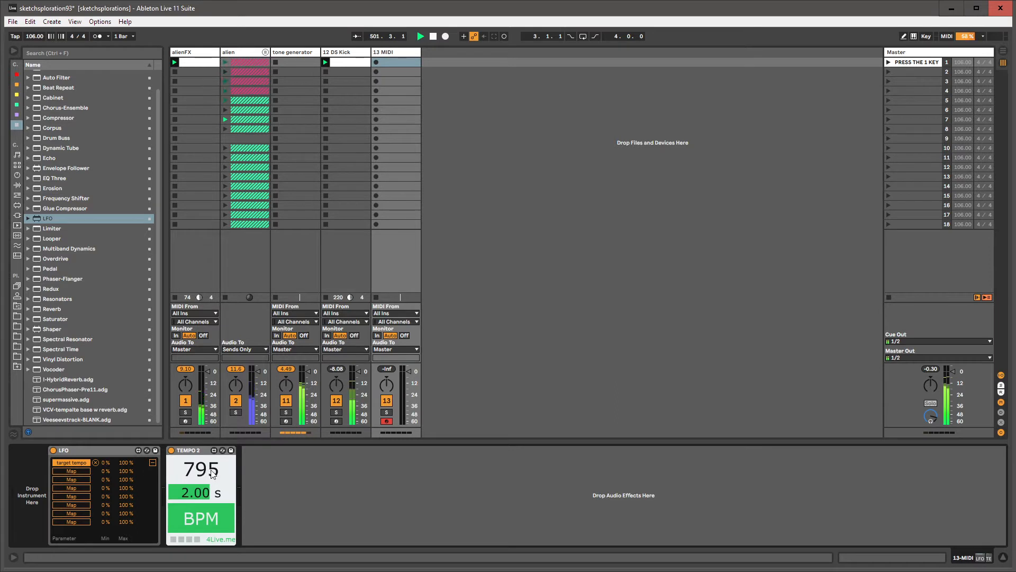
drag(126, 462, 126, 506)
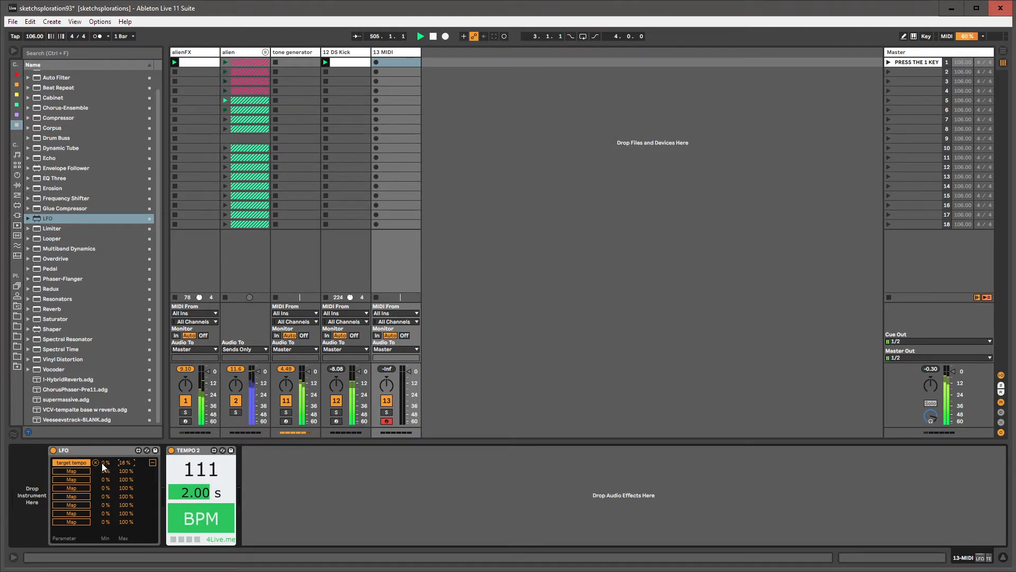
Narrow the LFO's target tempo mapping to a minimum of 8% and a maximum of 10%.
mouse_move(103, 466)
mouse_down()
mouse_move(103, 456)
mouse_move(122, 473)
mouse_move(122, 454)
mouse_move(107, 475)
mouse_move(107, 460)
mouse_up()
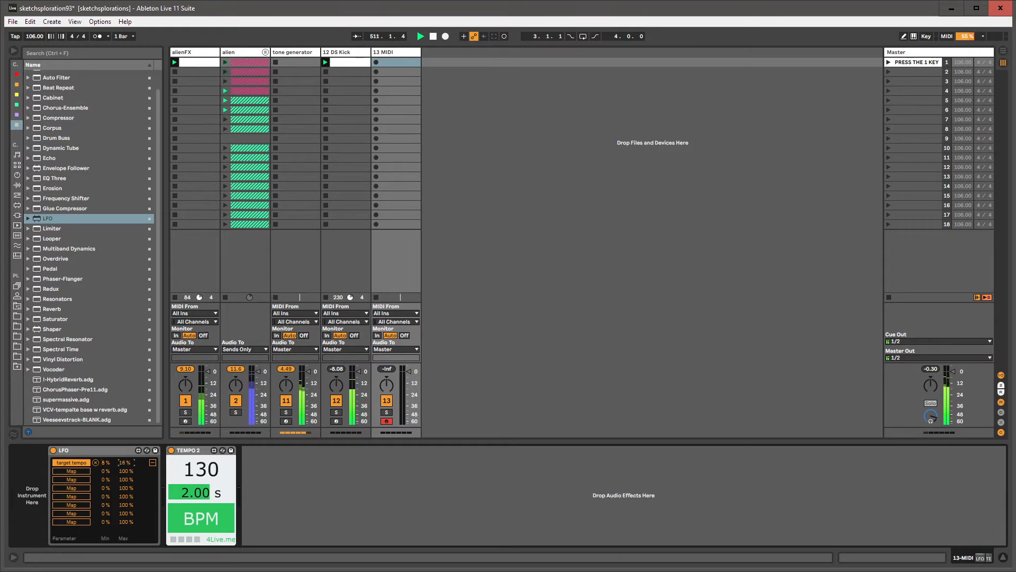
drag(125, 462, 125, 465)
click(152, 463)
click(152, 462)
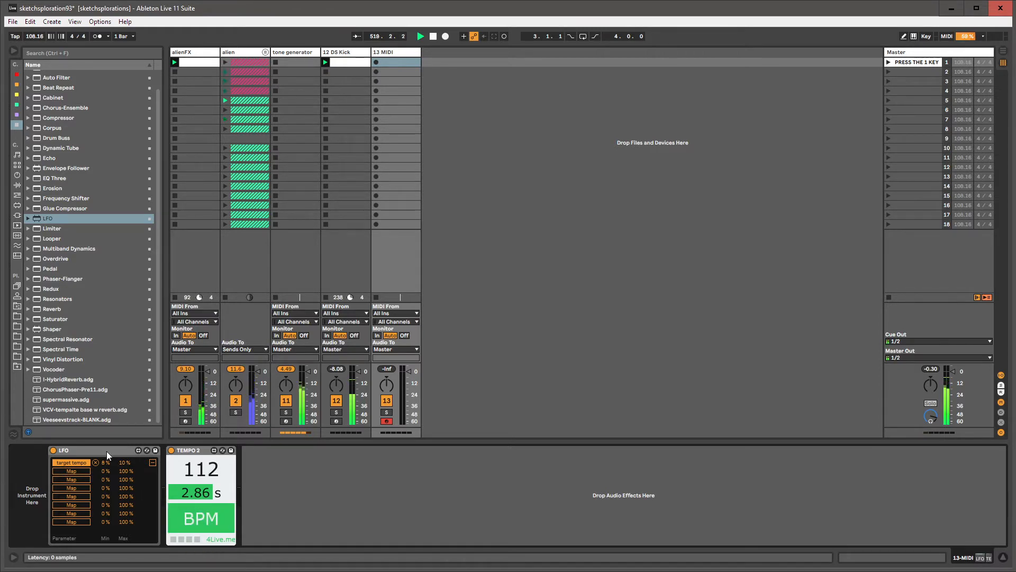
Add a second LFO in front of TEMPO 2, set its waveform to Bin and map it to TEMPO 2's BPM/STAY switch.
drag(50, 217, 166, 480)
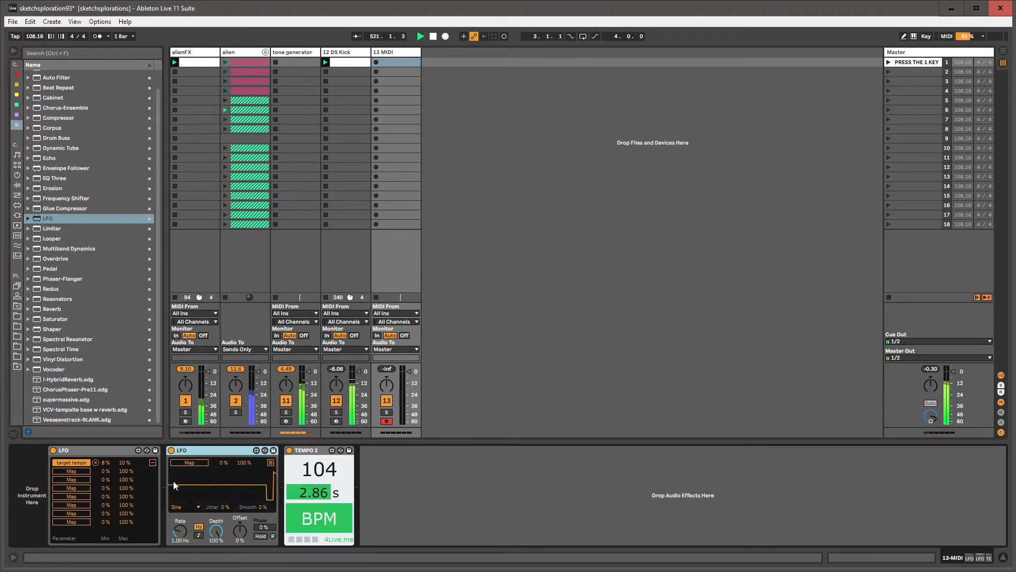
click(189, 506)
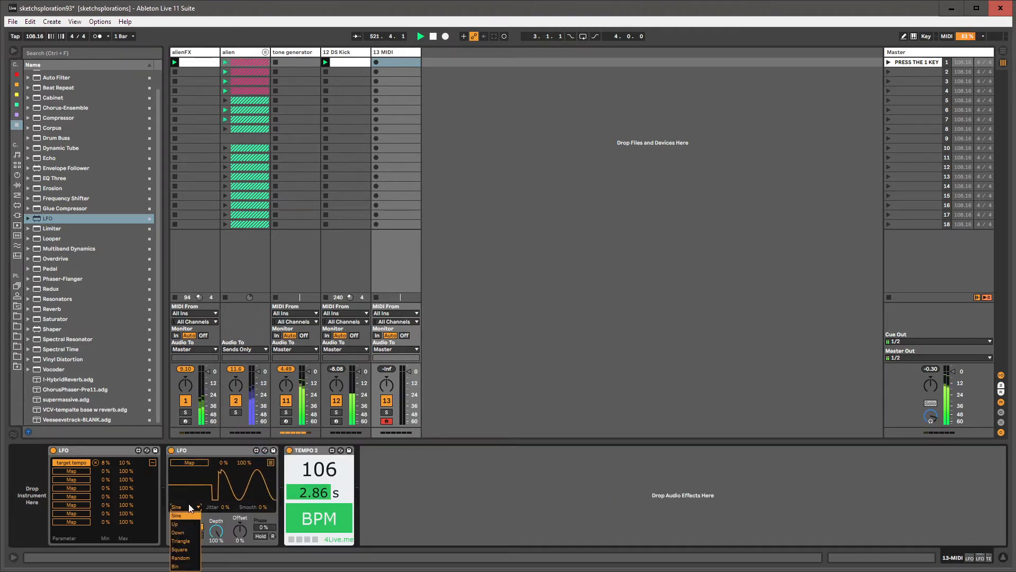
click(175, 566)
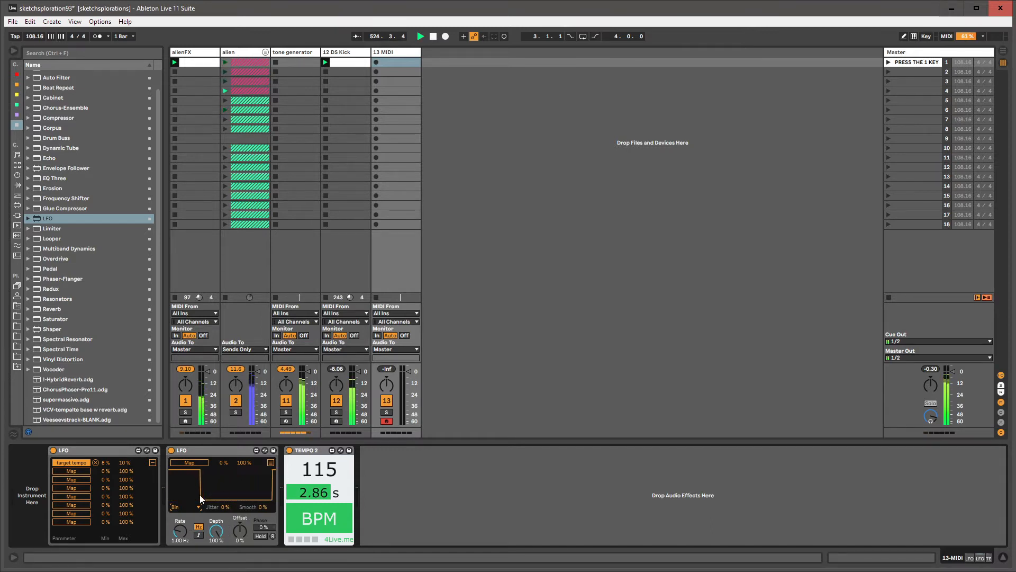
click(199, 463)
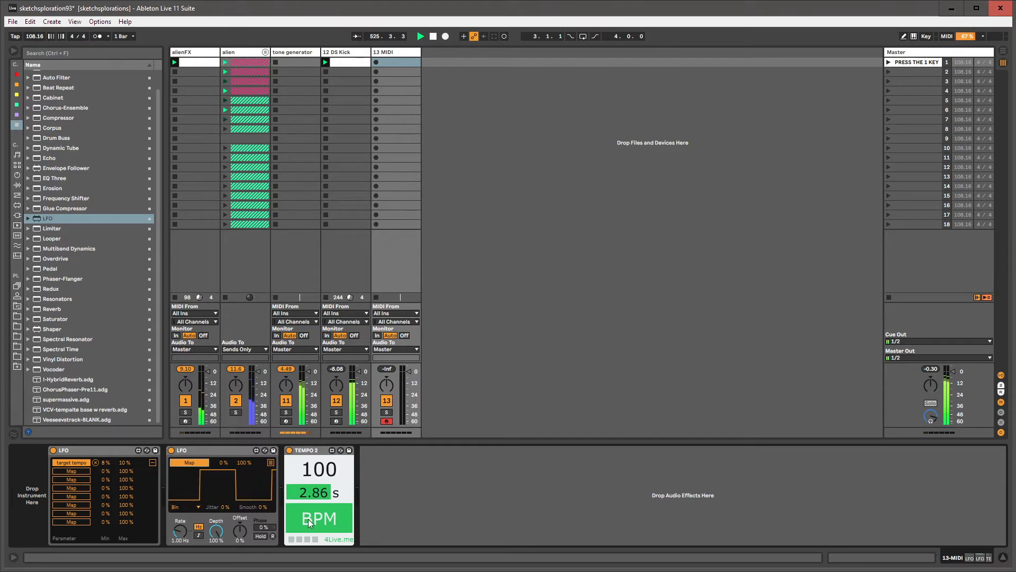
click(308, 519)
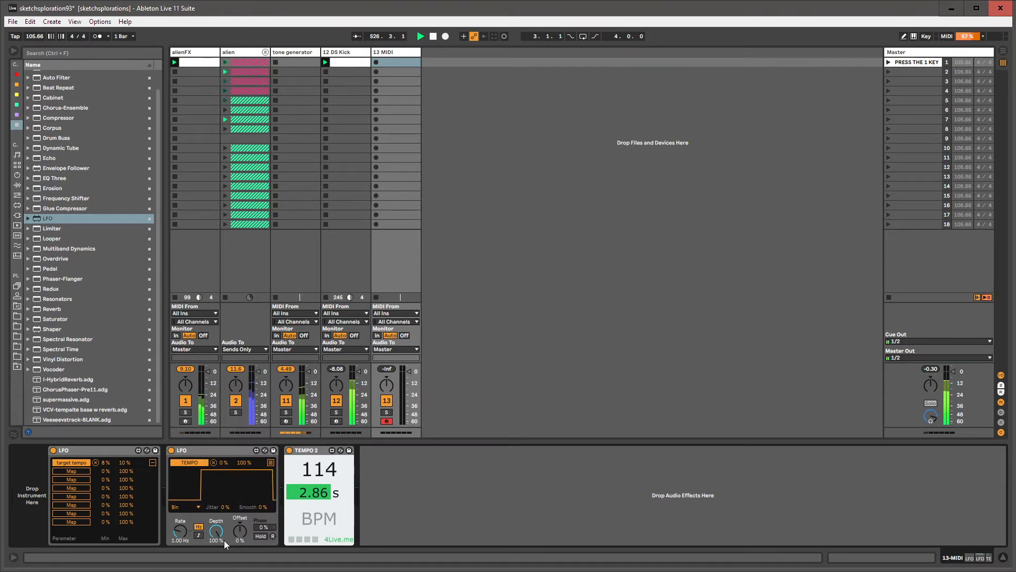
Set the second LFO's rate to about 11.2 Hz and save the Live set.
drag(179, 530, 183, 524)
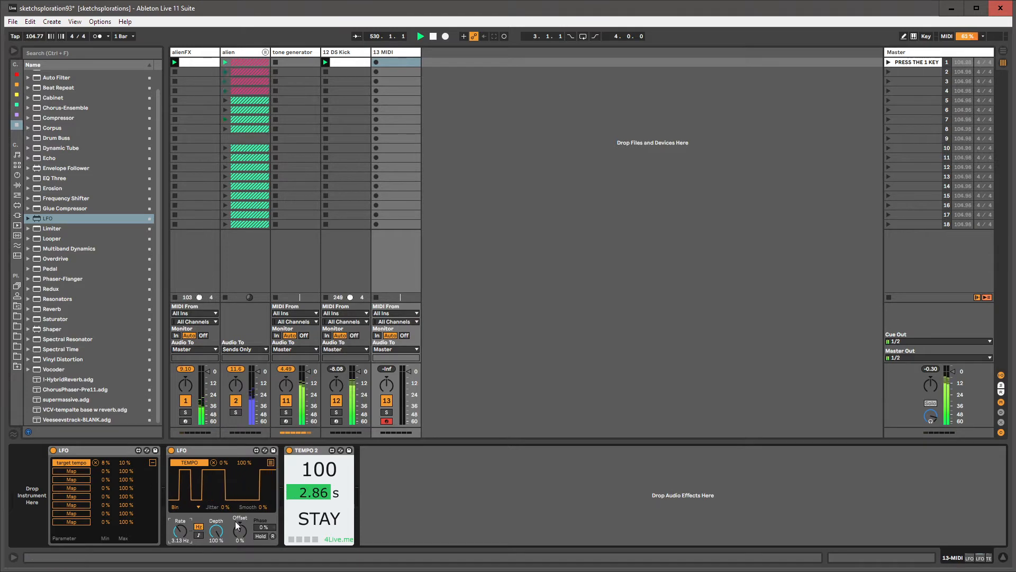
drag(184, 536, 183, 516)
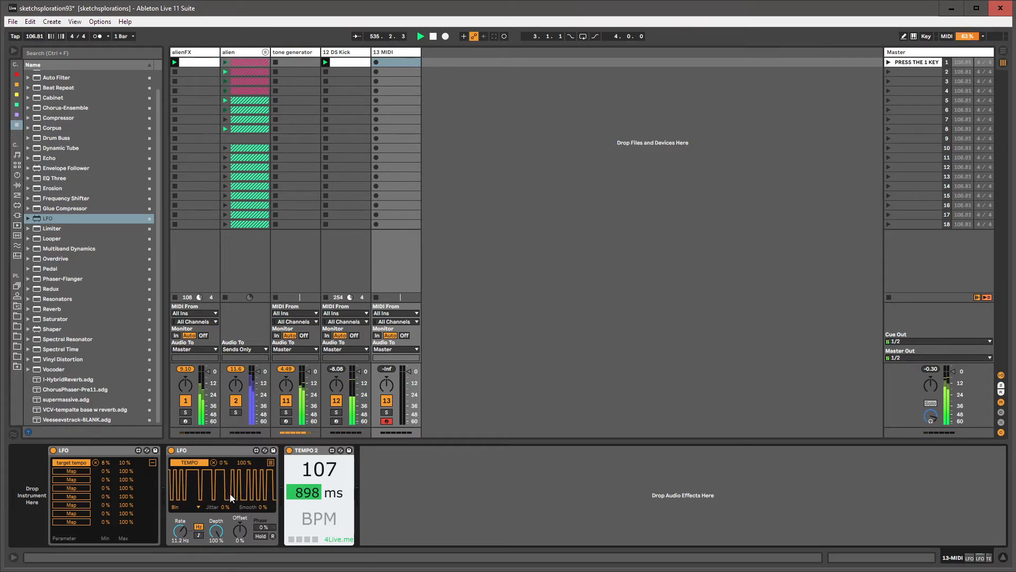
click(12, 22)
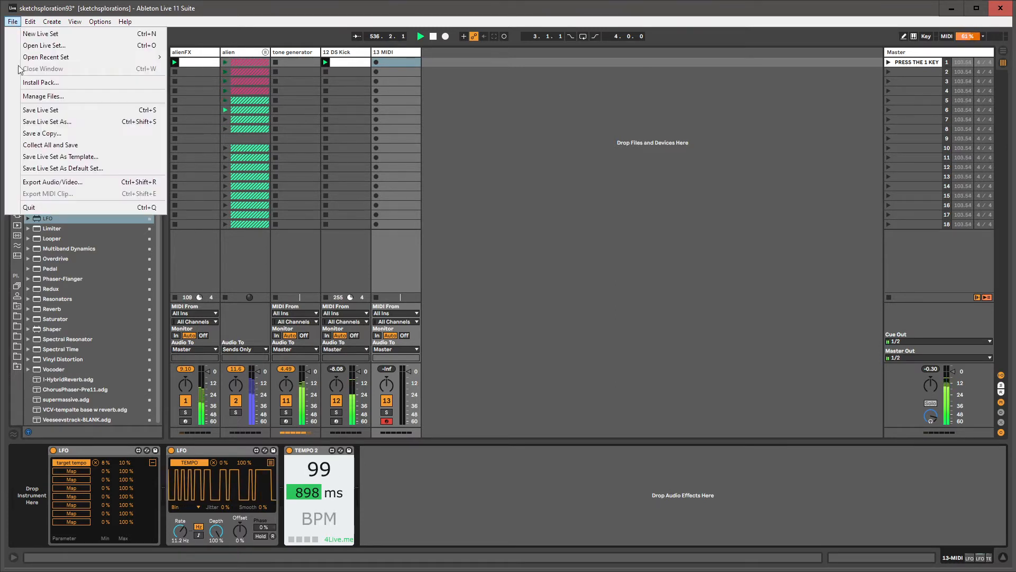
click(59, 109)
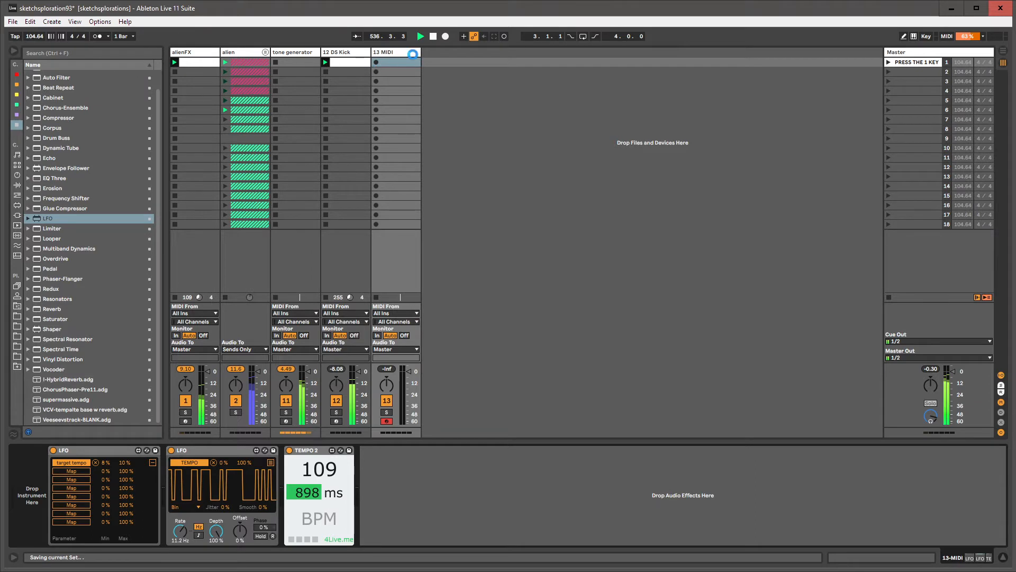
Show the DS Kick clip's Click envelope and draw an on/off pattern with short pulses around beats 1.1.4 and 1.3.3.
click(342, 53)
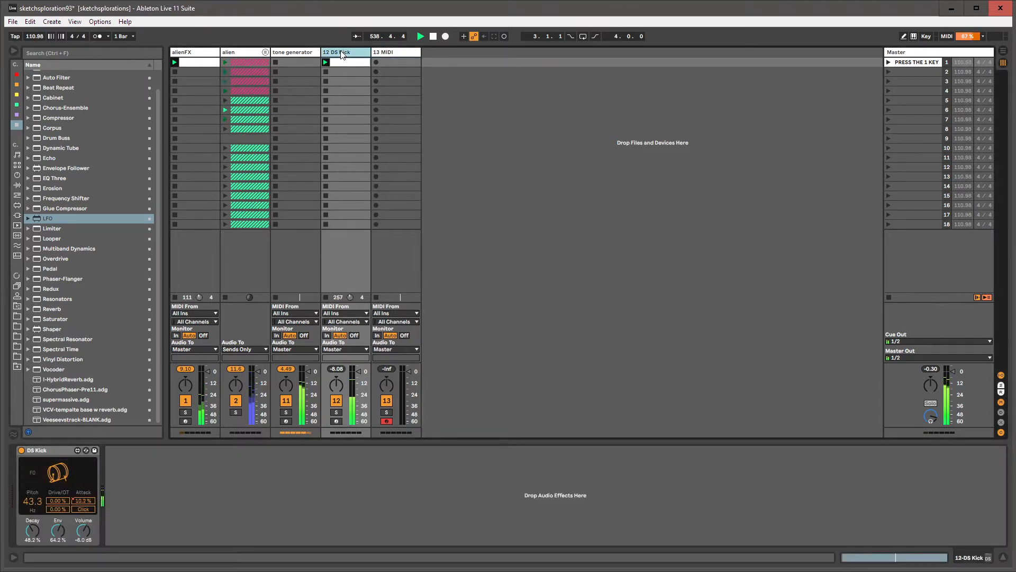
right_click(90, 512)
click(94, 518)
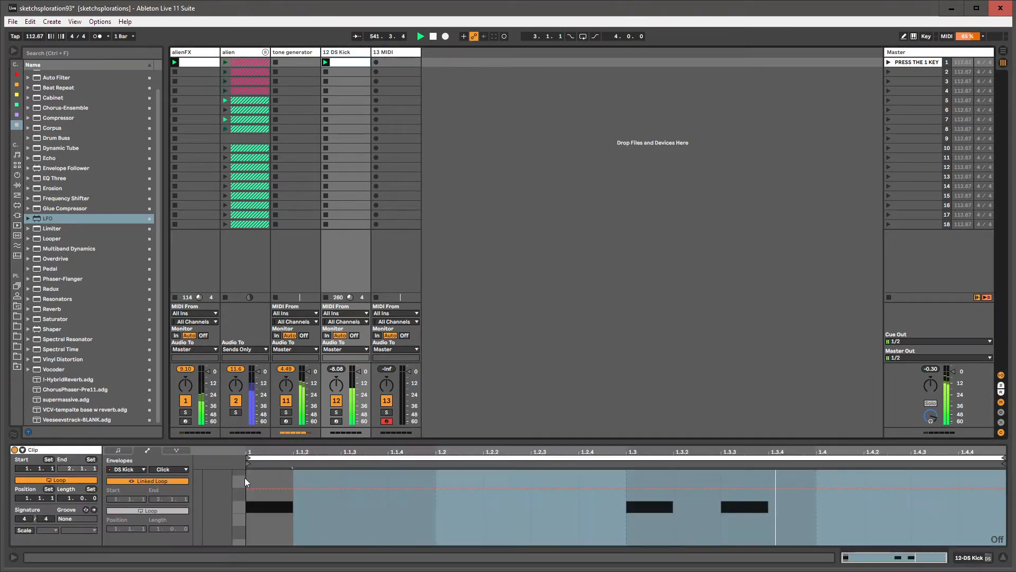
key(b)
drag(275, 533, 371, 532)
drag(455, 528, 985, 524)
click(763, 489)
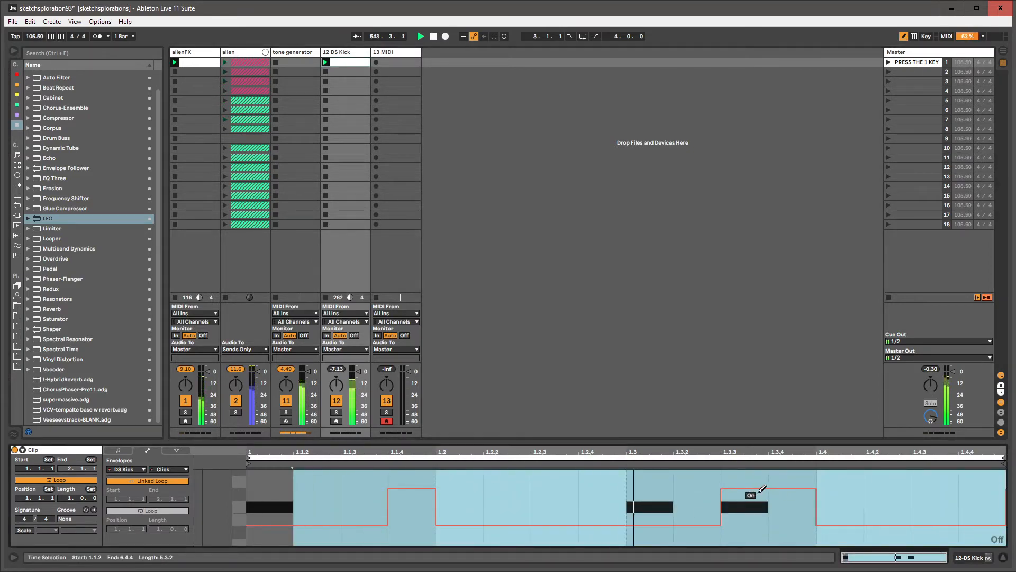
mouse_move(715, 495)
mouse_down()
mouse_move(760, 505)
mouse_move(754, 511)
mouse_up()
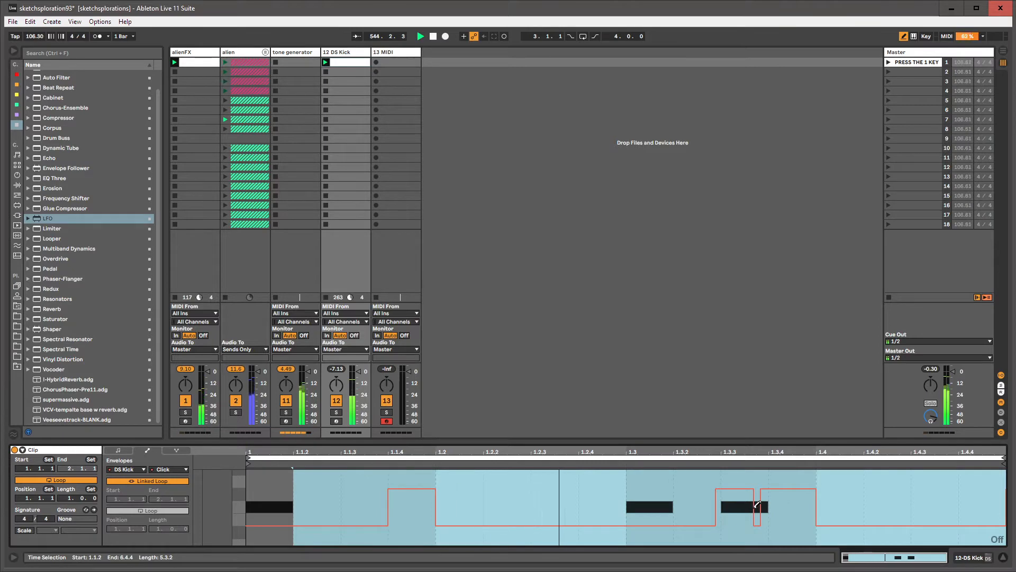
Unlink the Click envelope from the clip loop, extend its loop length to 2.0.1 and draw more short on pulses in bar 2.
click(145, 481)
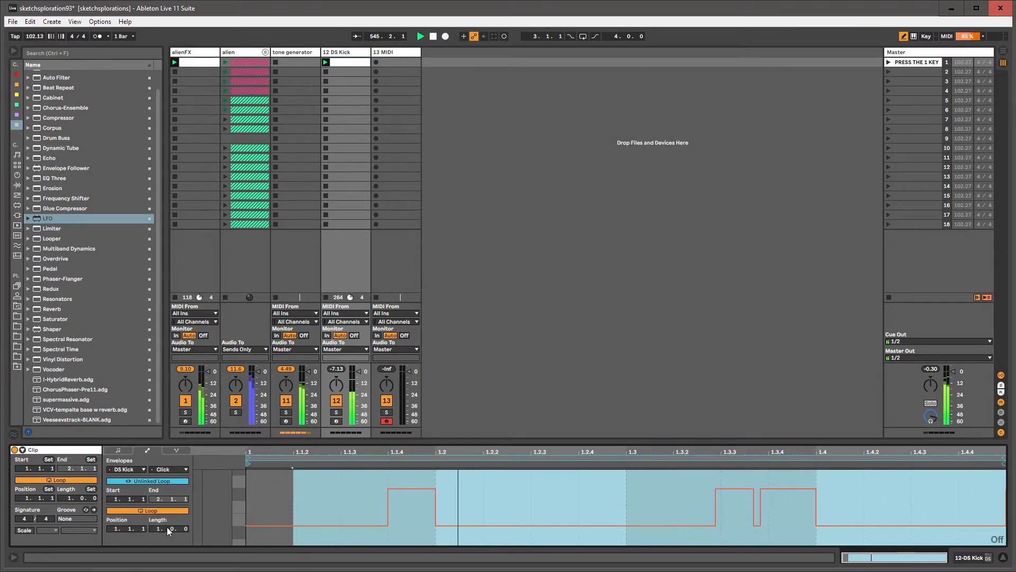
drag(182, 529, 182, 497)
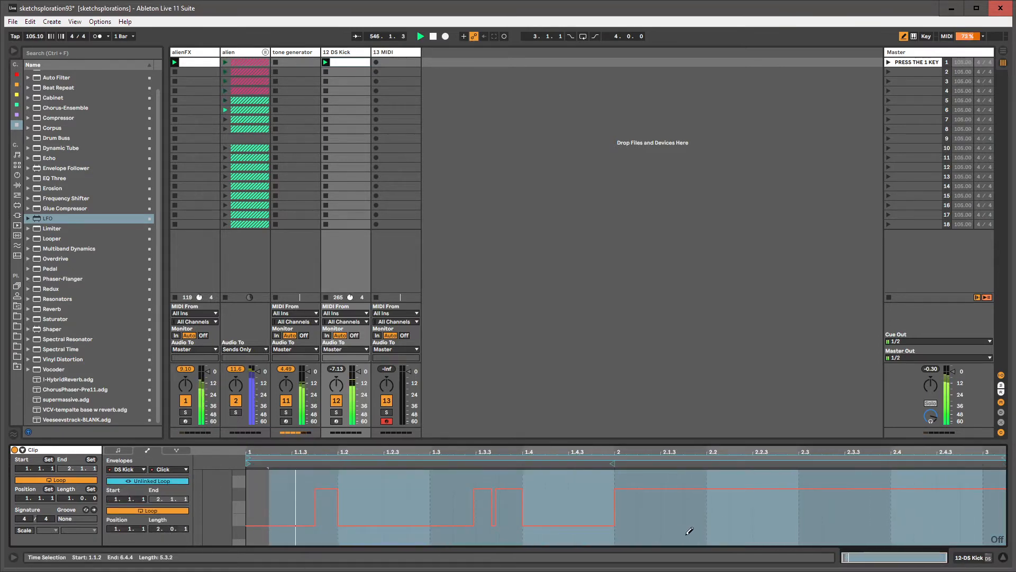
mouse_move(633, 529)
mouse_down()
mouse_move(889, 509)
mouse_move(1013, 512)
mouse_up()
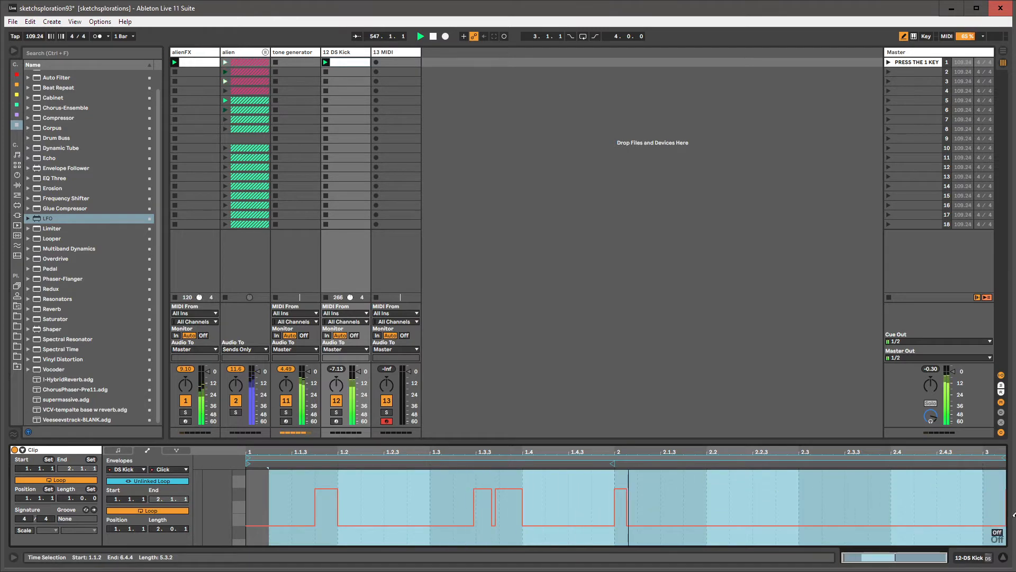
click(890, 488)
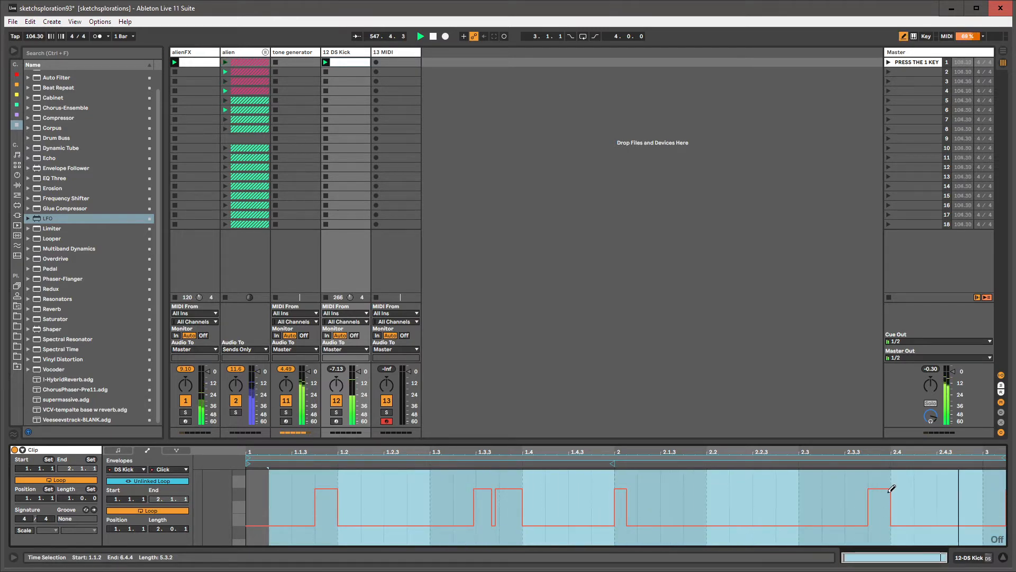
drag(875, 527, 884, 525)
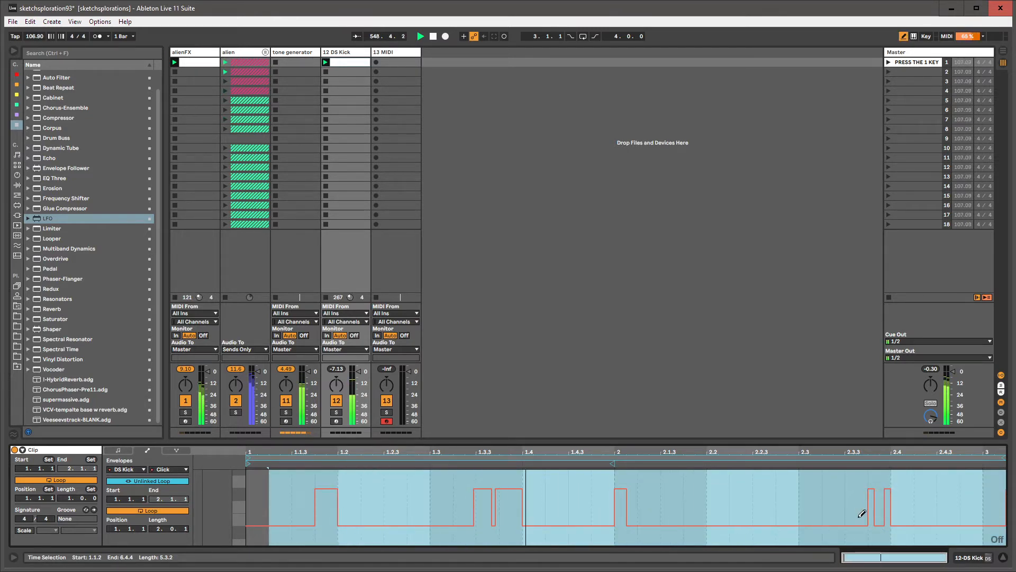
mouse_move(784, 494)
mouse_down()
mouse_move(814, 493)
mouse_move(794, 517)
mouse_up()
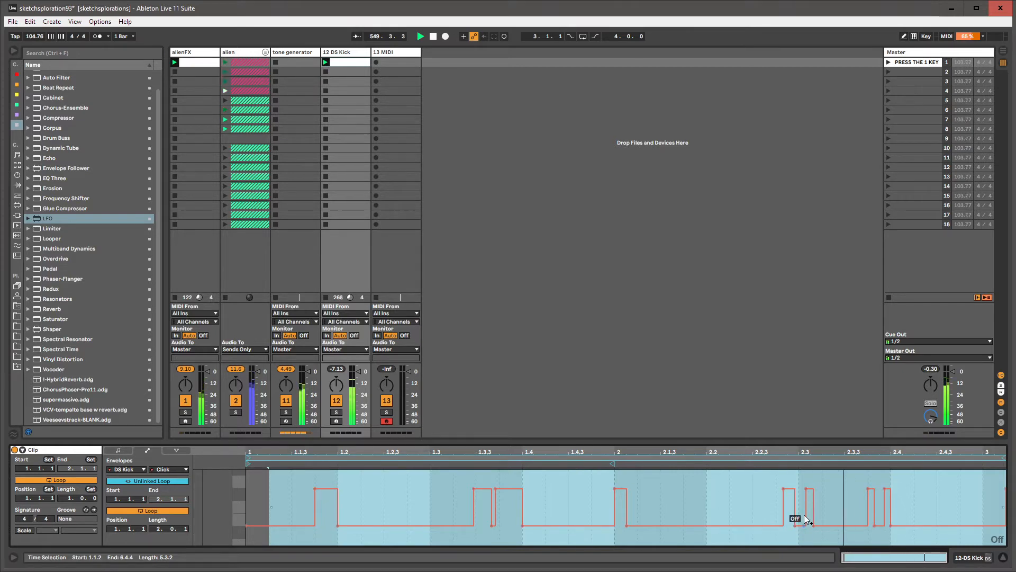
Rename the 13 MIDI track as TempoVascilator.
click(349, 51)
click(402, 52)
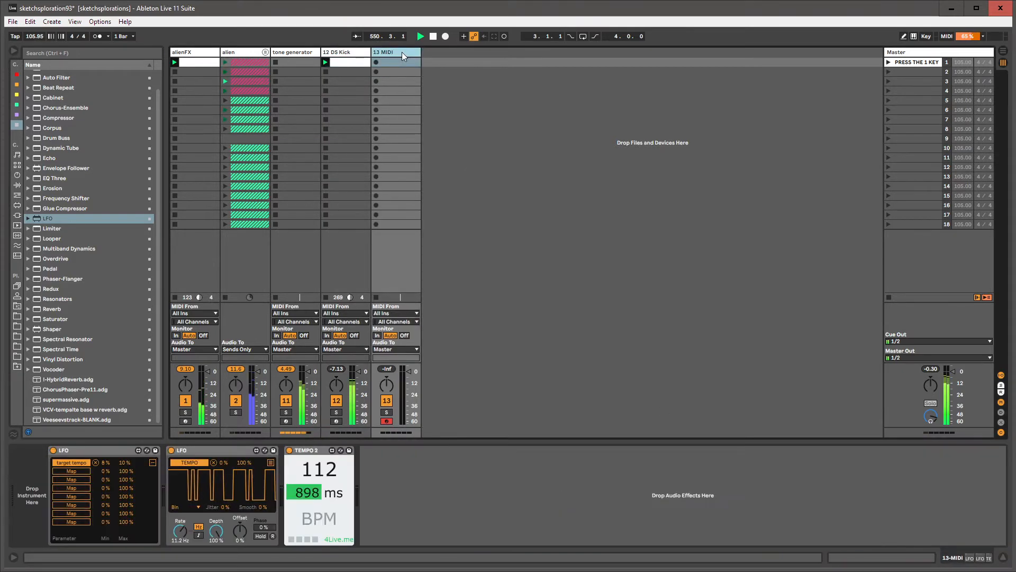
key(ctrl+r)
text(Tem)
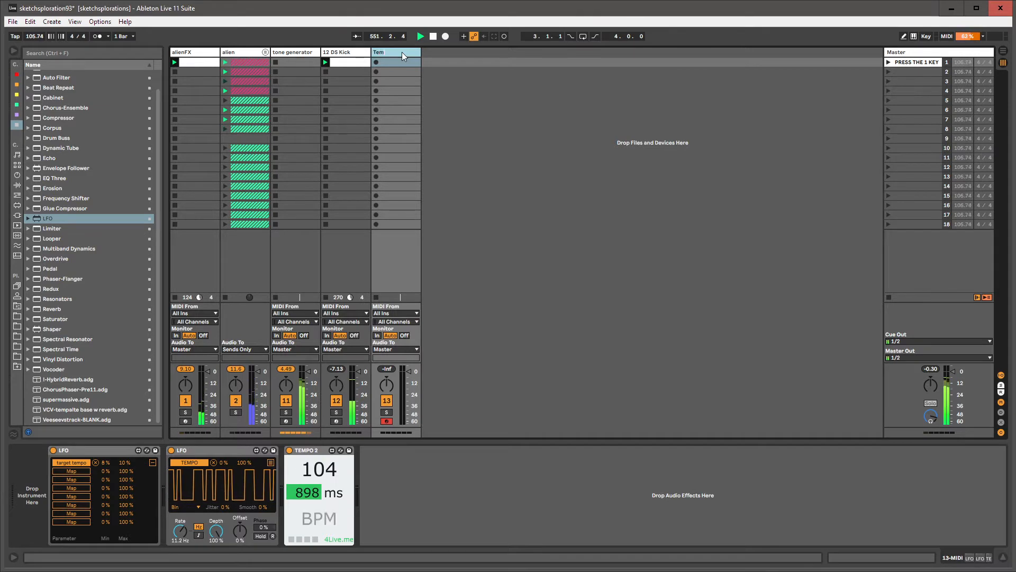
text(poVas)
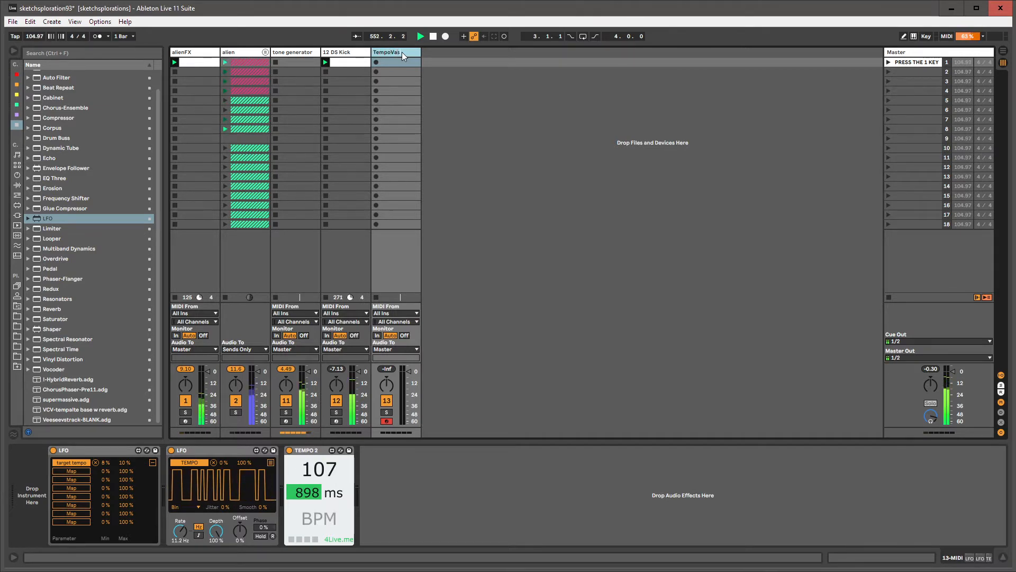
text(olator)
key(Return)
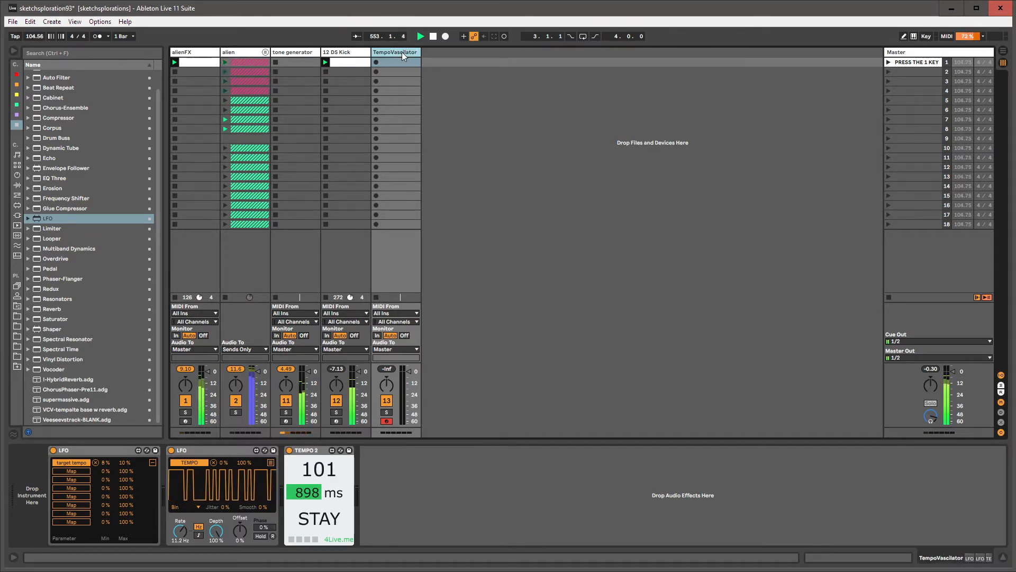
Remove the stop buttons from the empty clip slots of all tracks from alienFX to TempoVascilator.
drag(398, 61, 179, 229)
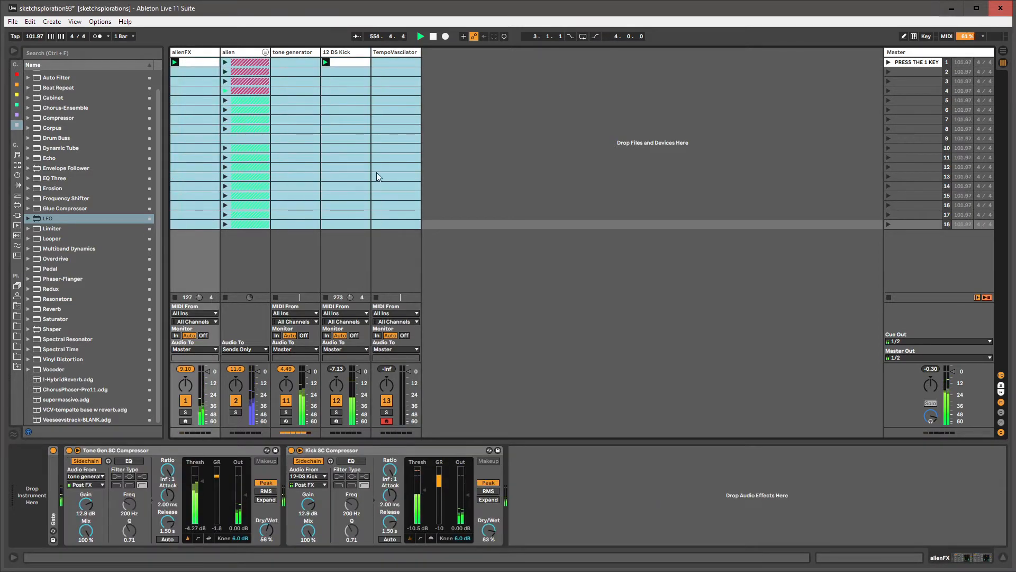
click(379, 139)
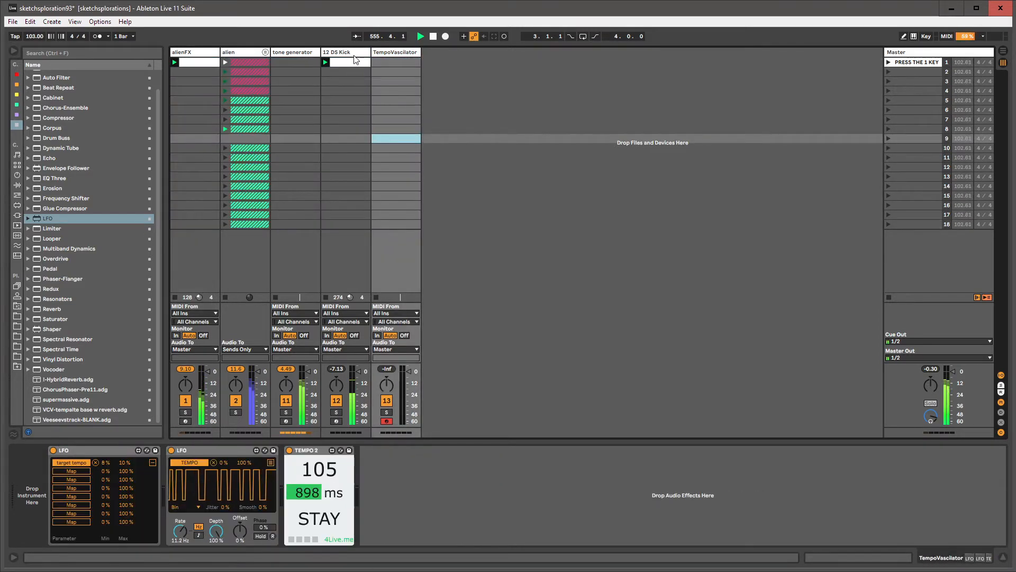
click(354, 53)
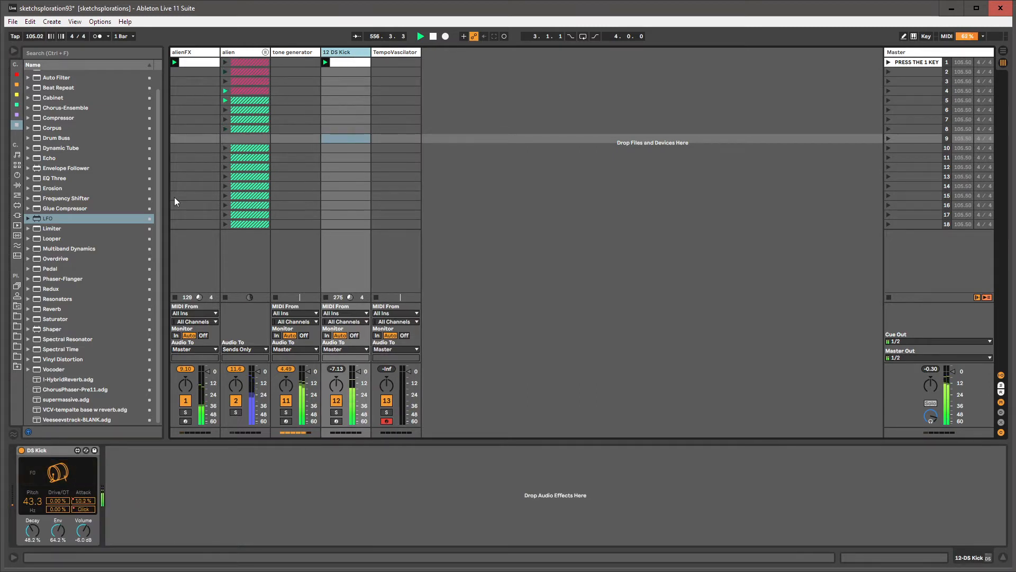
drag(392, 223, 186, 63)
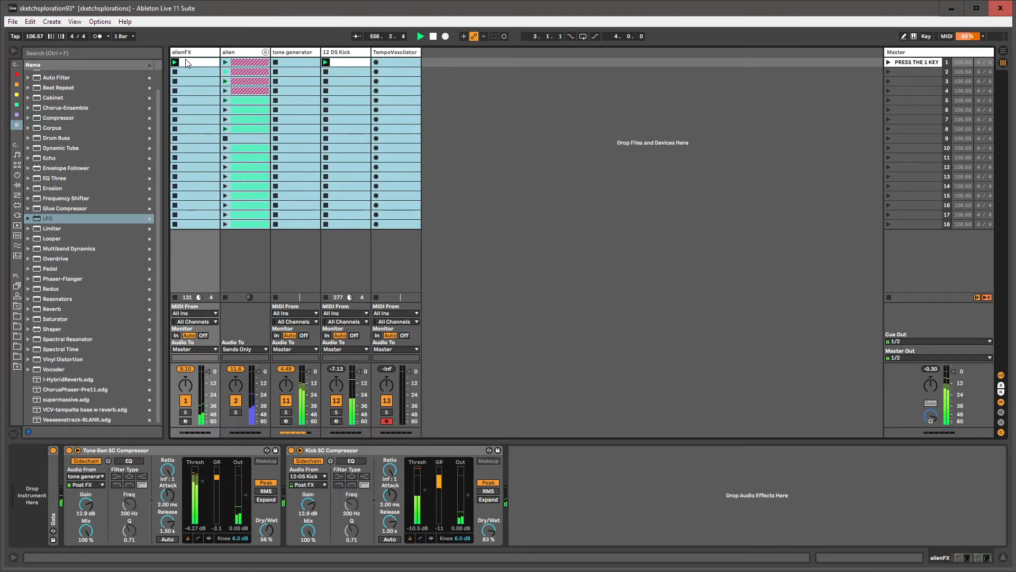
key(ctrl+e)
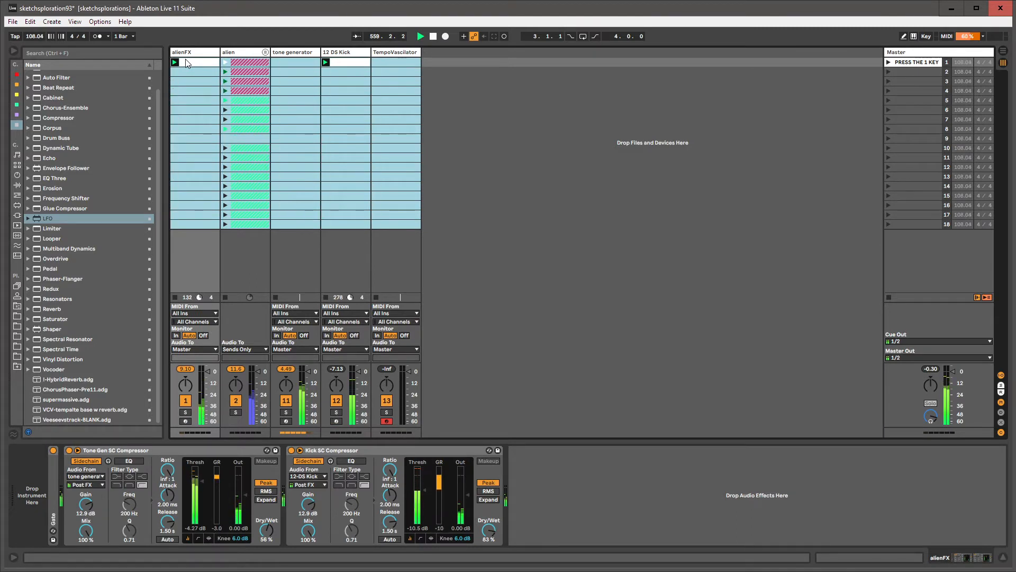
click(328, 91)
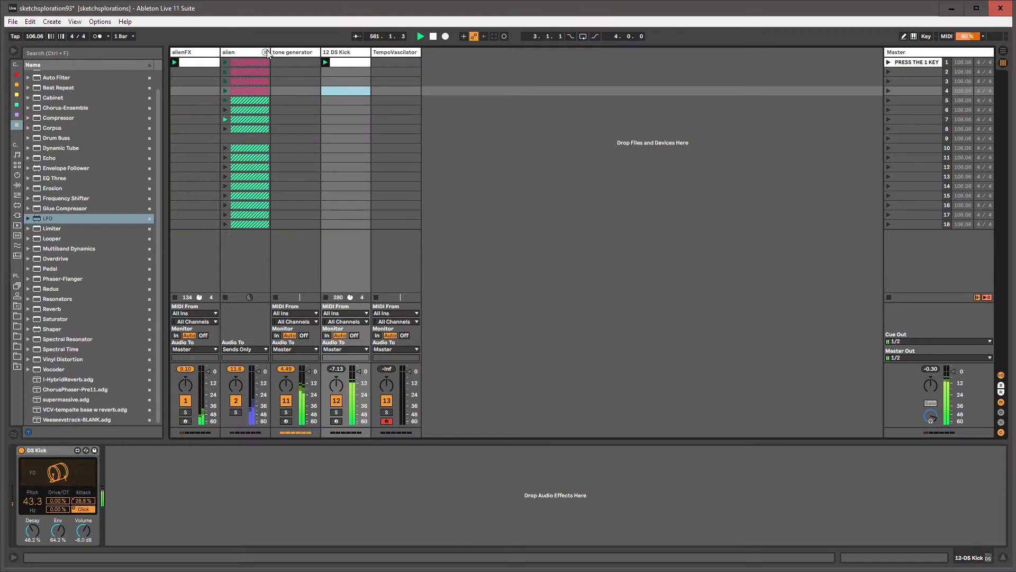
Unfold the alien group and color all clips from PRESS THE 1 KEY to Audio FX3 white.
click(267, 52)
click(309, 66)
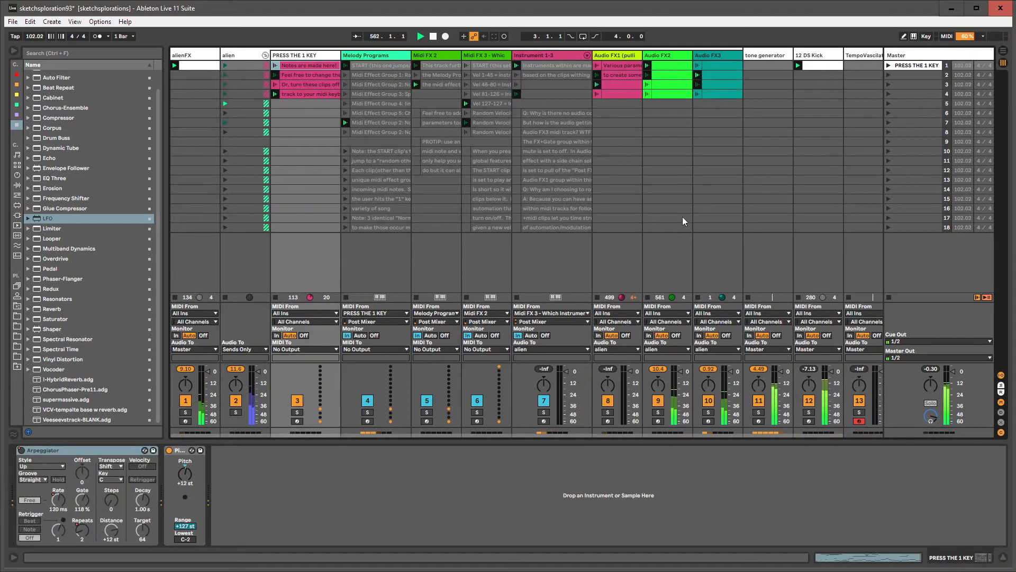
shift+click(710, 230)
right_click(722, 62)
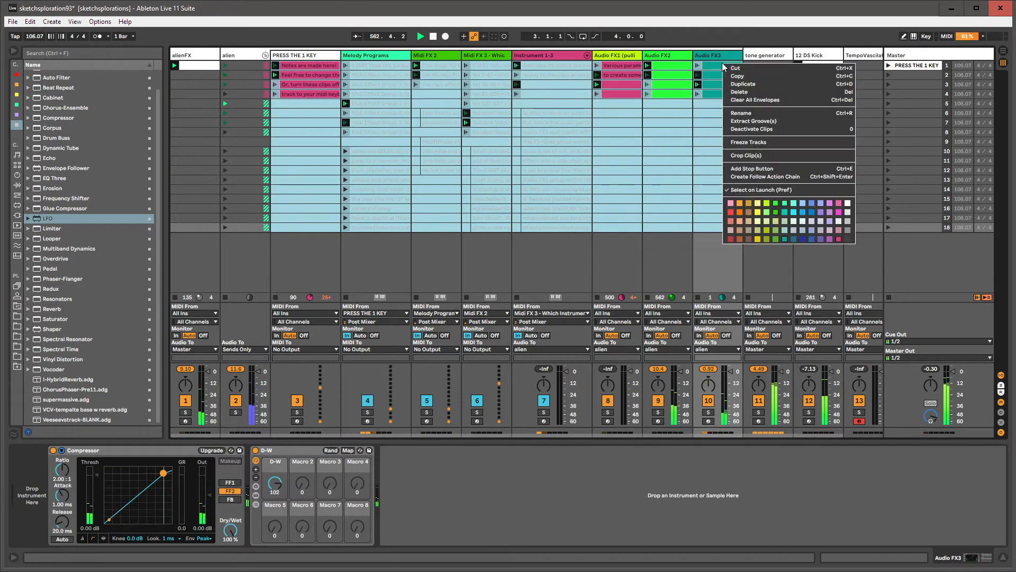
click(847, 202)
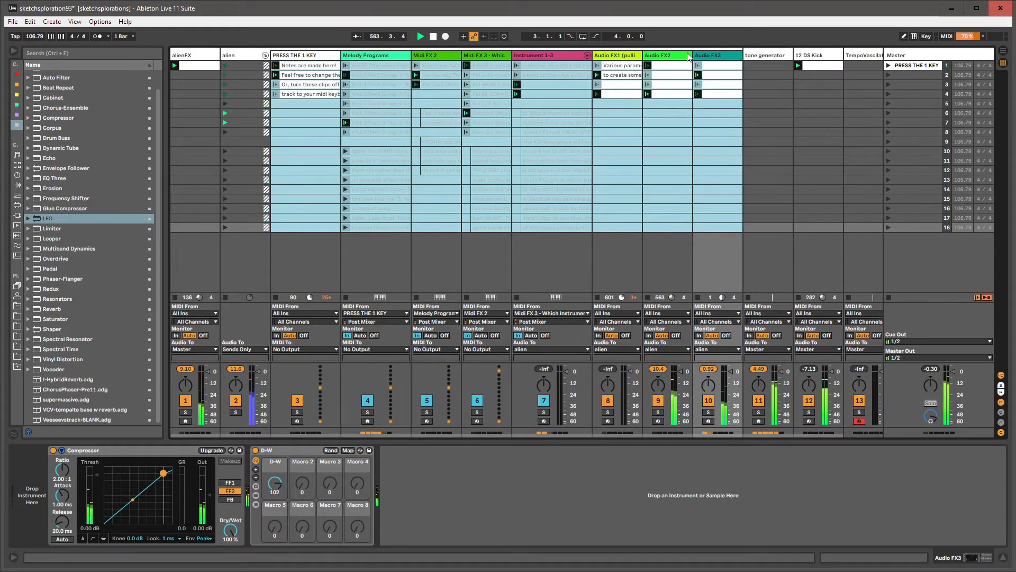
Color the tracks from PRESS THE 1 KEY to Audio FX3 white.
right_click(326, 55)
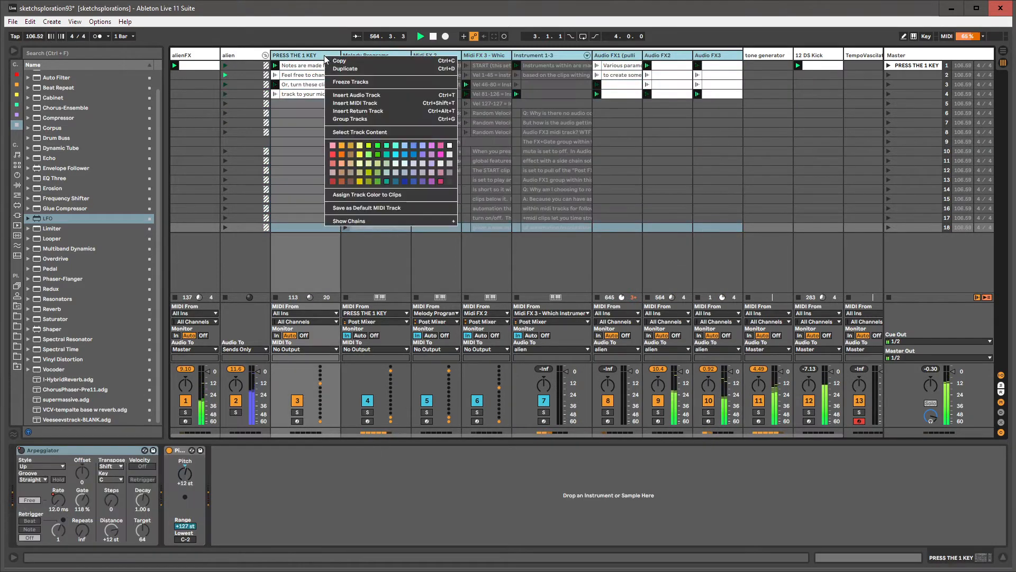
click(450, 146)
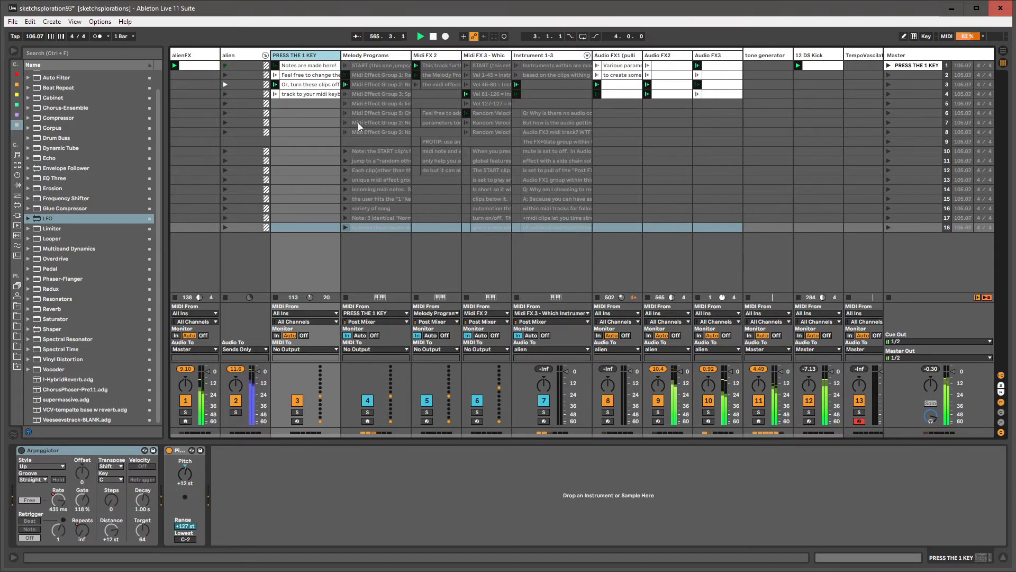
Fold the alien group and hide the mixer's input and output routing section.
key(Delete)
click(285, 62)
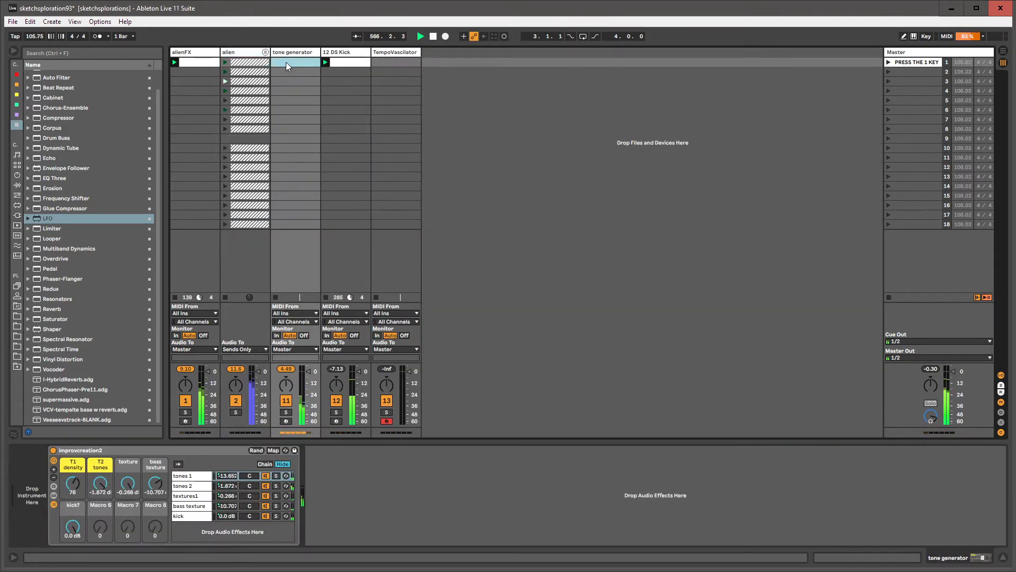
click(1000, 376)
Examine the device chains of the alienFX, alien, tone generator, 12 DS Kick and TempoVascilator tracks.
click(408, 68)
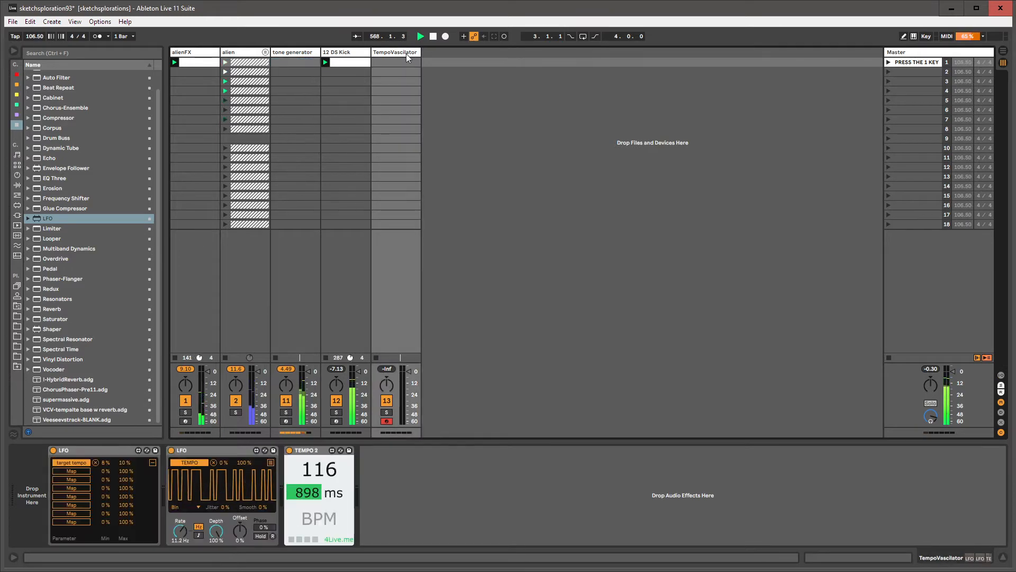
click(195, 52)
click(291, 56)
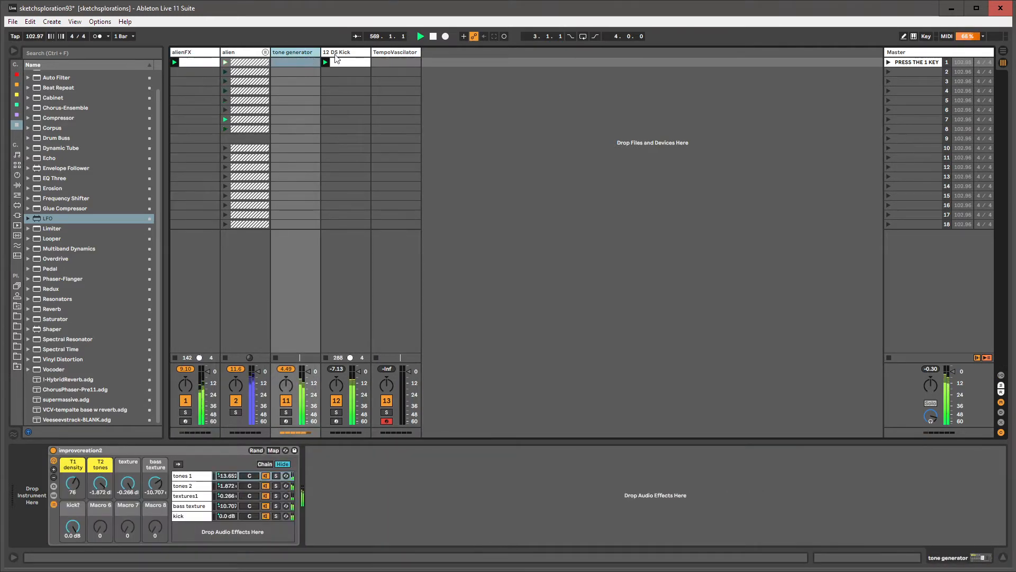
click(339, 54)
click(400, 59)
click(201, 57)
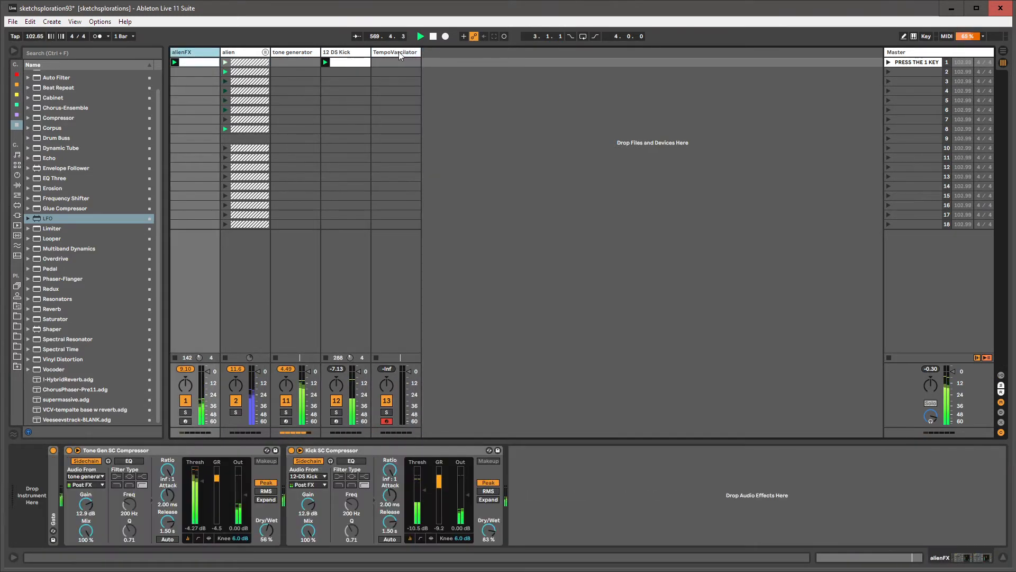
click(401, 52)
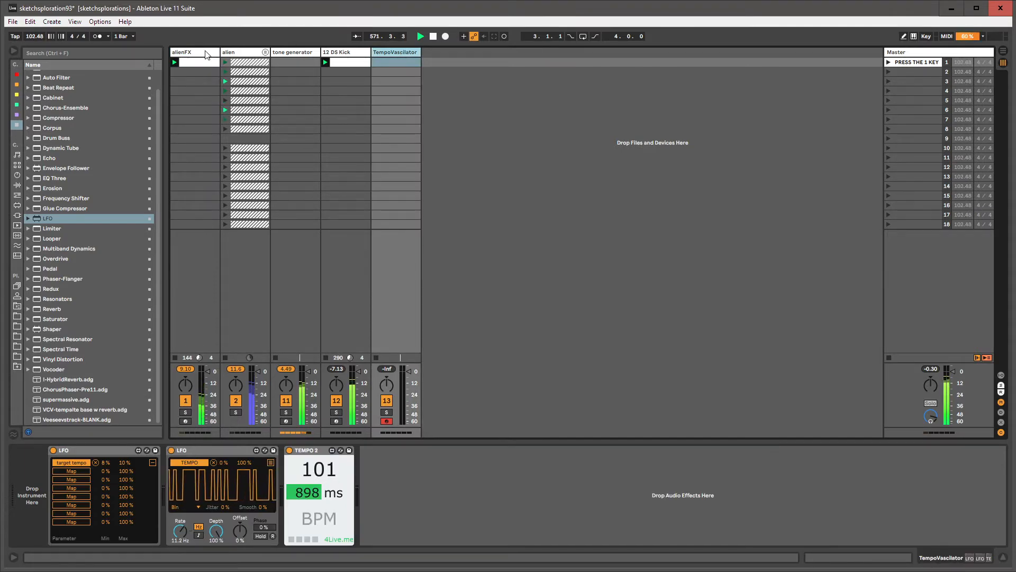
click(207, 55)
click(290, 55)
click(345, 53)
click(388, 56)
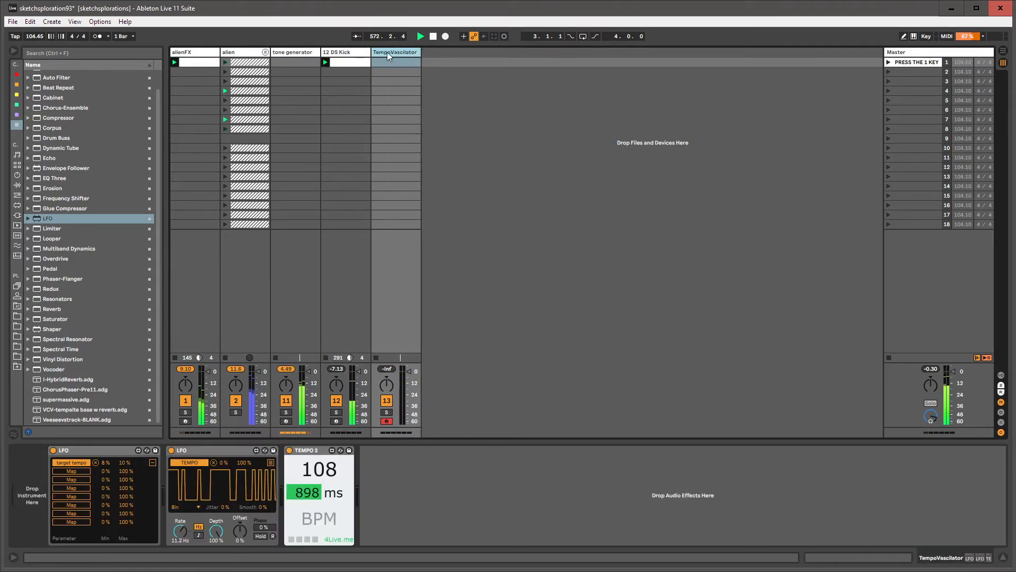
click(201, 53)
click(303, 52)
click(349, 56)
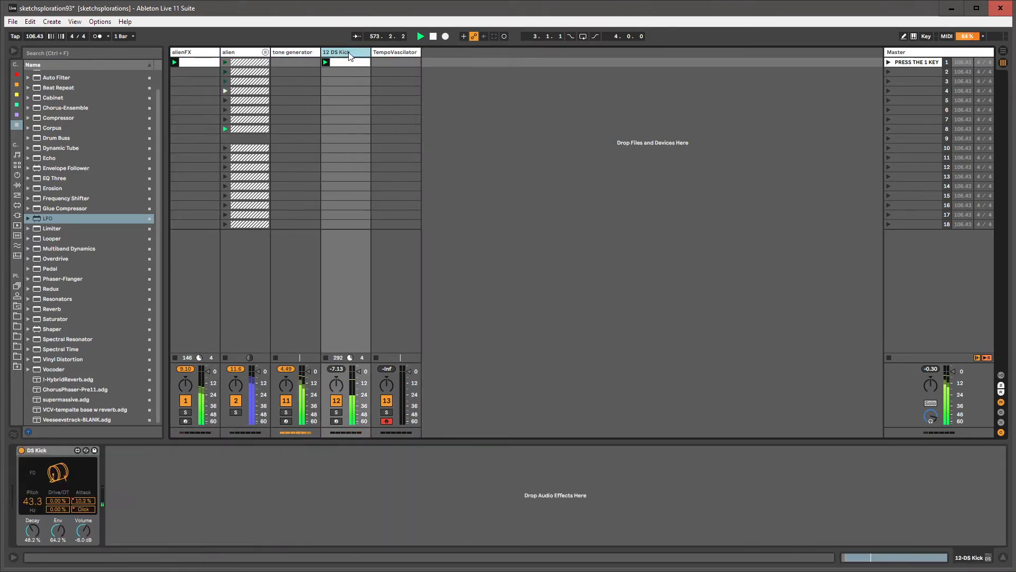
click(396, 52)
click(296, 52)
click(214, 53)
click(259, 52)
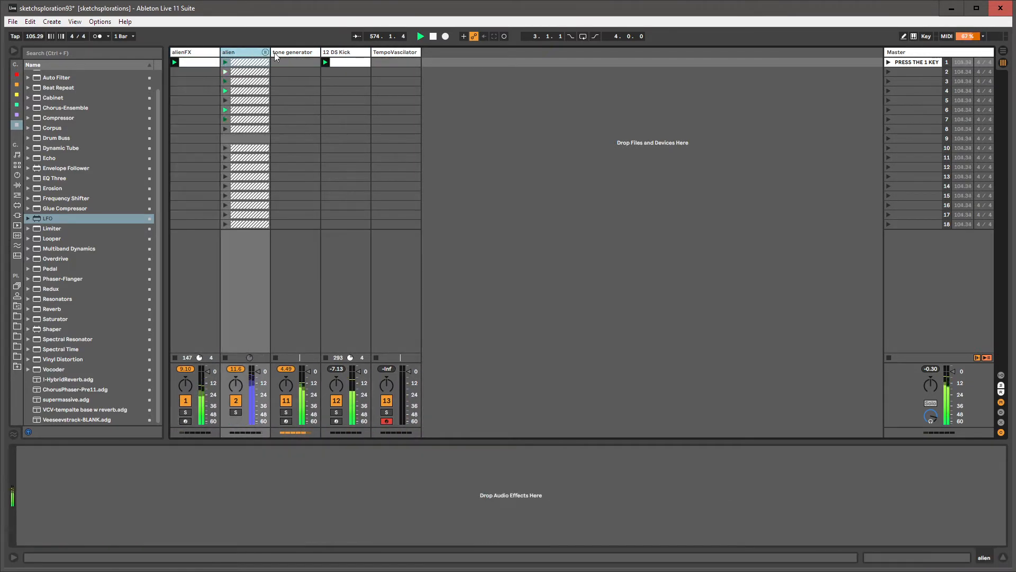
click(274, 53)
click(345, 52)
click(392, 51)
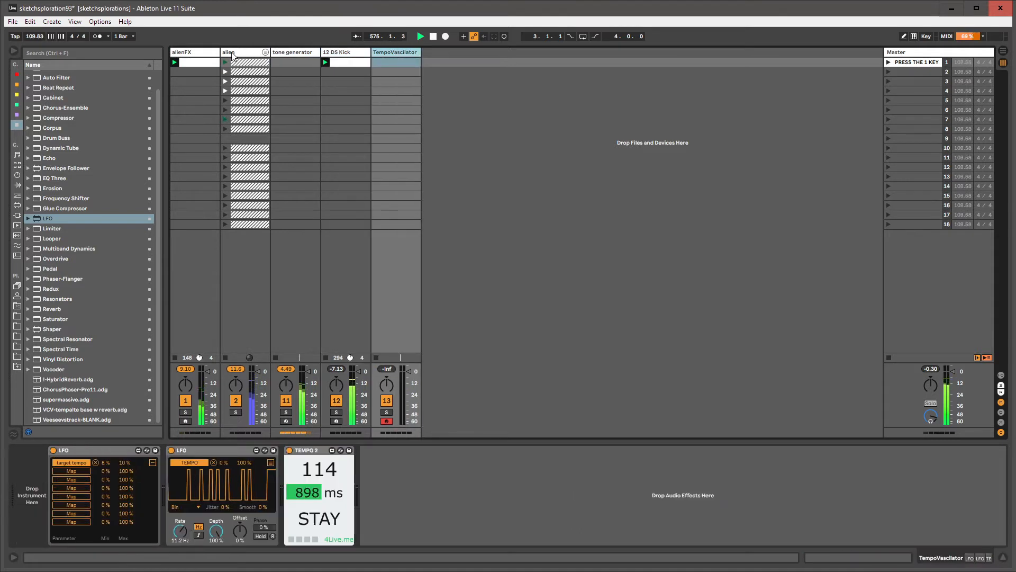
click(196, 53)
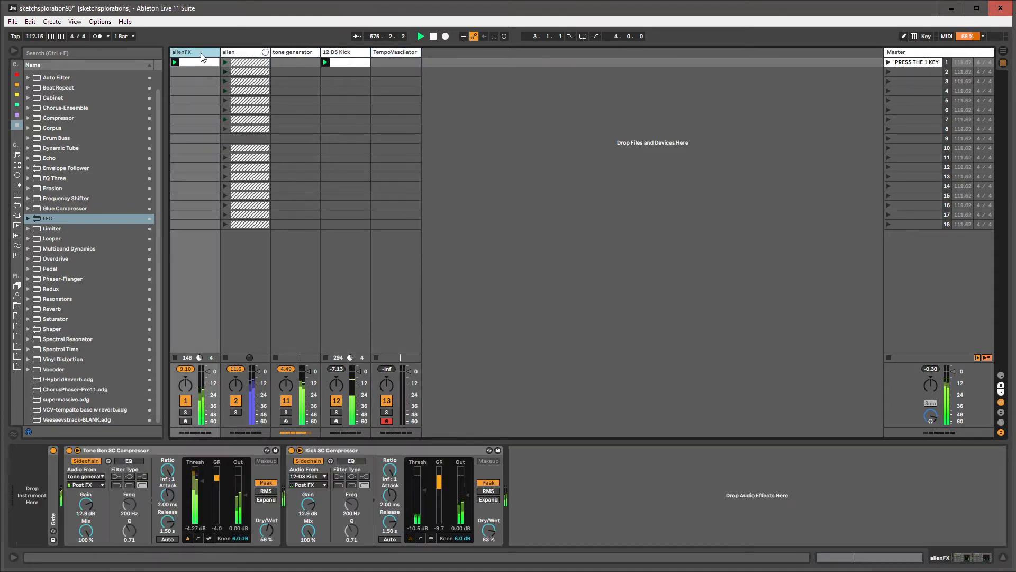
click(27, 220)
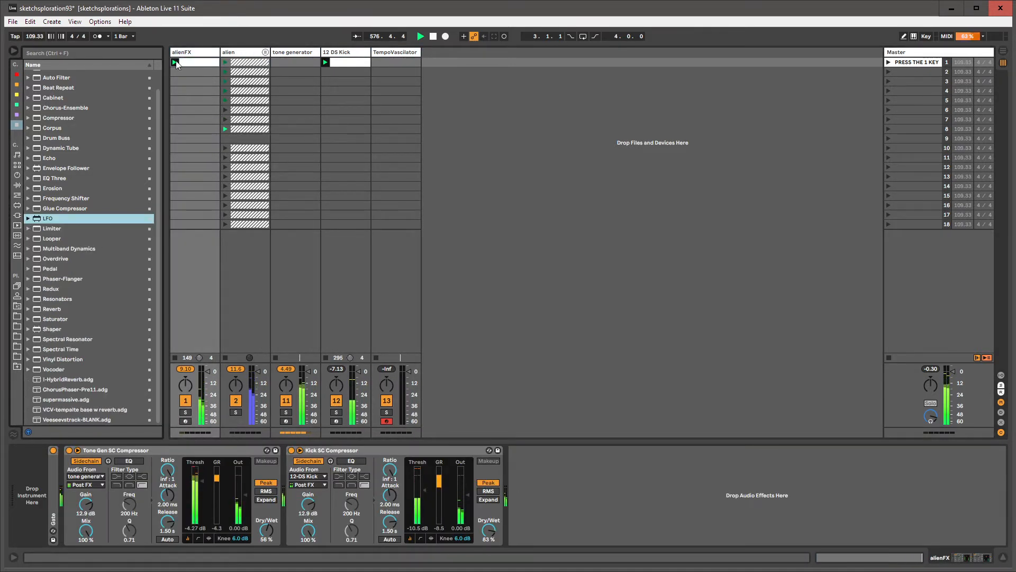
click(189, 51)
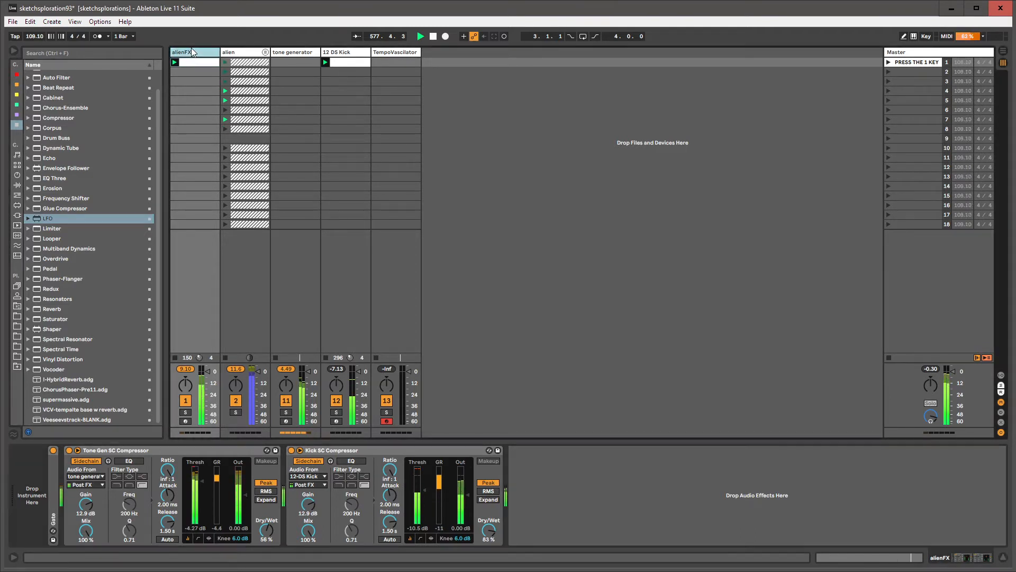
Set the tone generator rack's bass texture macro to about -9.6 dB and discard the stray empty clip in the track's first slot.
click(298, 52)
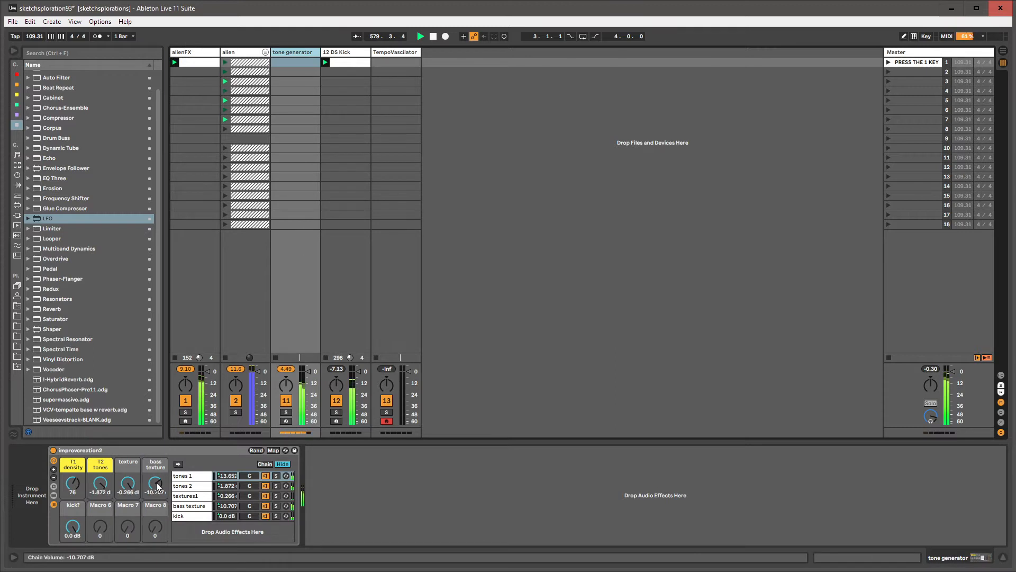
drag(157, 485, 157, 525)
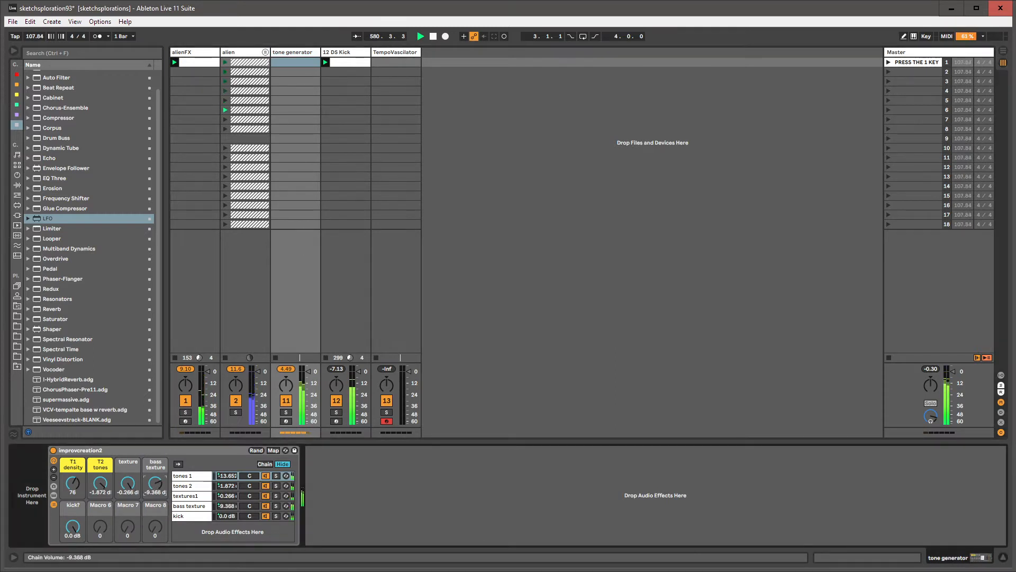
double_click(290, 63)
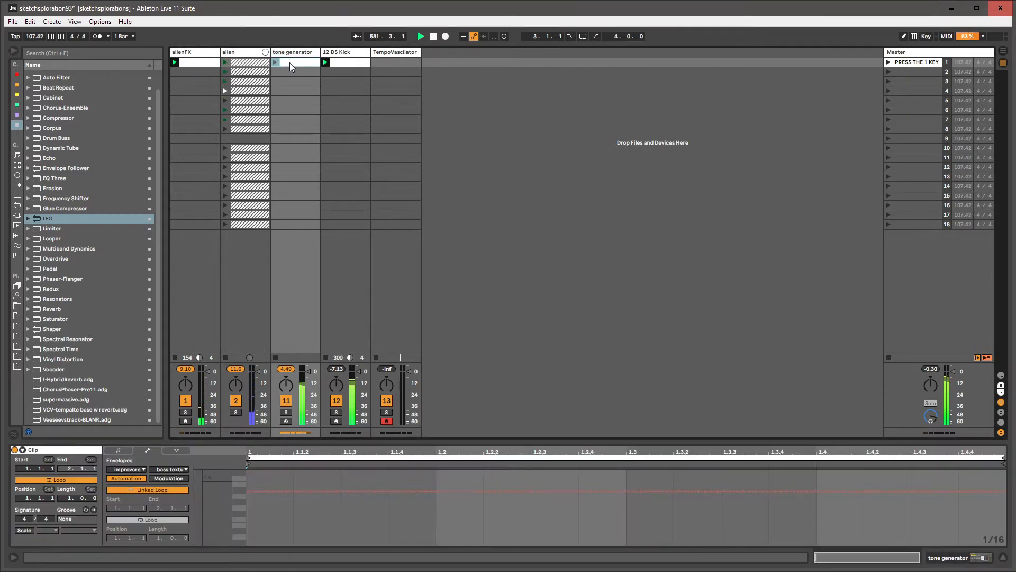
key(Delete)
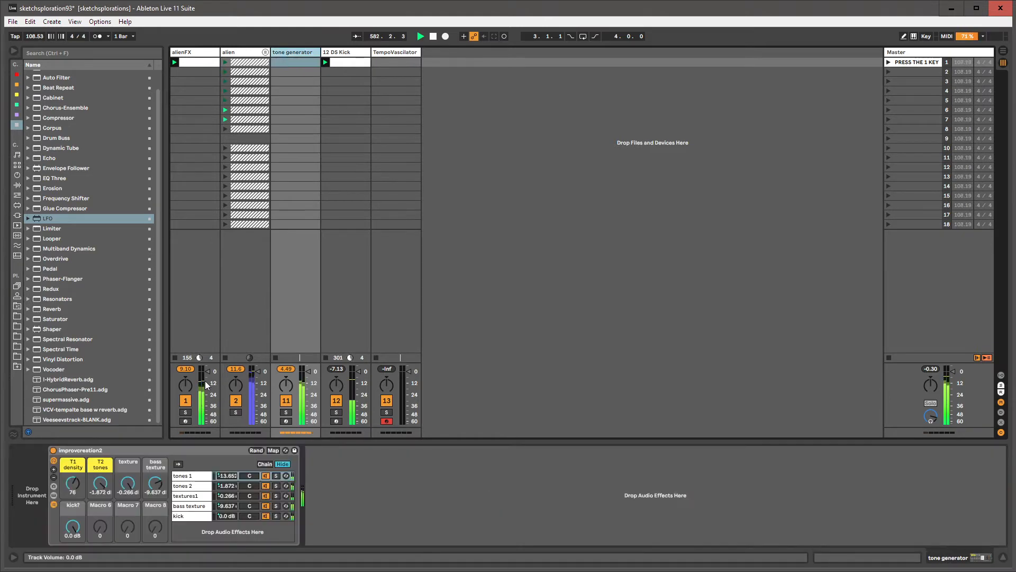
Add the tremelo Auto Pan preset after the Reverb at the end of the tone generator's bass texture chain.
click(186, 510)
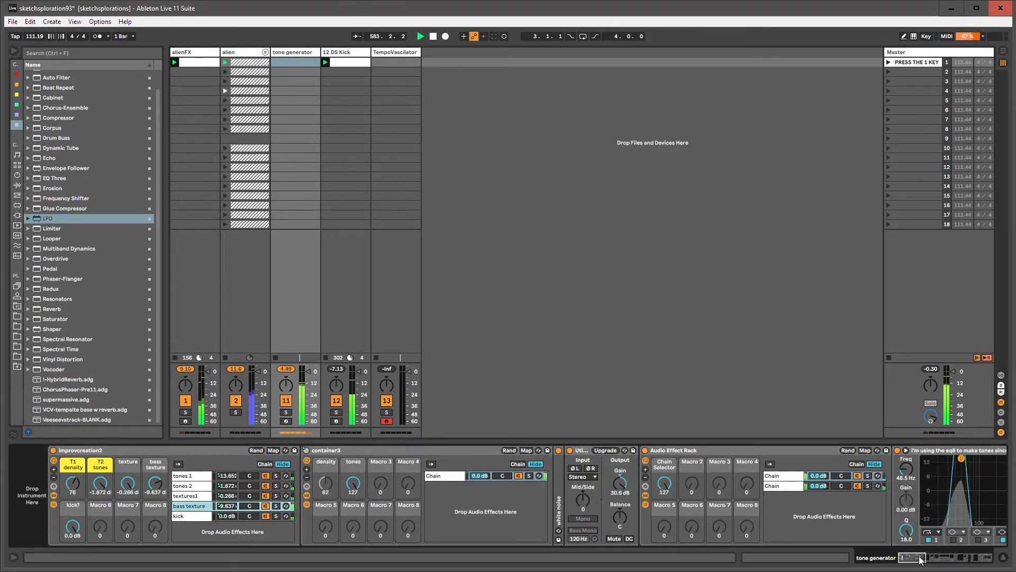
click(955, 560)
drag(956, 560, 989, 561)
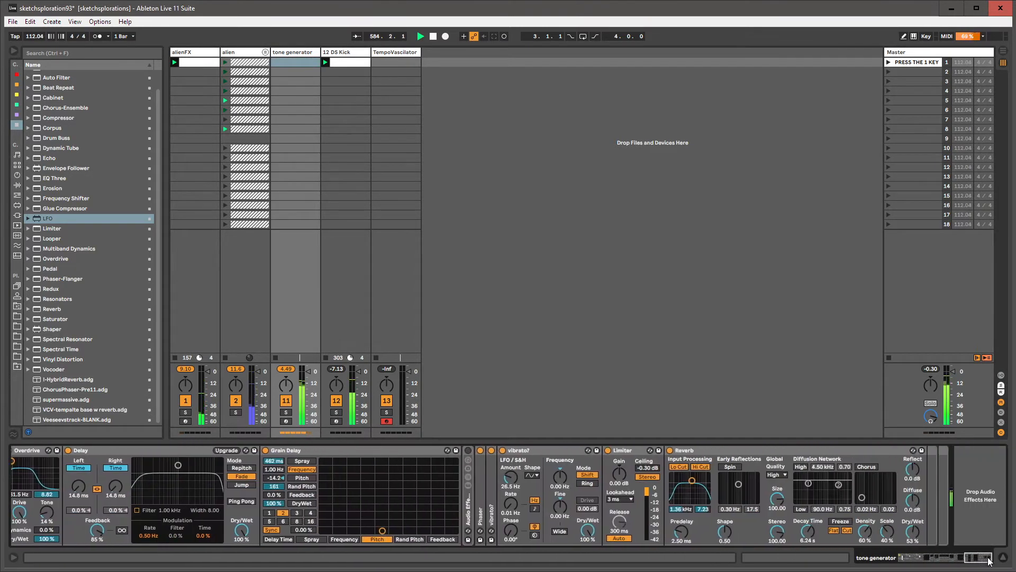
click(733, 453)
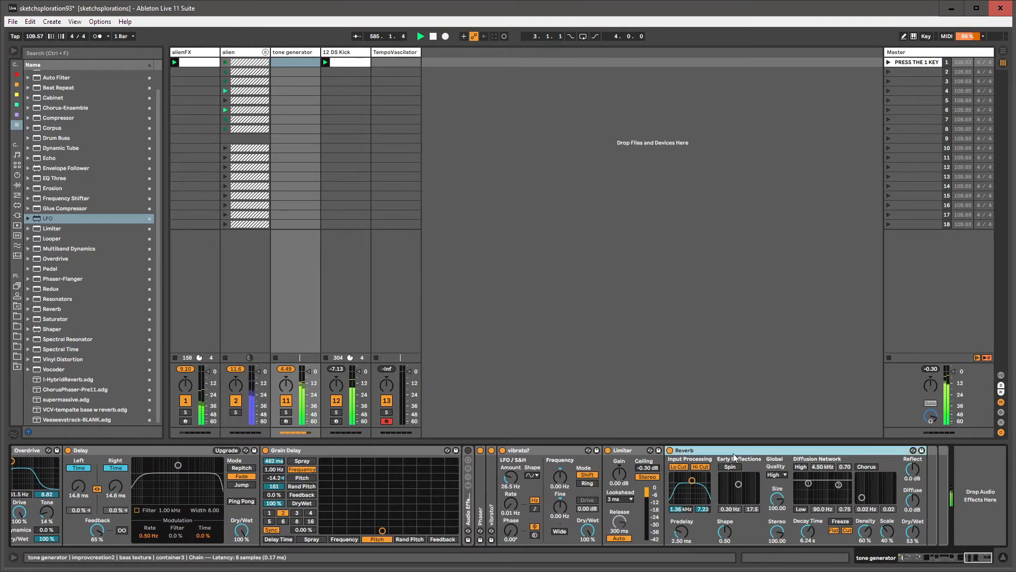
key(ctrl+f)
text(auto pan)
key(Down)
key(Return)
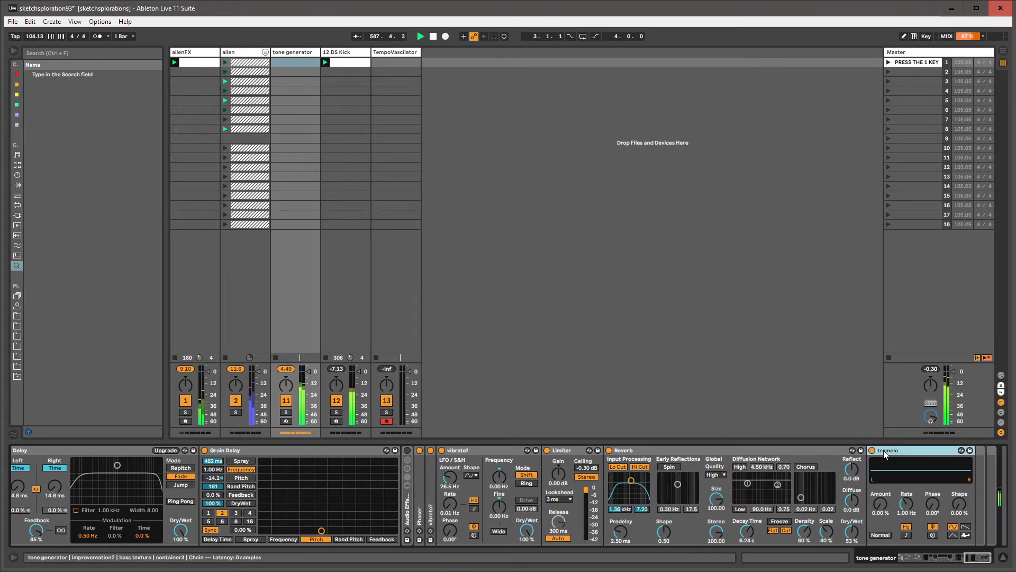
Move the tremelo between the Limiter and the Reverb, and set its Amount to 100% and Rate to 0.16 Hz.
drag(882, 449, 605, 460)
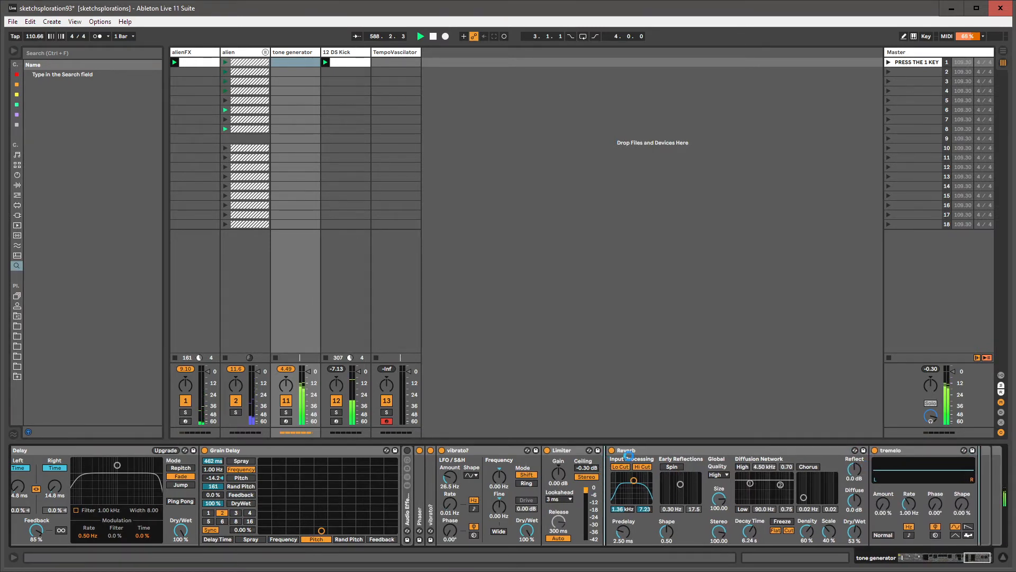
drag(620, 505, 641, 523)
Duplicate the tremelo in the bass texture chain and set the copy's Rate to 0.40 Hz.
click(648, 450)
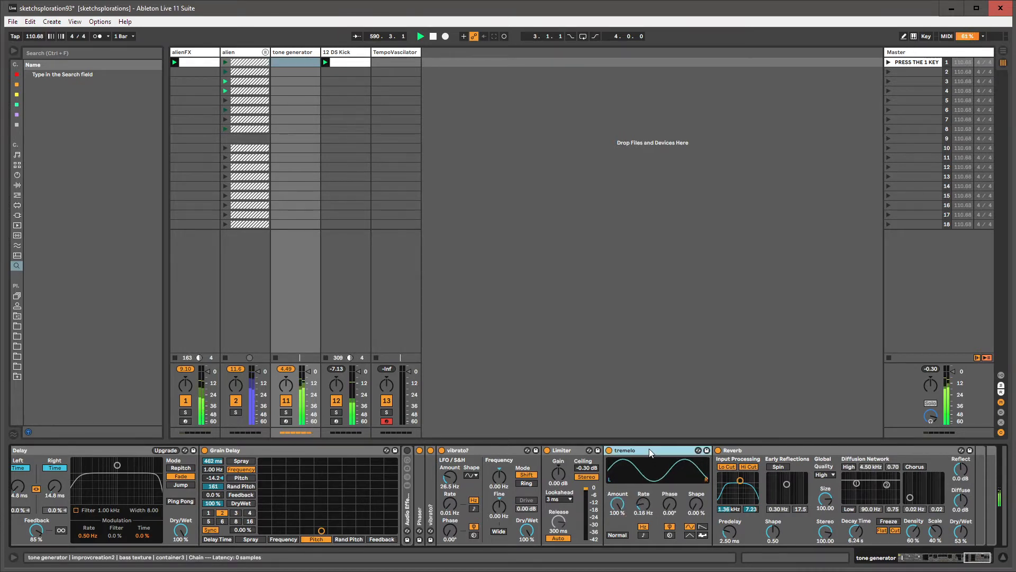
key(ctrl+d)
drag(745, 507, 745, 493)
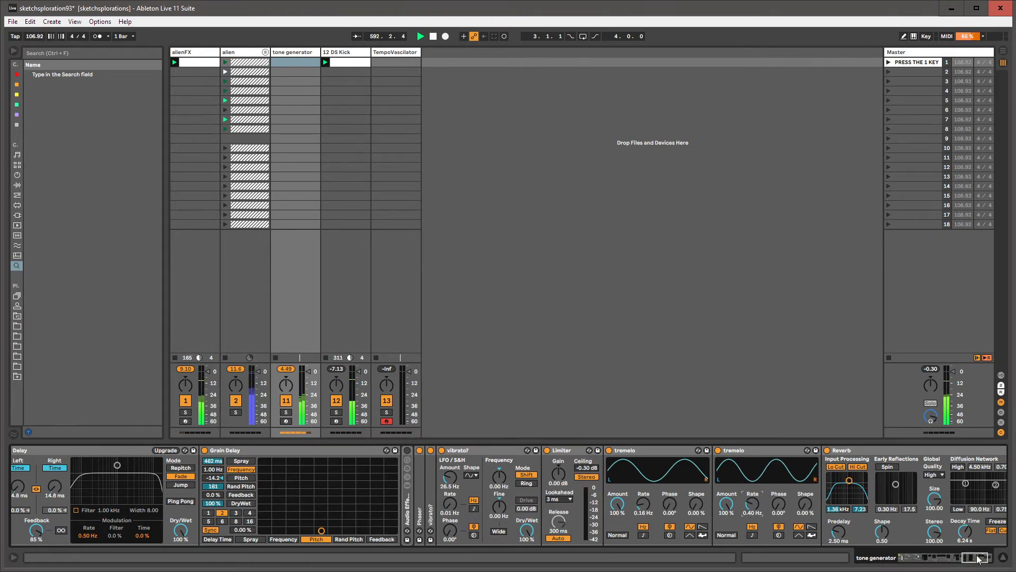
Raise the improvcreation2 rack's bass texture macro to -3.746 dB and collapse the rack's chain and device view.
drag(979, 558, 912, 560)
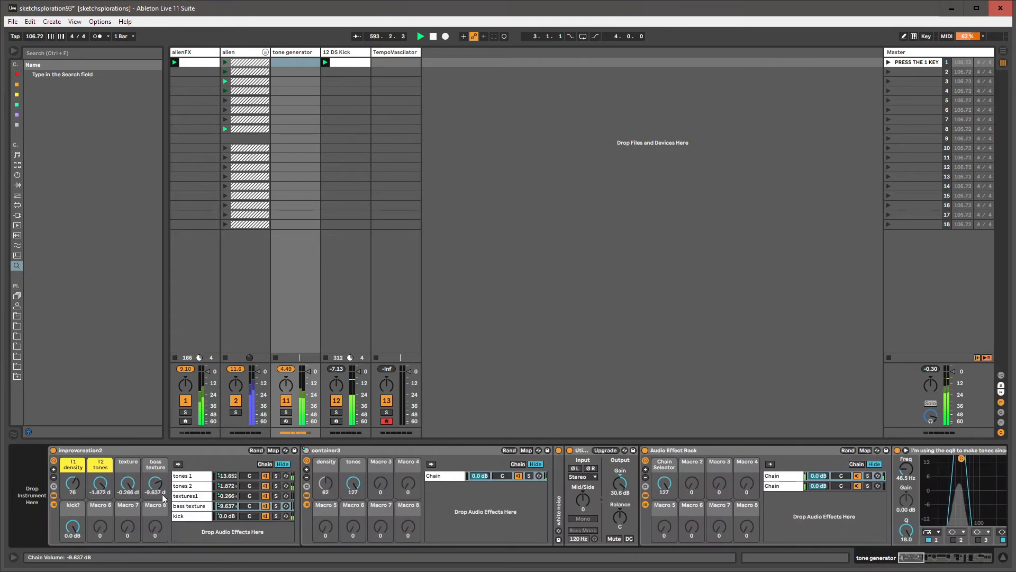
drag(155, 484, 155, 475)
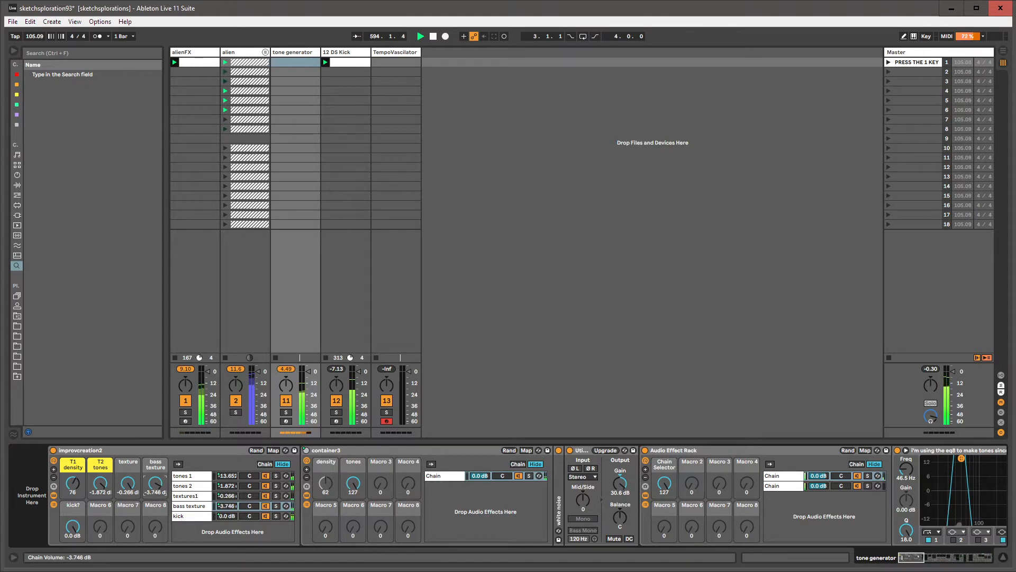
click(53, 503)
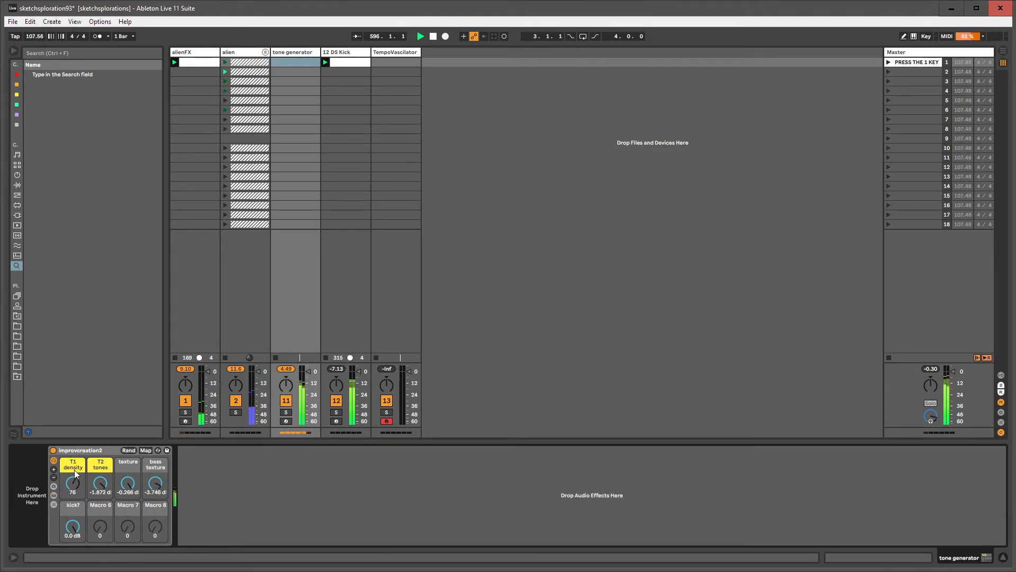
Show the rack's devices again and add the tremelo Auto Pan preset before the Limiter in the tones 1 chain.
click(53, 503)
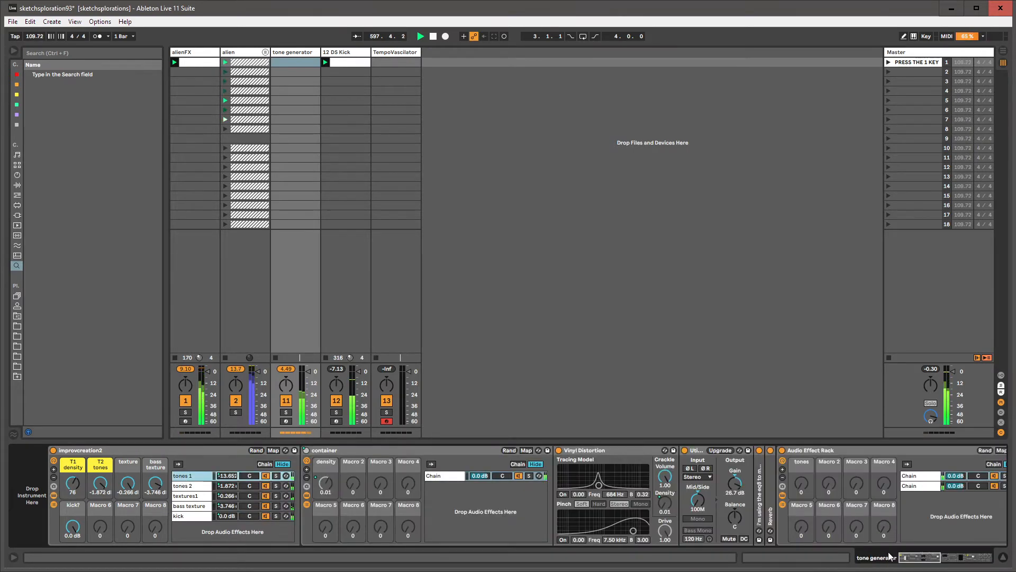
drag(899, 557, 971, 559)
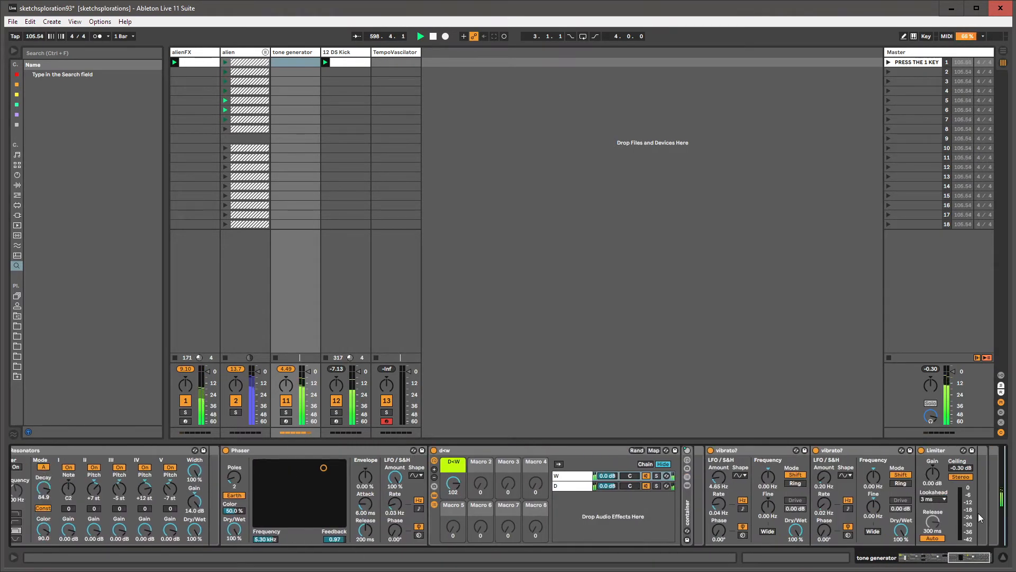
key(ctrl+f)
text(auto pan)
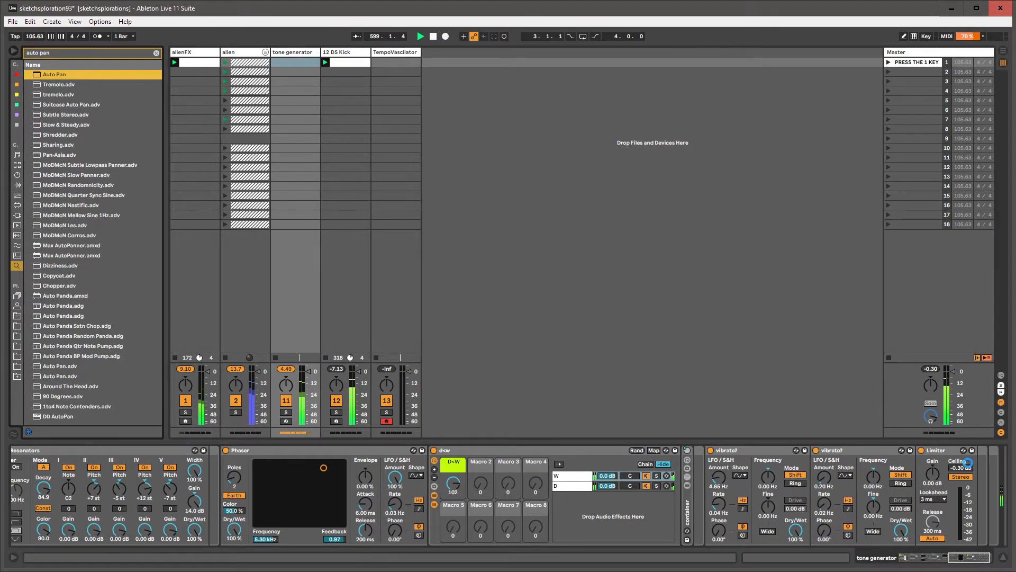
key(Return)
key(Escape)
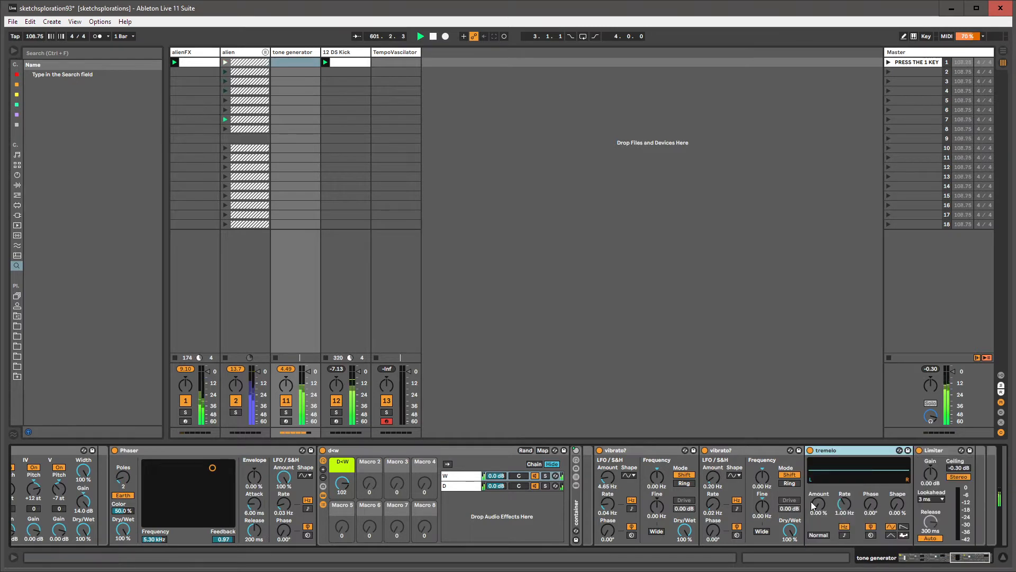
Set the tones 1 tremelo to 100% Amount and 0.14 Hz Rate, and duplicate it with 95.2% Amount and 0.22 Hz Rate.
drag(820, 508, 820, 434)
drag(844, 508, 843, 540)
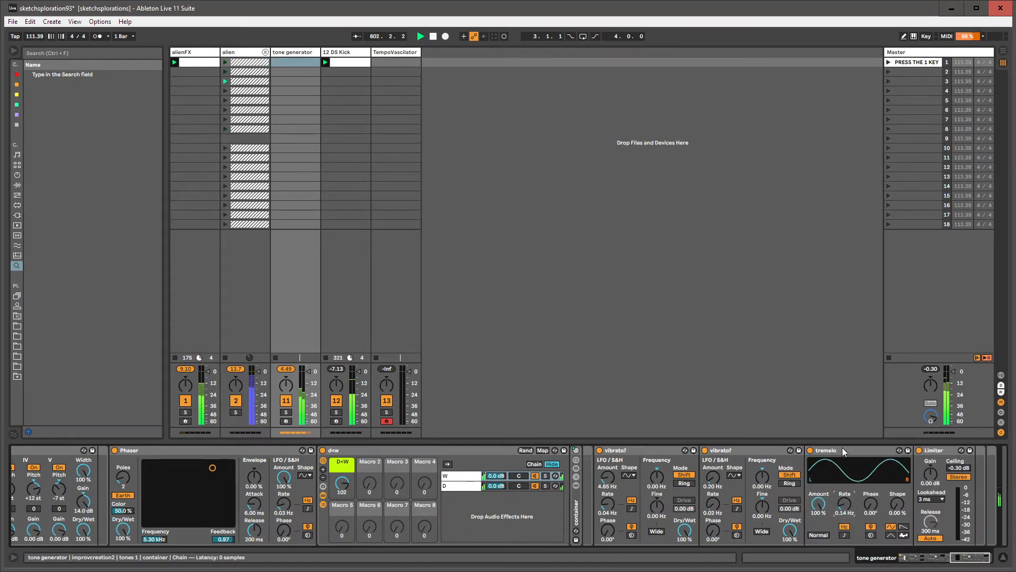
click(843, 447)
key(ctrl+d)
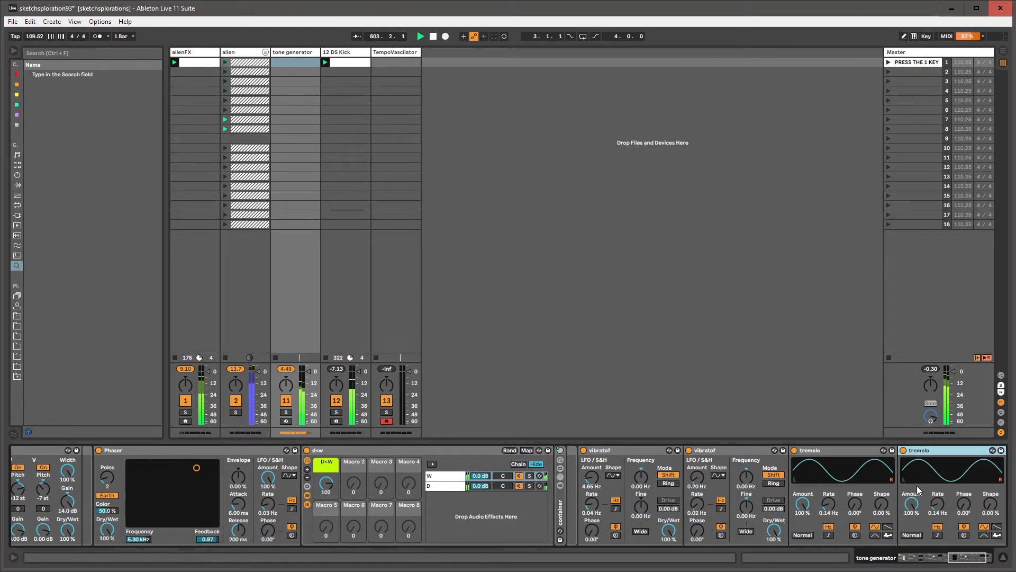
drag(931, 503, 931, 498)
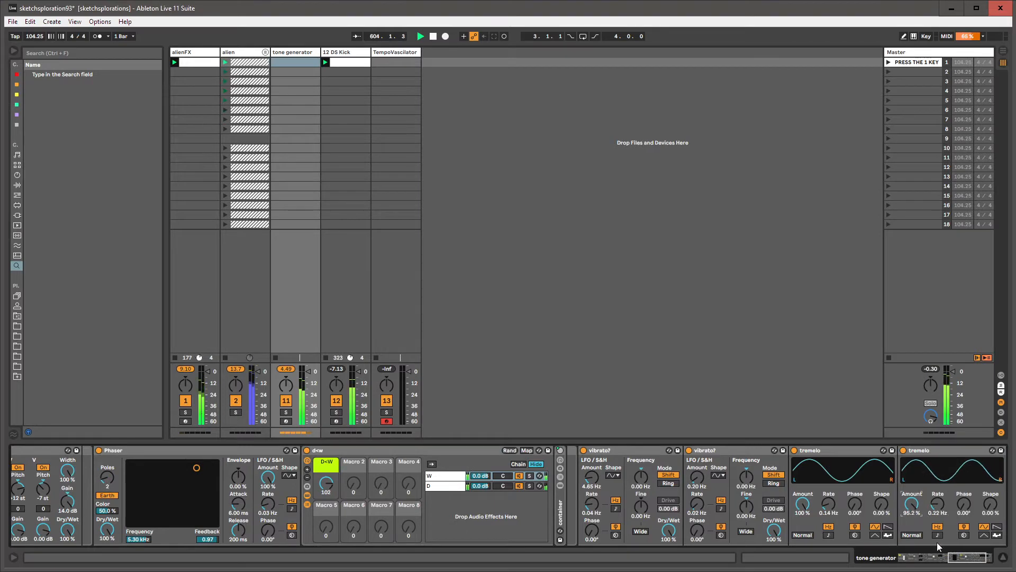
Rename the alien track as alientiki and the alienFX track as alientikiFX.
click(956, 561)
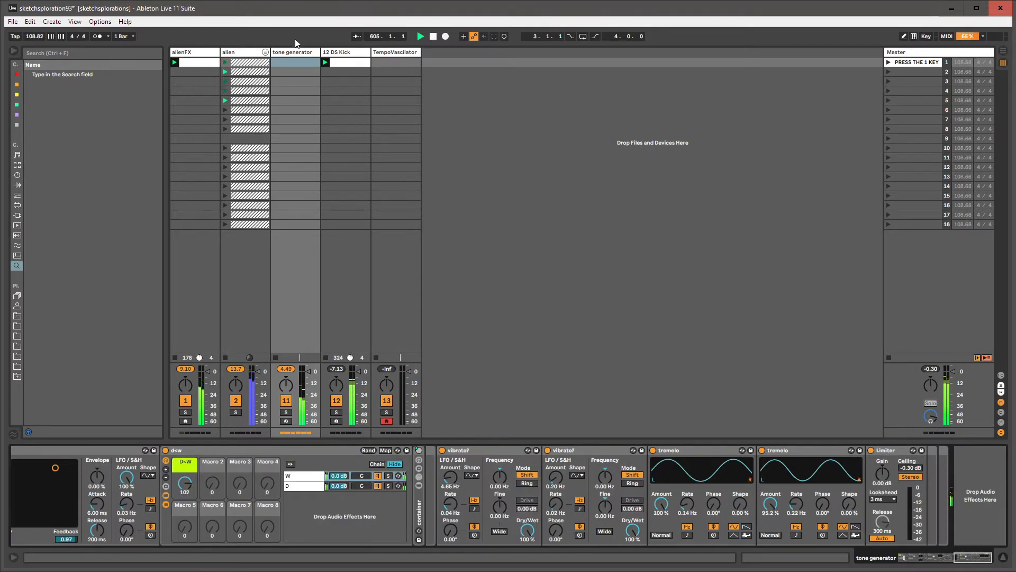
click(269, 63)
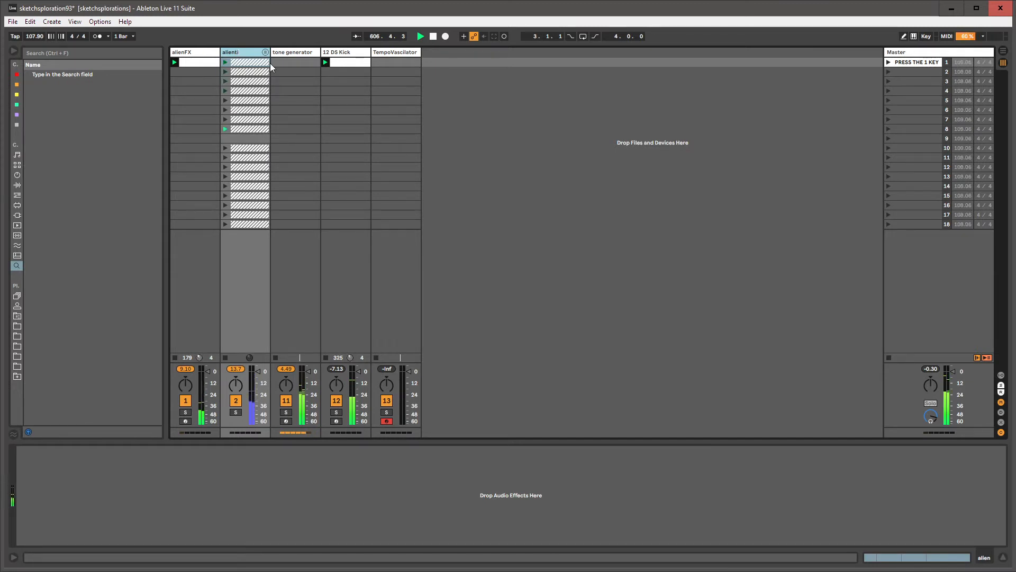
click(191, 54)
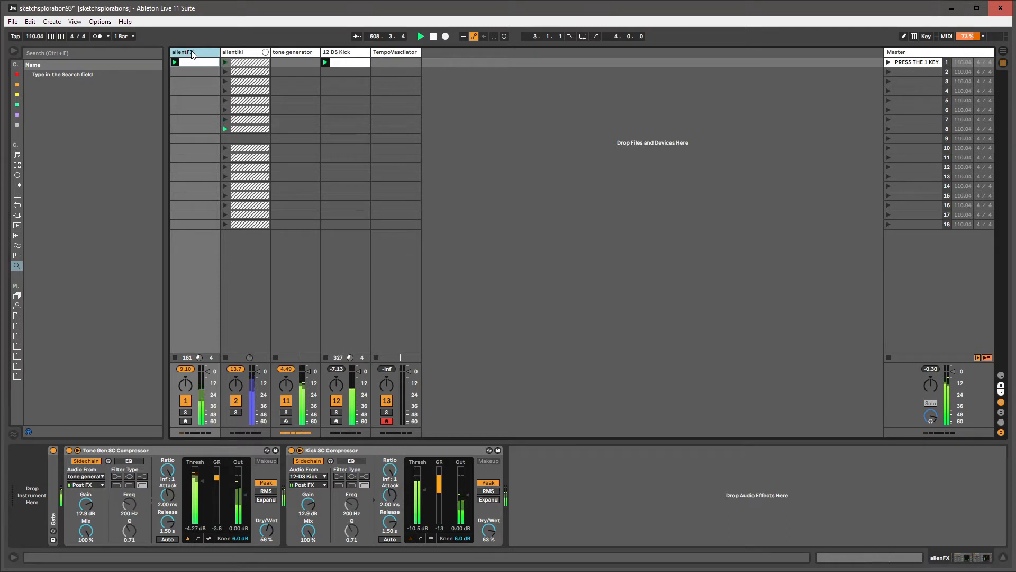
Set the DS Kick's Drive to 0.78 % and show its Pitch clip envelope with the envelope loop unlinked.
click(349, 53)
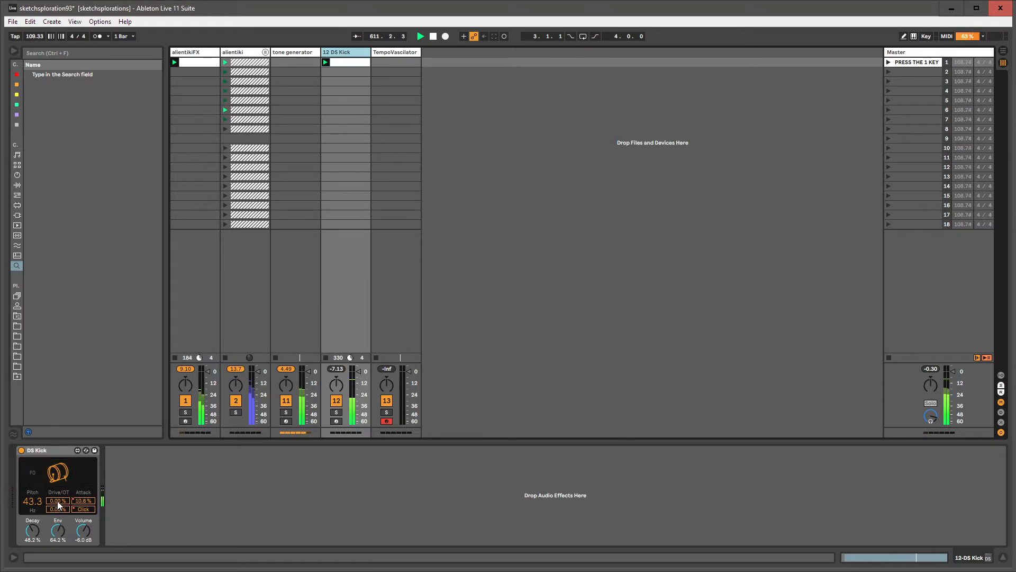
mouse_move(58, 503)
mouse_down()
mouse_move(58, 477)
mouse_move(58, 502)
mouse_move(58, 494)
mouse_up()
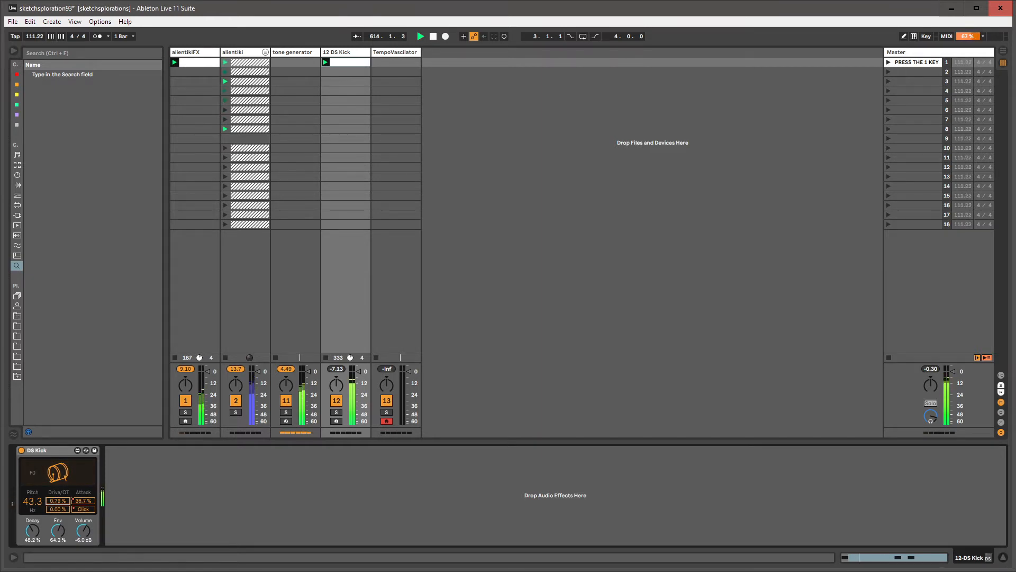
right_click(33, 509)
click(34, 513)
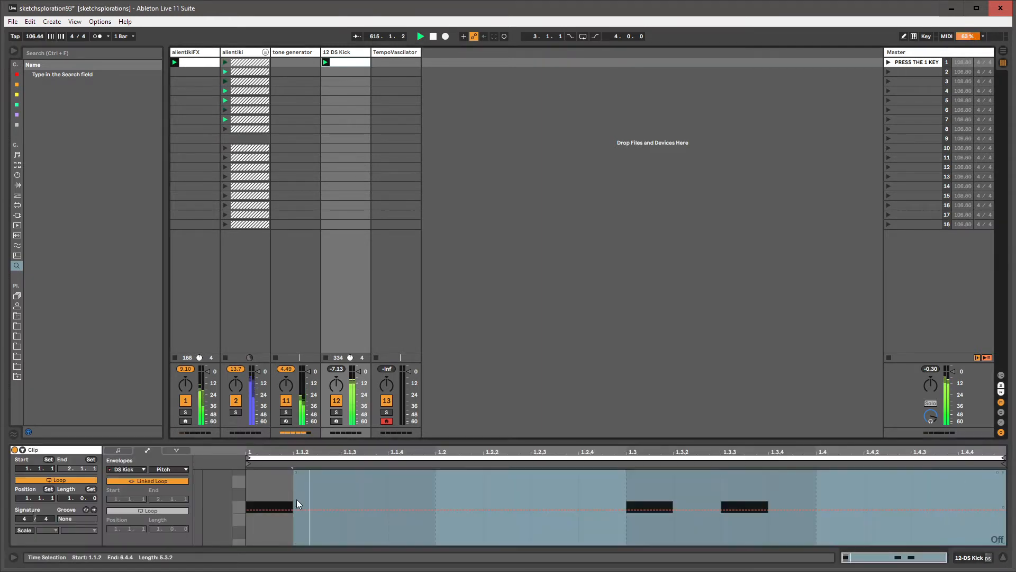
click(179, 480)
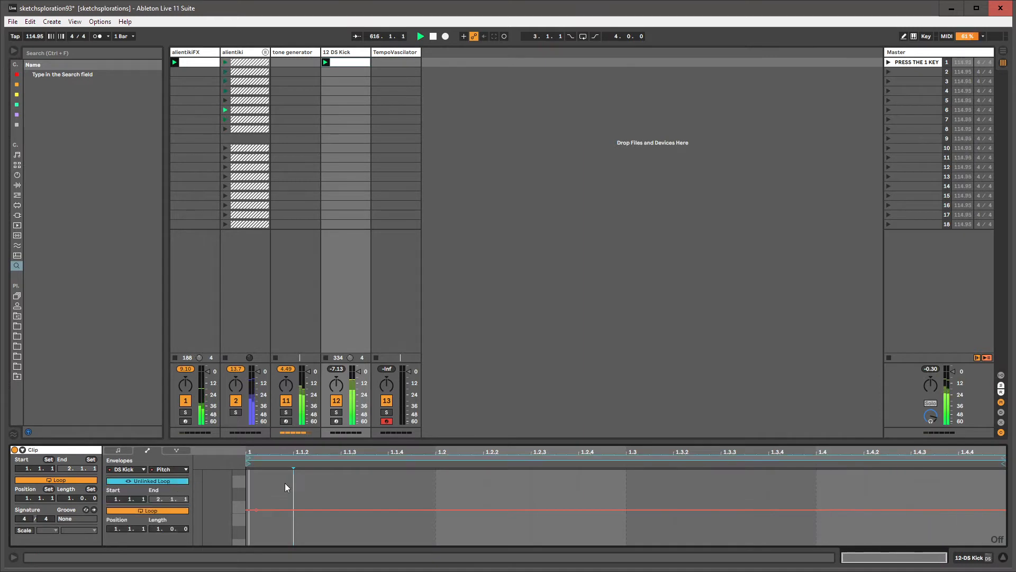
Shape the DS Kick Pitch envelope with gentle rises and dips, and extend its loop length to 1.3.2.
drag(771, 509, 770, 505)
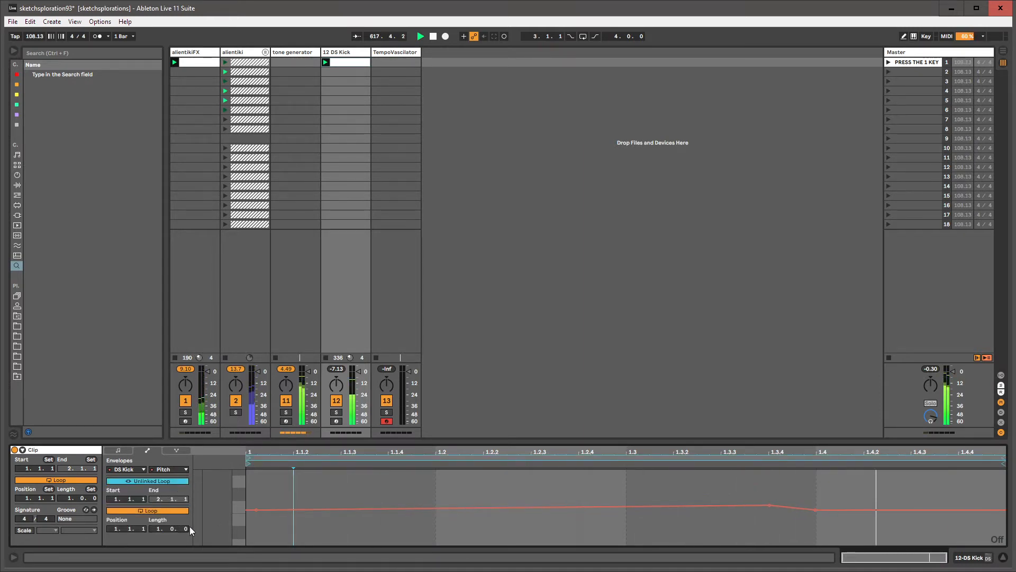
drag(185, 528, 186, 498)
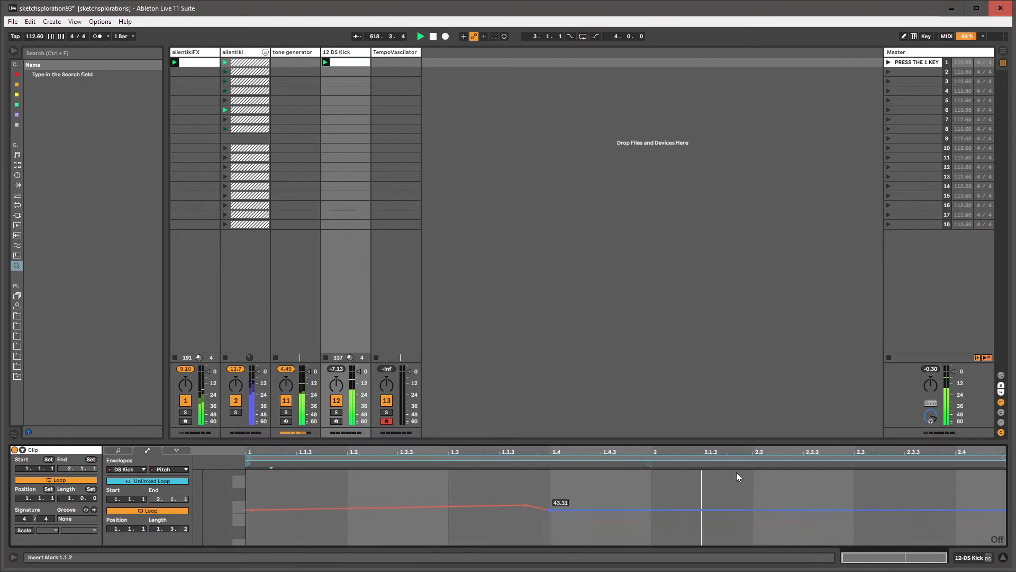
drag(841, 512, 841, 515)
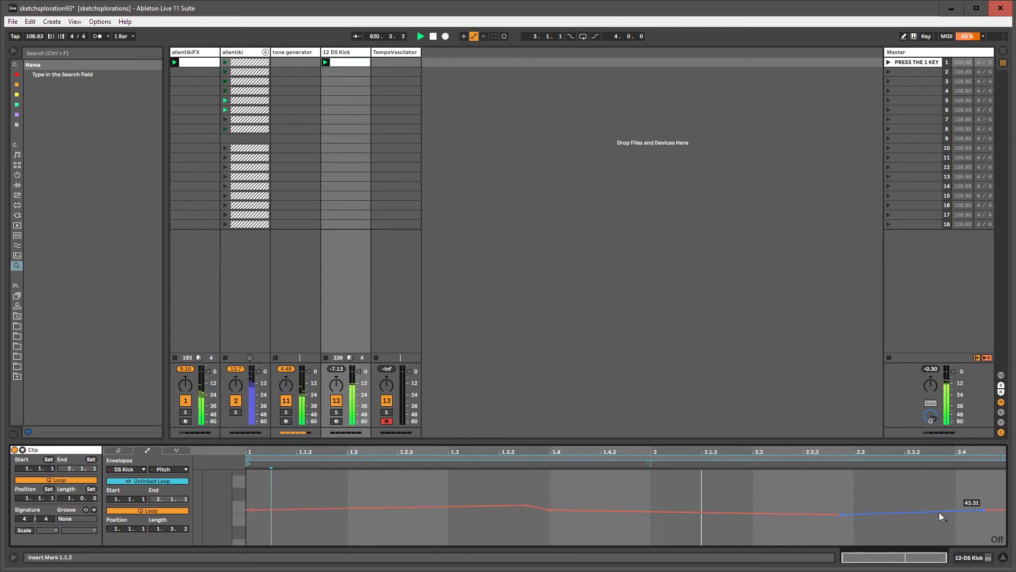
drag(936, 513, 936, 505)
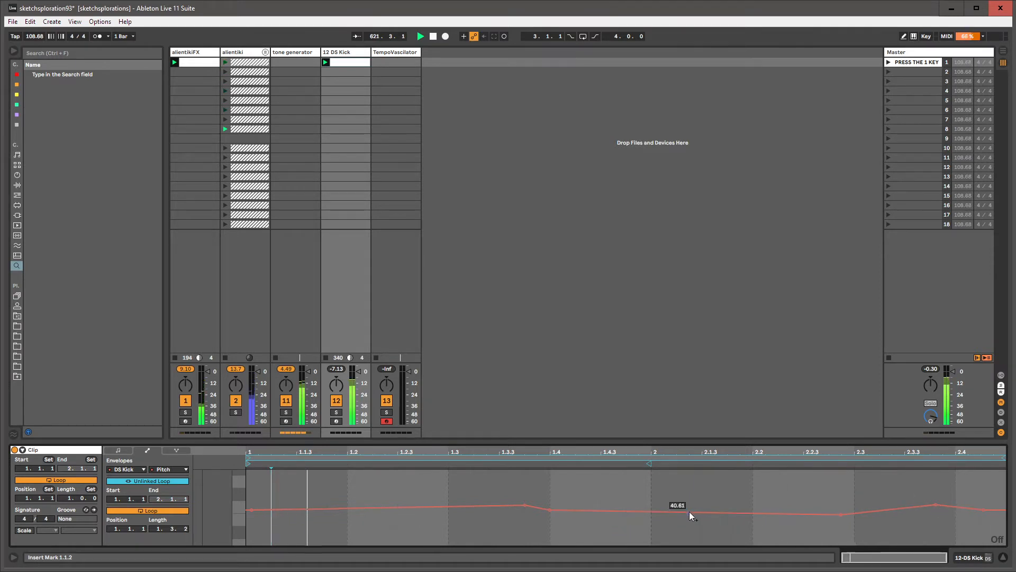
drag(688, 511, 689, 517)
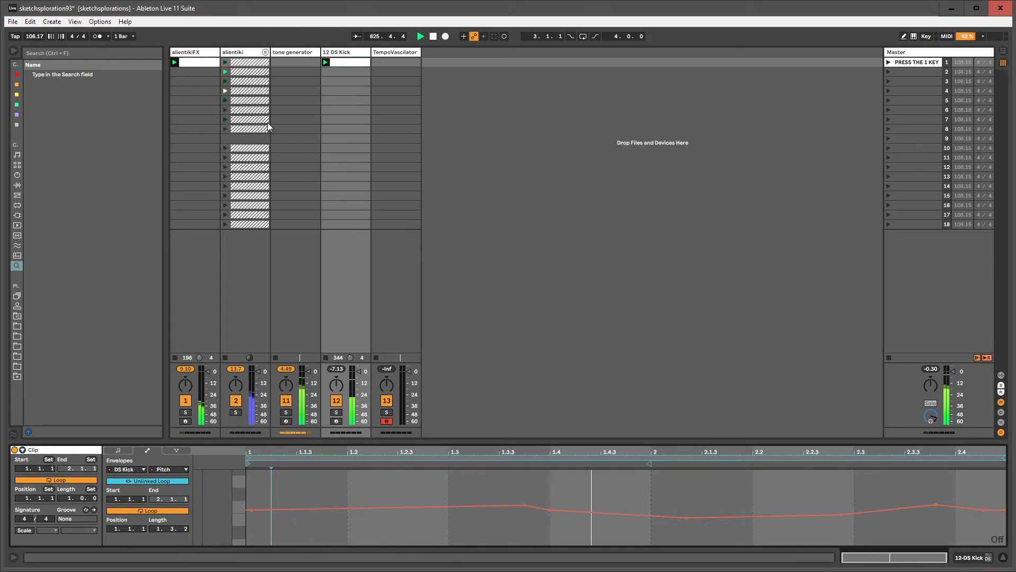
Group the DS Kick into an Instrument Rack, list the available instruments, and show the rack's macros and chain list.
click(344, 55)
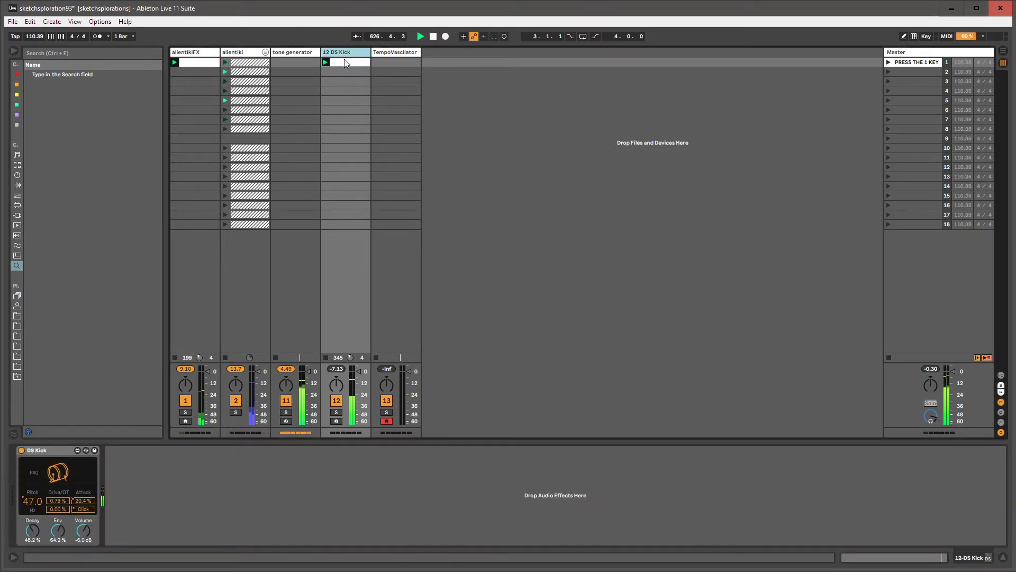
click(344, 58)
click(347, 54)
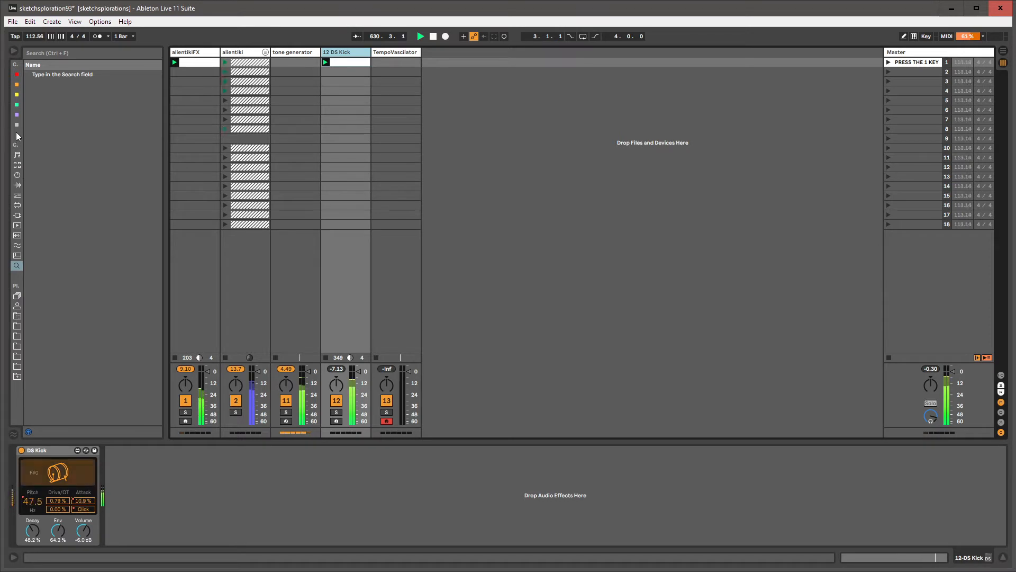
click(17, 175)
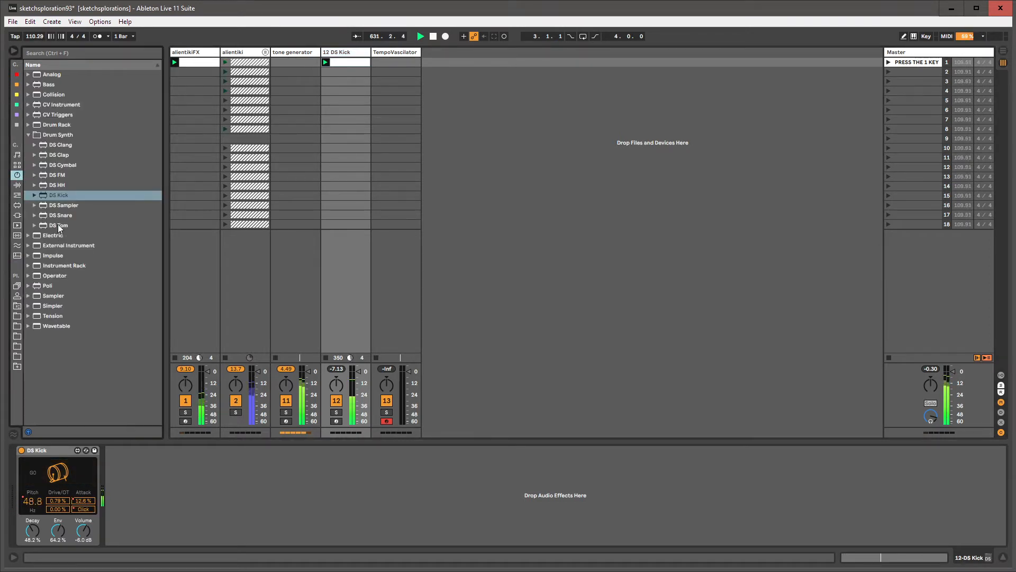
click(61, 448)
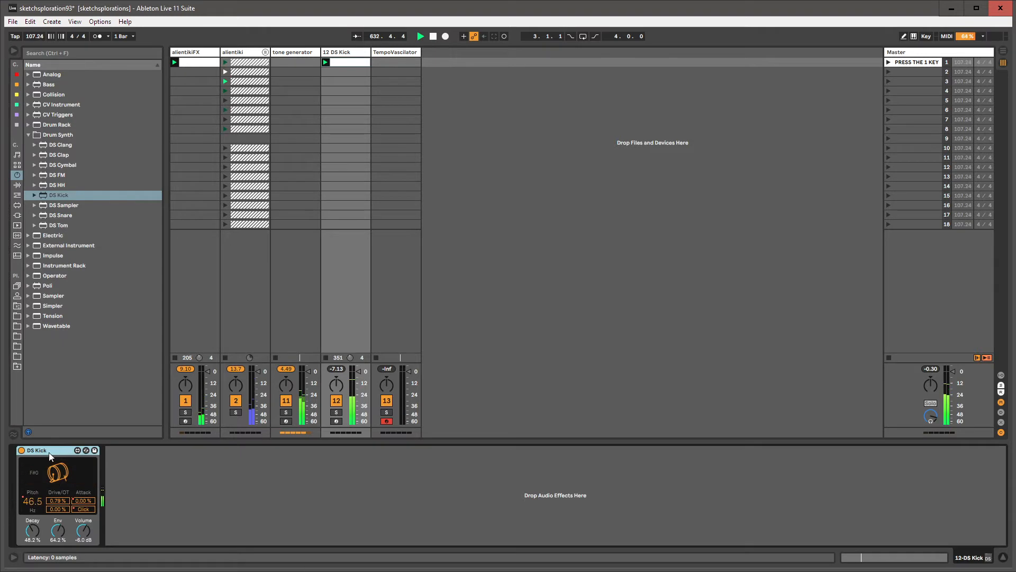
key(ctrl+g)
click(22, 460)
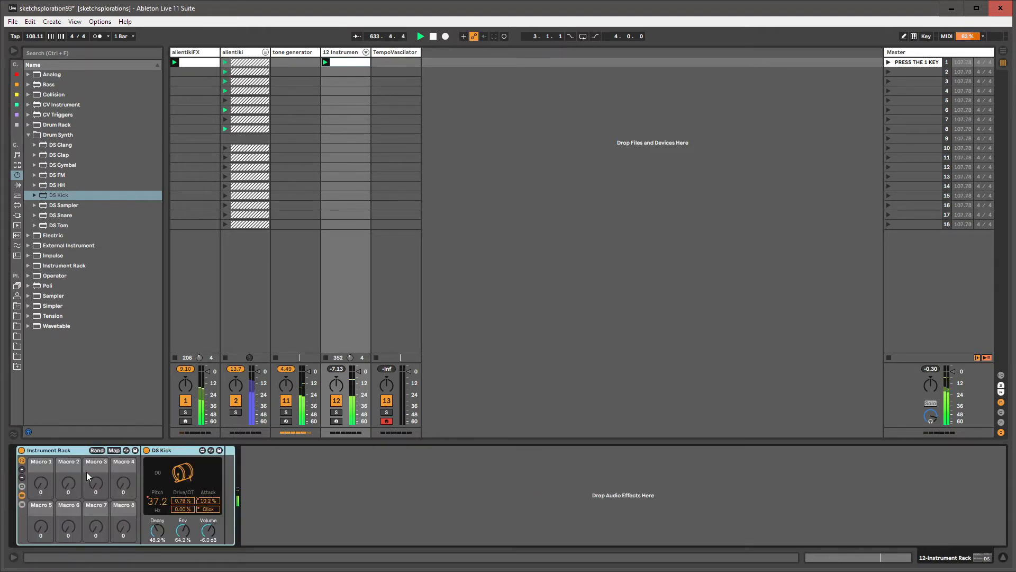
click(22, 495)
click(140, 477)
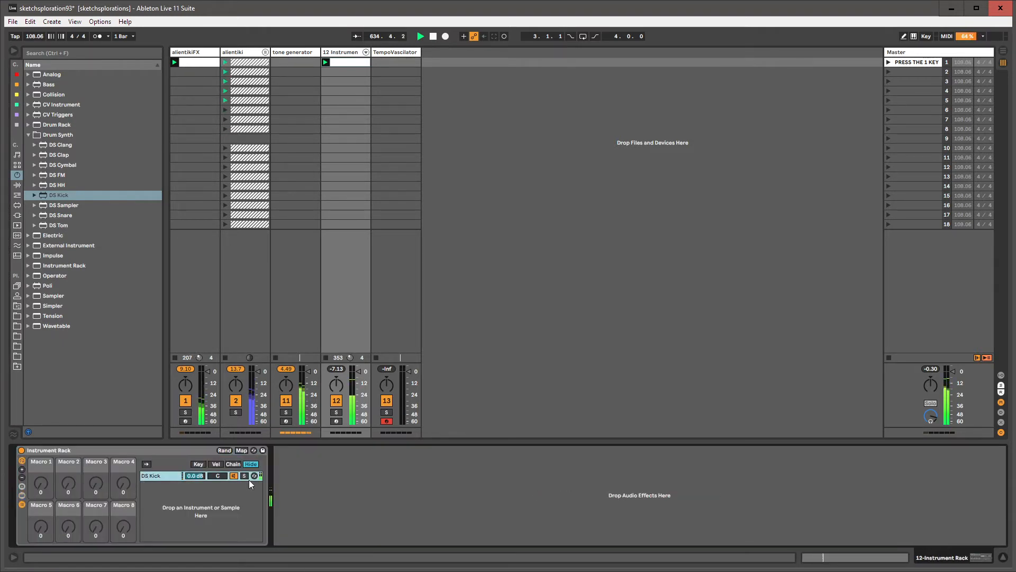
Limit the DS Kick chain's key zone to the single note C3.
click(199, 464)
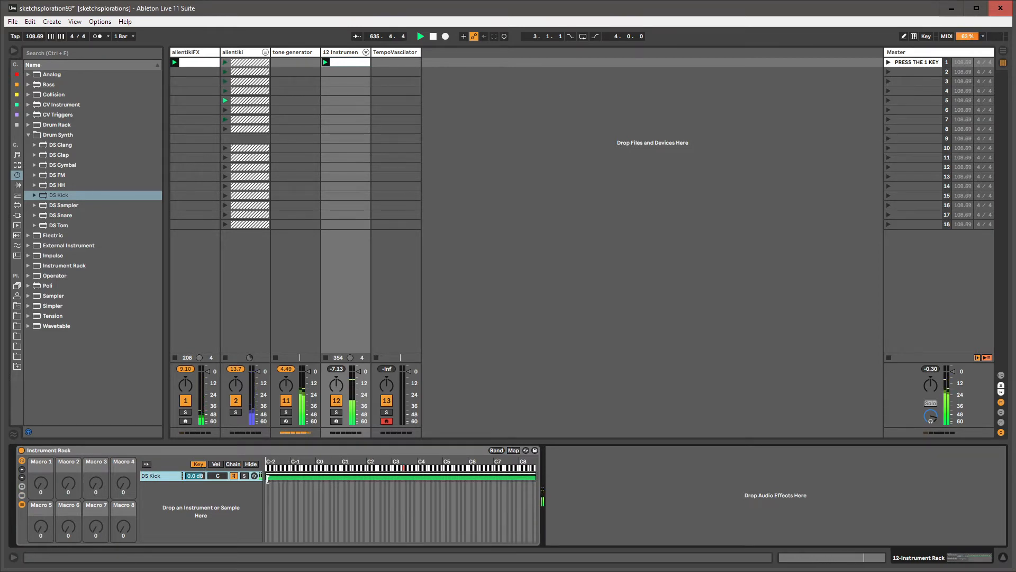
drag(264, 478, 405, 492)
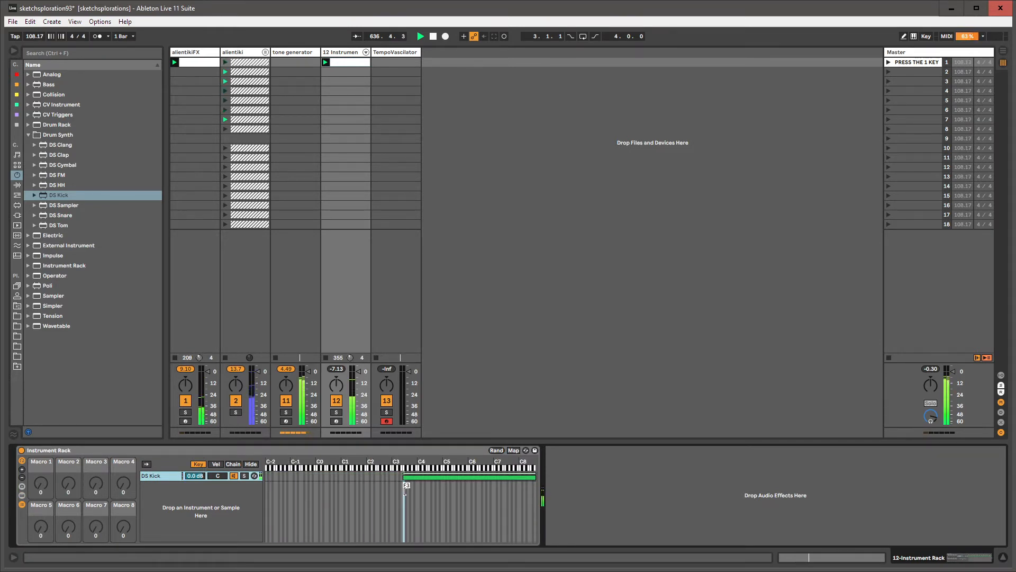
drag(531, 478, 397, 477)
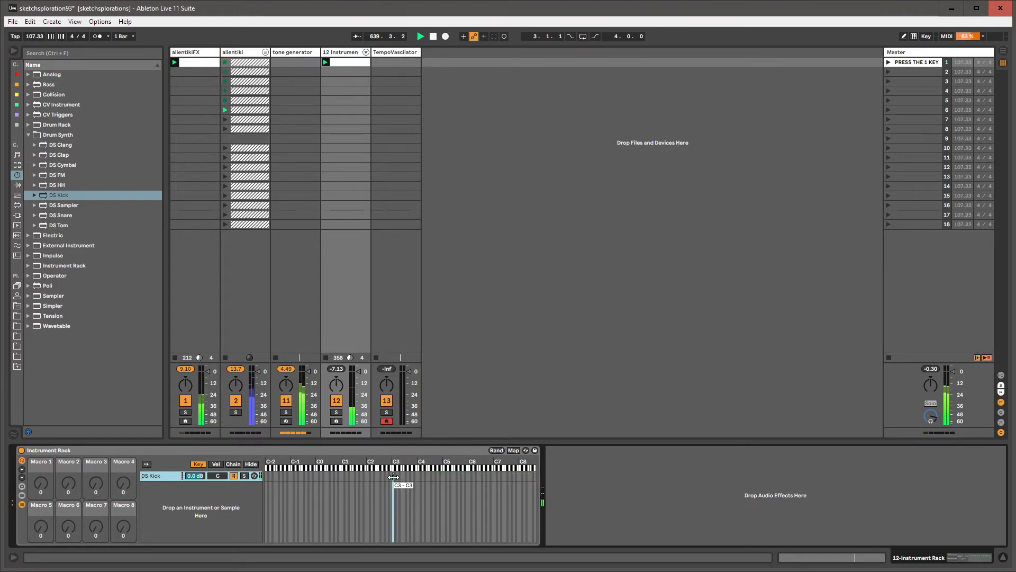
Transpose all notes in the kick clip from F3 down to C3 and return to the track's devices.
click(338, 65)
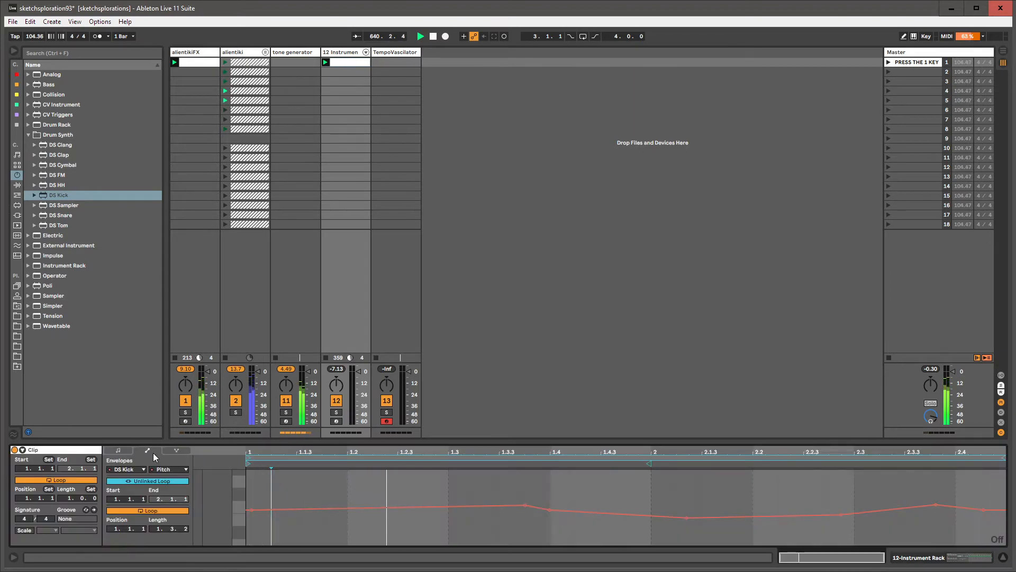
click(120, 450)
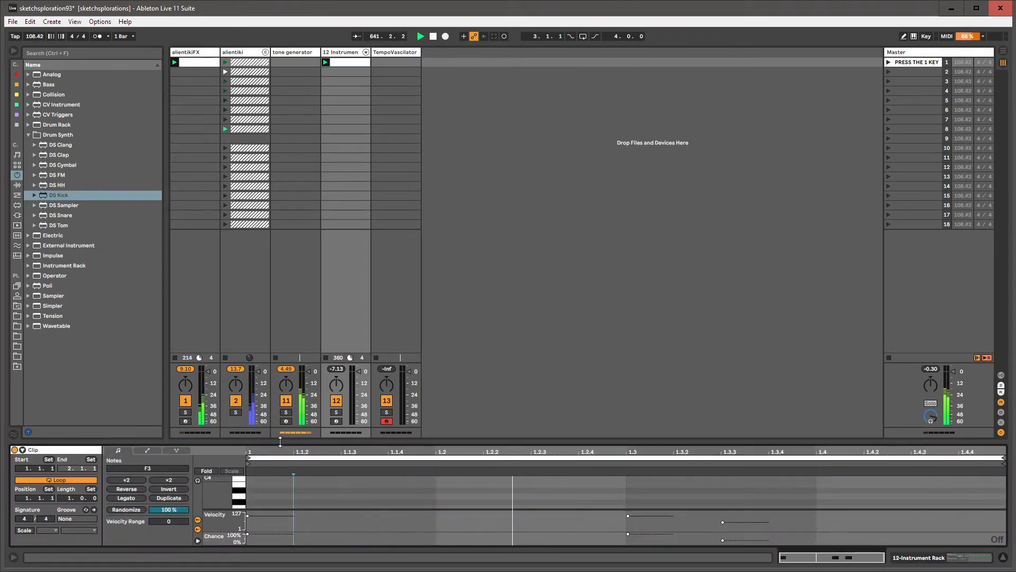
drag(220, 442, 220, 232)
key(ctrl+a)
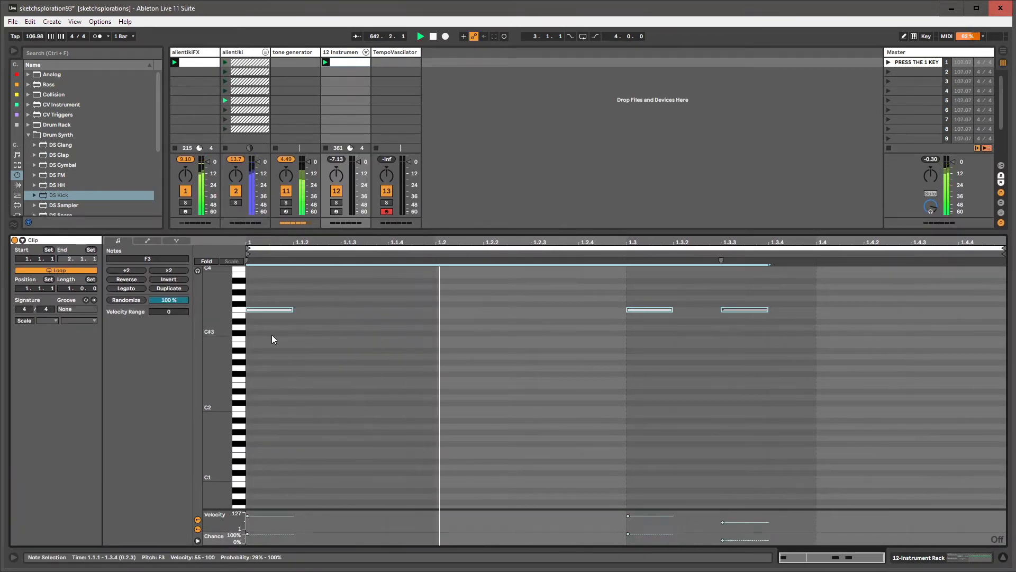
key(Down)
key(Down)
key(Down)
key(Down)
key(Down)
drag(320, 233, 320, 418)
key(shift+Tab)
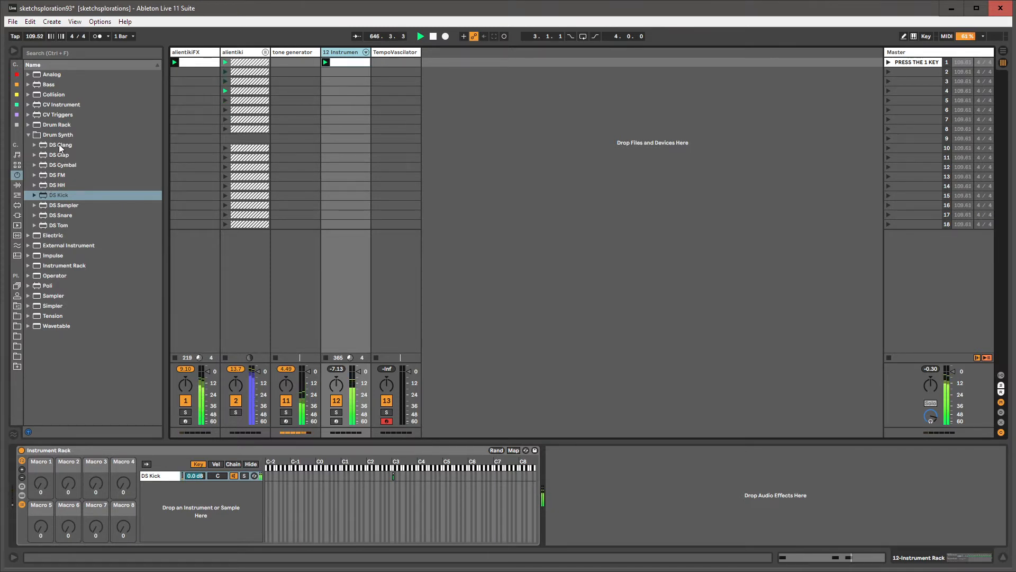
Add a DS Clang chain to the Instrument Rack and limit its key zone to D3.
drag(60, 146, 165, 488)
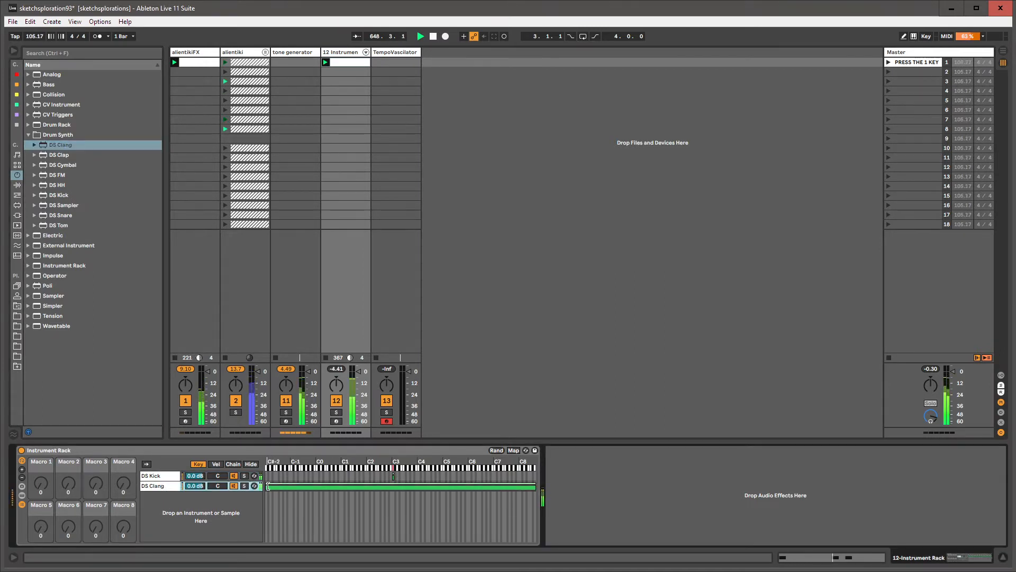
drag(267, 486, 397, 481)
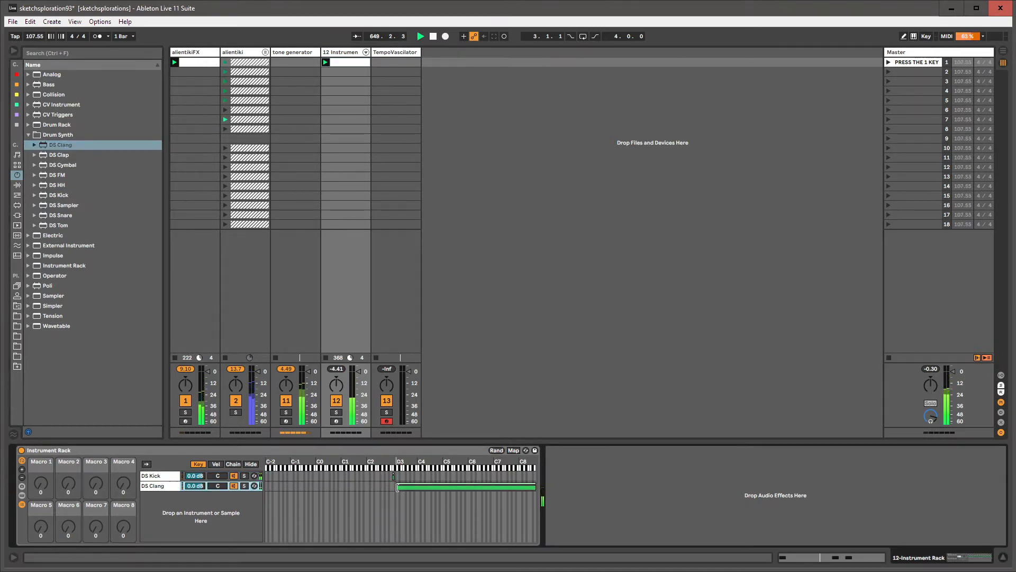
drag(528, 491, 396, 500)
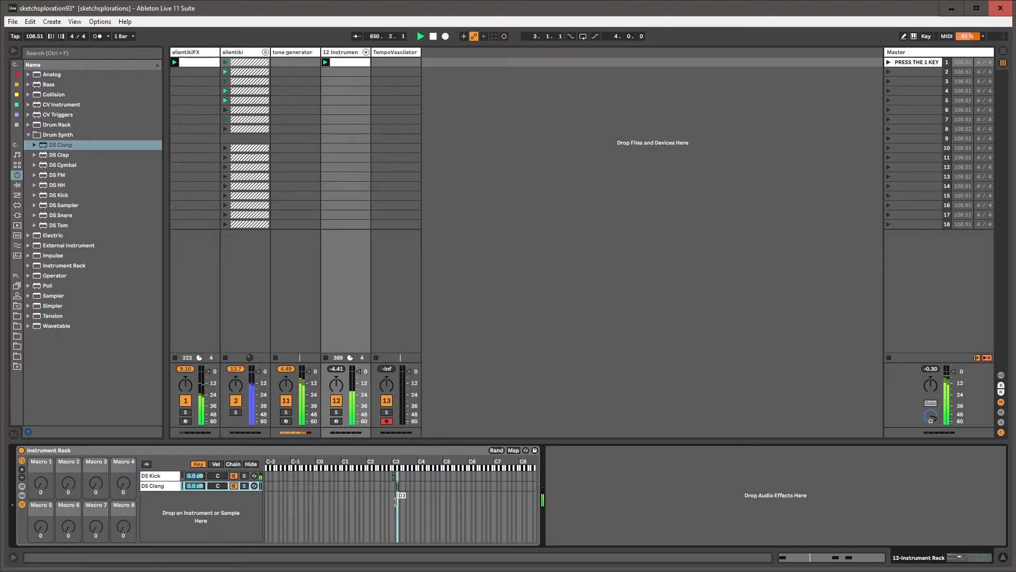
Add D3 notes at 1.2 and 1.4 in the kick clip for the DS Clang and return to the rack.
double_click(349, 64)
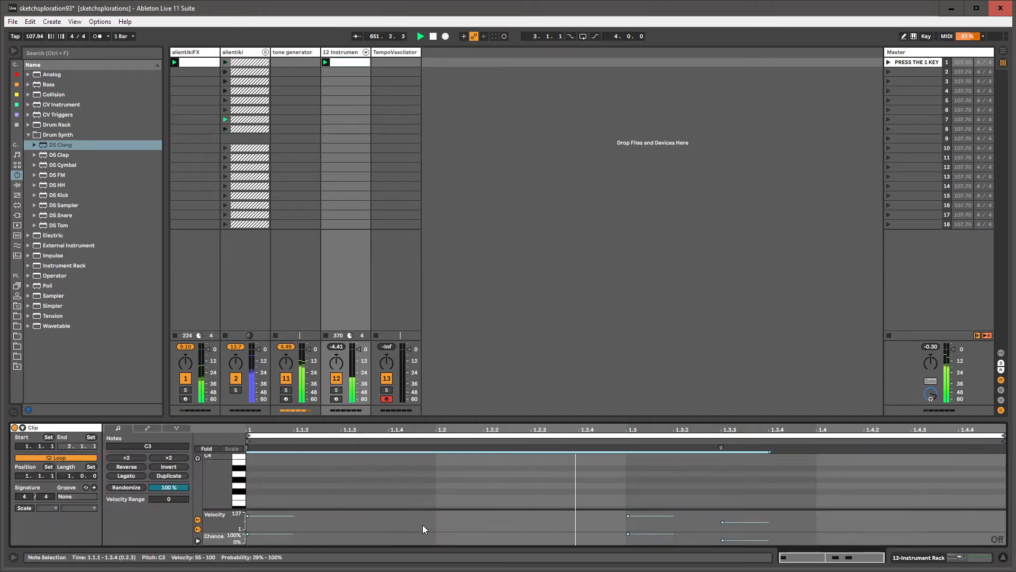
double_click(447, 497)
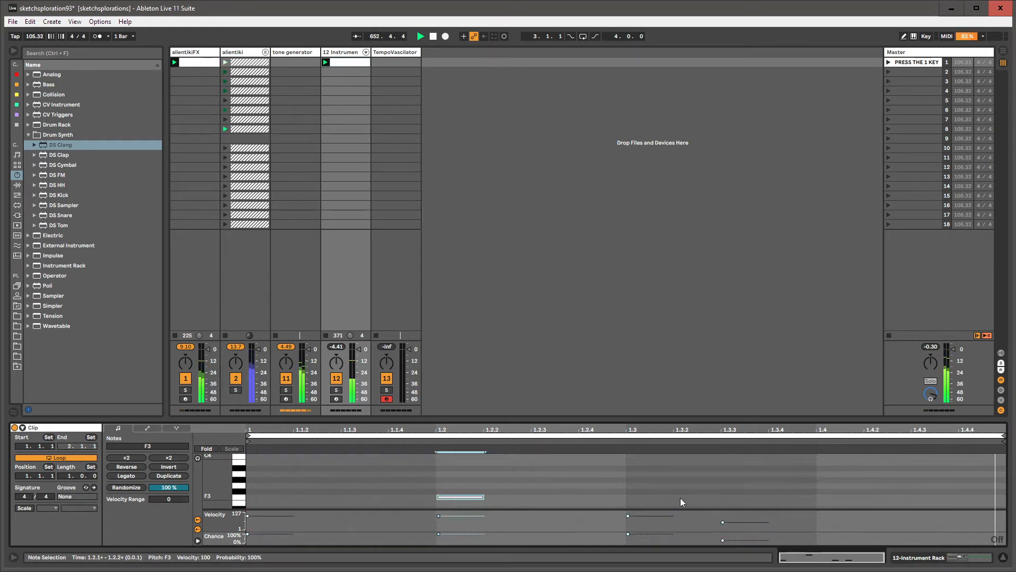
double_click(826, 497)
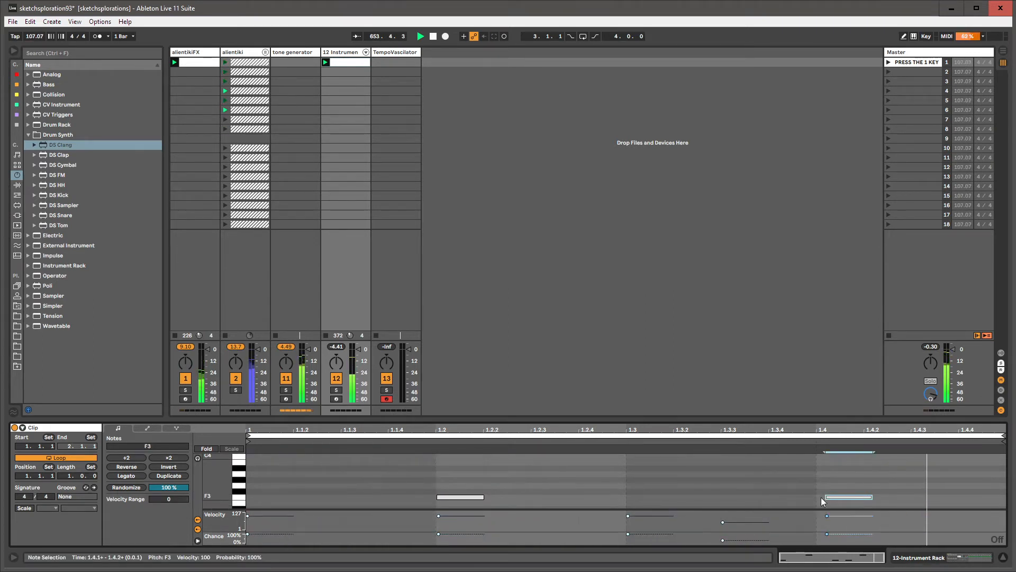
key(Down)
click(476, 499)
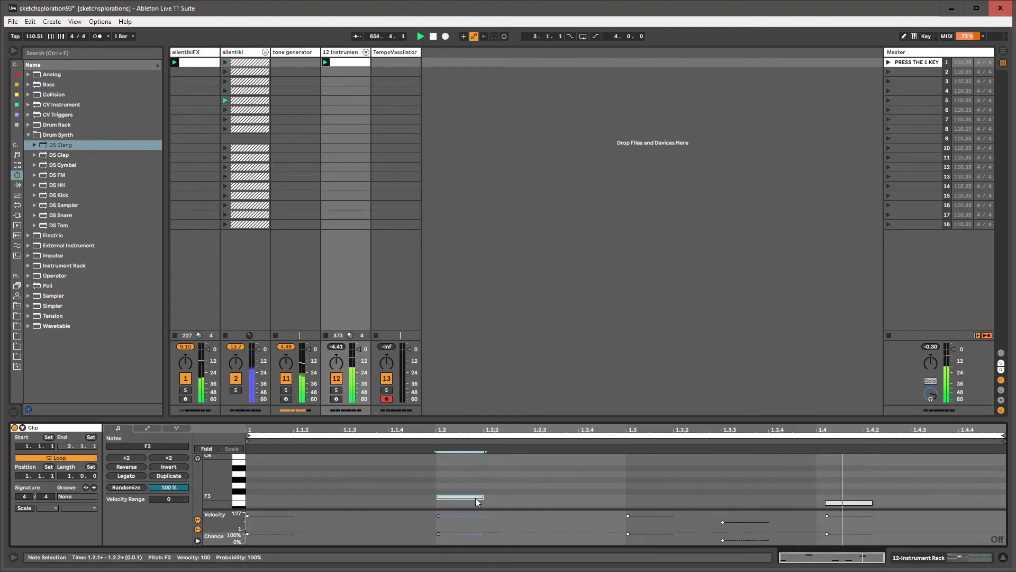
key(Down)
scroll(206, 470, down, 3)
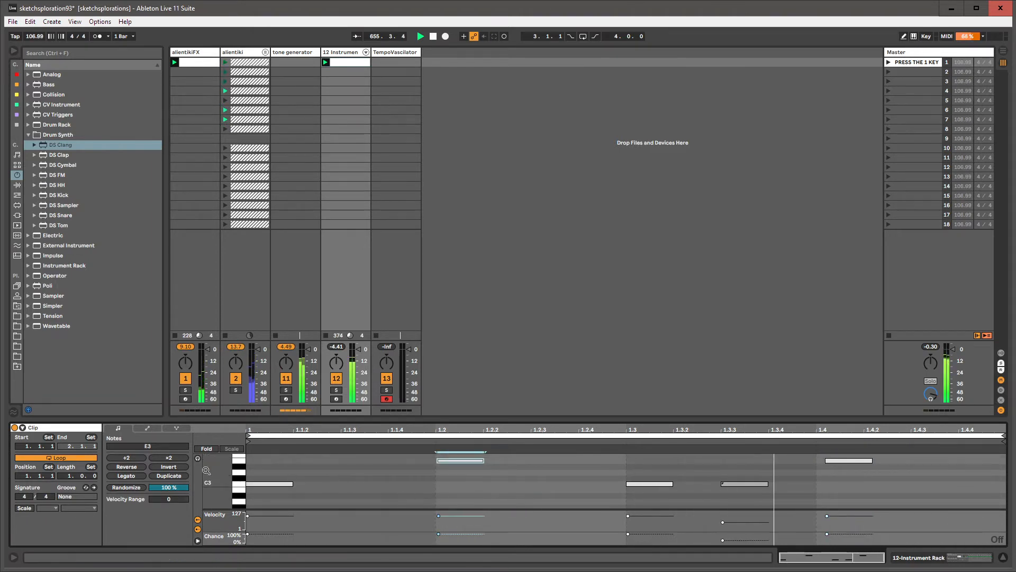
click(238, 460)
key(Down)
key(Down)
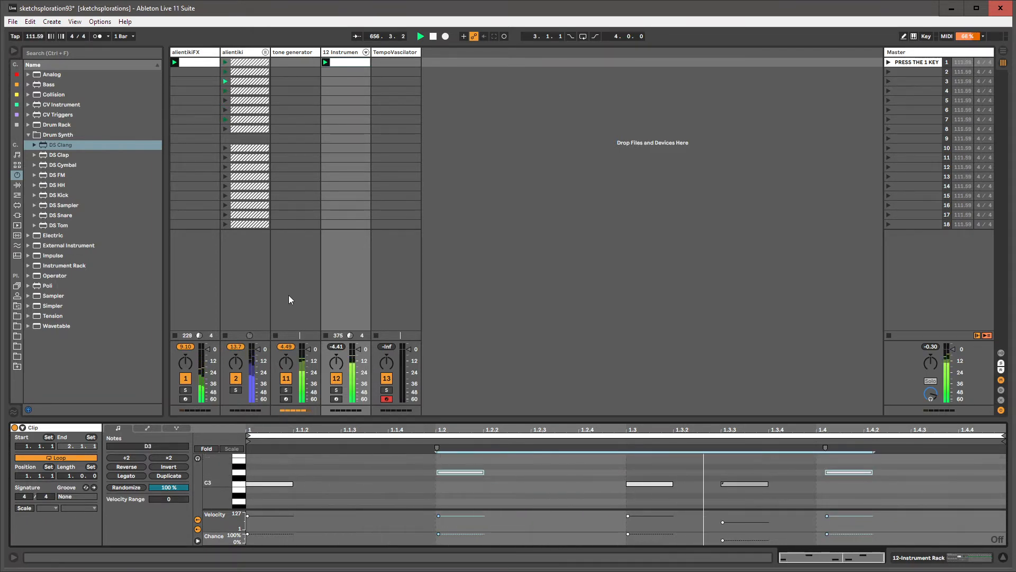
key(shift+Tab)
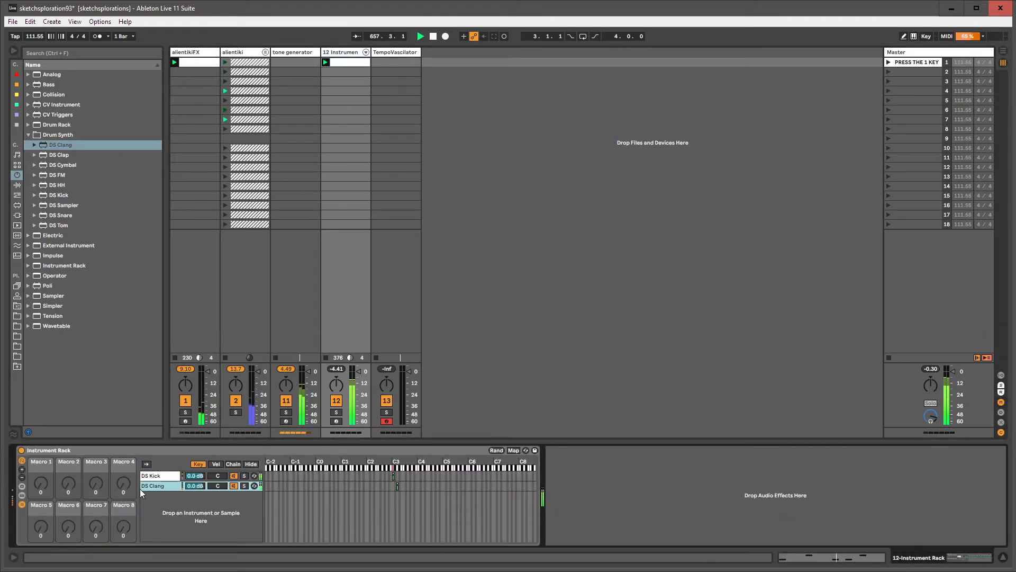
Shape the DS Clang with both Tone A/B values at 100%, Pitch at 25.9% and Decay at 0.30%, auditioning the Clave option.
click(21, 495)
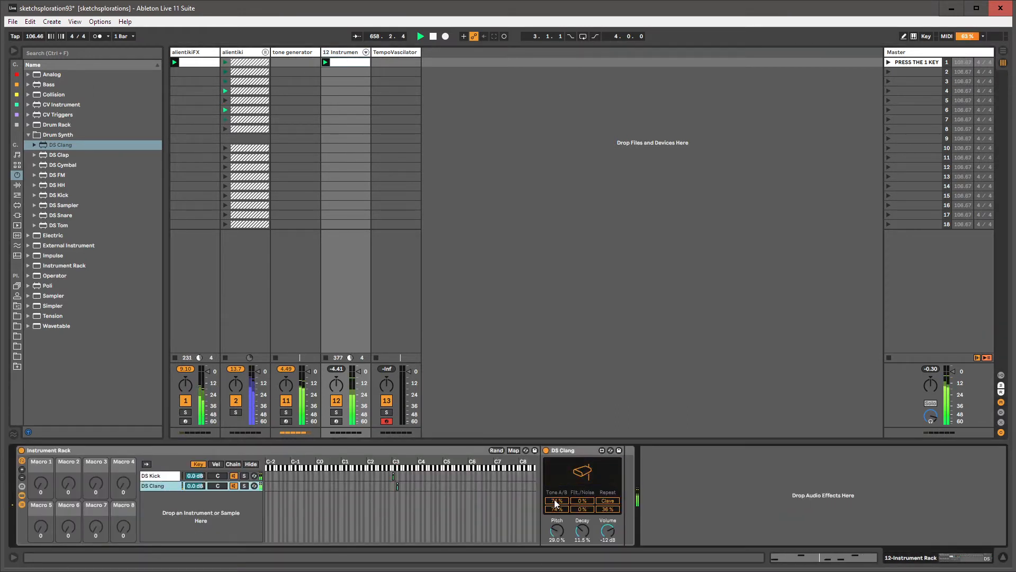
drag(554, 500, 555, 534)
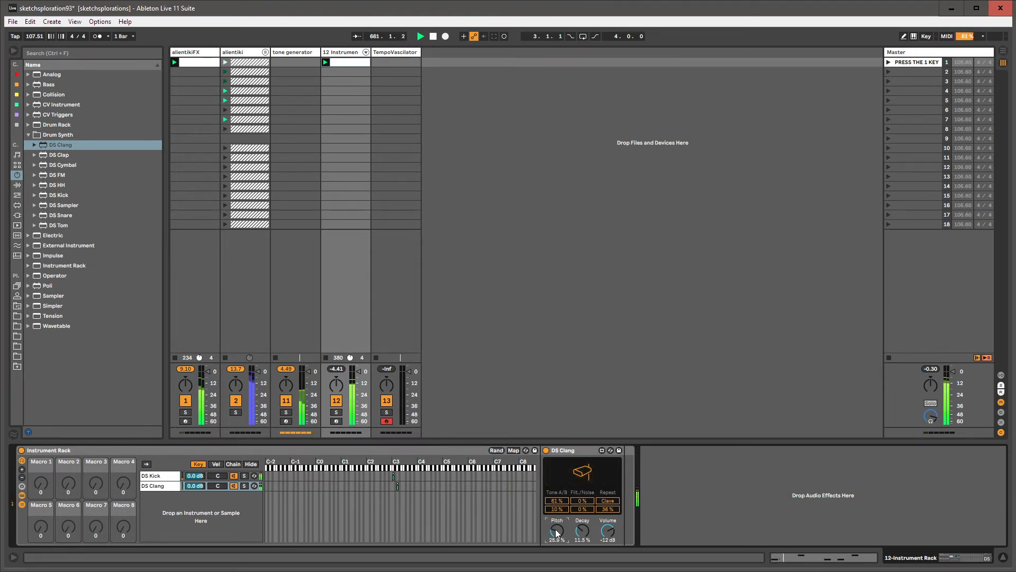
drag(556, 500, 555, 485)
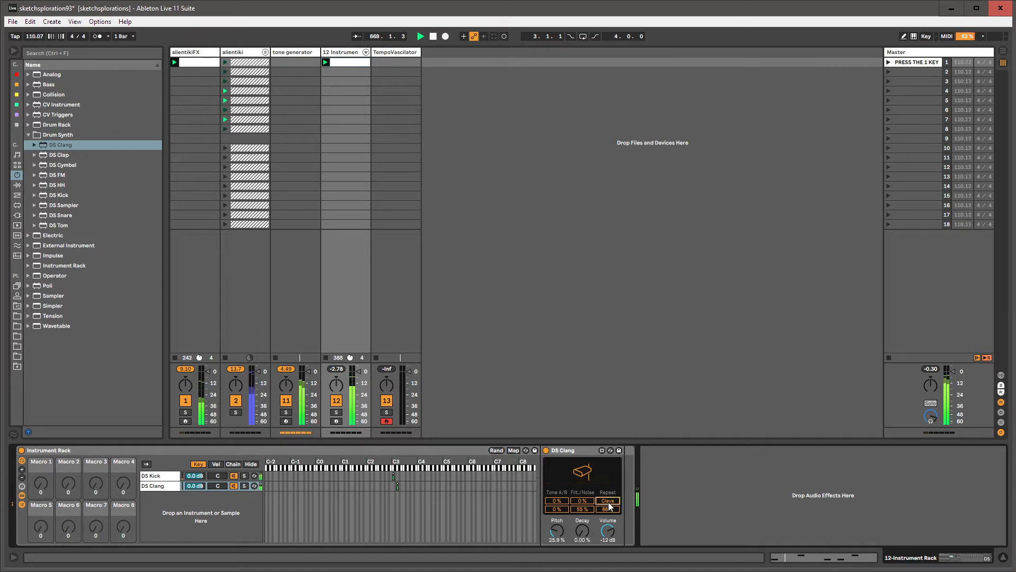
click(608, 501)
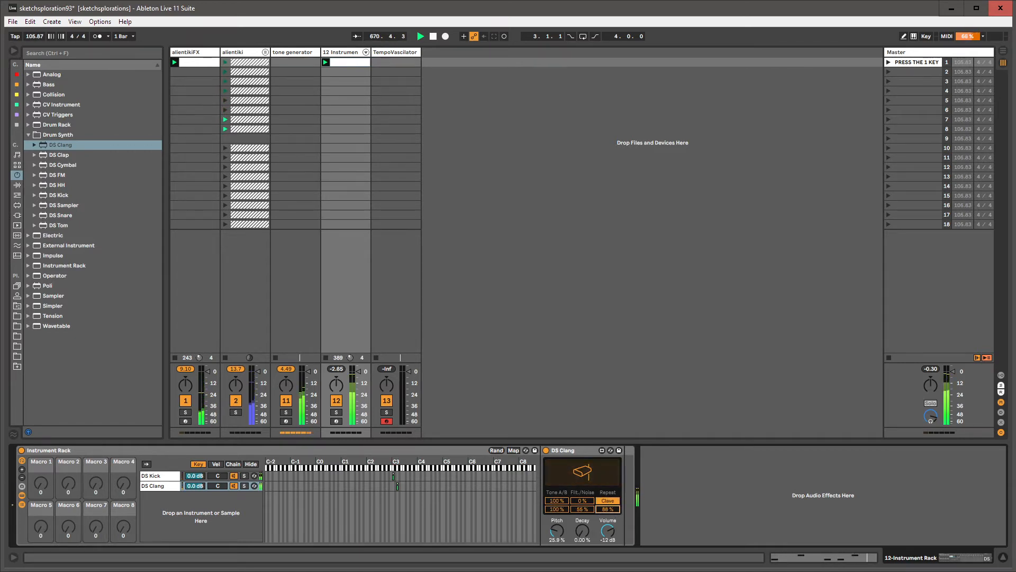
click(611, 501)
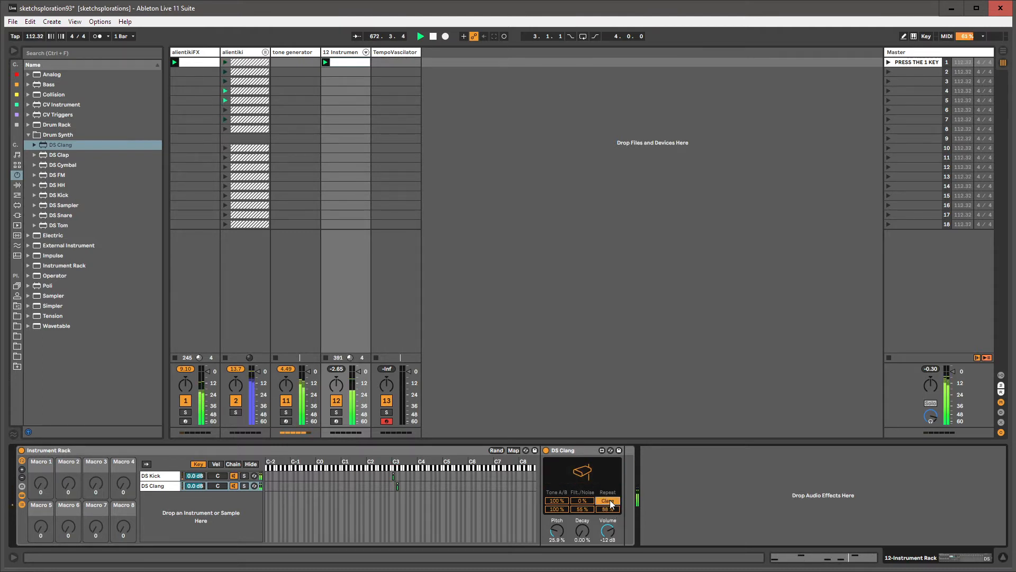
click(582, 532)
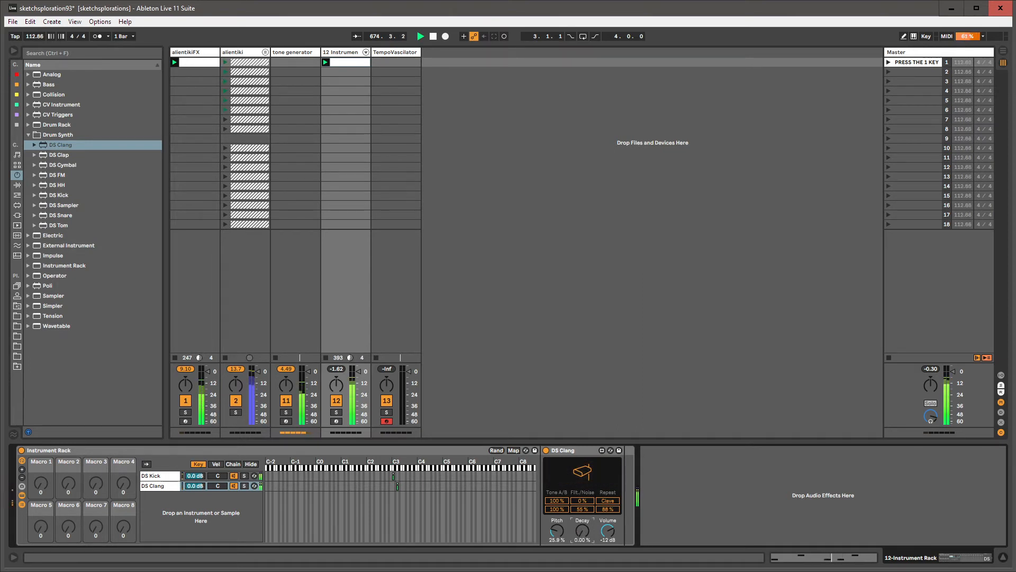
drag(583, 532, 582, 528)
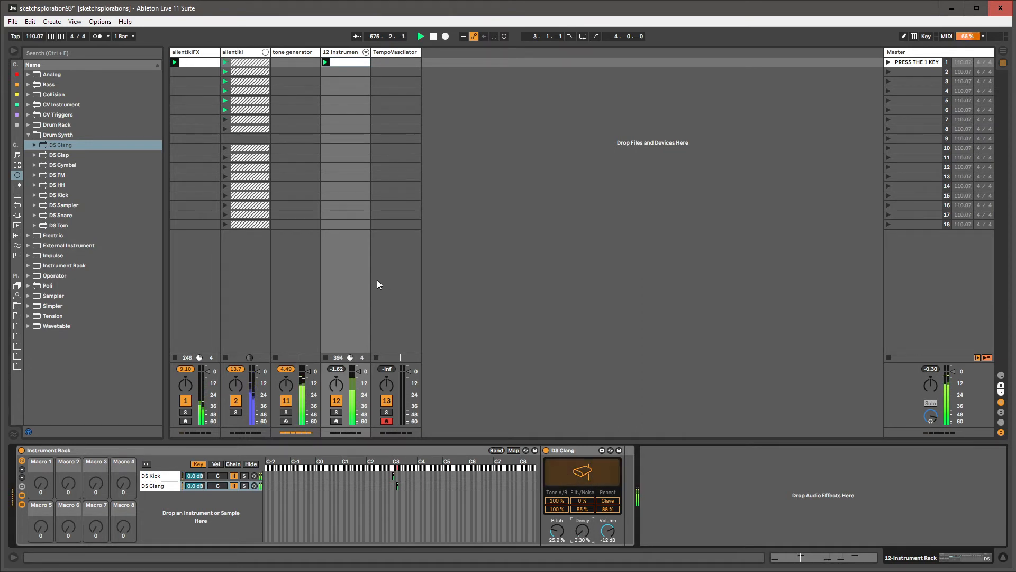
In the drum clip, place a second D3 note just behind the one at 1.2 so the two play as a flam.
click(367, 62)
click(523, 472)
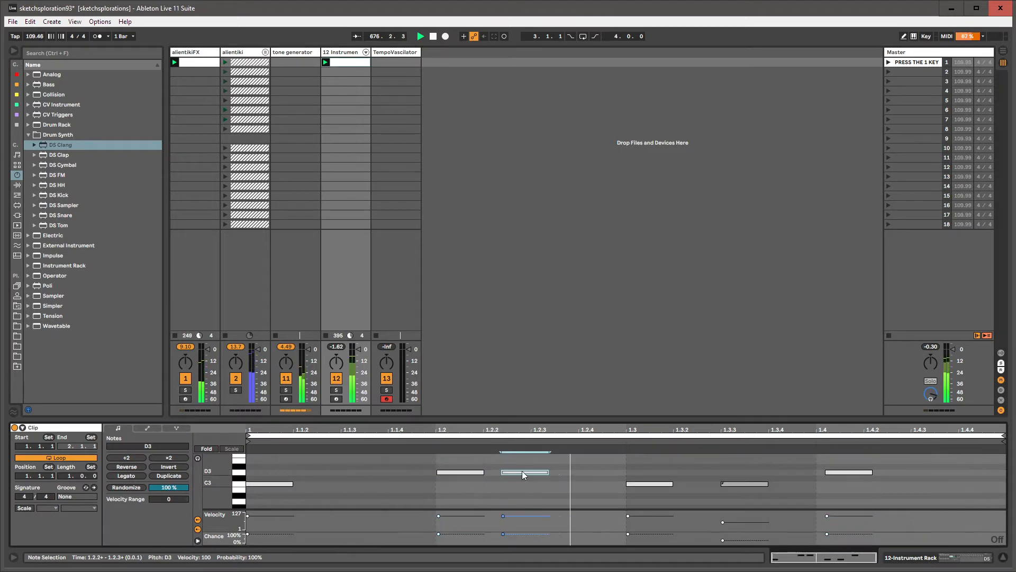
drag(523, 472, 481, 476)
key(ctrl+z)
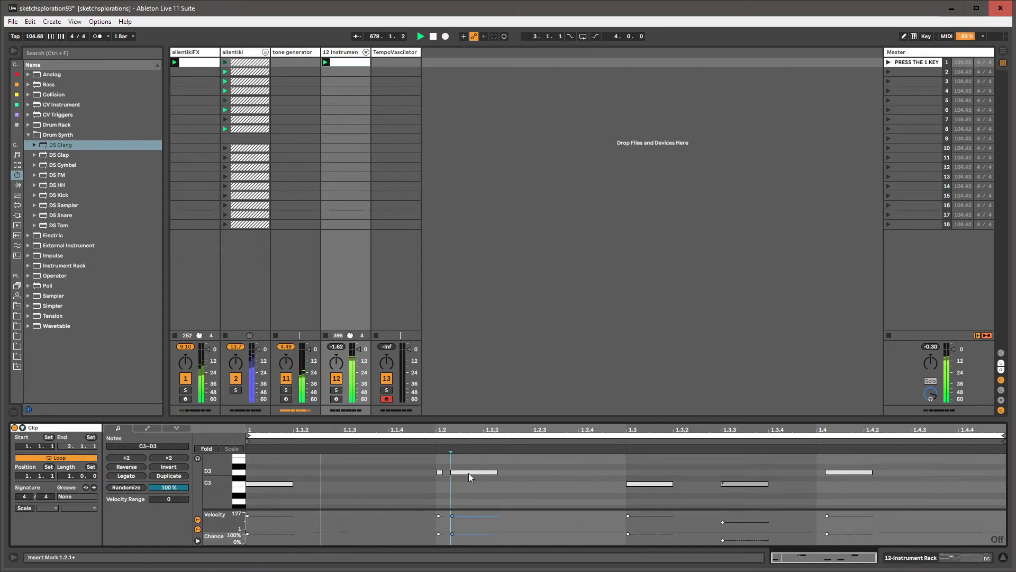
click(473, 473)
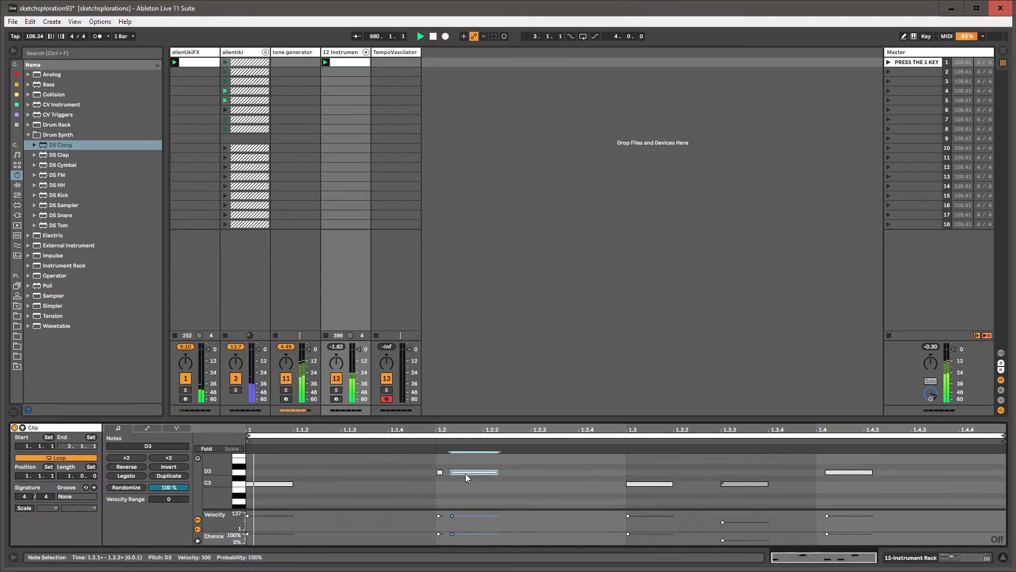
click(506, 474)
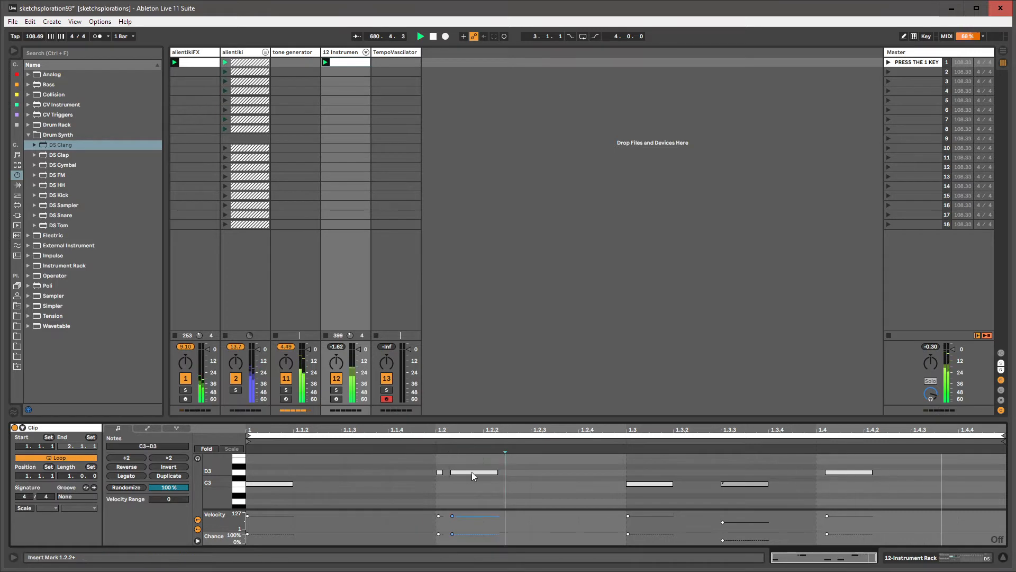
mouse_move(466, 474)
mouse_down()
mouse_move(503, 473)
mouse_move(451, 475)
mouse_up()
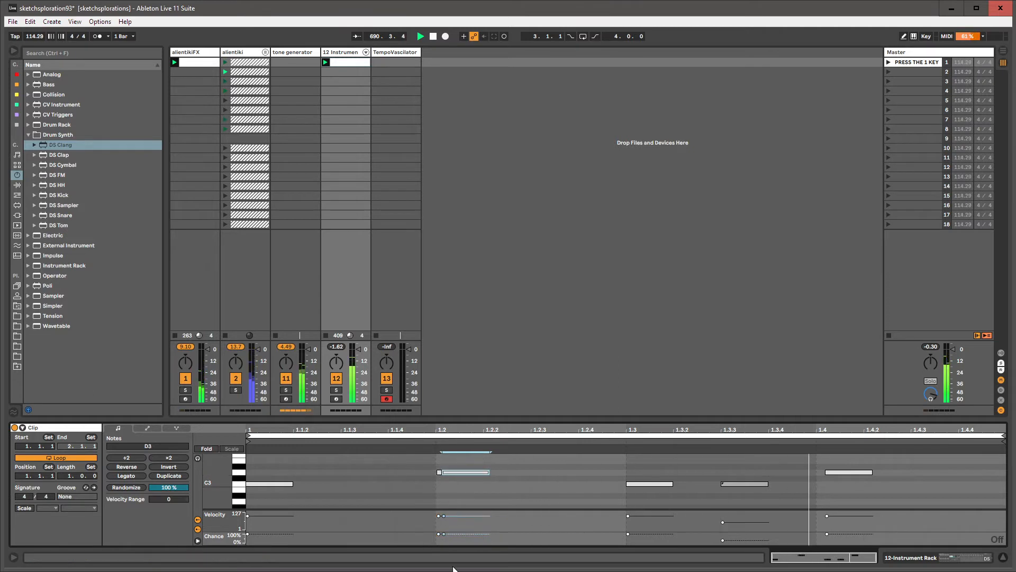
Set the chance of the second D3 note of the flam to 60%.
drag(456, 535, 456, 538)
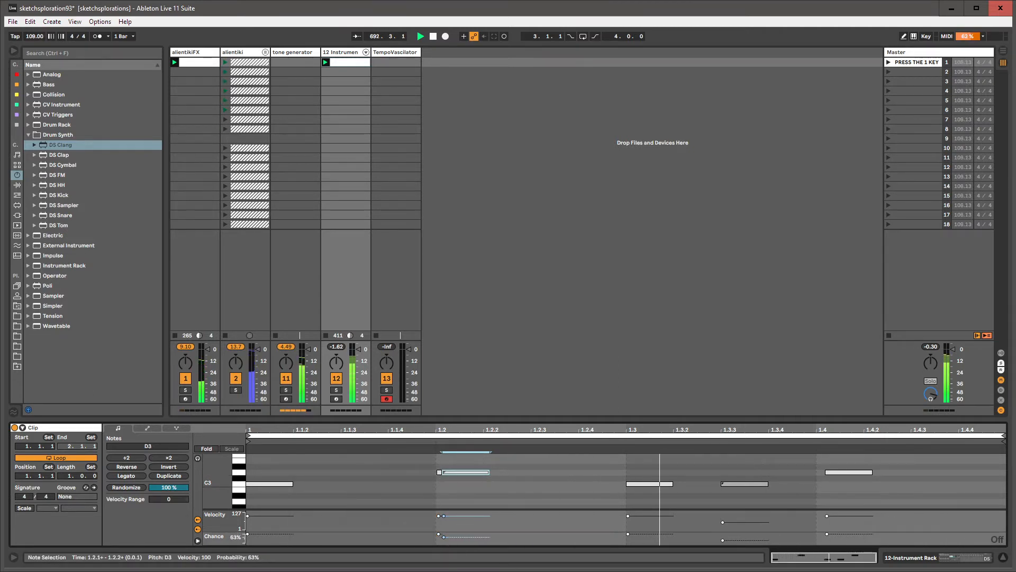
drag(456, 539, 456, 541)
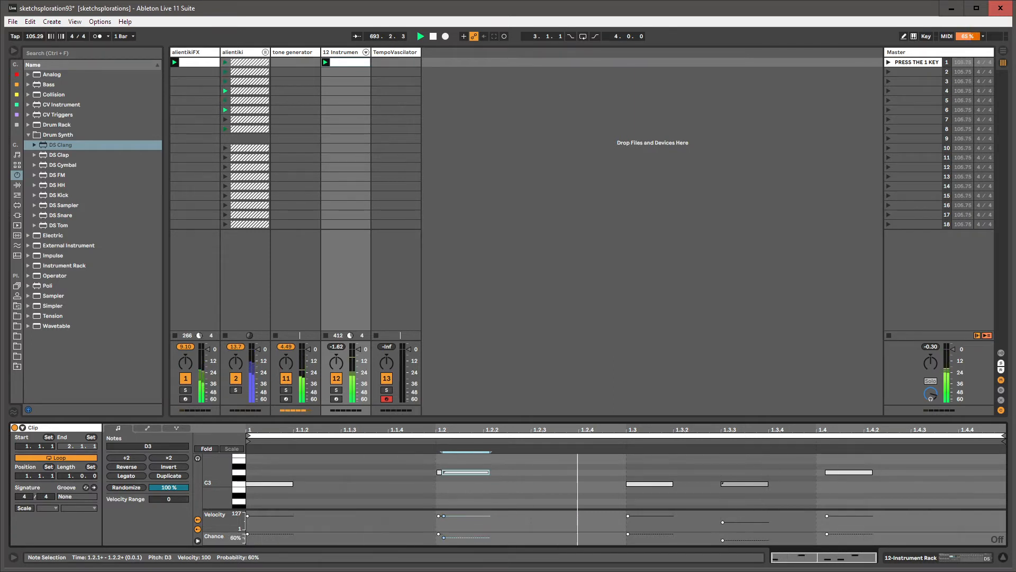
click(439, 472)
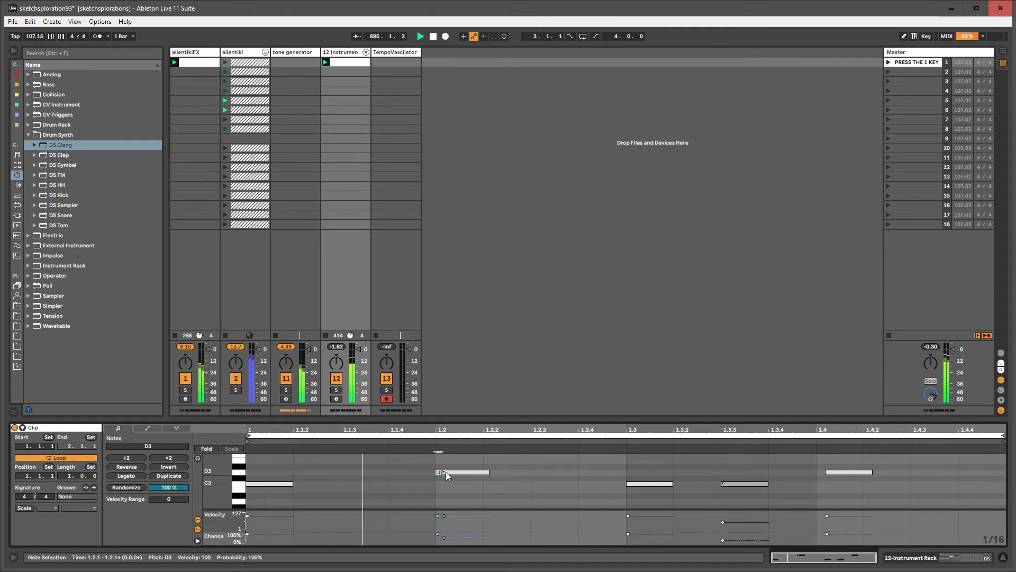
click(447, 472)
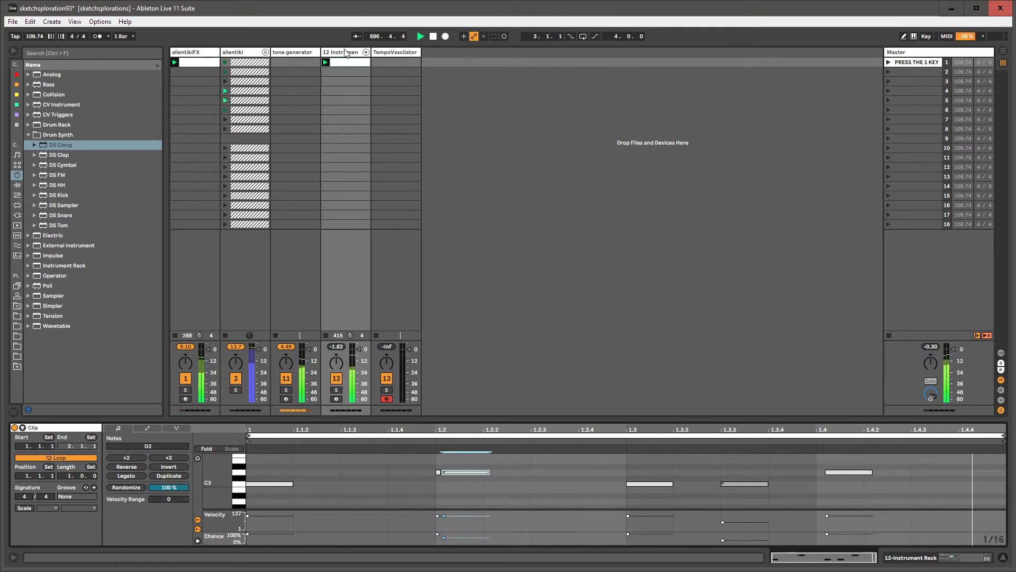
Search the browser for "humanizer" and load Humanizer 1.1.amxd ahead of the Instrument Rack.
click(345, 55)
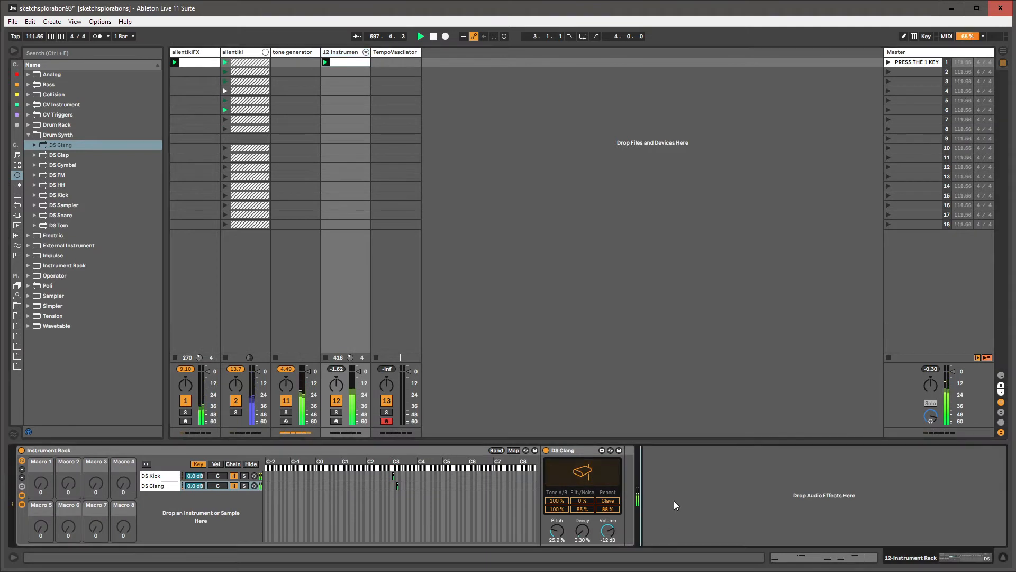
key(ctrl+f)
text(human)
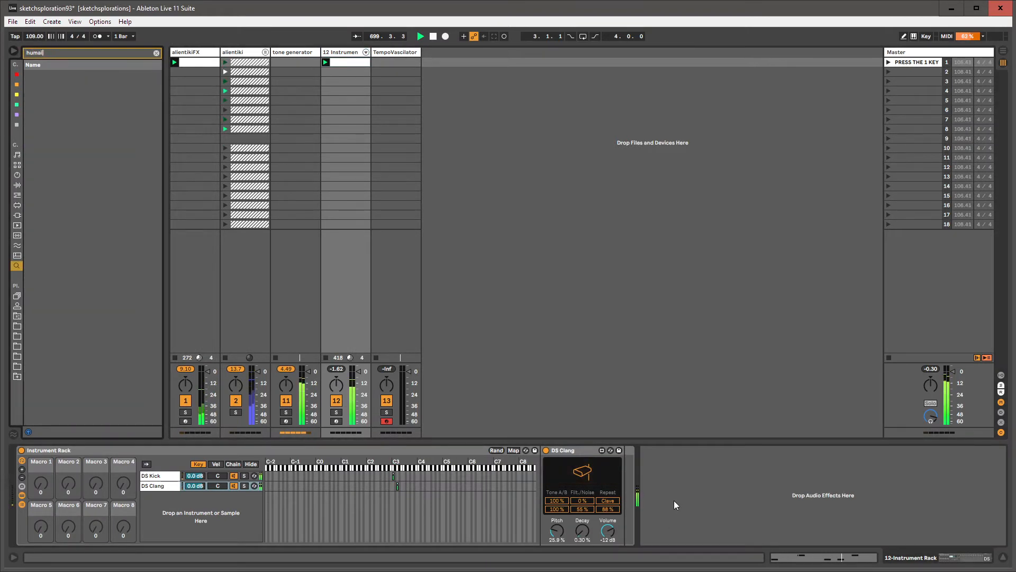
text(ni)
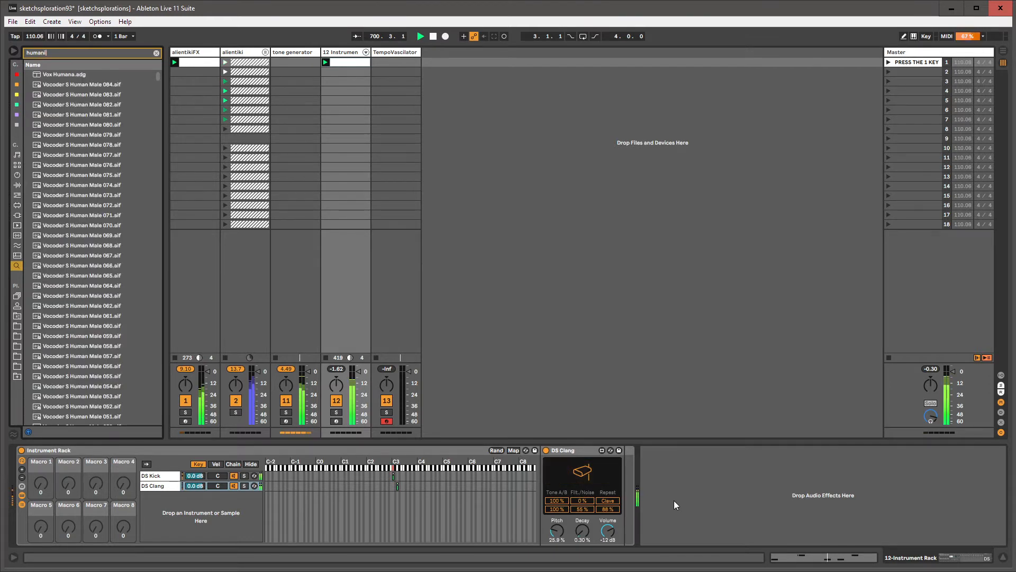
text(zer)
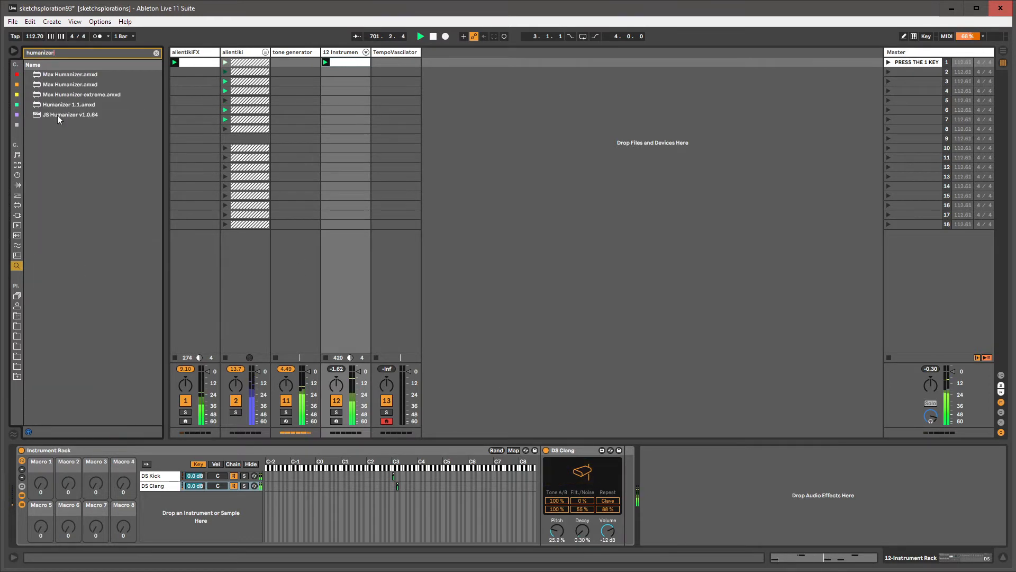
click(69, 105)
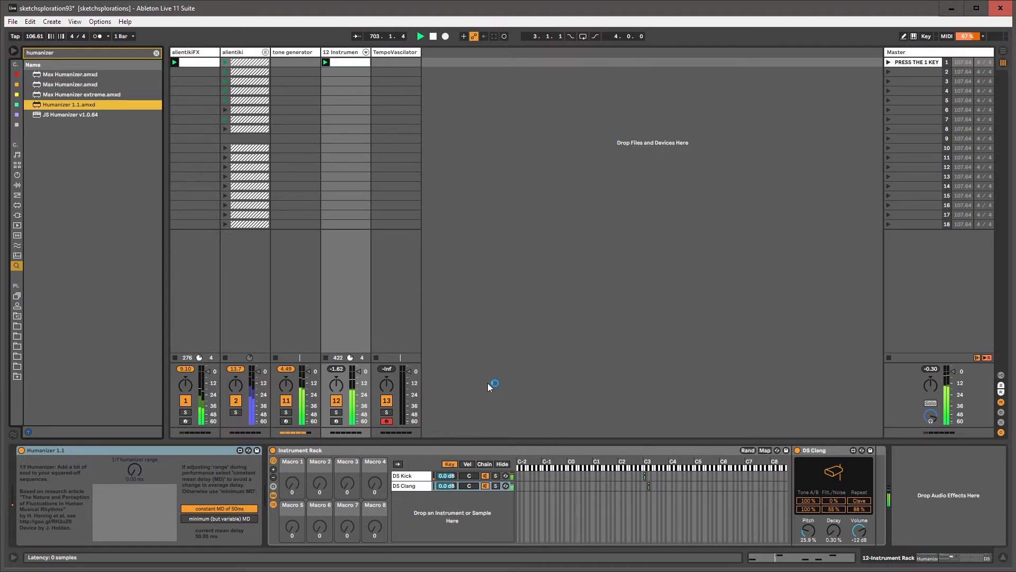
key(super+d)
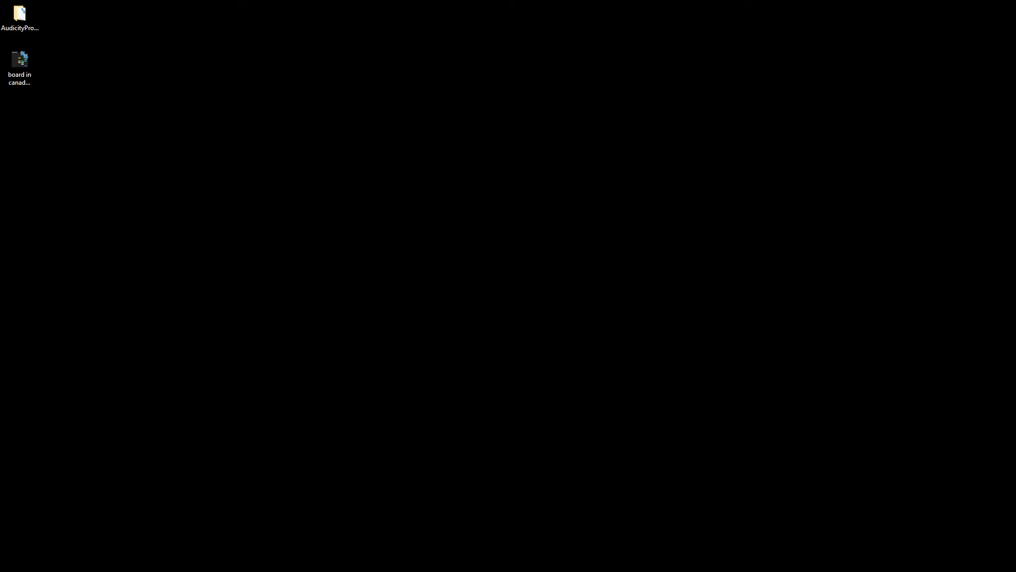
key(super+d)
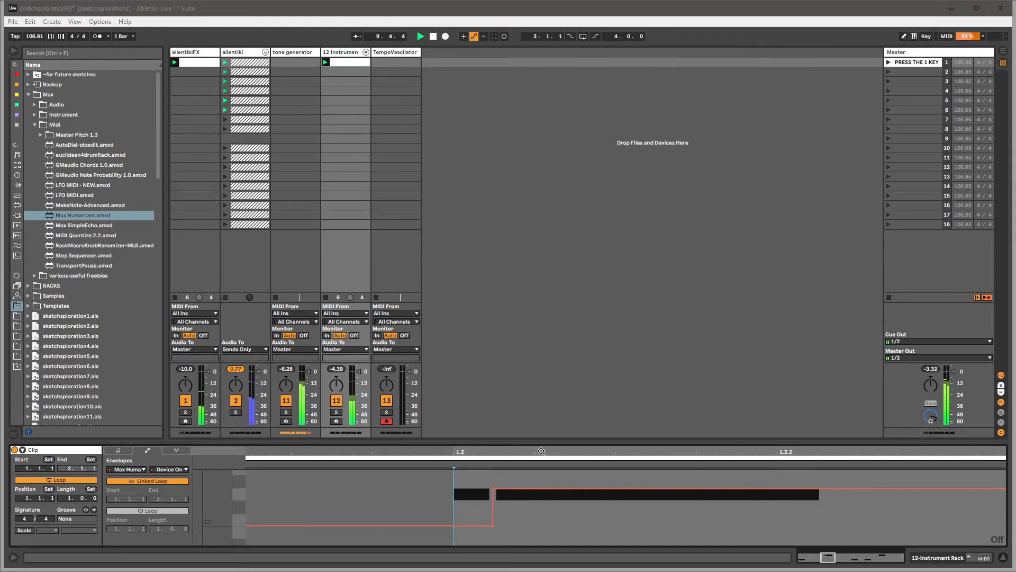
Examine the clip's Max Humanizer Device On envelope against the flam notes at 1.2 and return to the track's devices.
drag(542, 452, 505, 451)
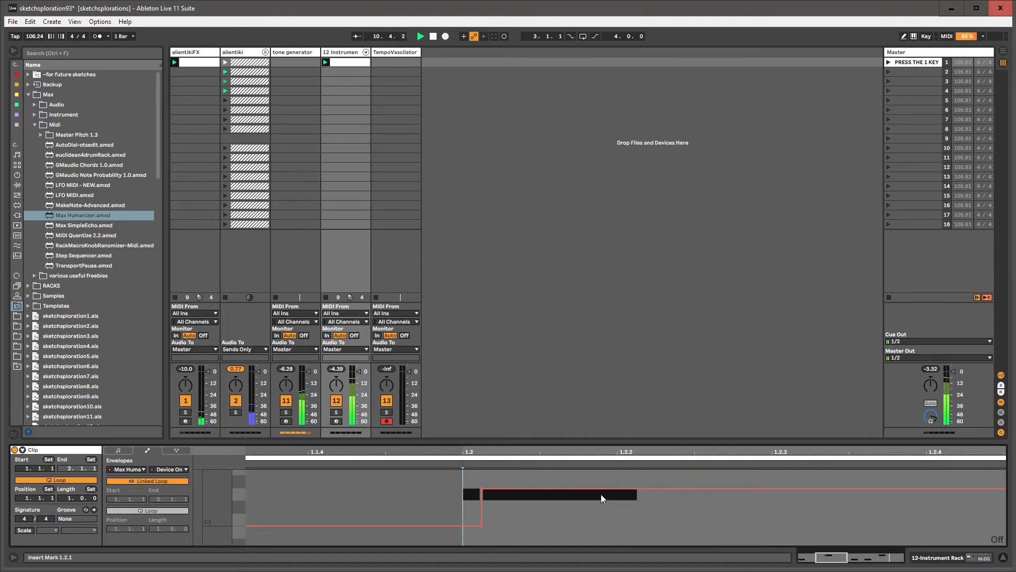
key(shift+Tab)
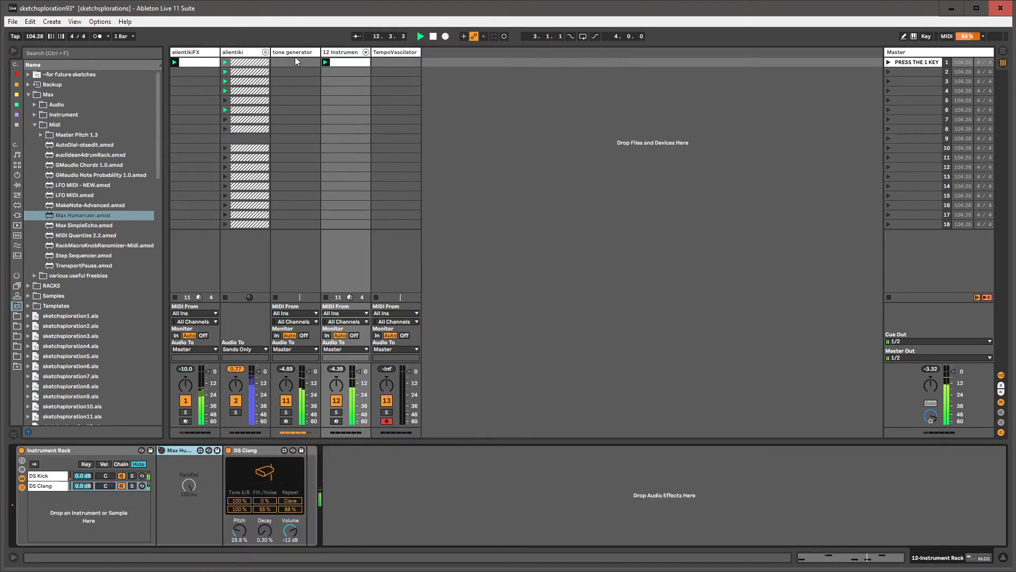
double_click(340, 59)
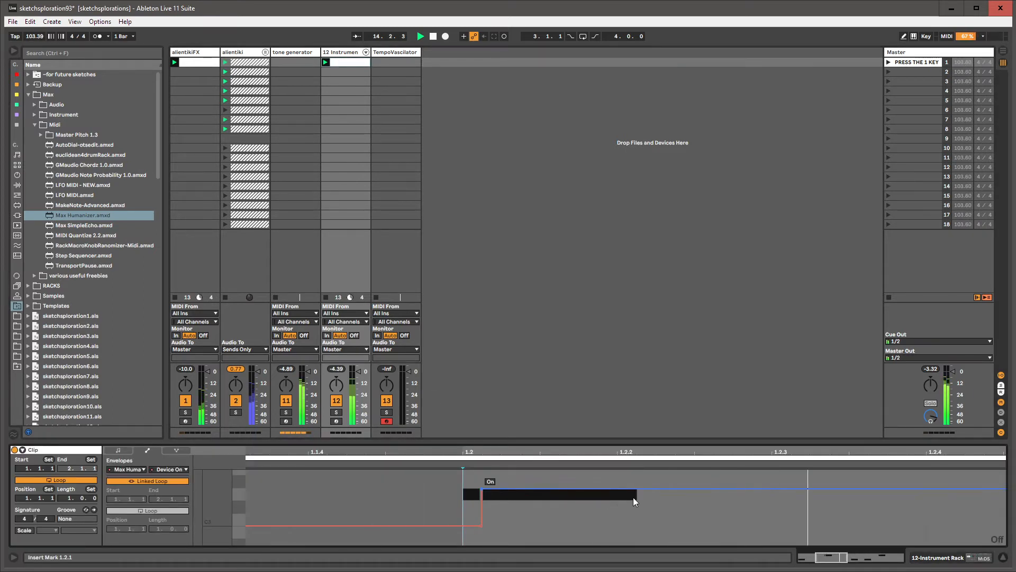
click(559, 464)
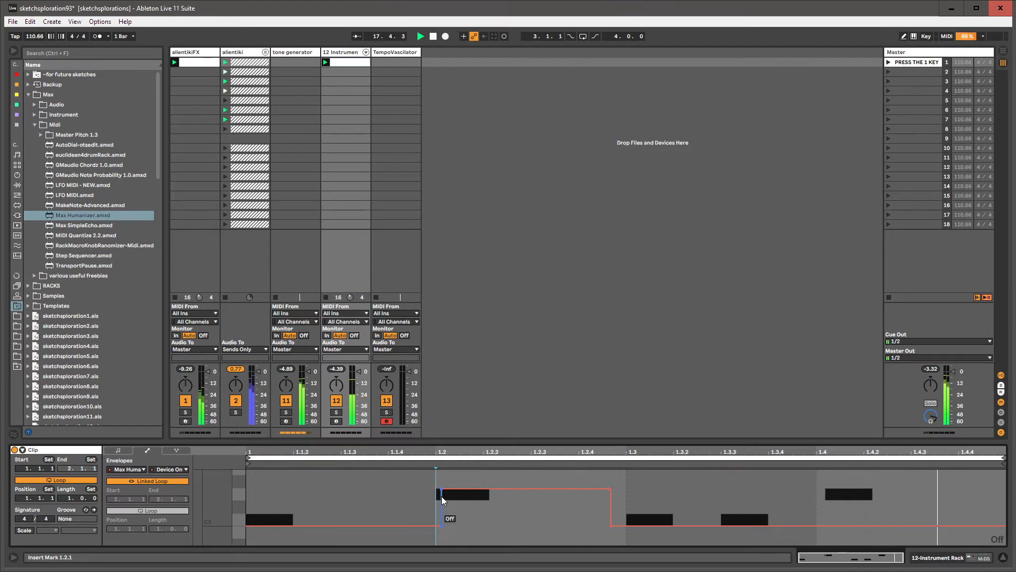
key(shift+Tab)
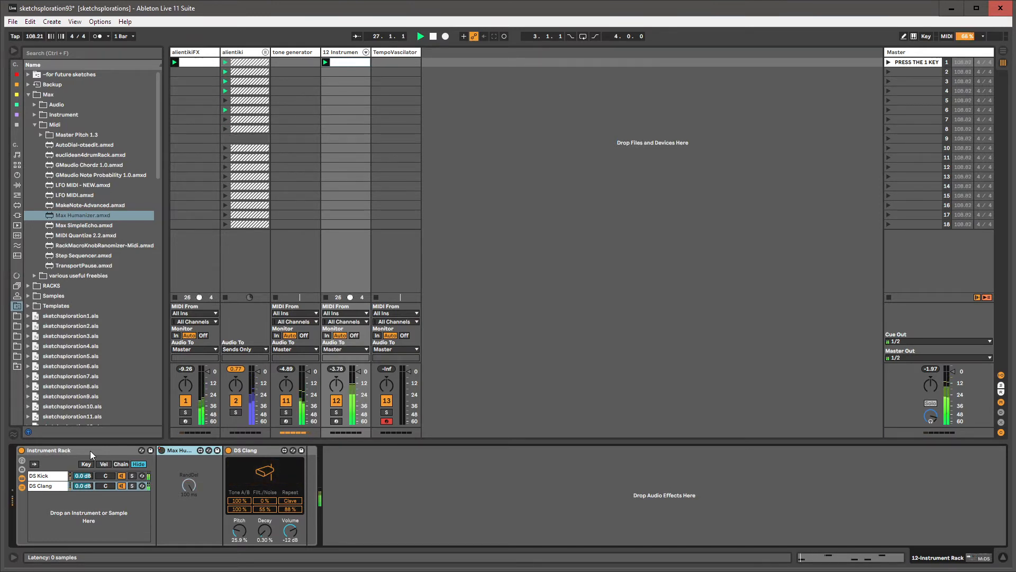
Check the reported latency of the Instrument Rack, Max Humanizer and DS Clang by selecting each device in turn.
click(59, 448)
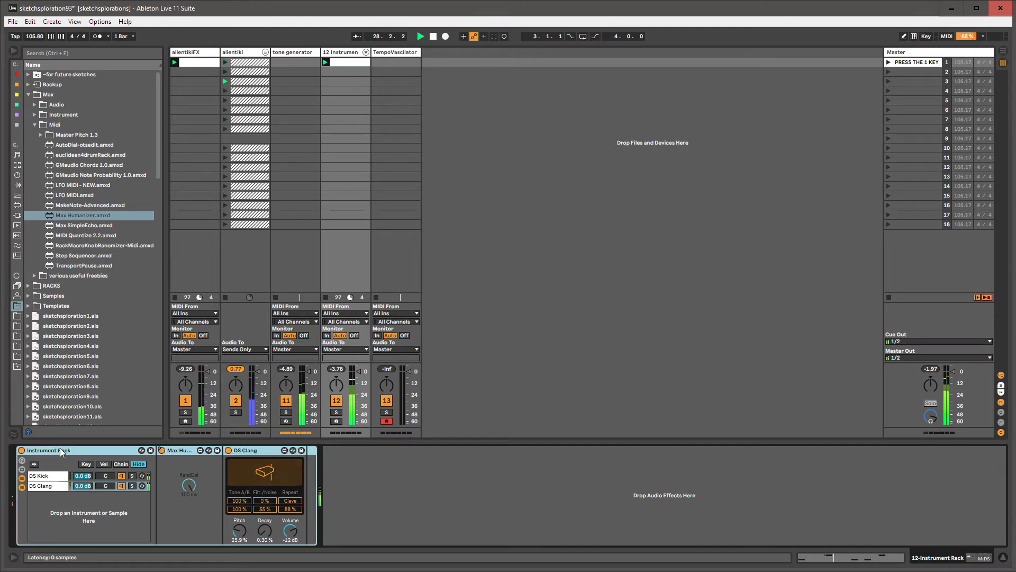
click(176, 449)
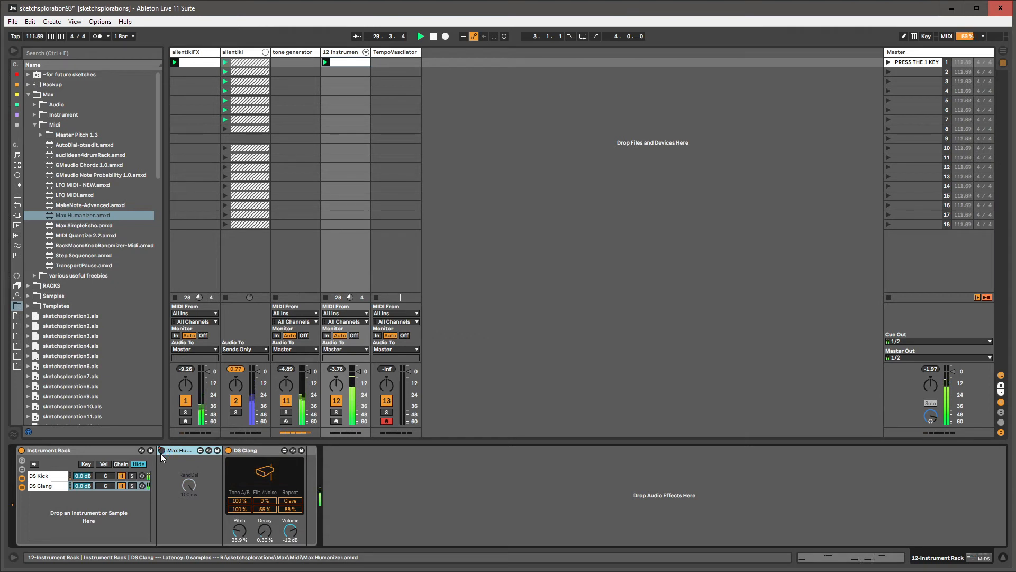
click(256, 453)
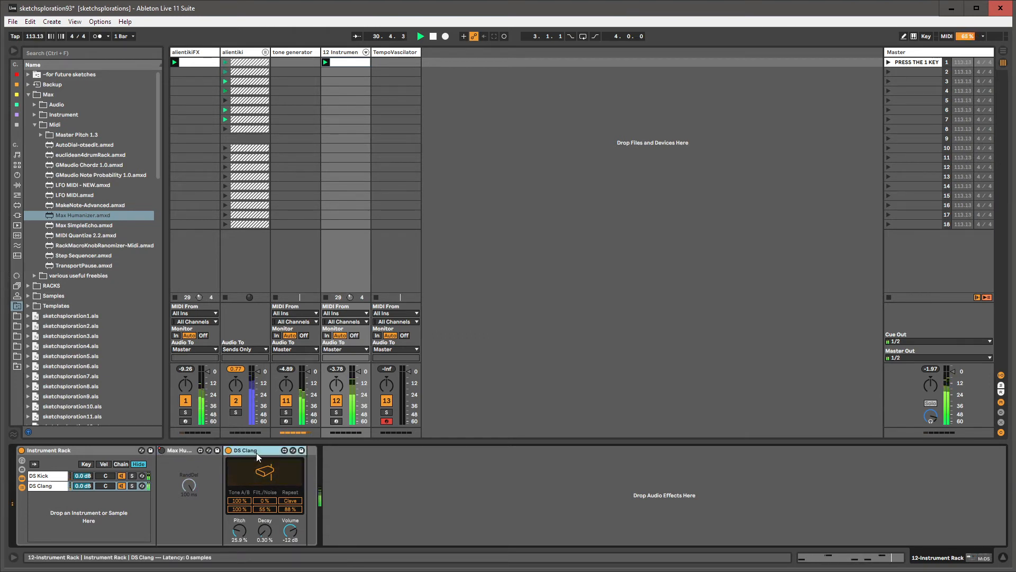
click(115, 451)
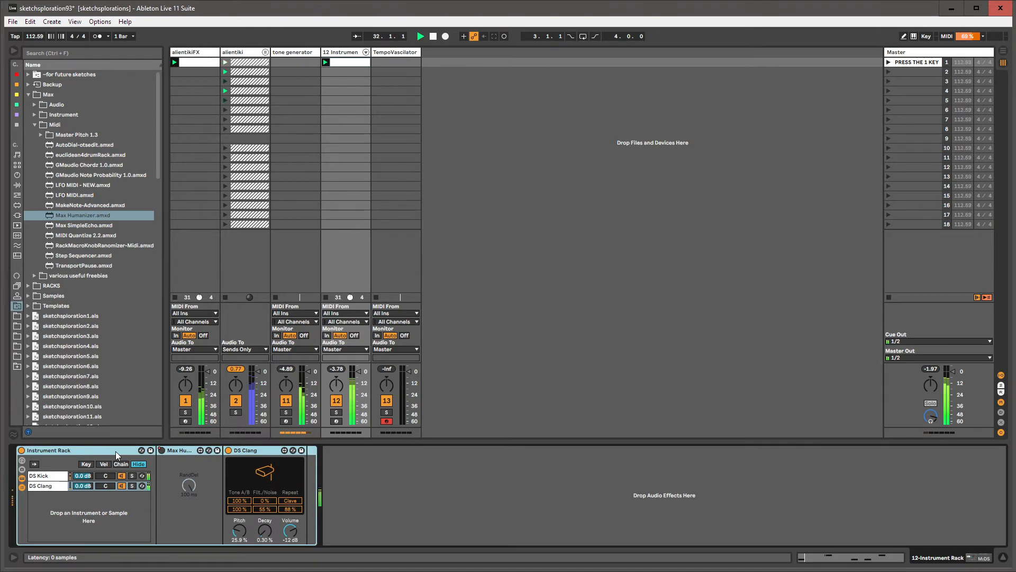
click(180, 451)
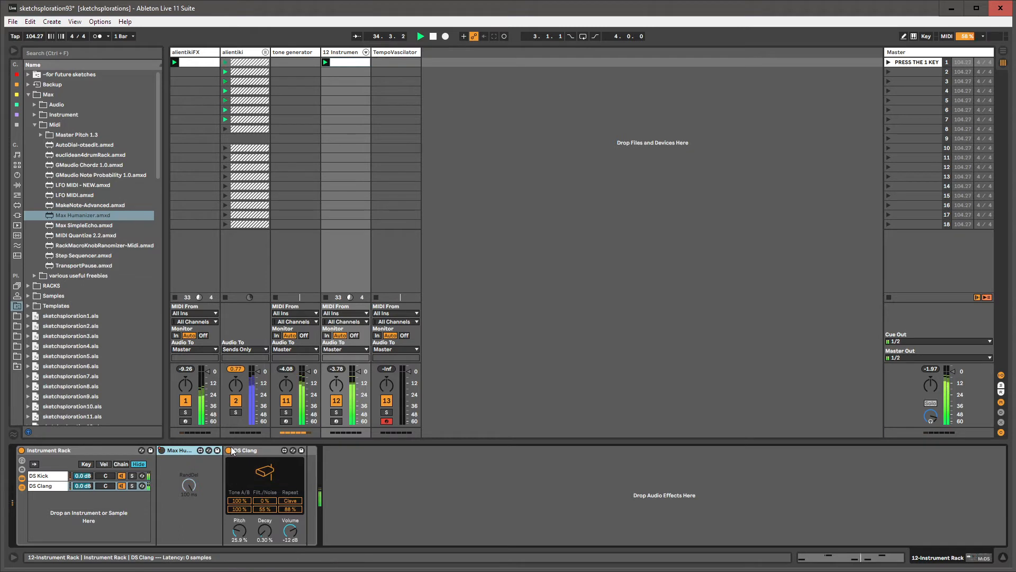
click(118, 452)
click(175, 449)
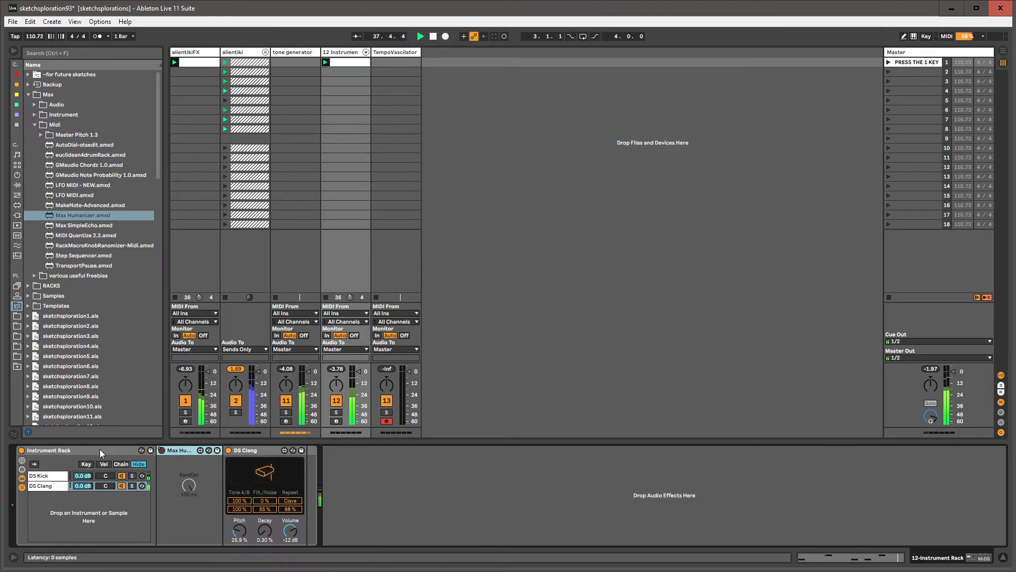
click(100, 449)
click(175, 448)
click(113, 453)
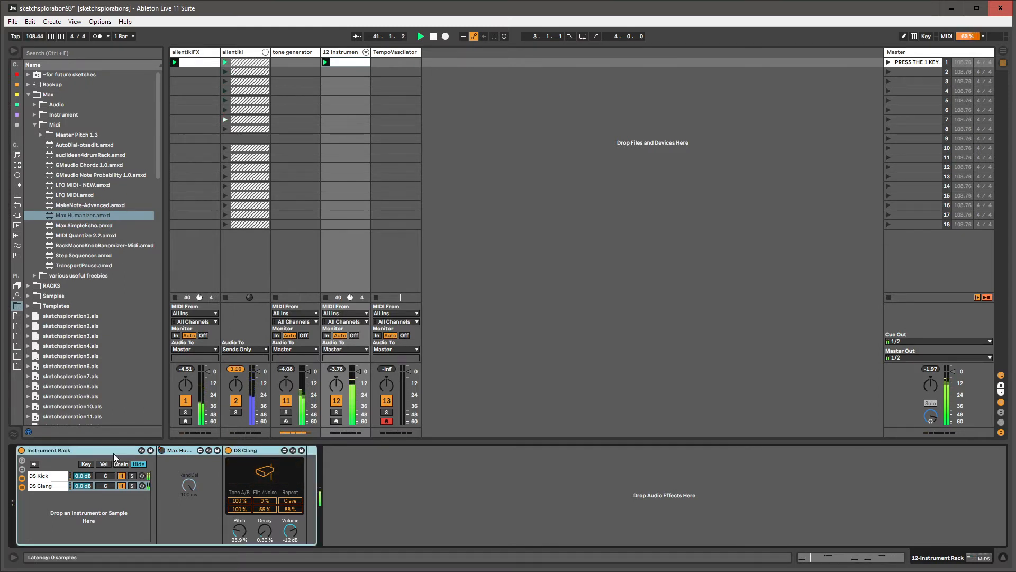
Recheck the reported latency of Max Humanizer and DS Clang inside the Instrument Rack.
click(166, 452)
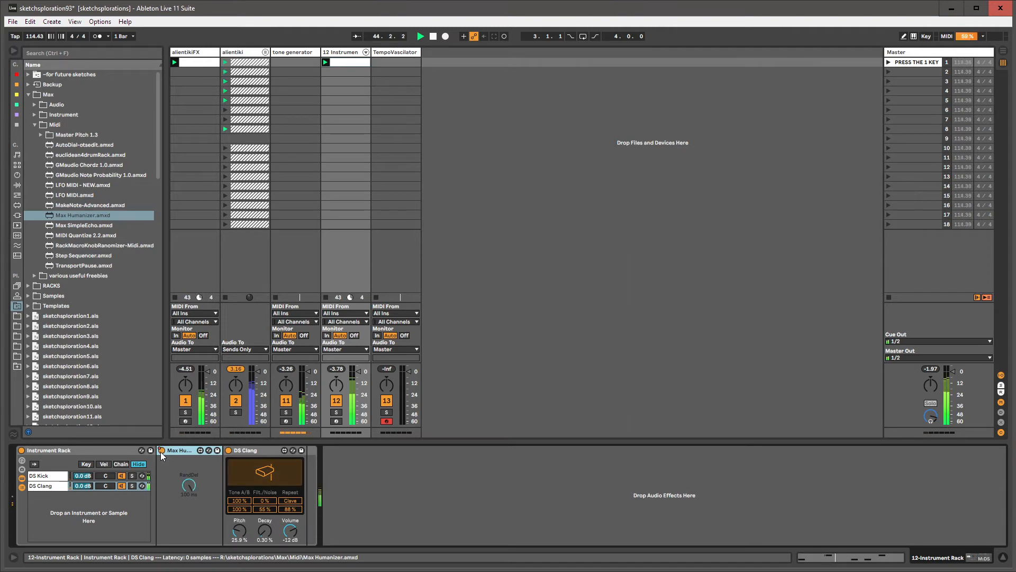
click(107, 448)
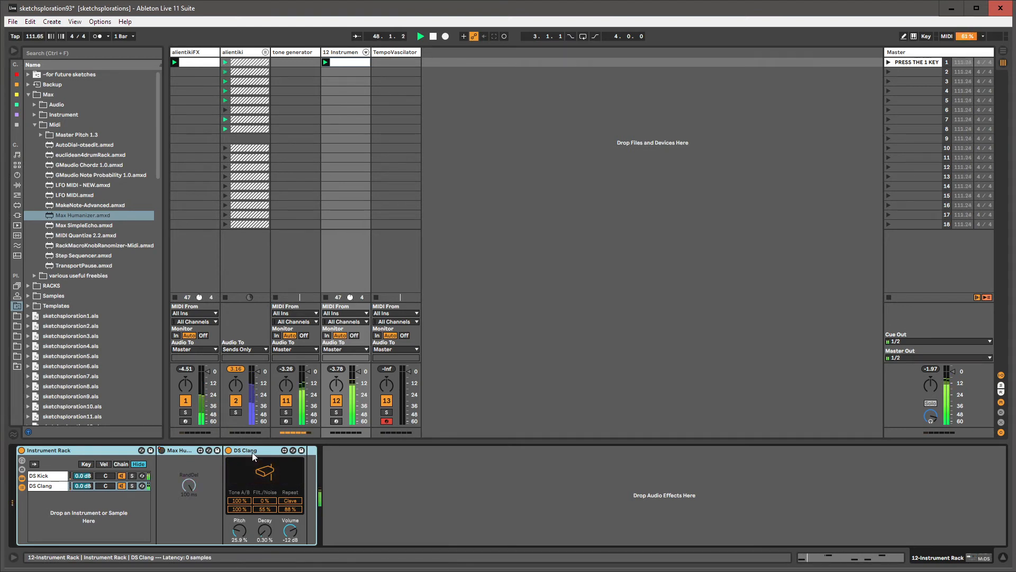
Rename the drum Instrument Rack track as Beat.
click(342, 62)
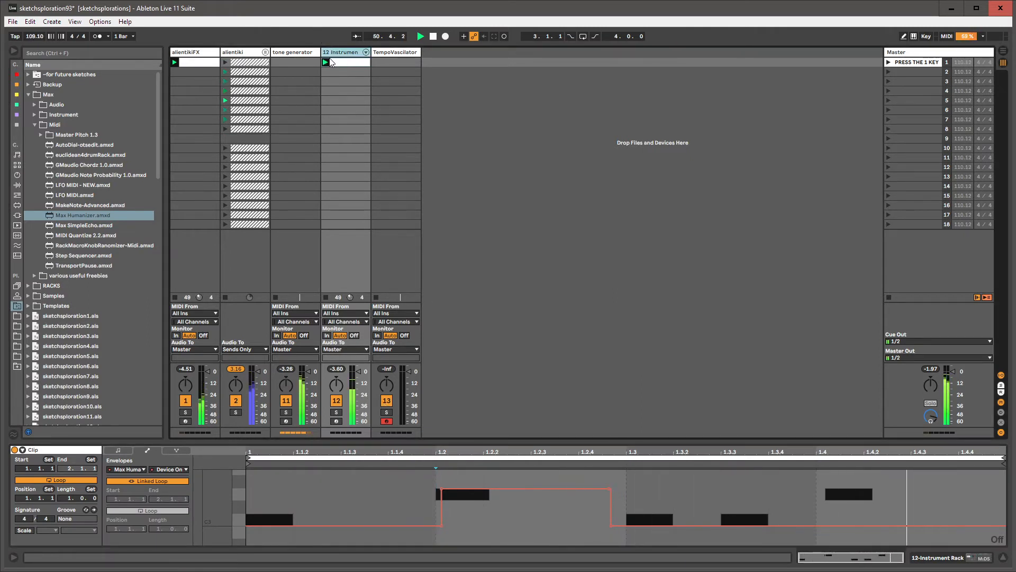
key(ctrl+r)
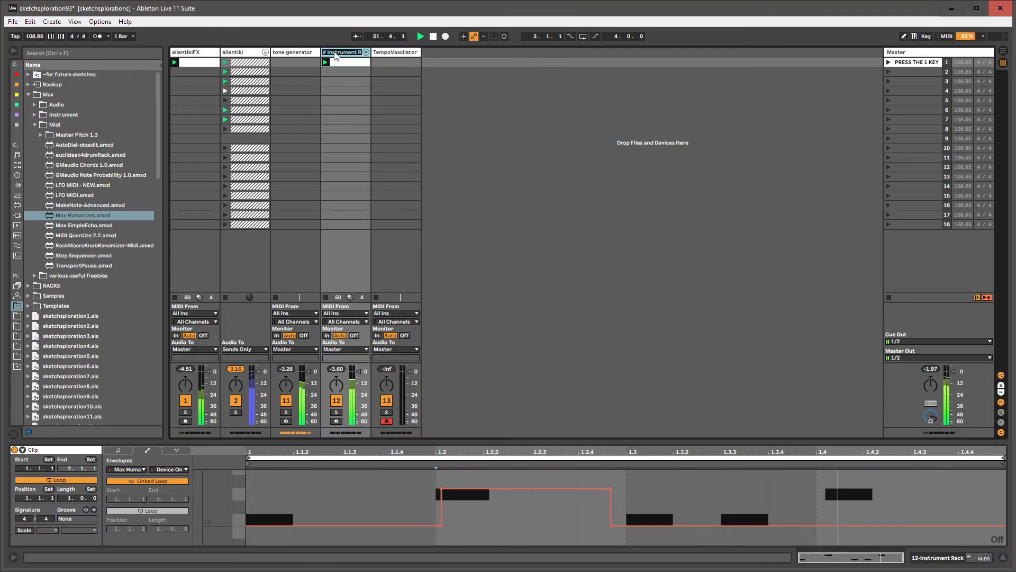
text(Beats)
key(Return)
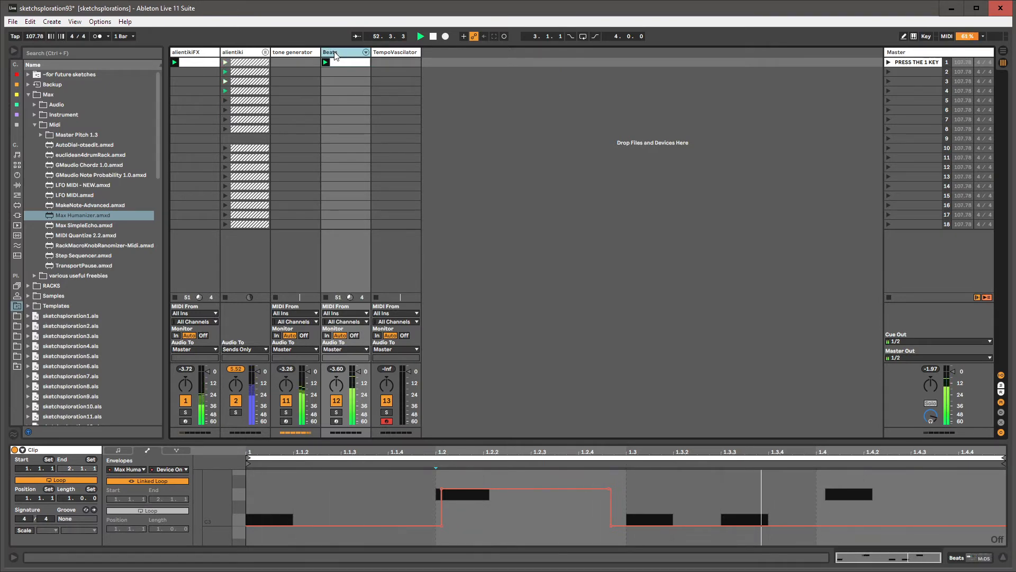
key(ctrl+r)
key(Return)
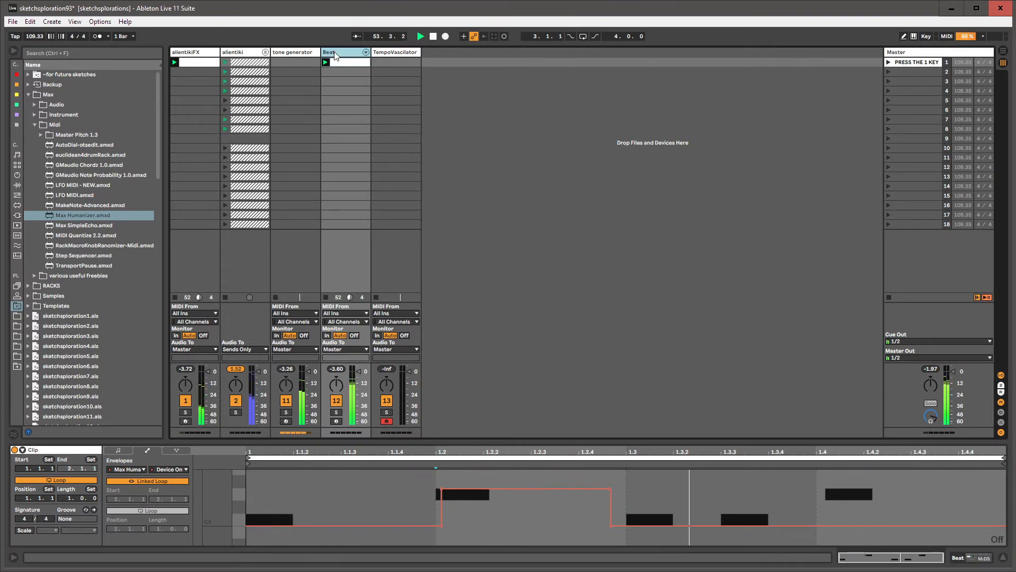
Add DS FM from the Drum Synth instruments as a new chain in the Beat track's Instrument Rack.
double_click(335, 52)
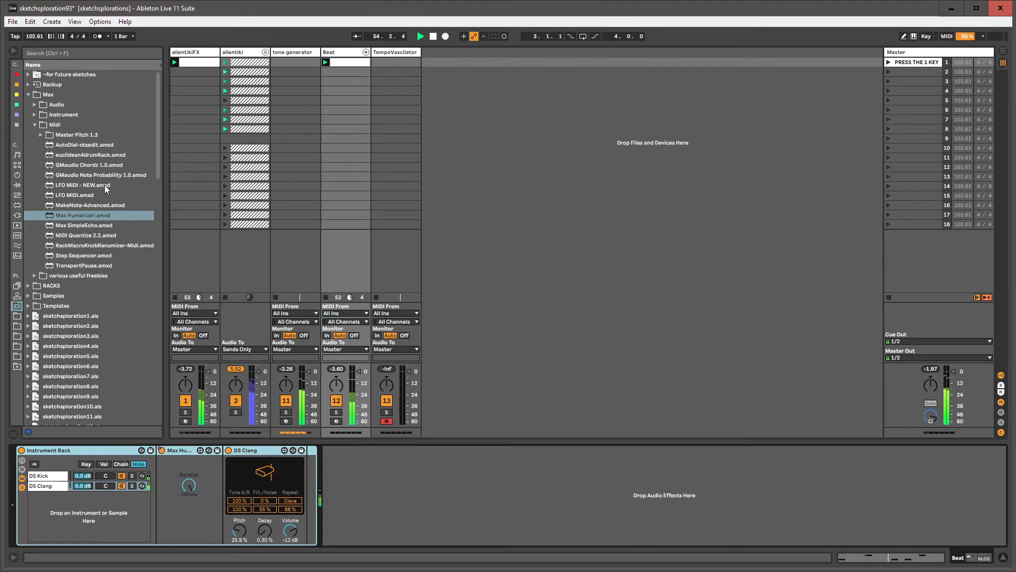
click(35, 126)
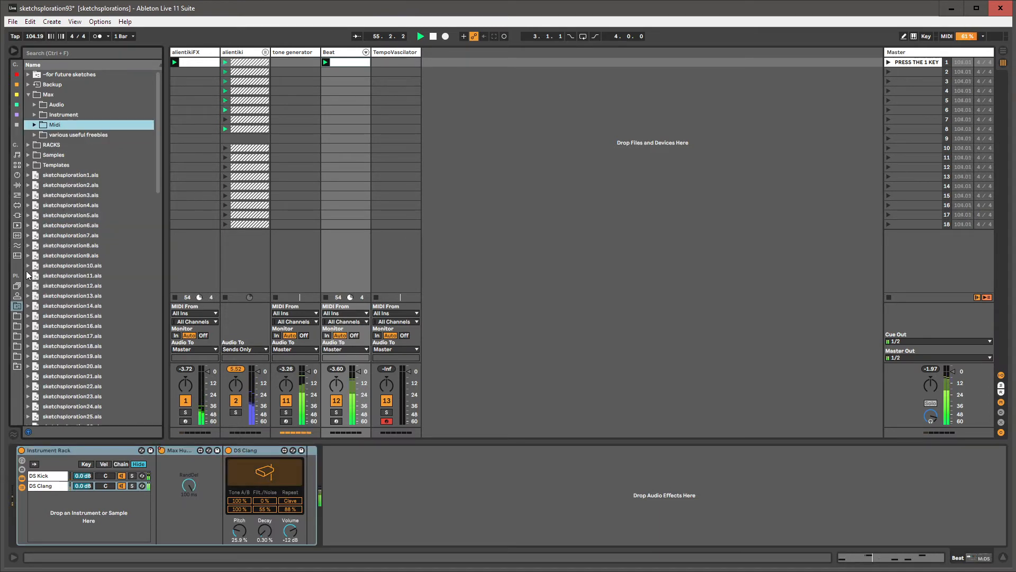
click(18, 175)
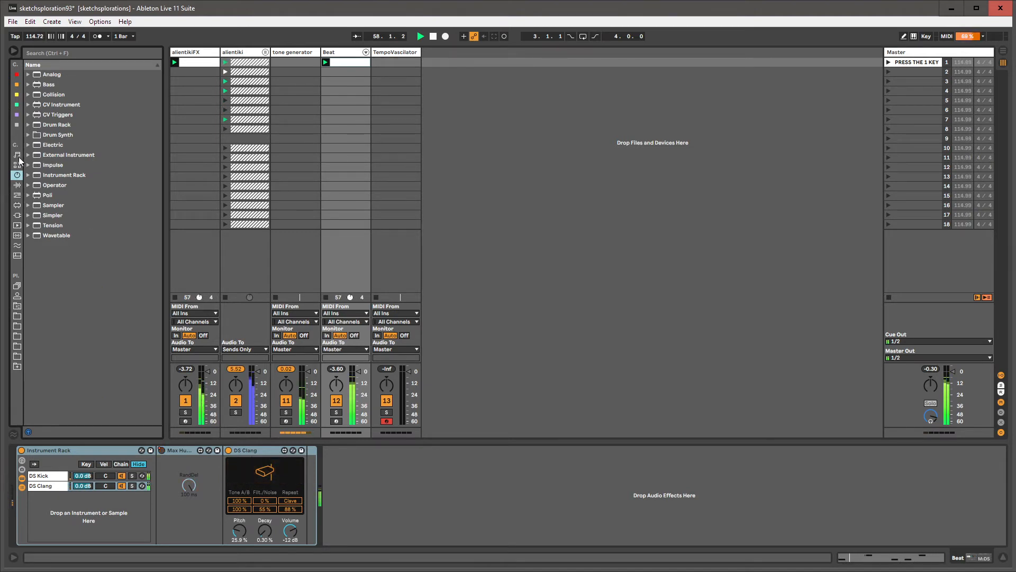
click(29, 126)
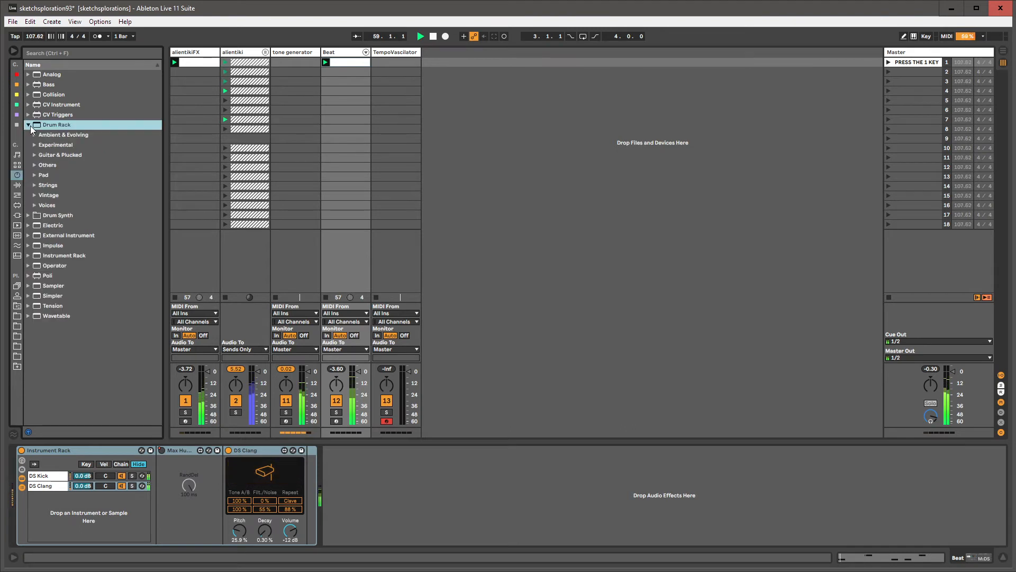
click(28, 135)
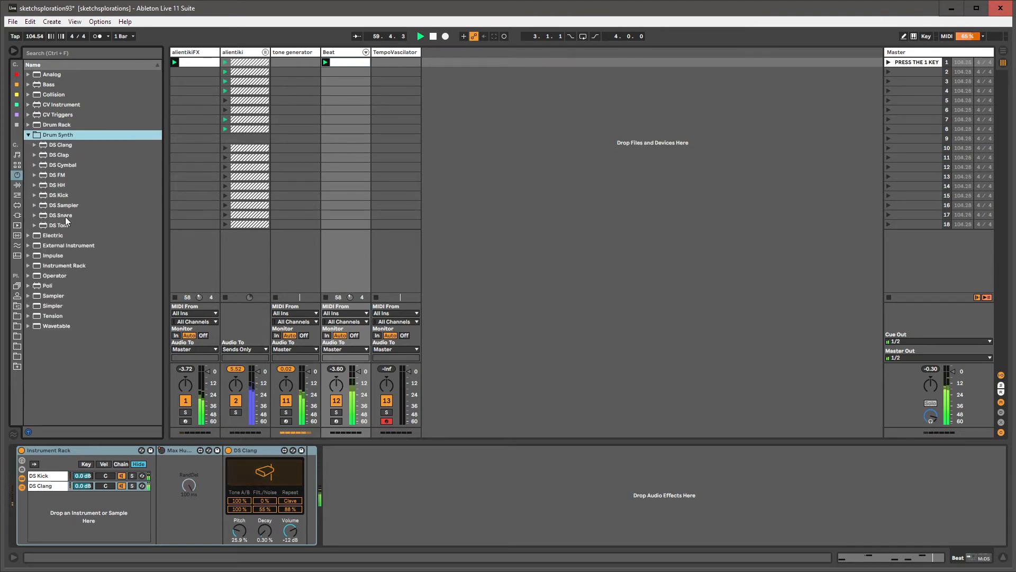
click(57, 177)
drag(56, 174, 99, 497)
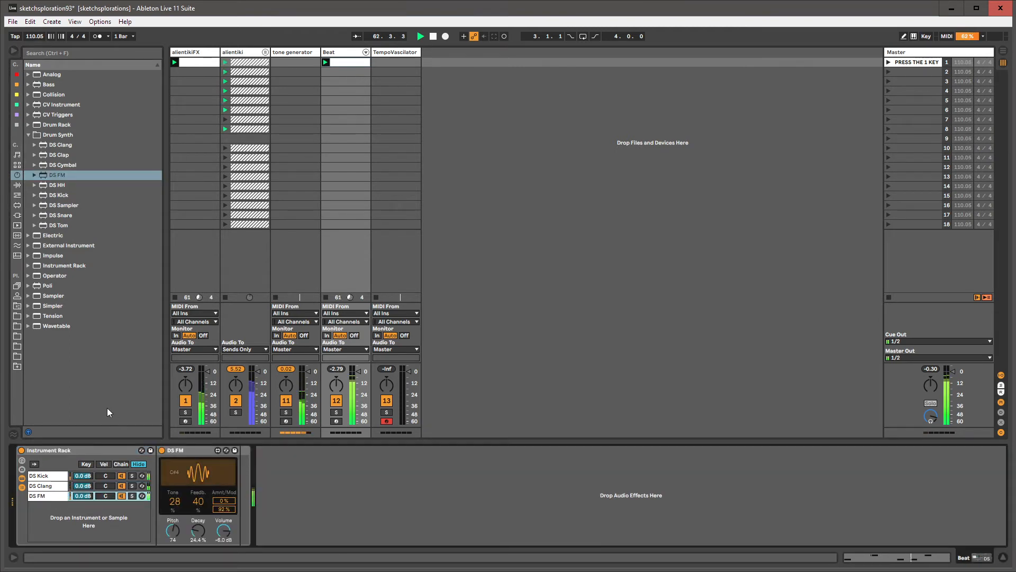
Narrow the DS FM chain's key zone to a single key just above the DS Clang zone.
click(86, 464)
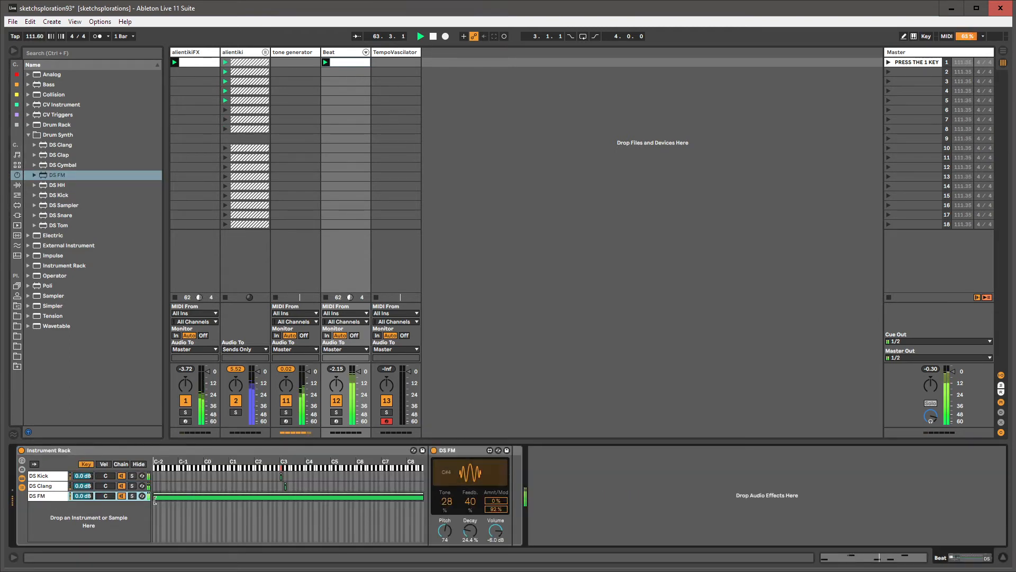
drag(155, 500, 288, 510)
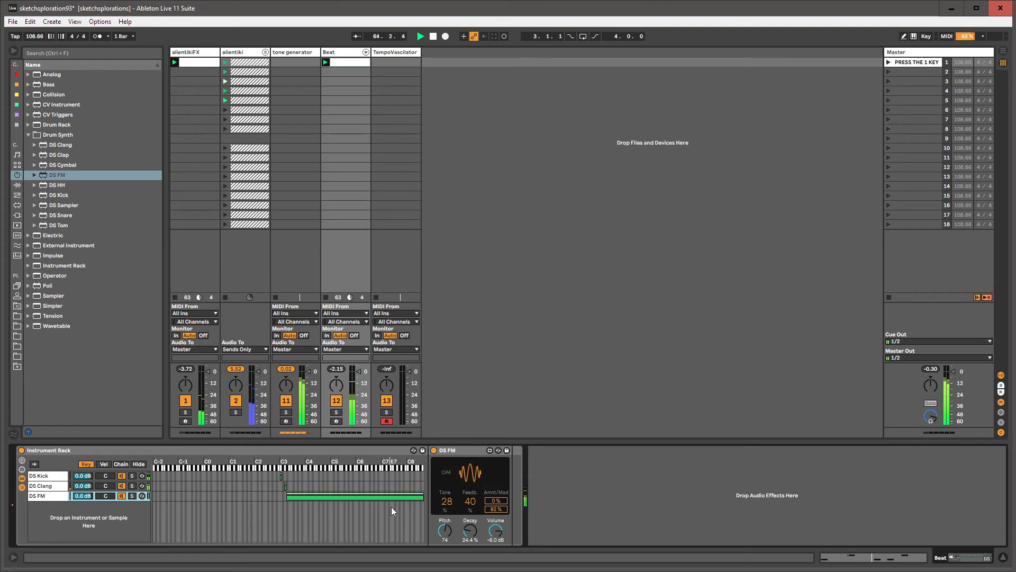
drag(418, 498, 288, 498)
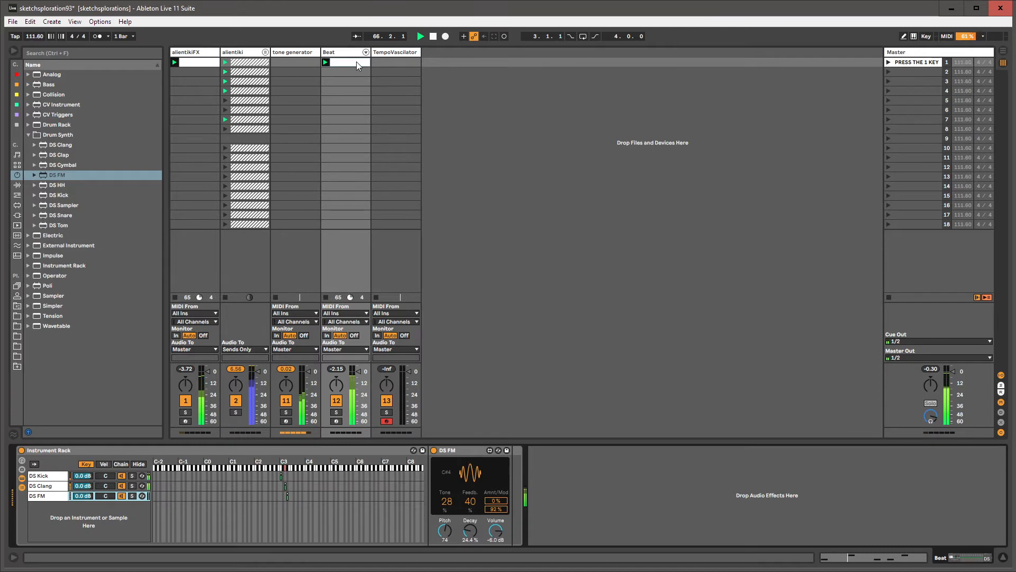
Add a sixteenth note to the Beat clip just after 1.2.3 and place it on E3.
click(357, 66)
click(118, 450)
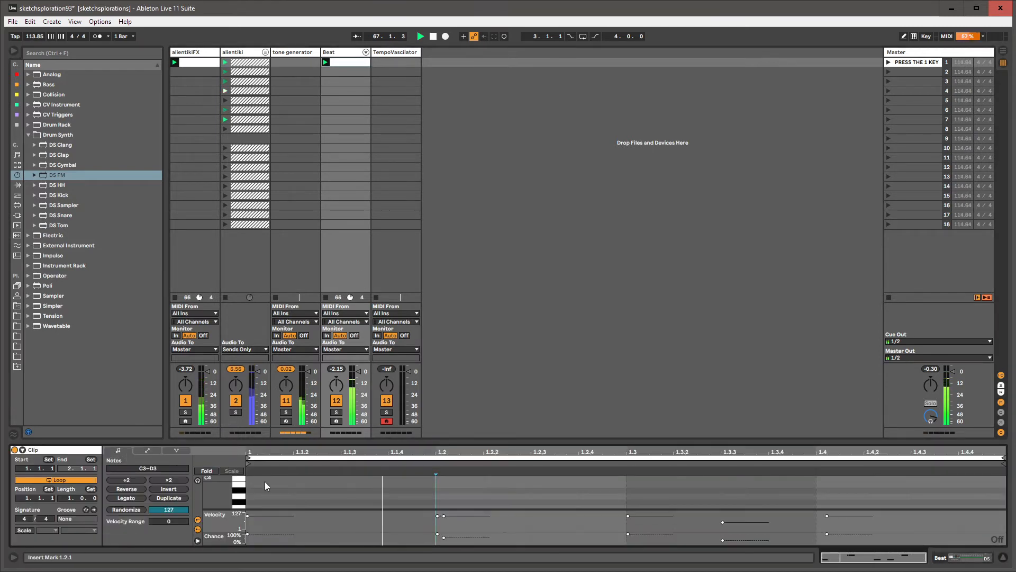
double_click(557, 496)
drag(534, 441, 532, 357)
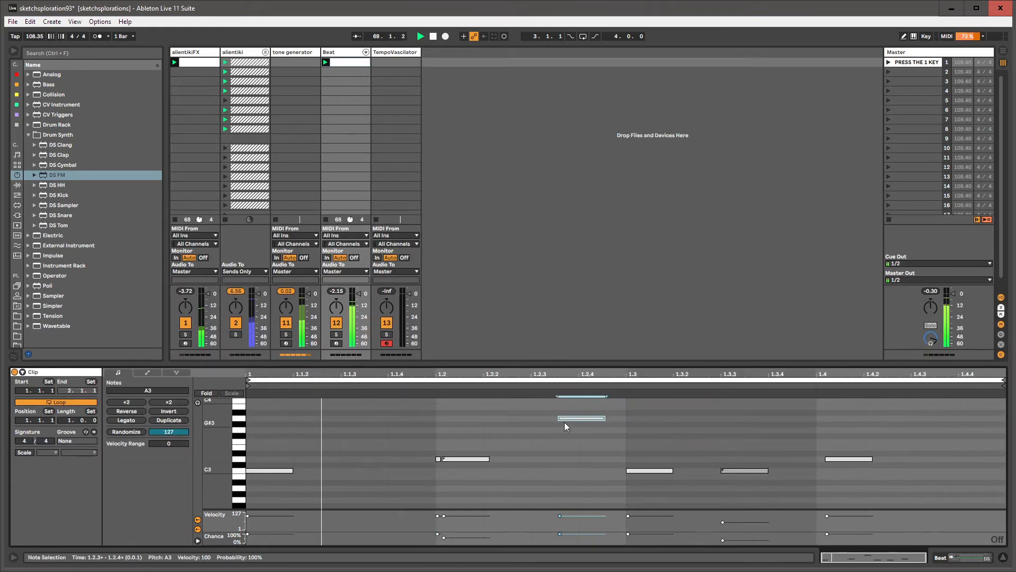
drag(569, 418, 569, 451)
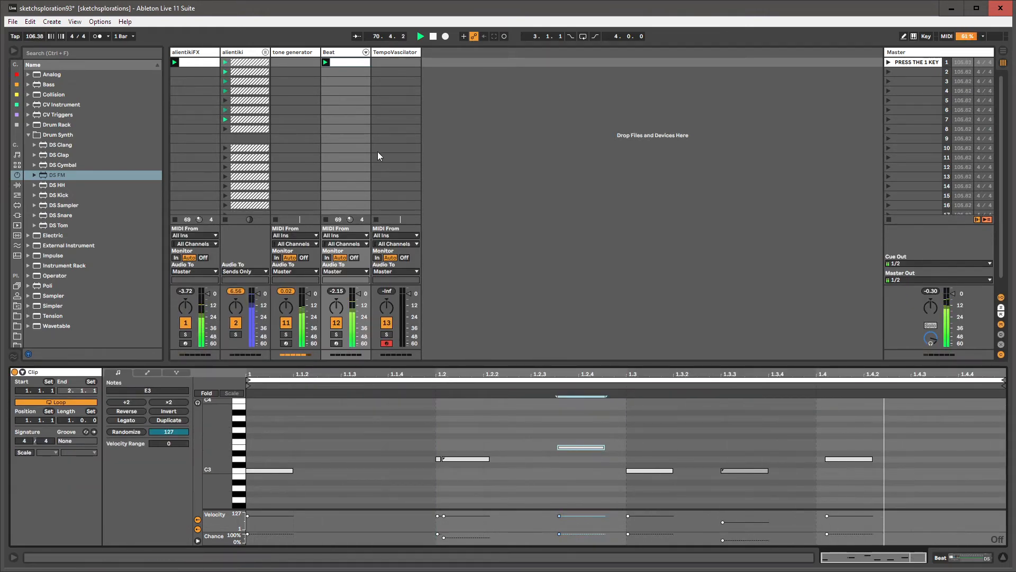
Shape DS FM with pitch 125, decay 7.09%, feedback 100%, tone 22%, amount 73% and mod 3%.
double_click(349, 51)
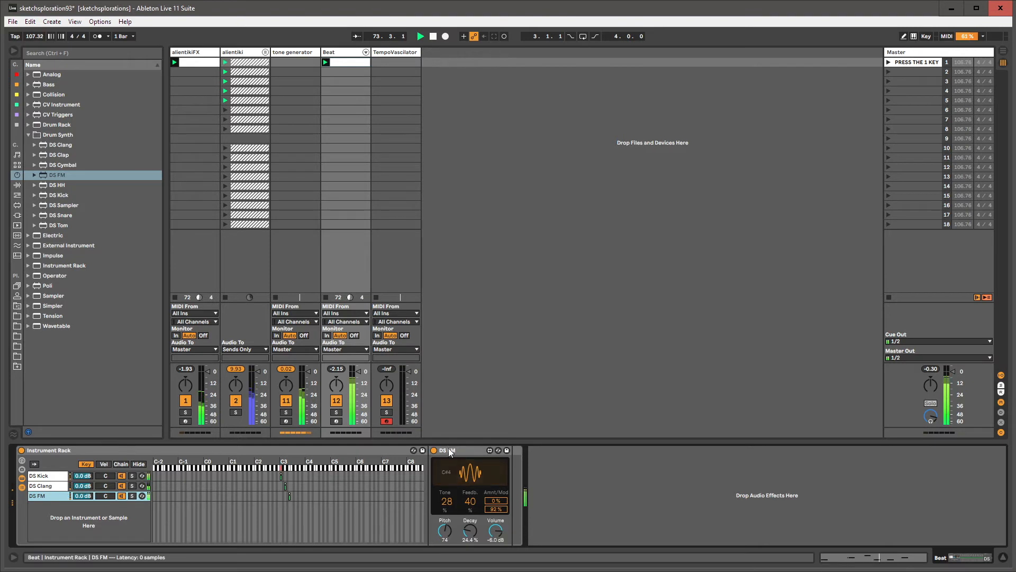
drag(467, 530, 466, 543)
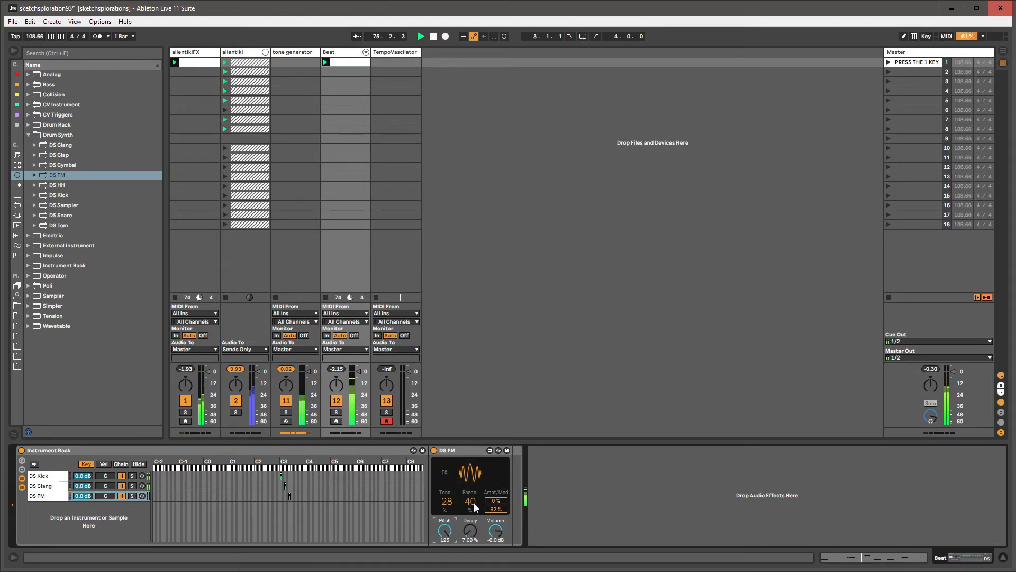
drag(475, 507, 474, 476)
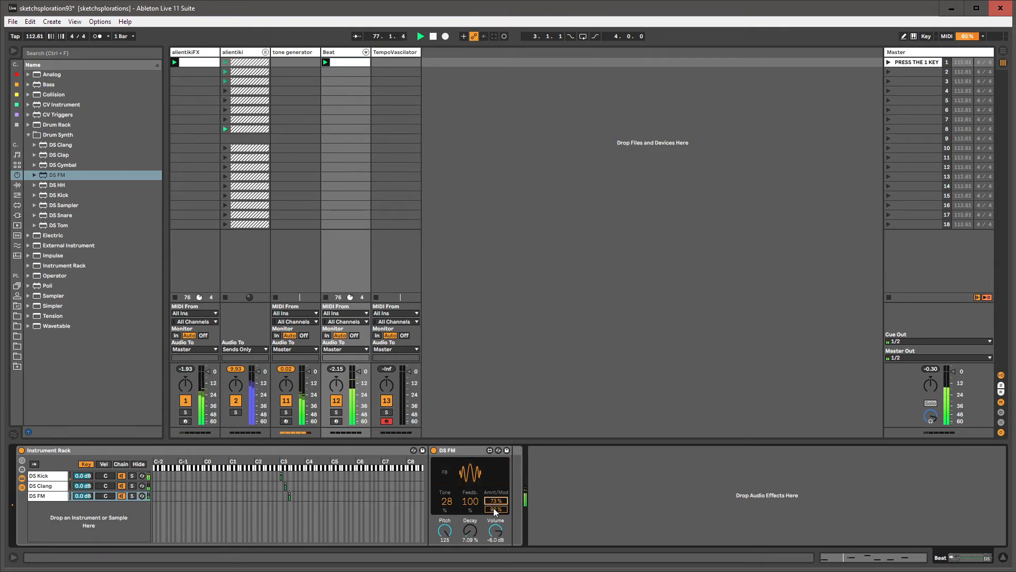
drag(495, 511, 495, 546)
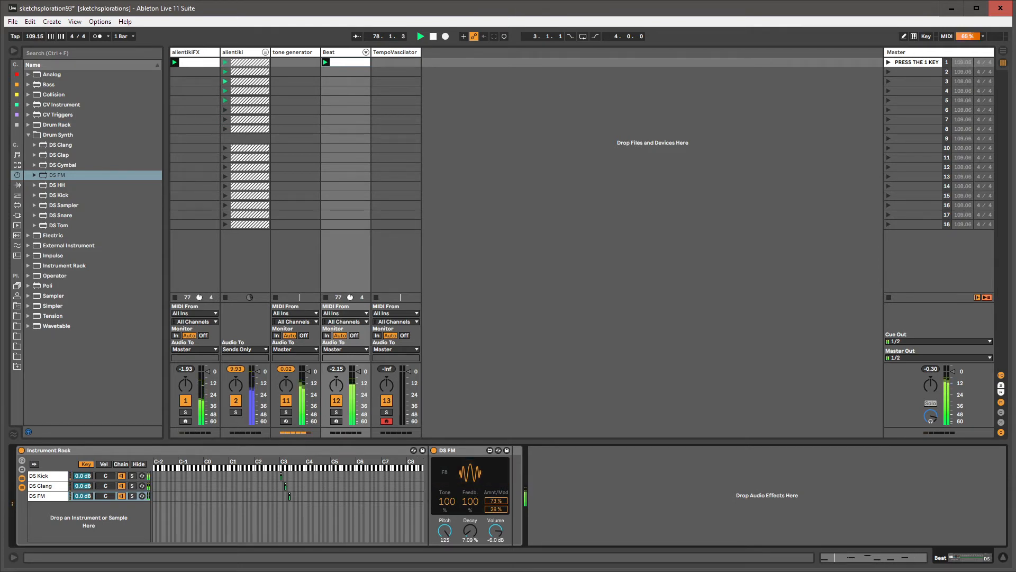
drag(447, 501, 491, 539)
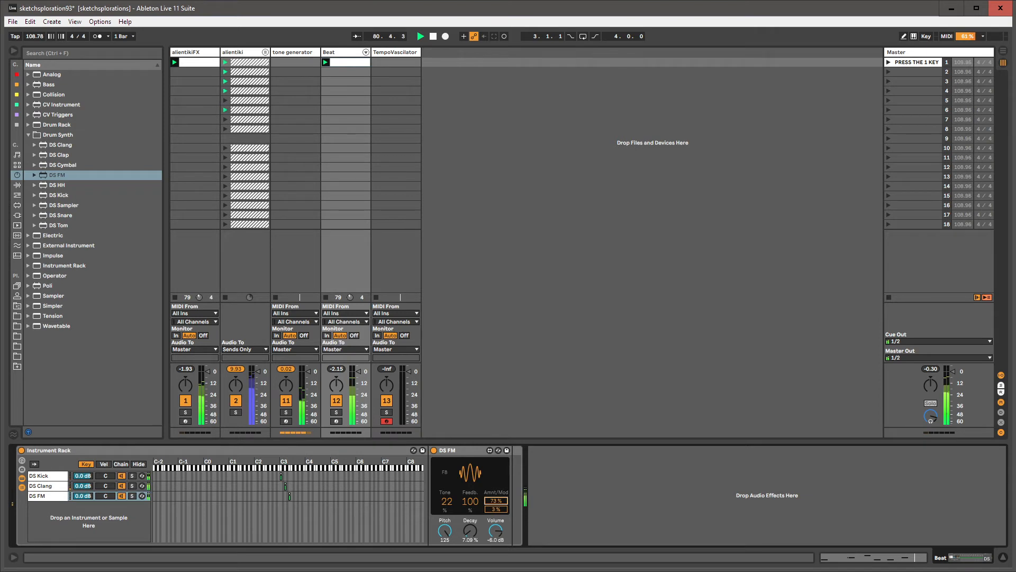
Retune DS FM to tone 0%, feedback 45%, decay 2.36%, amount 3% and mod 21%.
drag(496, 501, 495, 458)
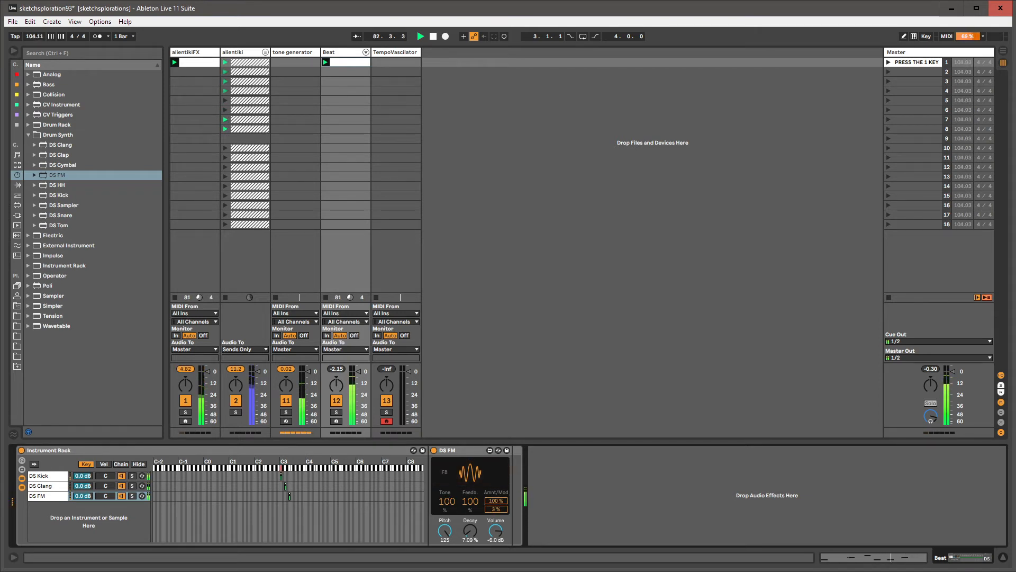
drag(470, 500, 469, 540)
drag(447, 500, 447, 530)
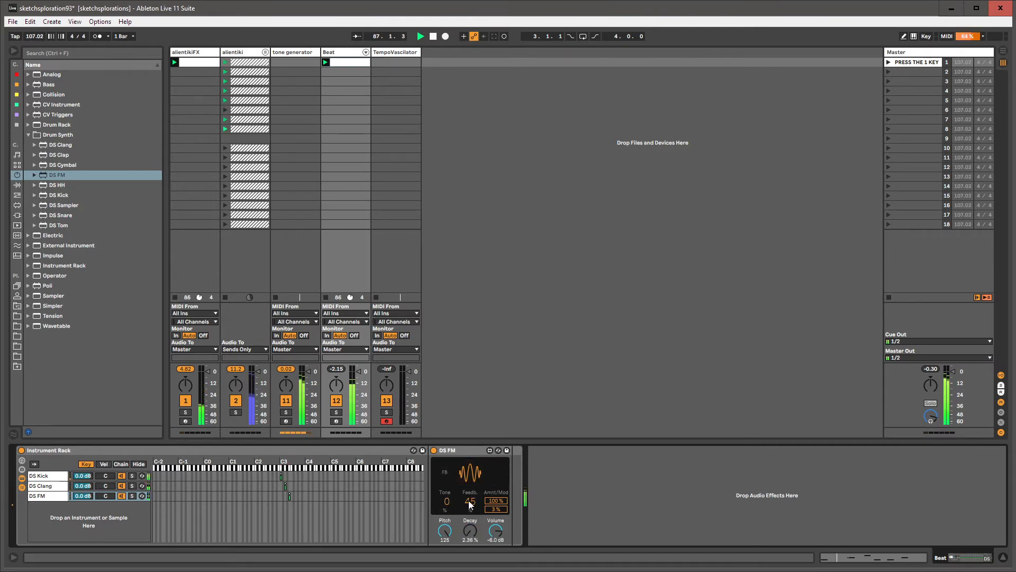
drag(503, 509, 502, 500)
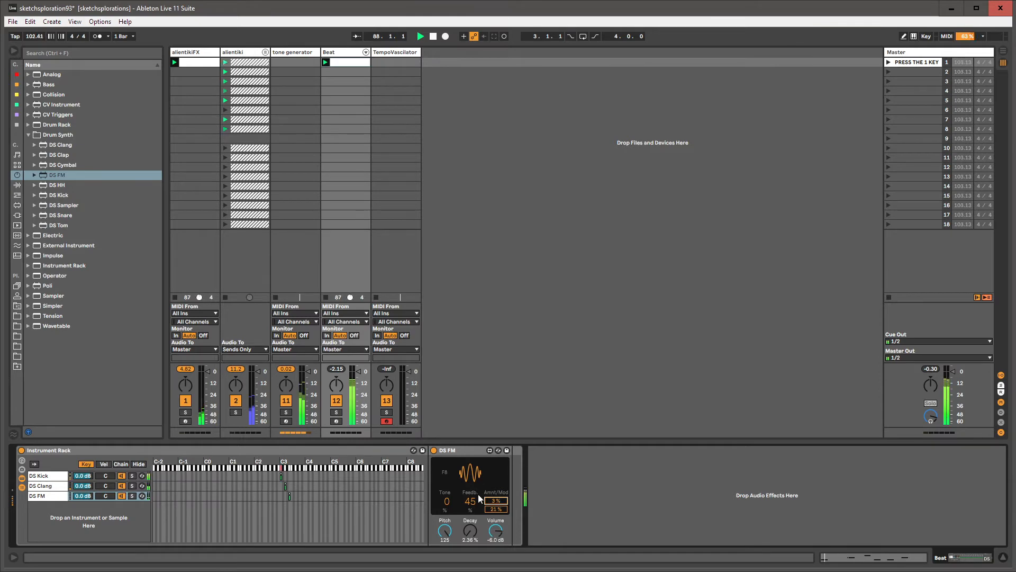
Unlink the DS FM Tone envelope from the Beat clip's loop and extend its own loop length to about 2.1.2.
right_click(443, 502)
click(448, 519)
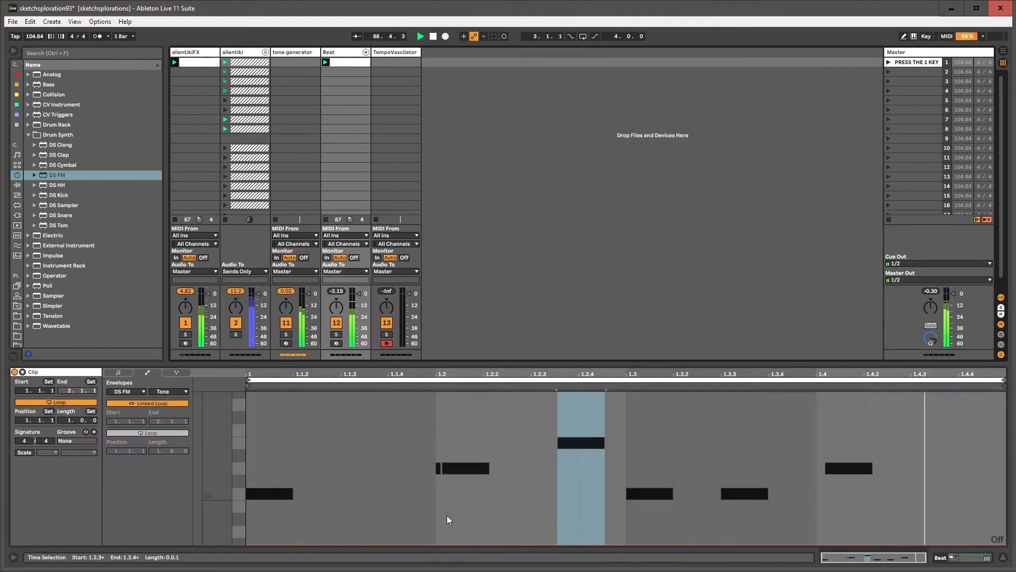
drag(316, 364, 326, 444)
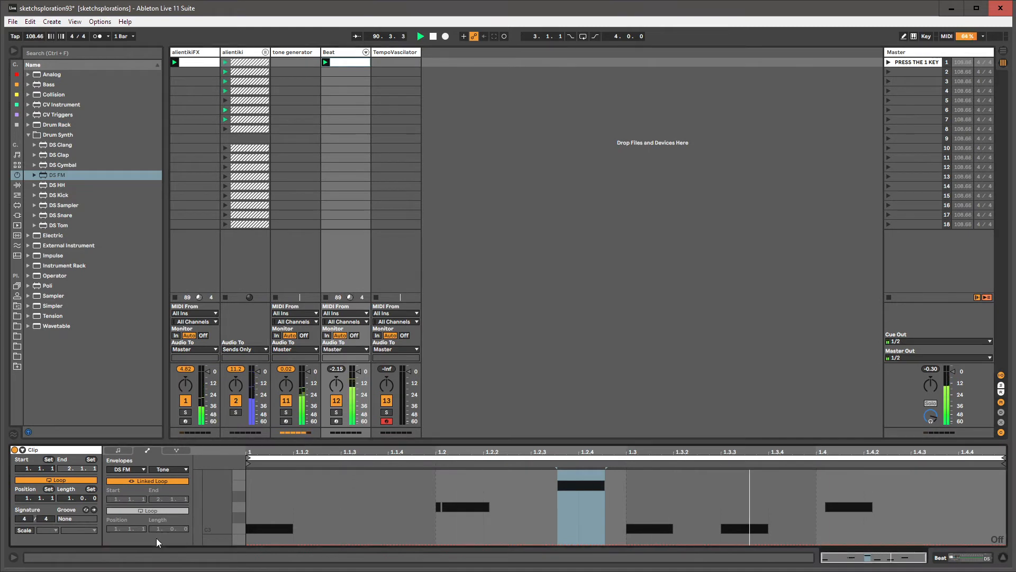
click(134, 481)
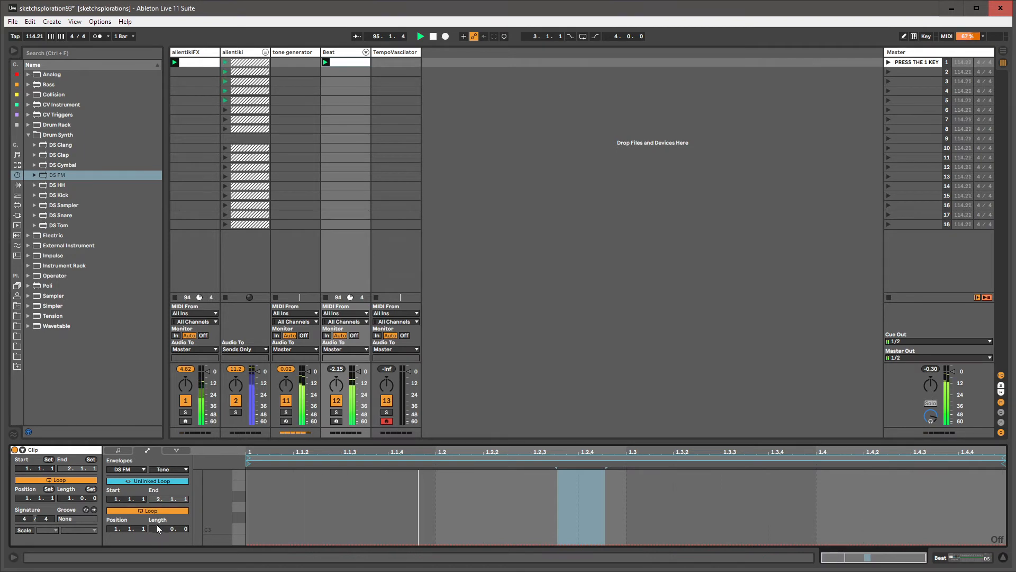
drag(159, 530, 185, 523)
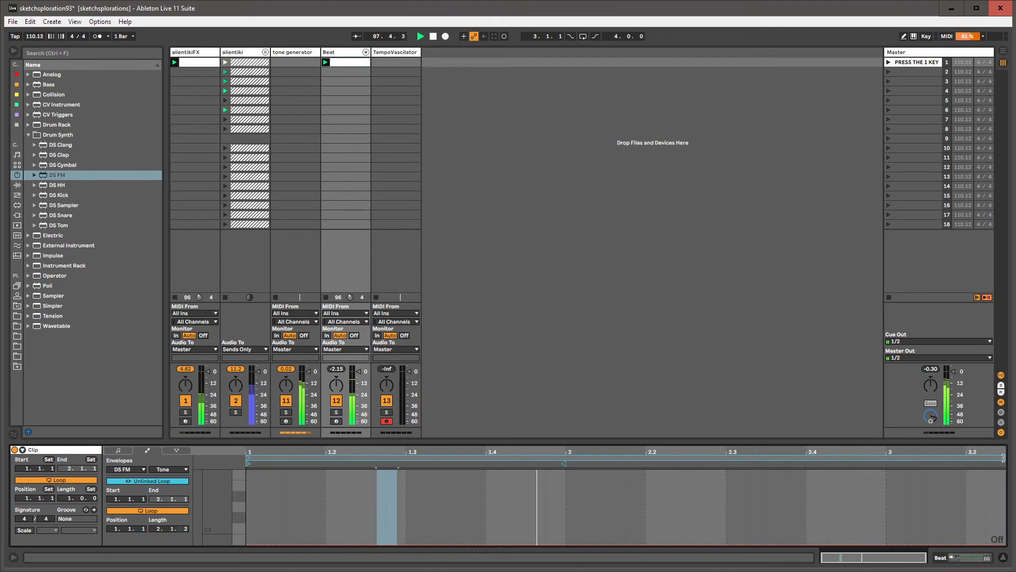
click(1004, 459)
Unlink the DS FM Feedb. envelope from the clip, turn off its loop and set its length to about 1.1.1.
key(shift+Tab)
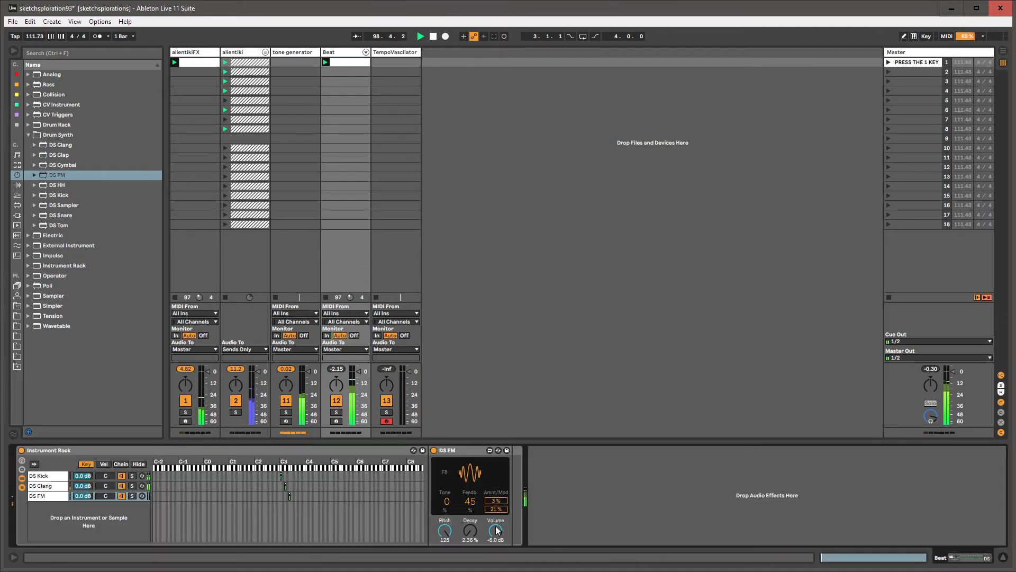
right_click(472, 509)
click(485, 525)
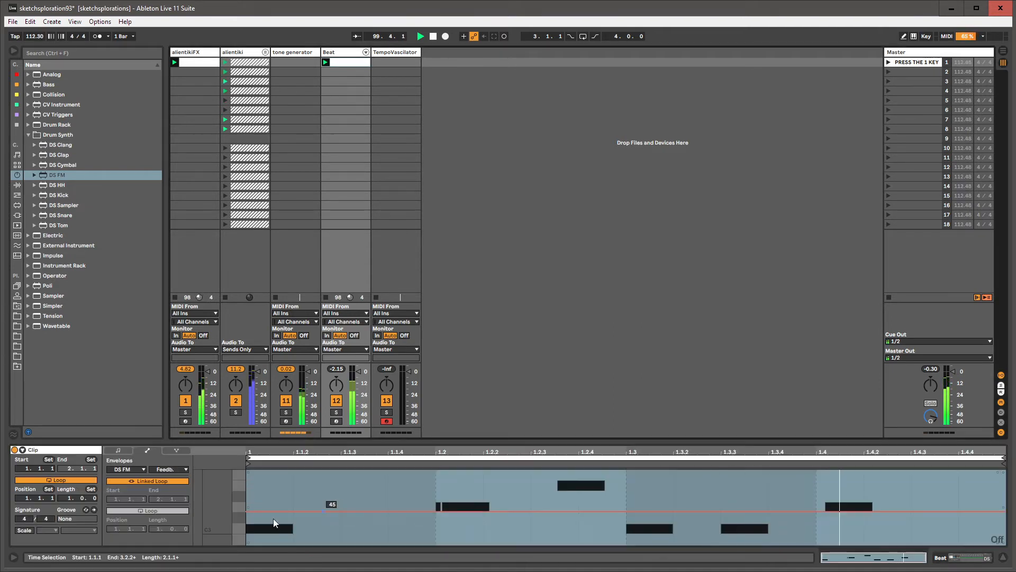
click(149, 481)
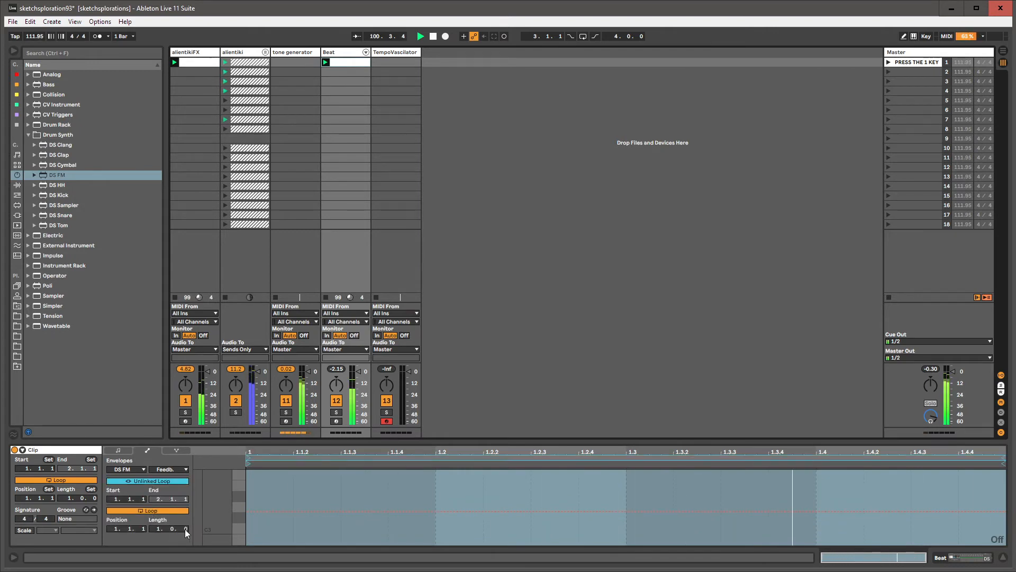
drag(185, 529, 185, 516)
click(185, 511)
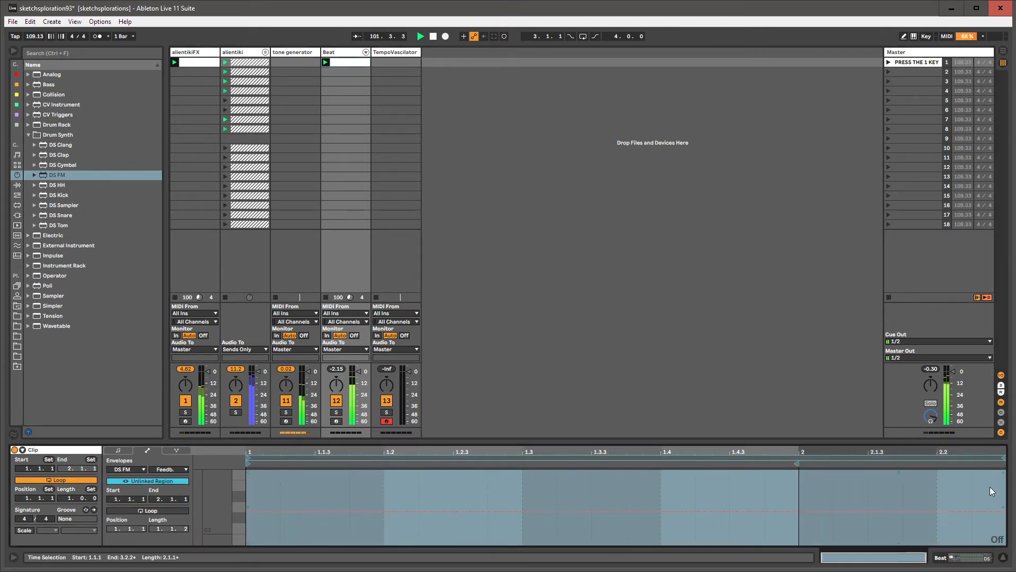
drag(1004, 458, 998, 458)
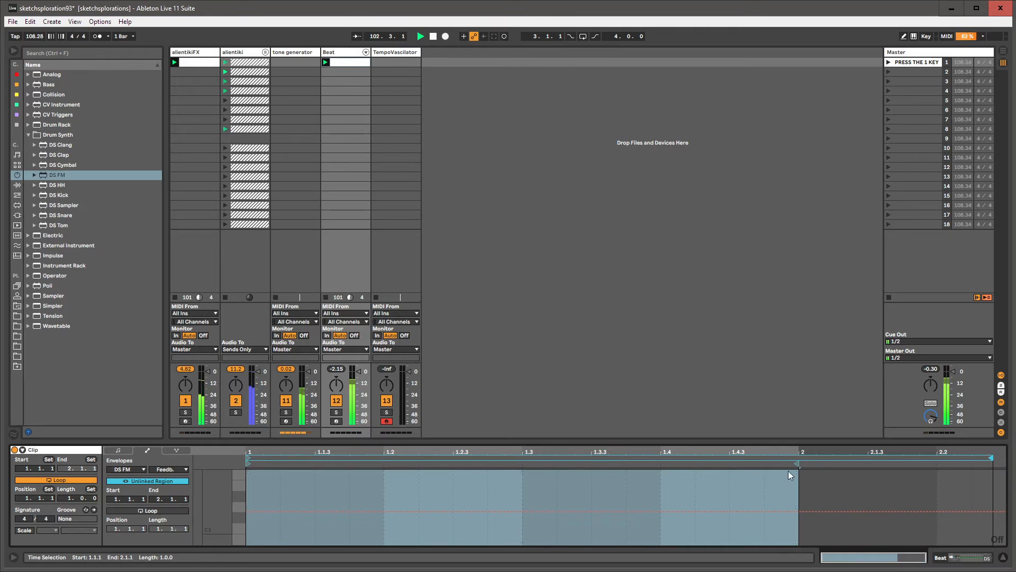
Extend the Feedb. envelope's region end to 2.1.3 and give the DS FM Amount envelope an unlinked loop about 7.1.2 long.
drag(797, 464, 874, 463)
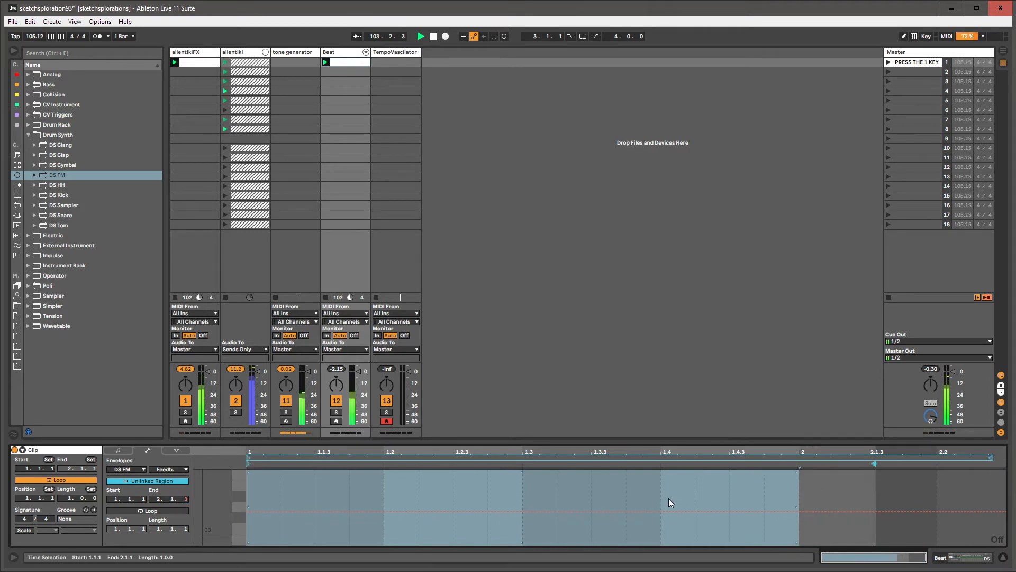
key(shift+Tab)
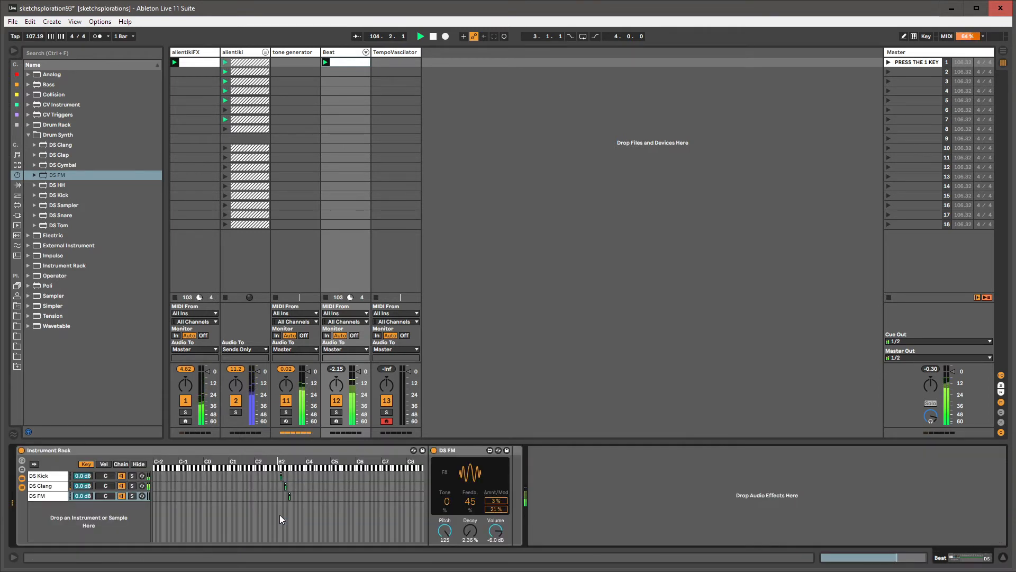
key(shift+Tab)
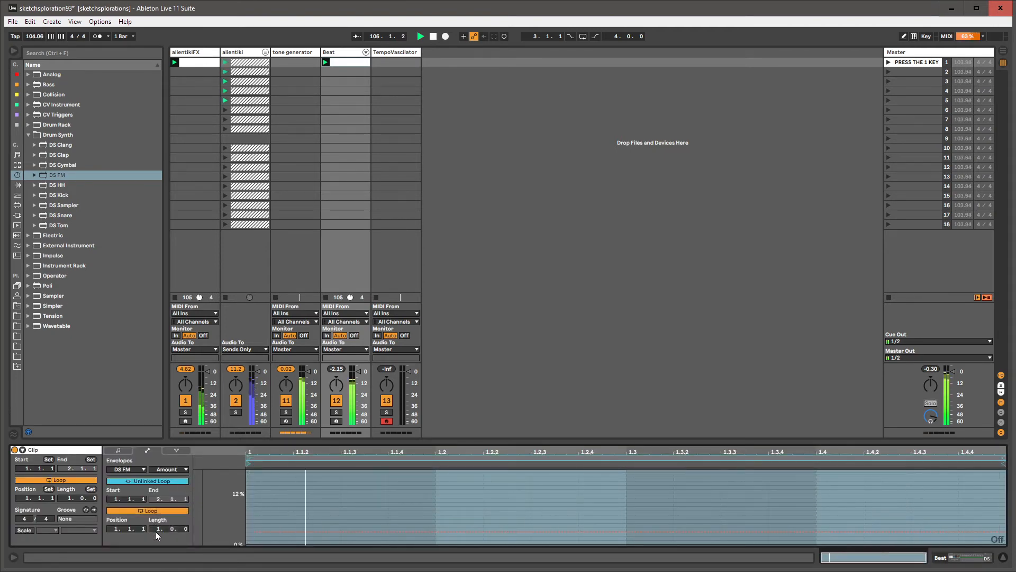
drag(160, 529, 186, 509)
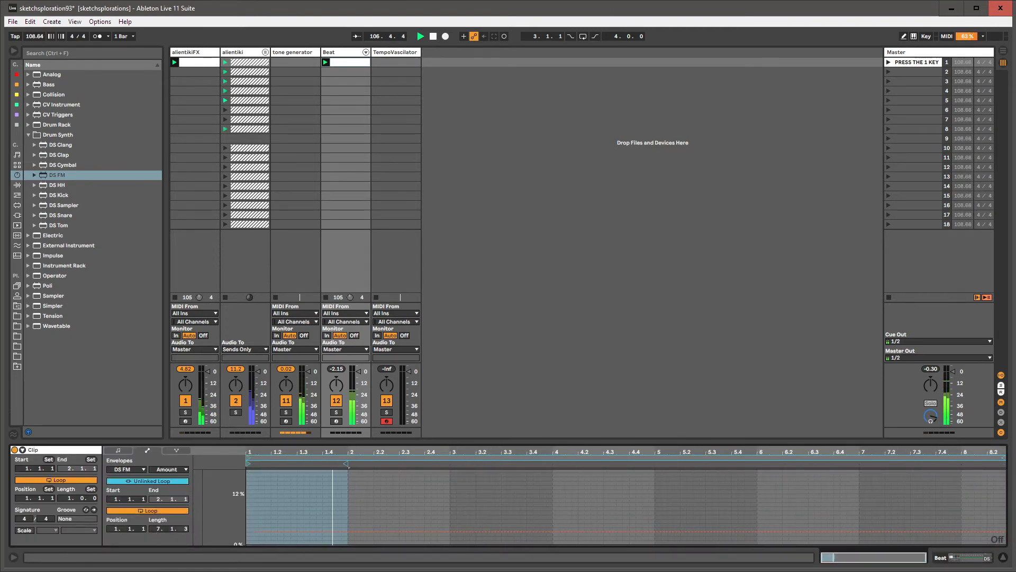
drag(1004, 458, 1000, 459)
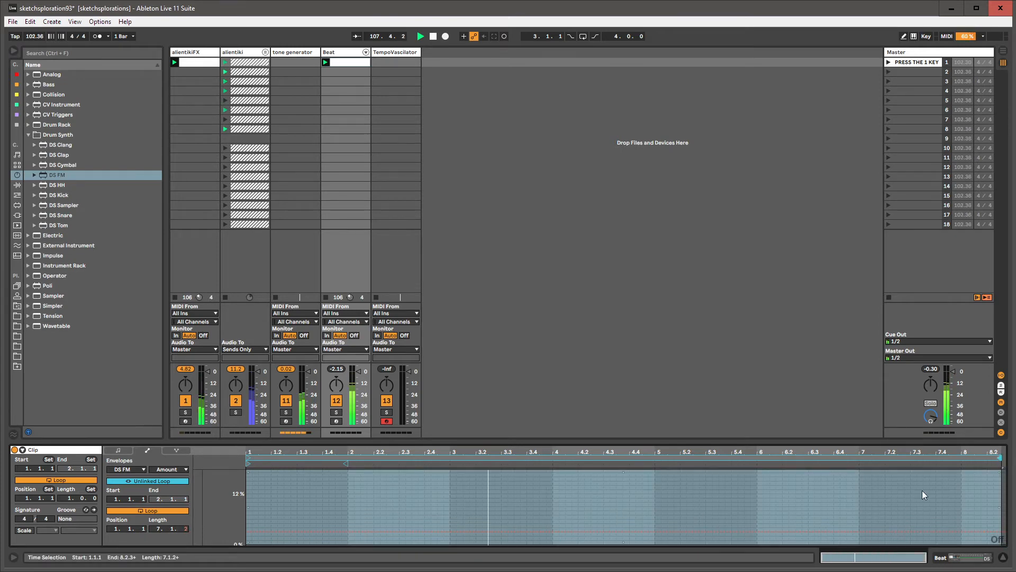
Unlink the DS FM Mod envelope from the Beat clip's loop and extend its own loop length to about 8.2.3.
key(shift+Tab)
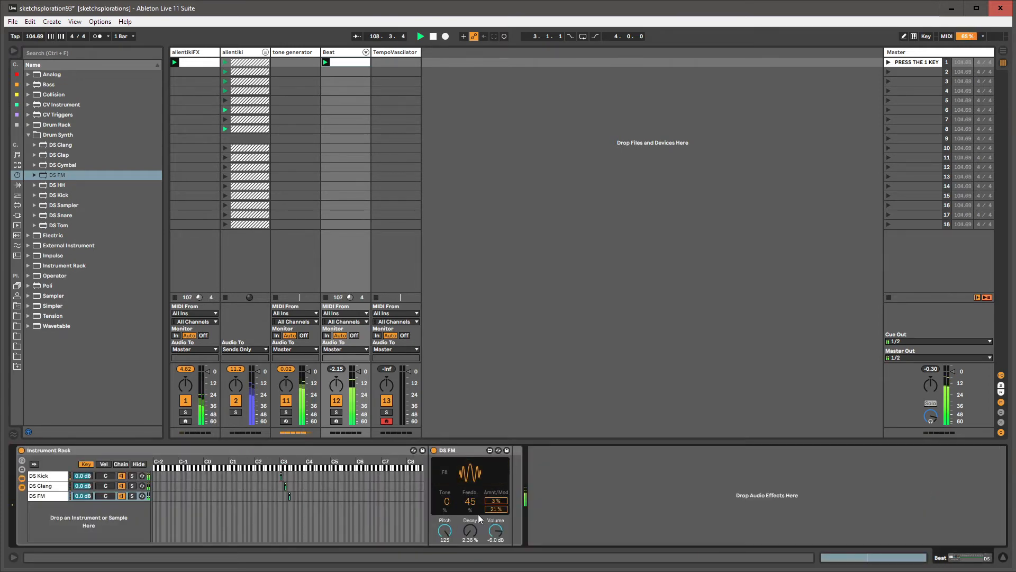
key(shift+Tab)
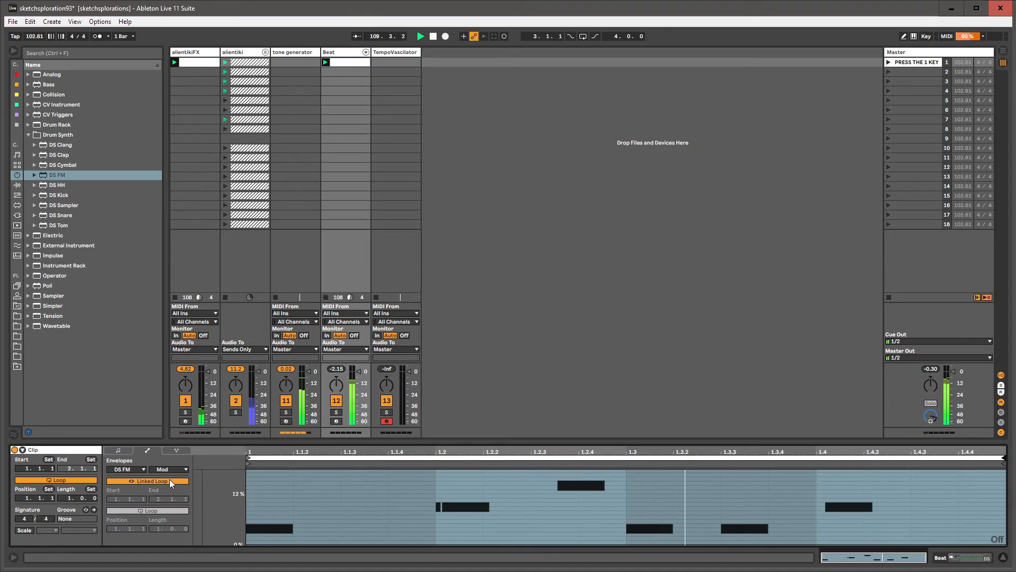
drag(159, 529, 185, 503)
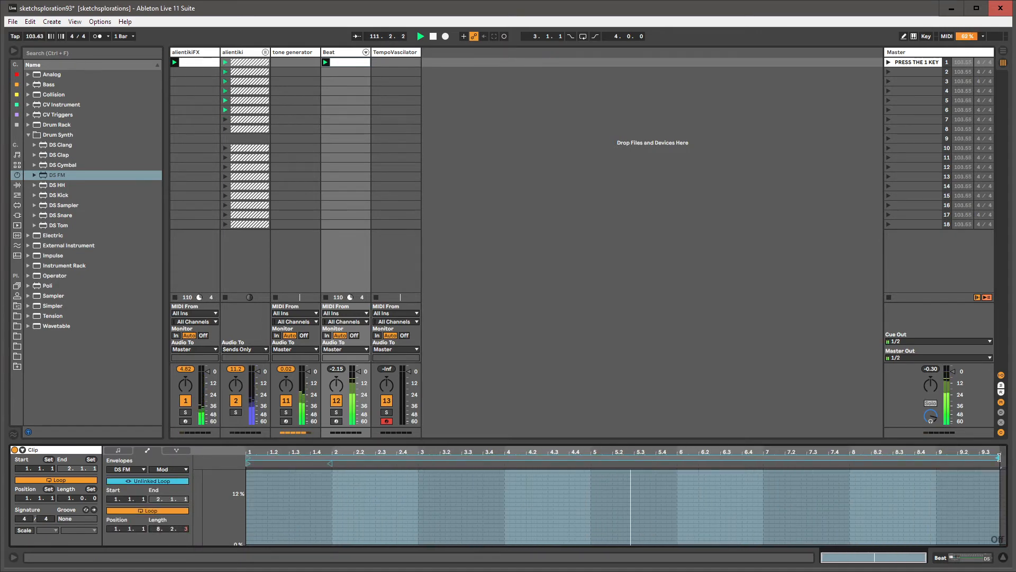
Set DS FM decay to 81.9% and give its Decay envelope an unlinked loop about 12.2.2 long.
key(shift+Tab)
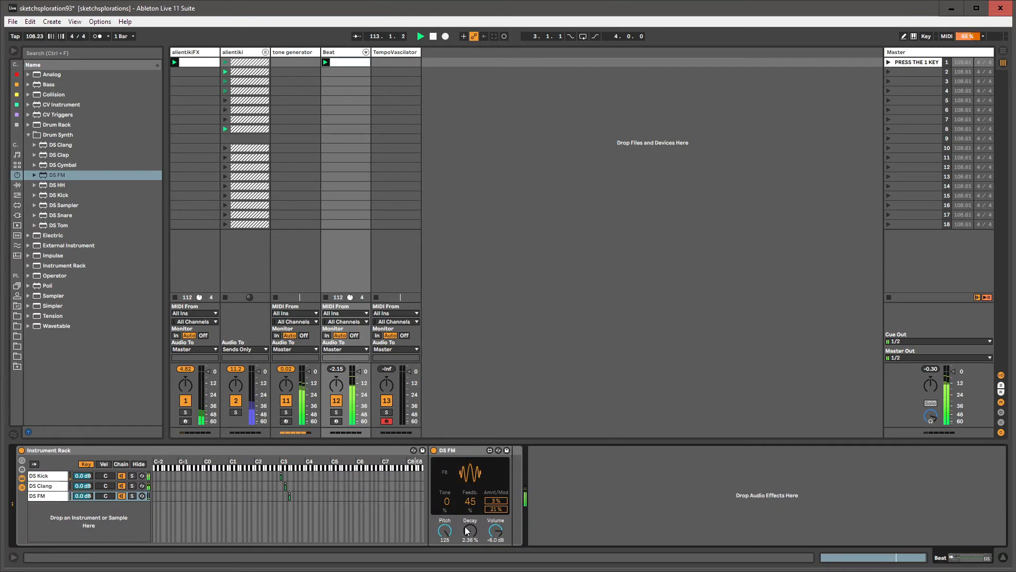
mouse_move(470, 530)
mouse_down()
mouse_move(470, 497)
mouse_move(470, 551)
mouse_up()
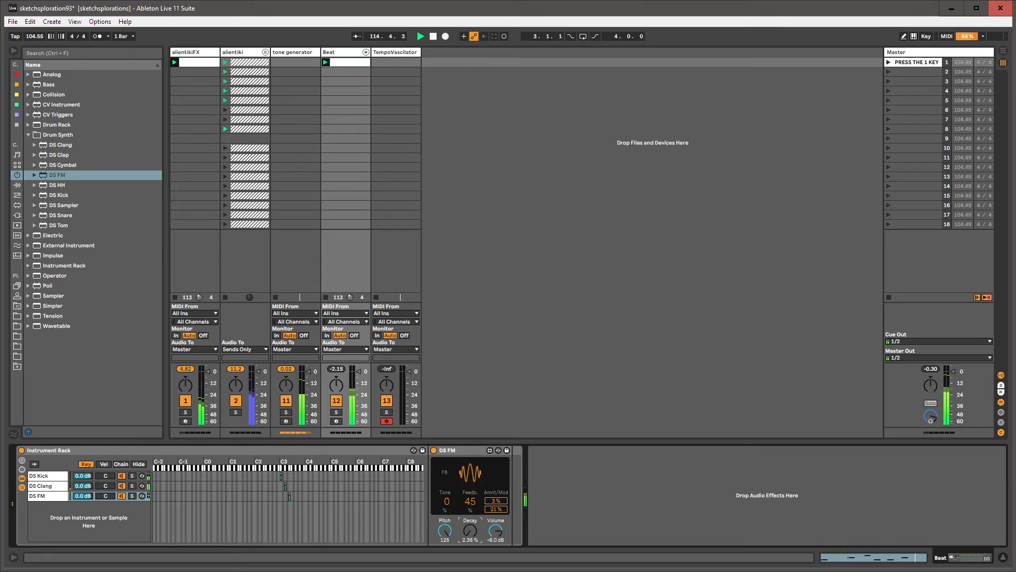
key(shift+Tab)
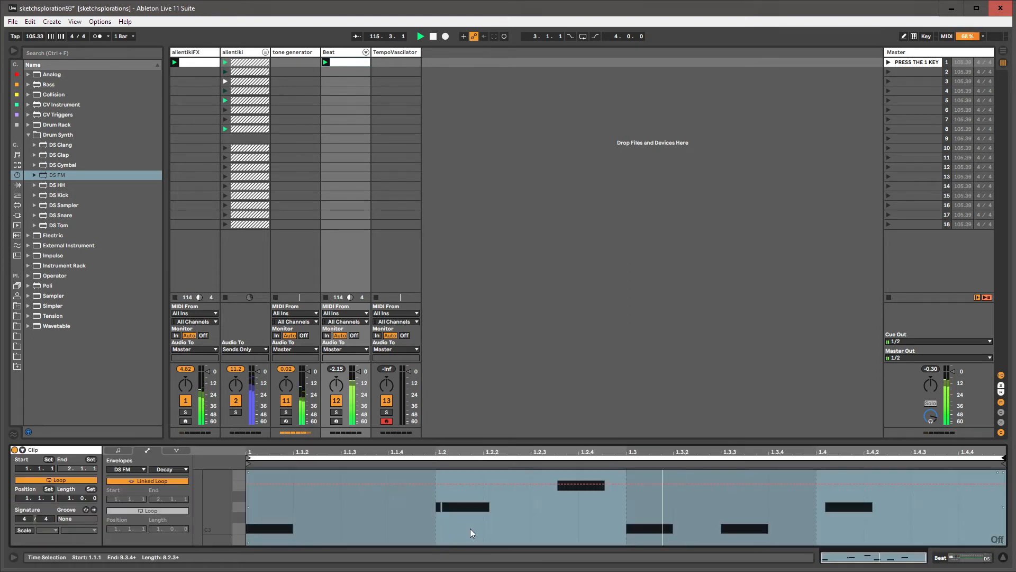
click(155, 481)
drag(159, 529, 188, 532)
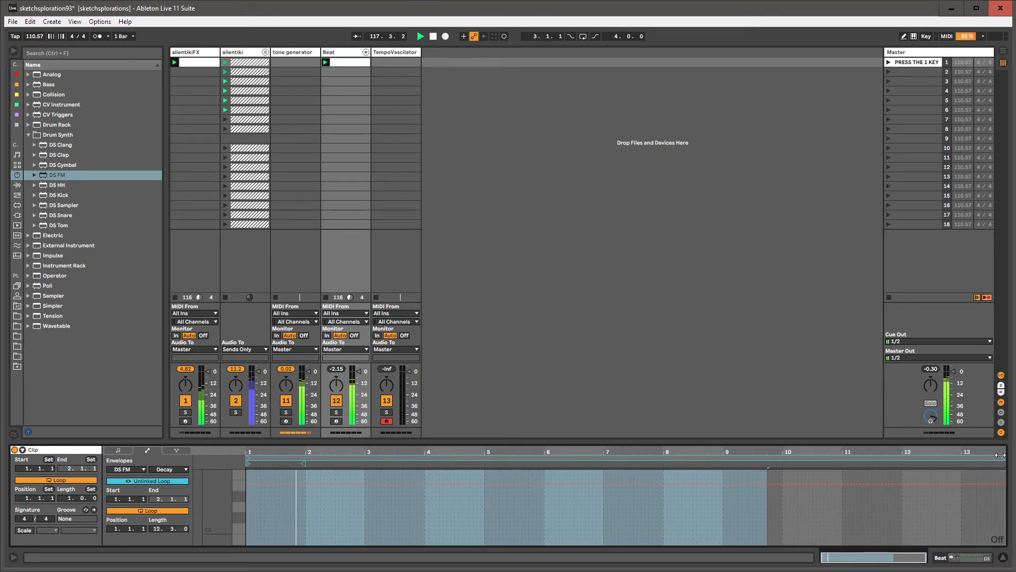
drag(1004, 457, 998, 456)
Set DS FM pitch to 124 and give its Pitch envelope an unlinked loop about 8.0.2 long.
key(shift+Tab)
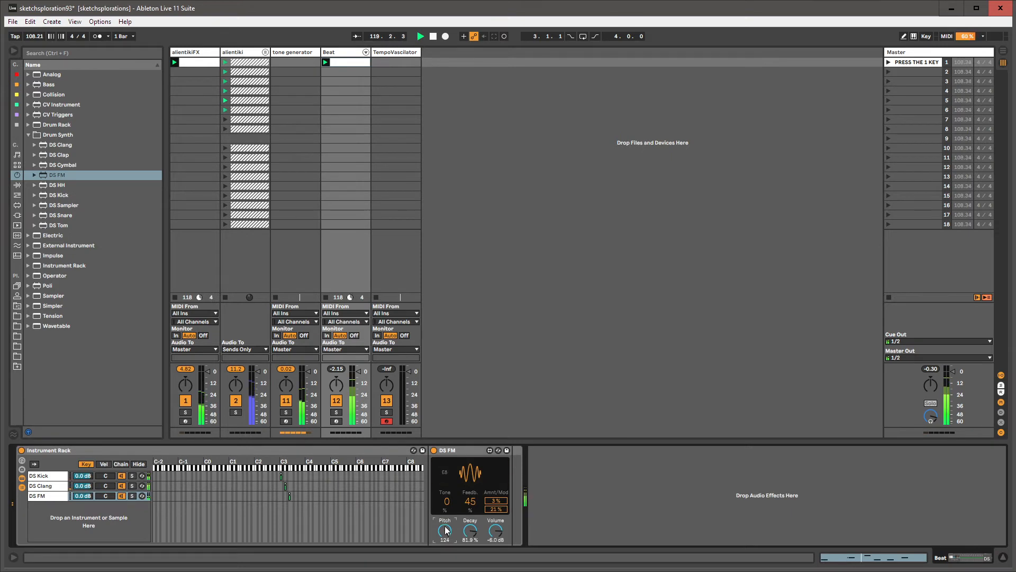
key(shift+Tab)
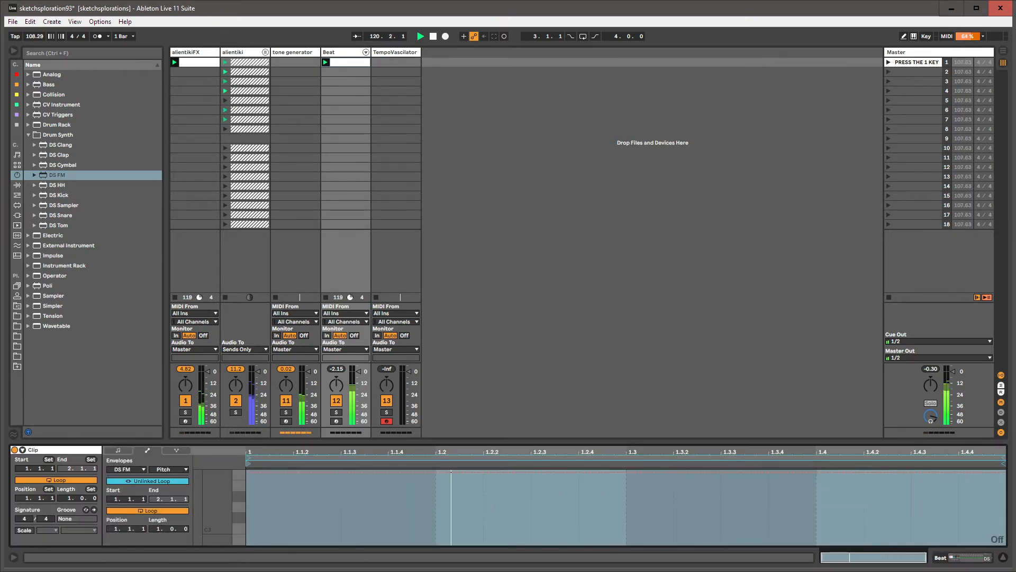
drag(159, 528, 190, 526)
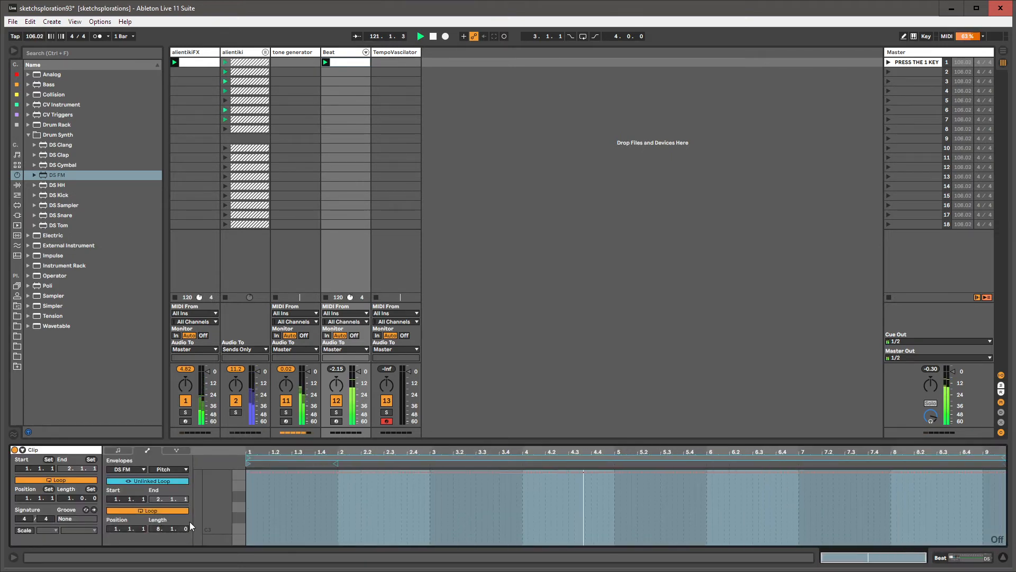
drag(1004, 458, 997, 458)
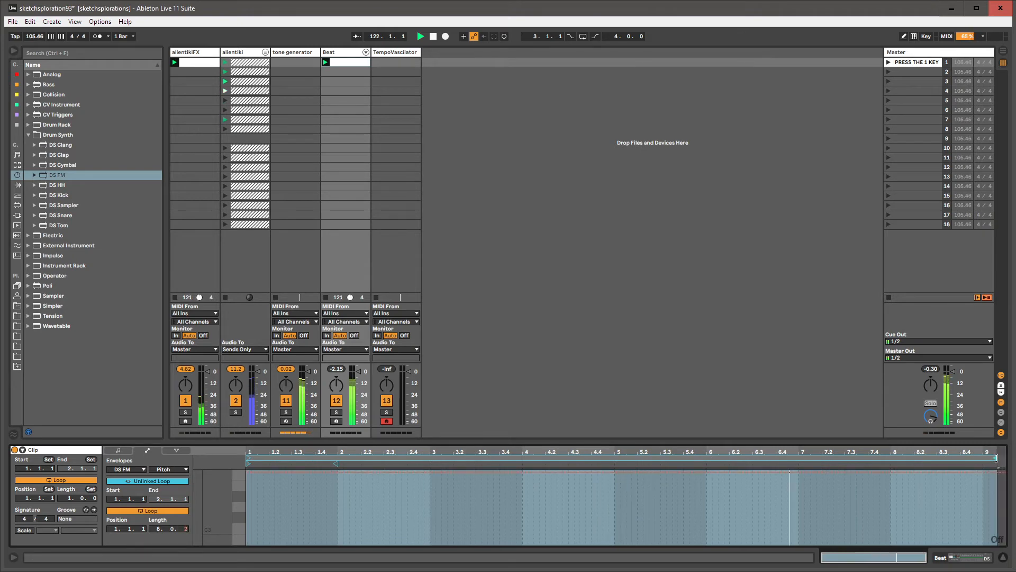
Record live DS FM Tone moves into the unlinked Tone envelope, with low values and occasional peaks, and check the resulting curve.
key(shift+Tab)
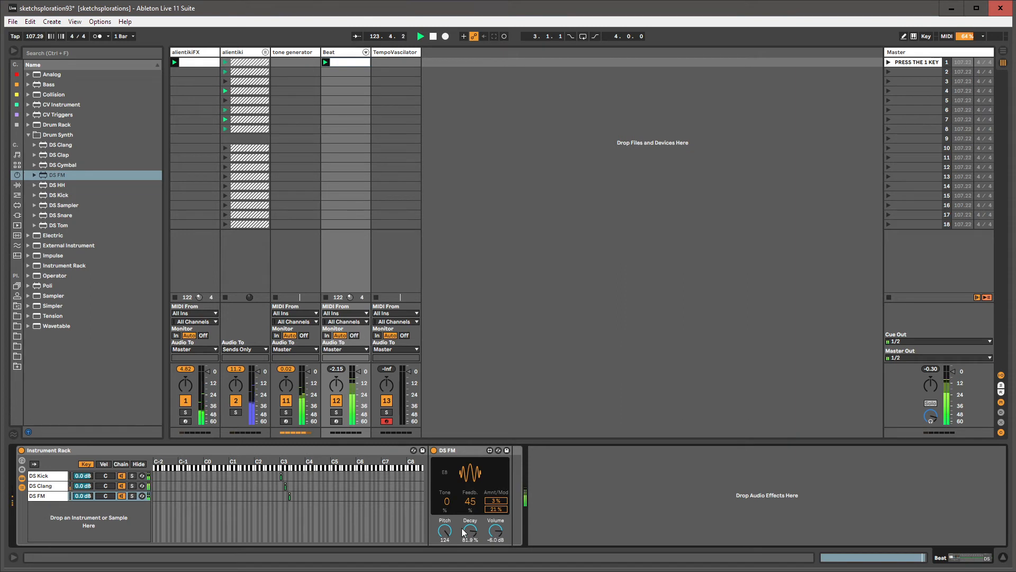
mouse_move(446, 501)
mouse_down()
mouse_move(447, 474)
mouse_move(447, 499)
mouse_up()
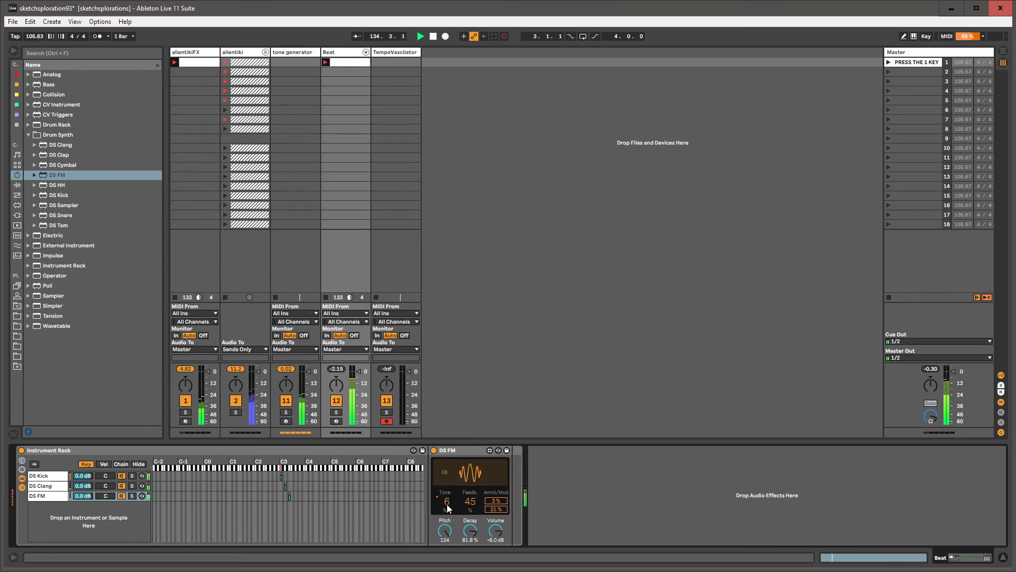
key(shift+Tab)
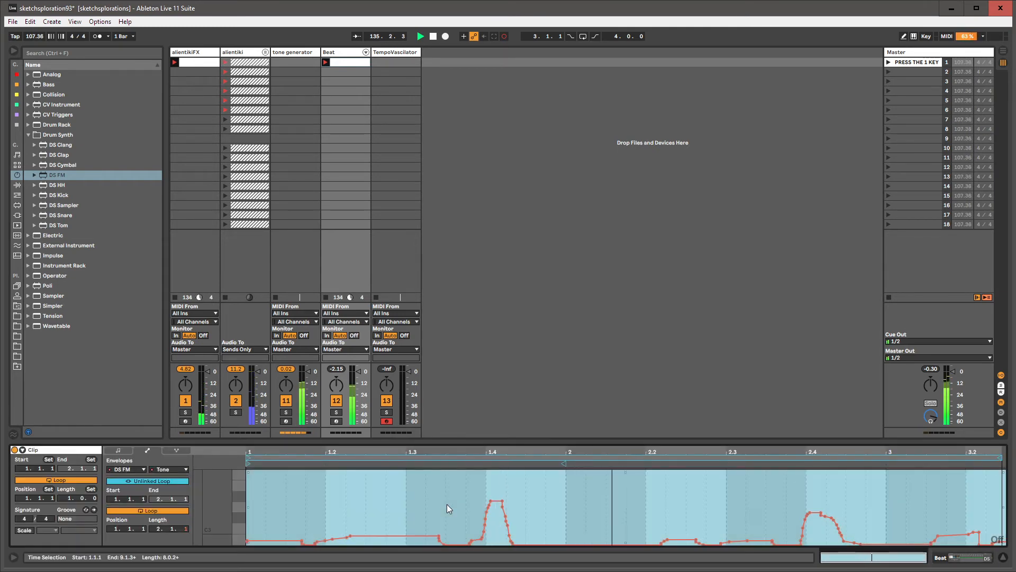
Record wide live DS FM Decay moves into the unlinked Decay envelope and show the recorded curve.
key(shift+Tab)
drag(462, 522, 462, 550)
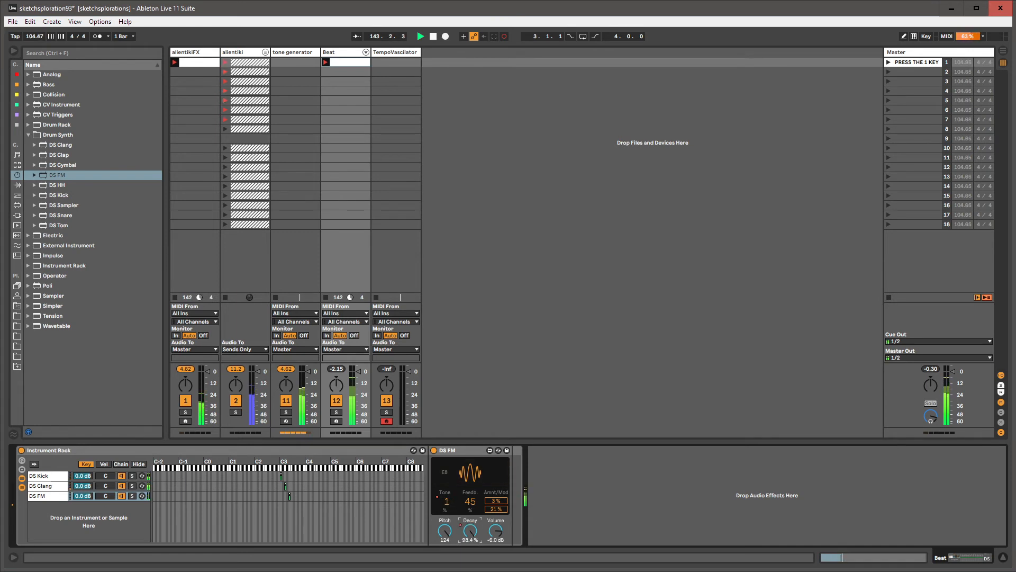
key(shift+Tab)
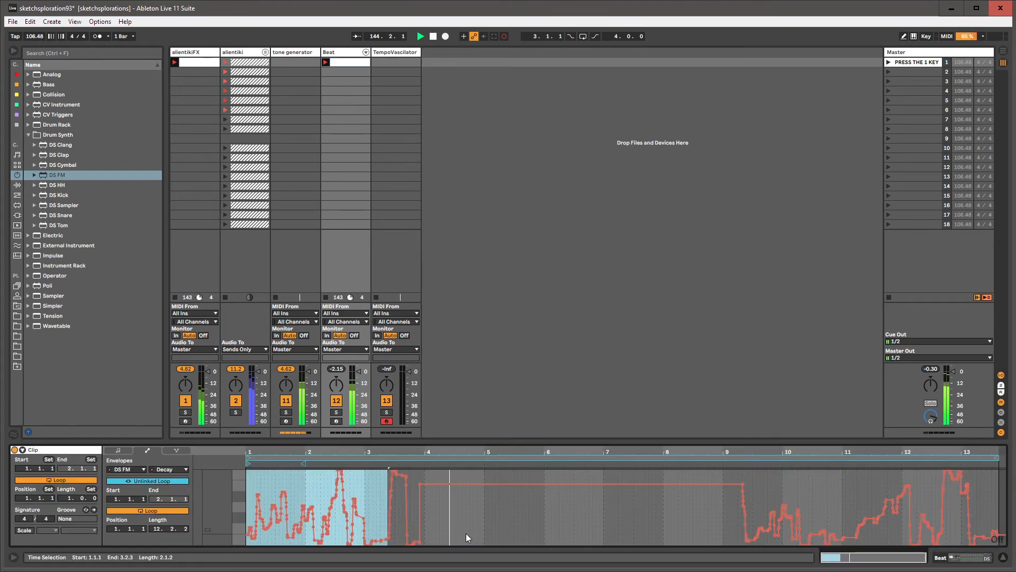
Copy the Decay envelope section from about 9.3.4 to 11.3.1 and paste it into the flat stretch at about 4.1.3.
drag(764, 493, 872, 491)
key(ctrl+c)
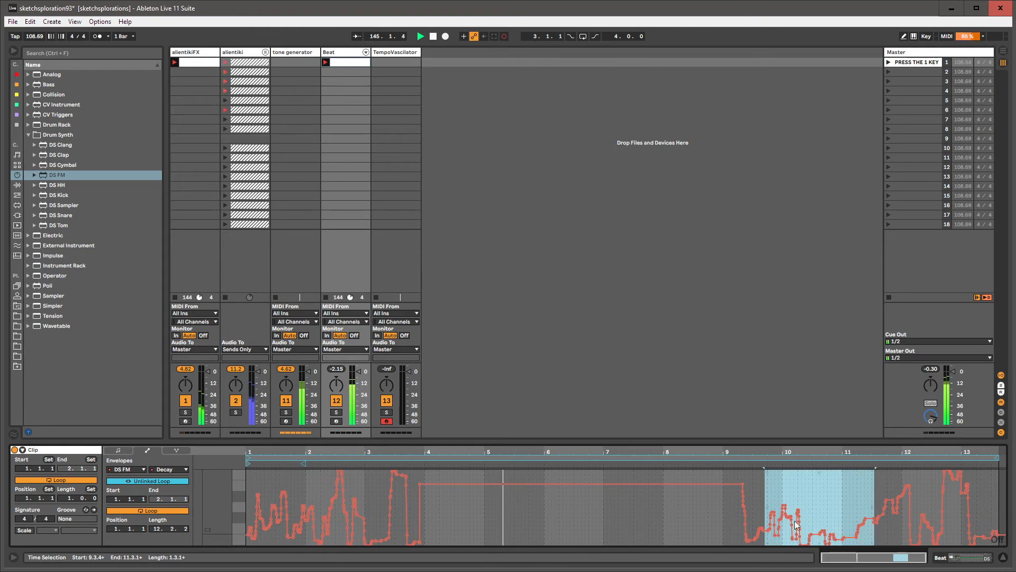
click(436, 523)
key(ctrl+v)
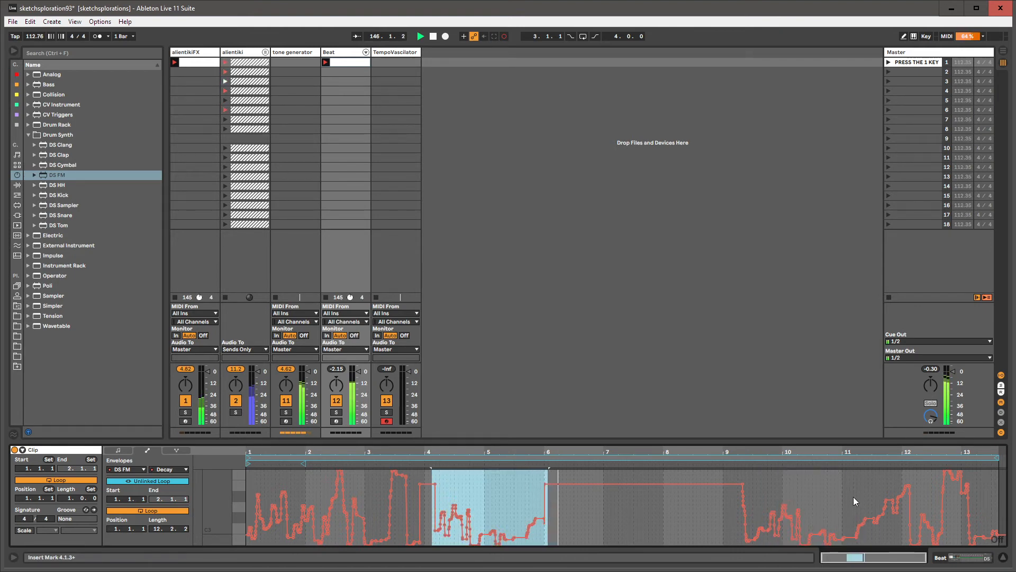
Copy the Decay envelope section spanning about bars 11 to 13, paste it at about 5.4.2 and duplicate it once over the remaining flat stretch.
drag(857, 495, 986, 485)
key(ctrl+c)
click(534, 499)
key(ctrl+v)
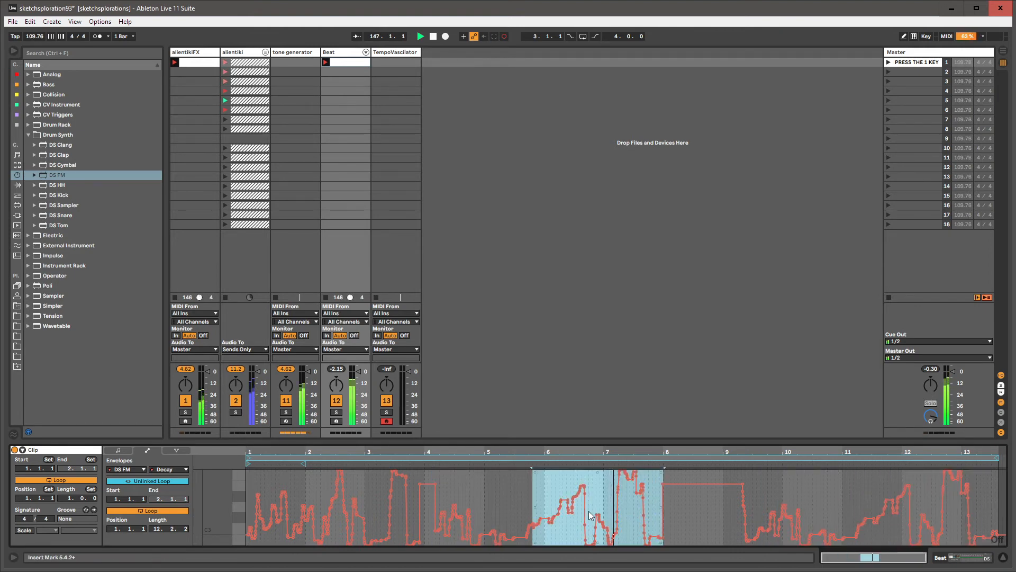
key(ctrl+d)
Simplify the entire DS FM Decay envelope.
click(820, 507)
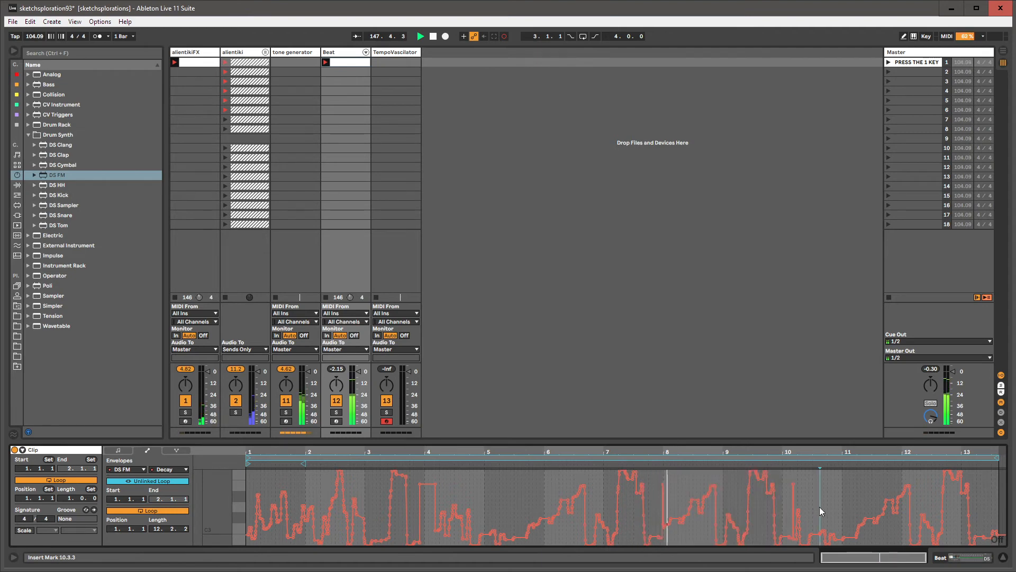
key(ctrl+a)
right_click(820, 507)
key(s)
Reshape the Decay envelope between 9.1.3 and 10.3.3 and draw extra freehand peaks just after bar 10.
drag(819, 507, 731, 506)
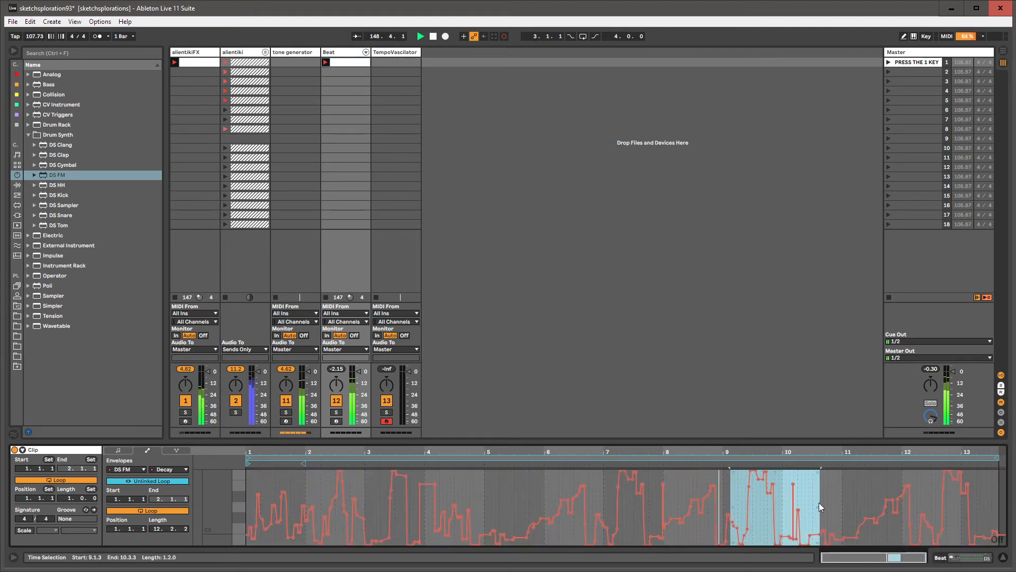
mouse_move(818, 503)
mouse_down()
mouse_move(779, 506)
mouse_move(813, 527)
mouse_move(810, 474)
mouse_move(810, 533)
mouse_up()
click(792, 511)
drag(799, 486, 804, 484)
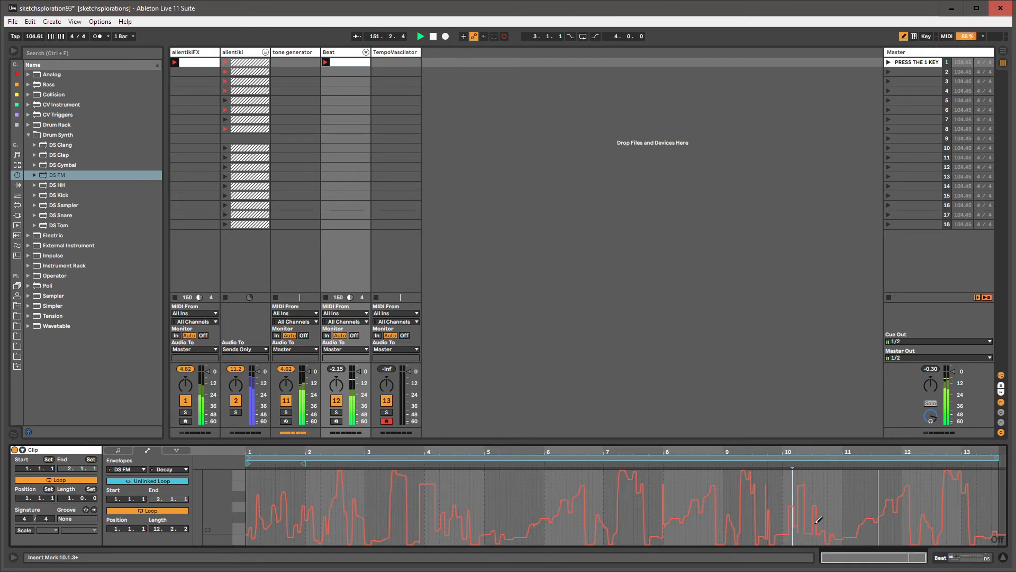
key(b)
Record live DS FM feedback moves into the unlinked Feedb. envelope and select the whole envelope.
key(shift+Tab)
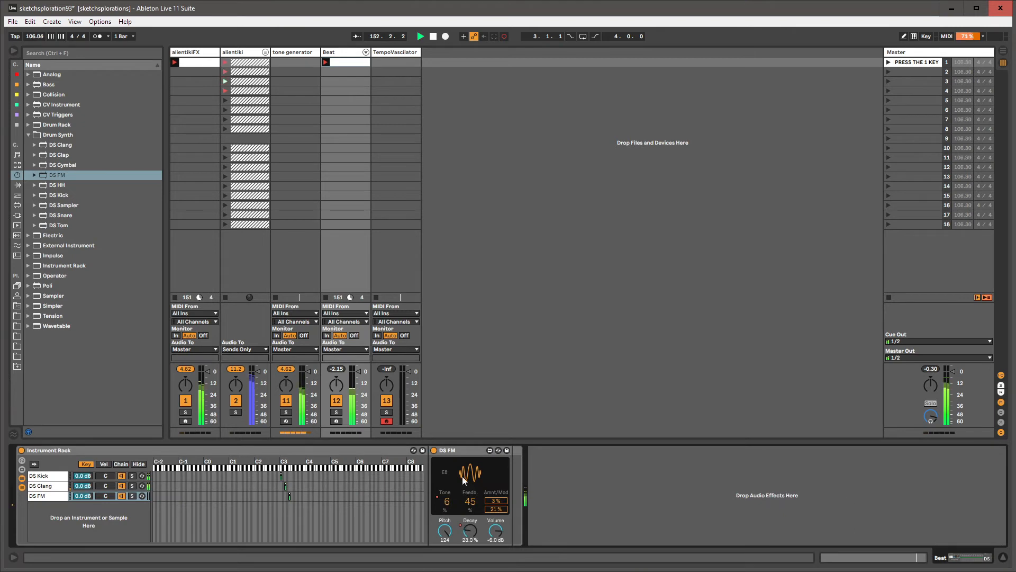
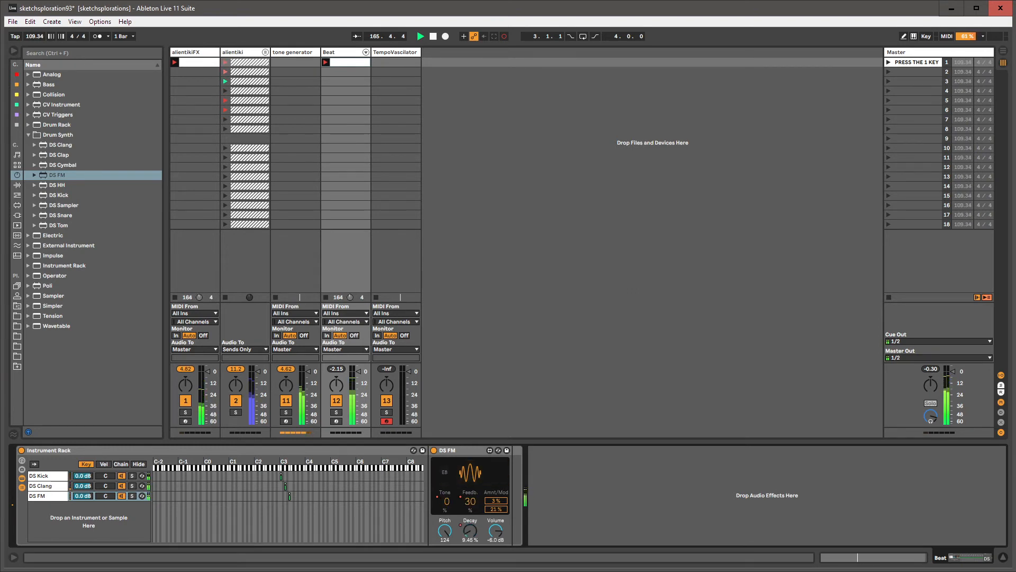
key(shift+Tab)
key(ctrl+a)
right_click(465, 496)
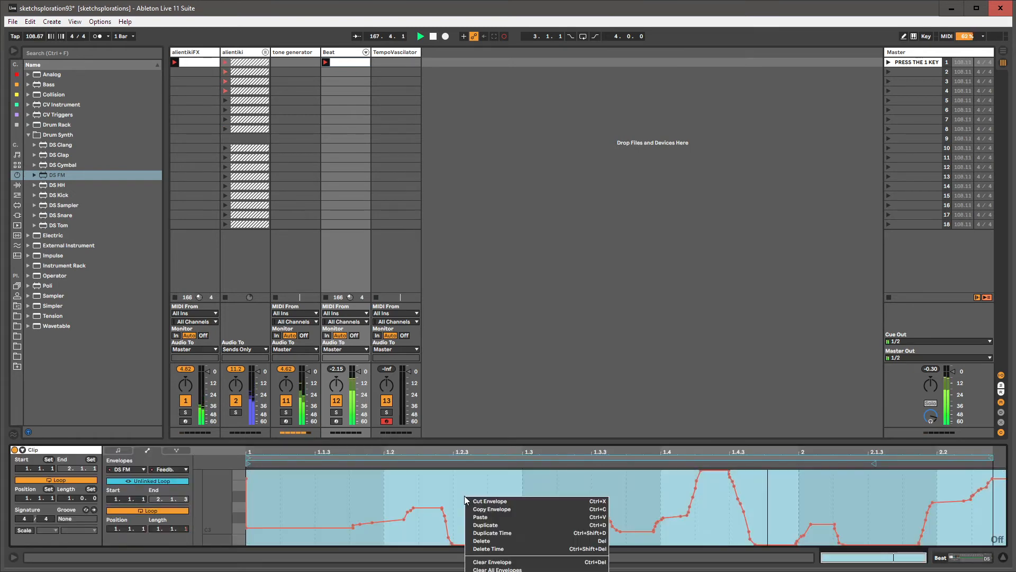
key(Escape)
Record live DS FM amount moves into the unlinked Amount envelope and select the whole envelope.
key(shift+Tab)
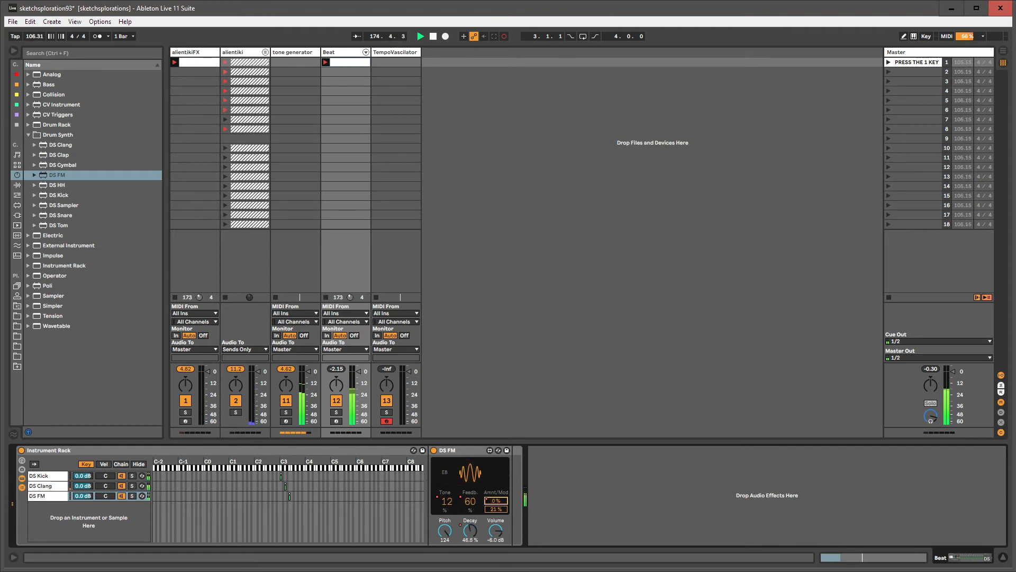
key(shift+Tab)
click(489, 499)
key(ctrl+a)
right_click(488, 499)
key(Escape)
Record rapid full-range DS FM mod moves into the unlinked Mod envelope and inspect the recorded curve.
key(shift+Tab)
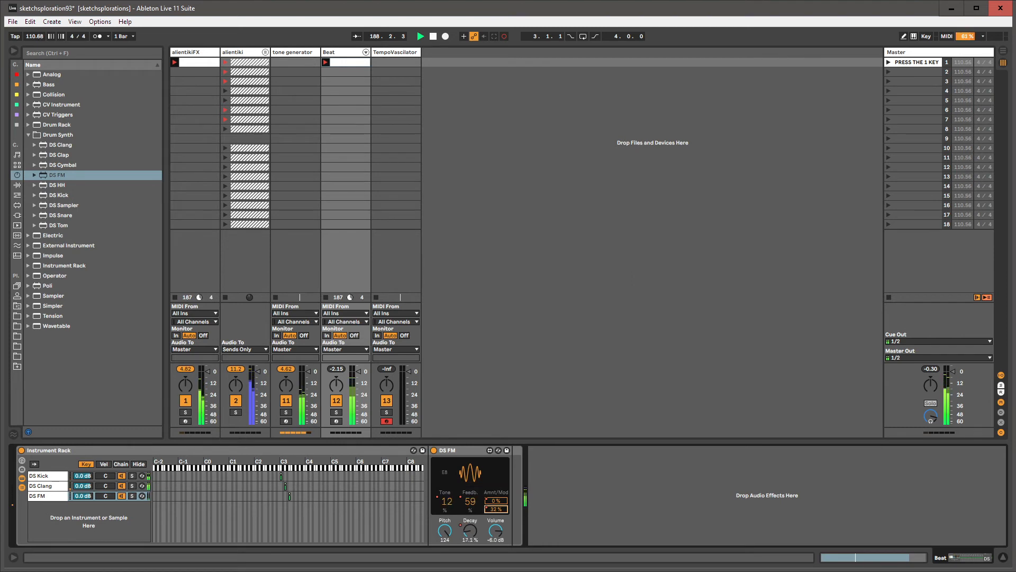
key(shift+Tab)
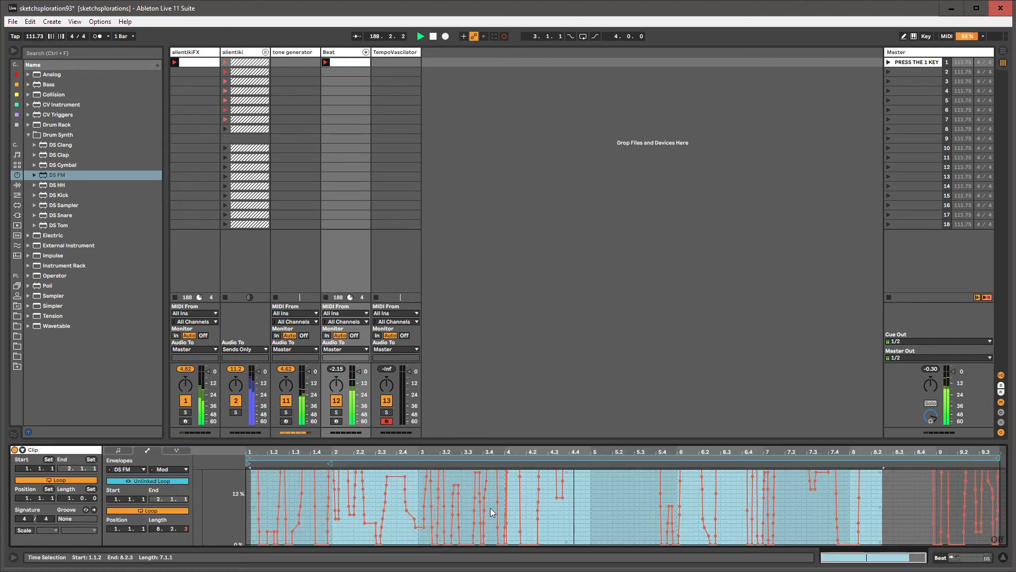
click(490, 508)
right_click(570, 501)
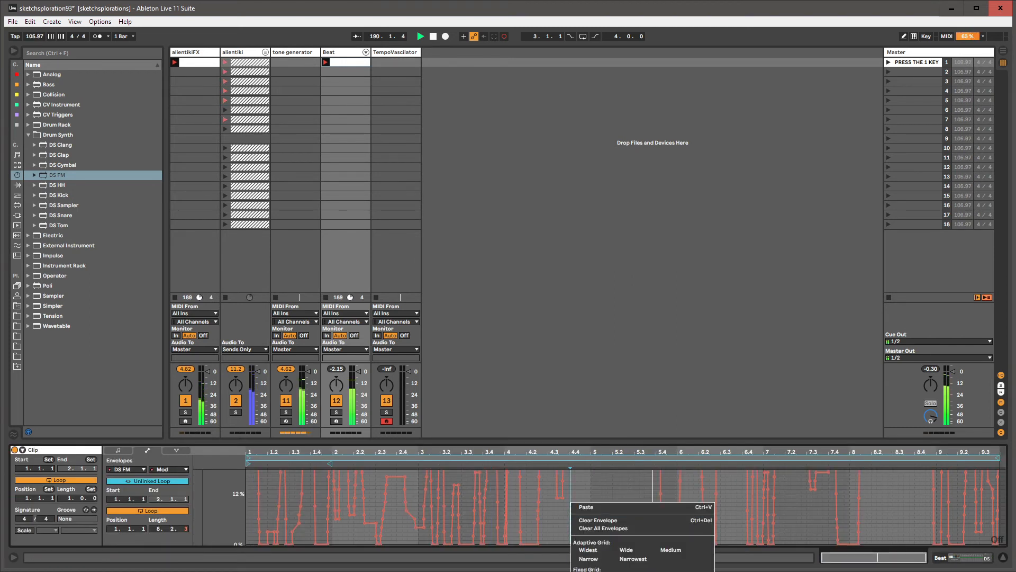
click(561, 527)
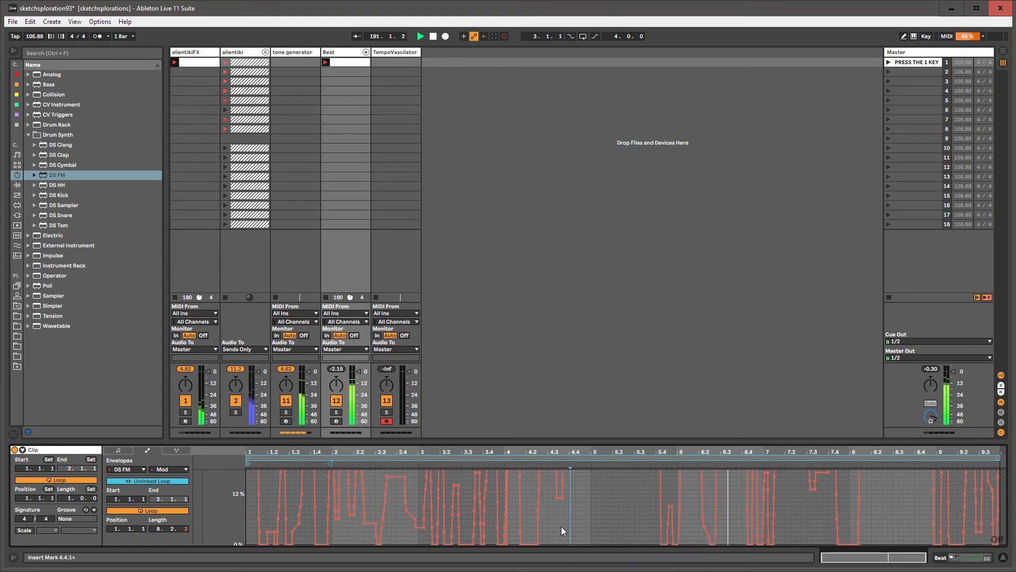
Select the whole DS FM Mod envelope and simplify its recorded breakpoints.
right_click(561, 526)
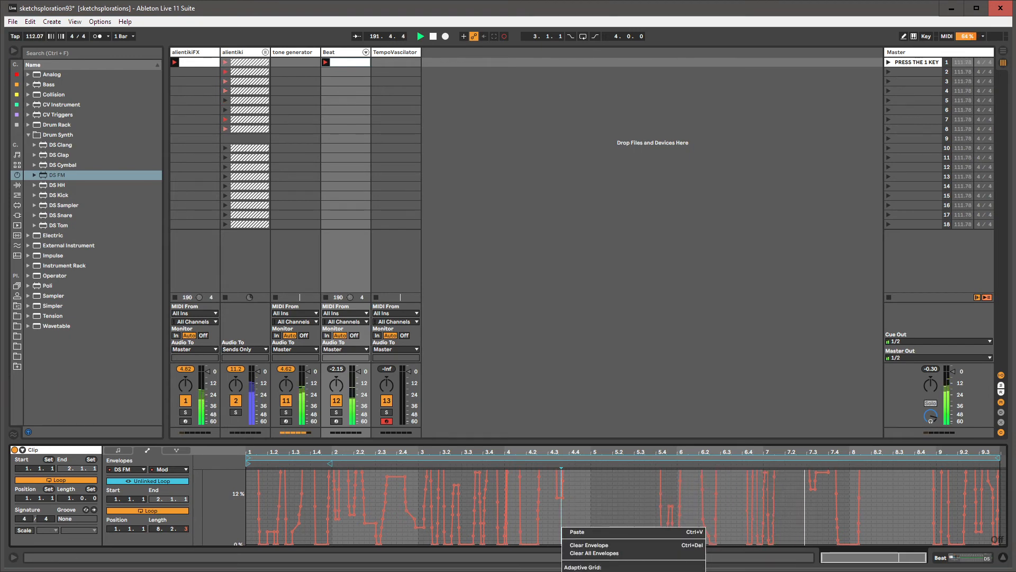
click(608, 499)
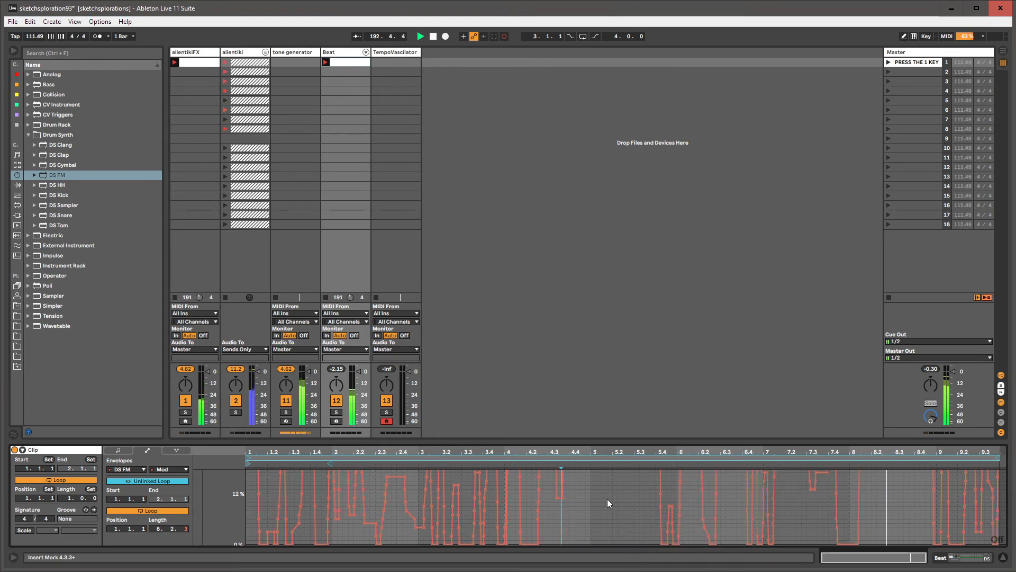
key(ctrl+a)
right_click(608, 499)
click(608, 498)
right_click(607, 498)
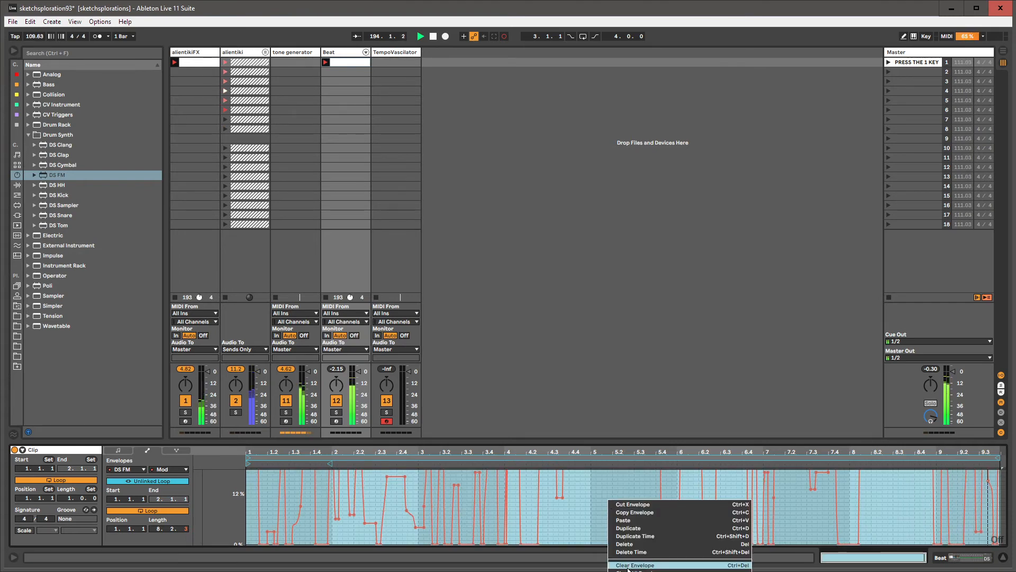
click(606, 522)
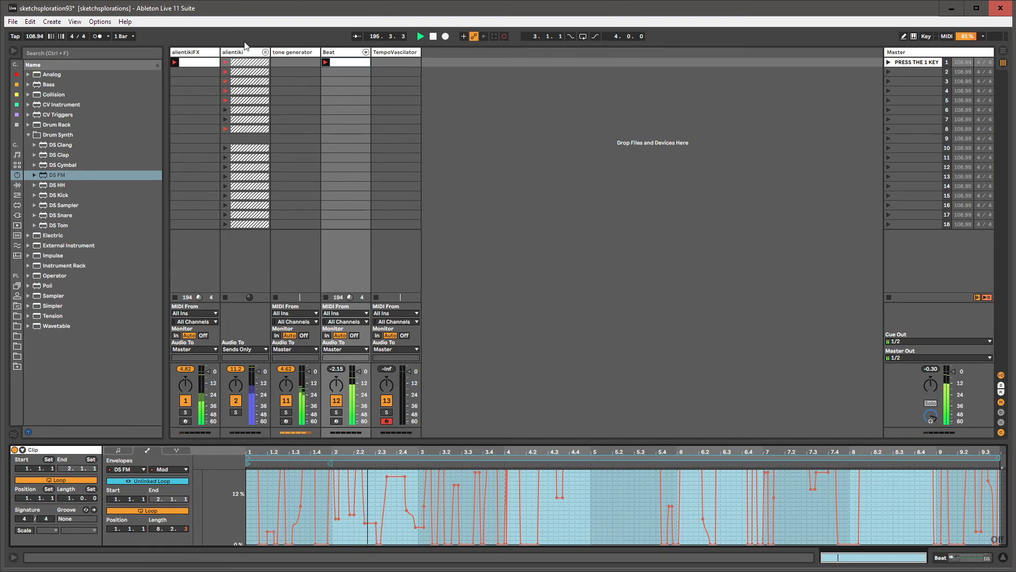
Record live DS FM pitch moves into the unlinked Pitch envelope and display the recorded curve.
key(shift+Tab)
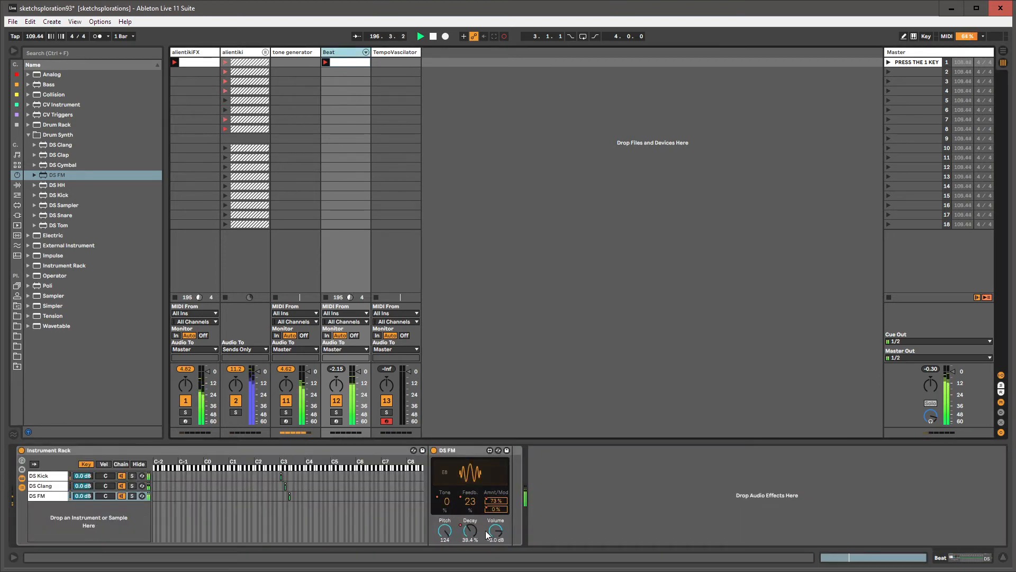
drag(445, 531, 445, 565)
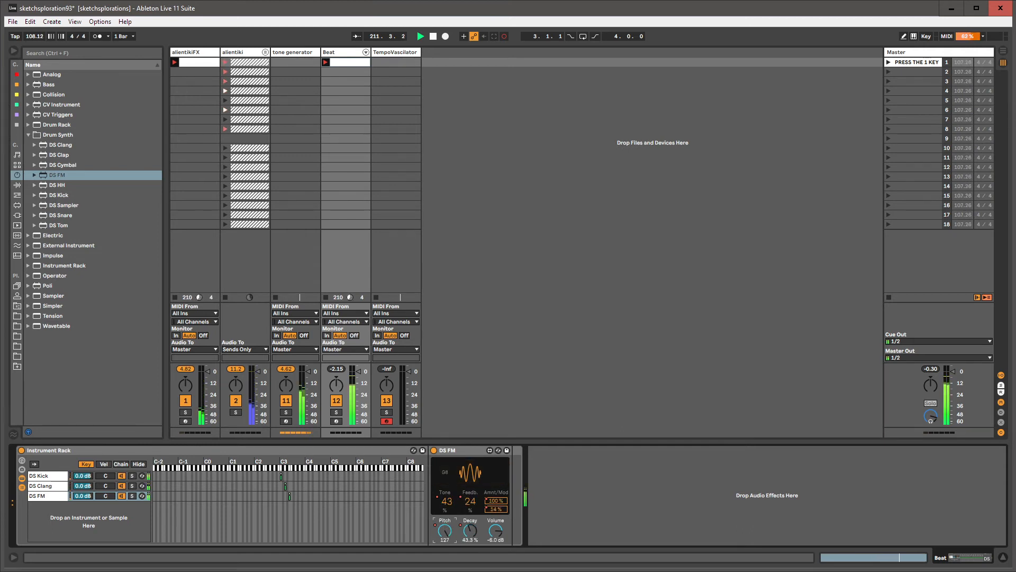
key(Tab)
key(shift+Tab)
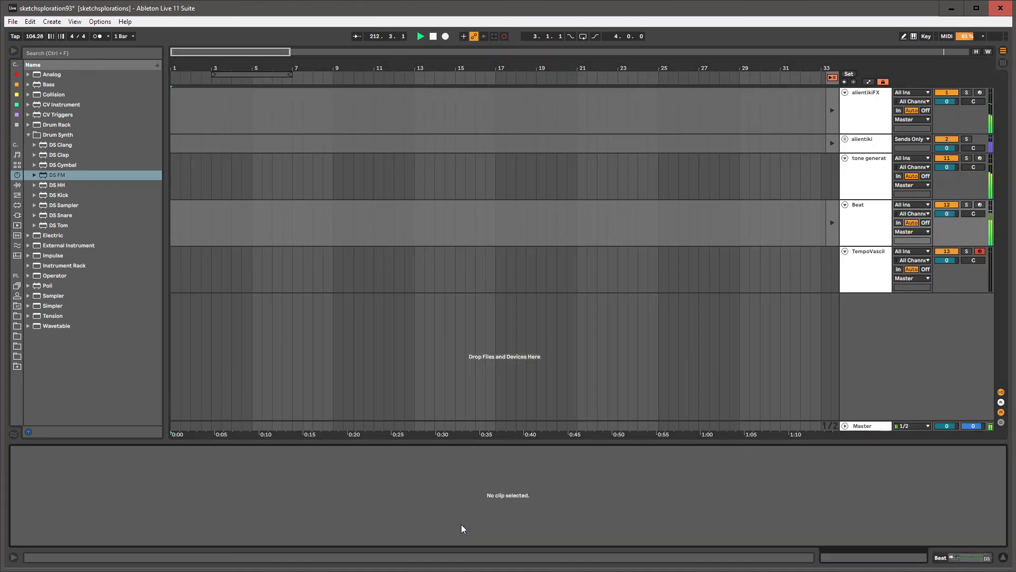
key(shift+Tab)
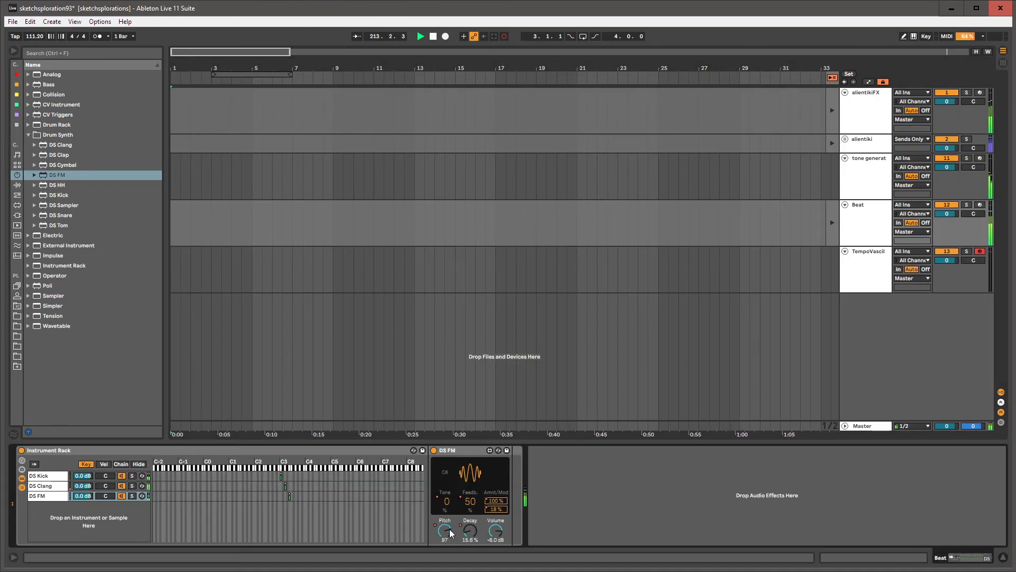
right_click(451, 533)
click(454, 300)
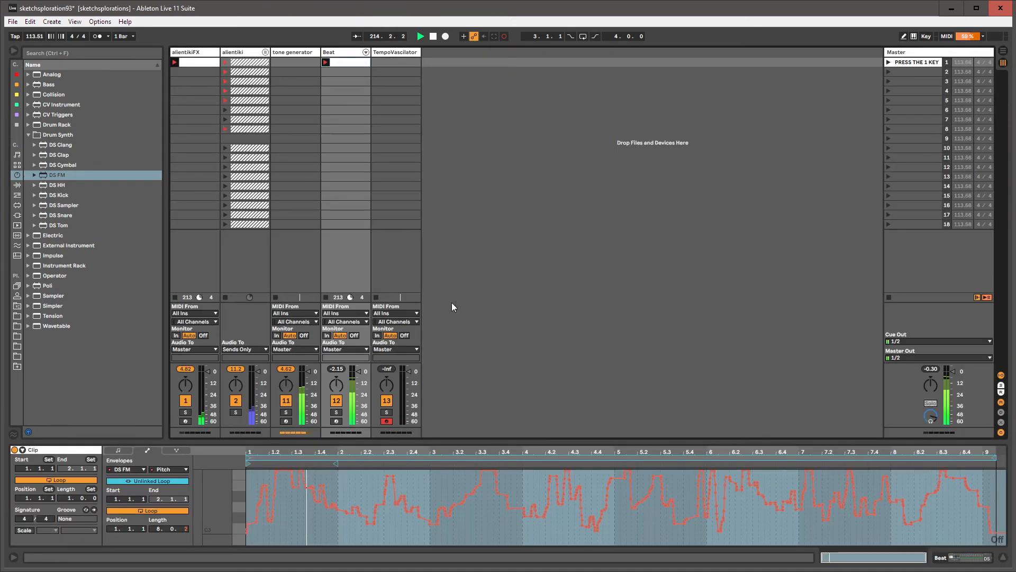
Select the whole DS FM Pitch envelope and simplify its breakpoints.
click(476, 518)
key(ctrl+a)
right_click(476, 519)
click(495, 523)
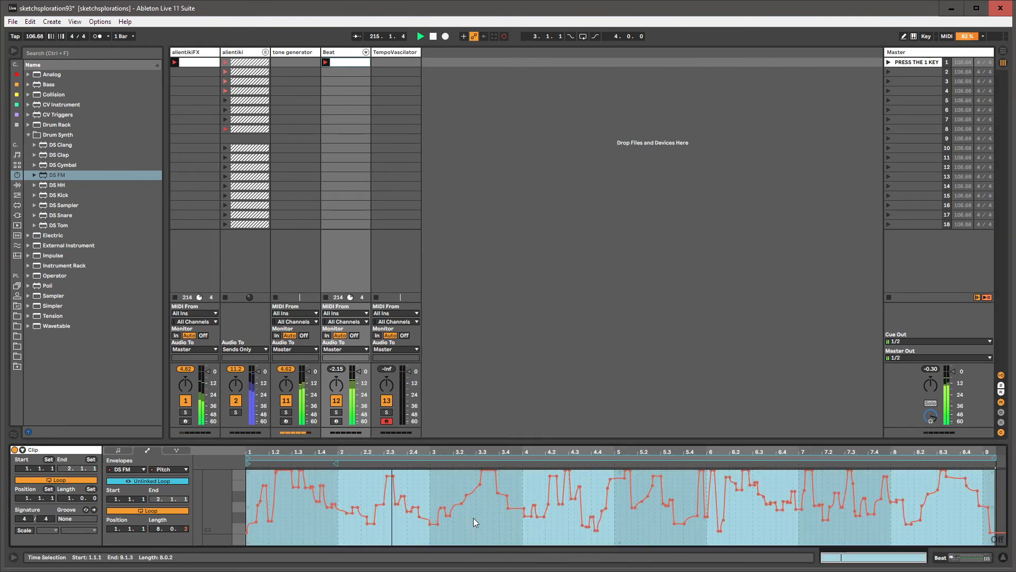
Unlink the DS FM Volume envelope from the clip loop and set its loop length to 2.3.3.
key(shift+Tab)
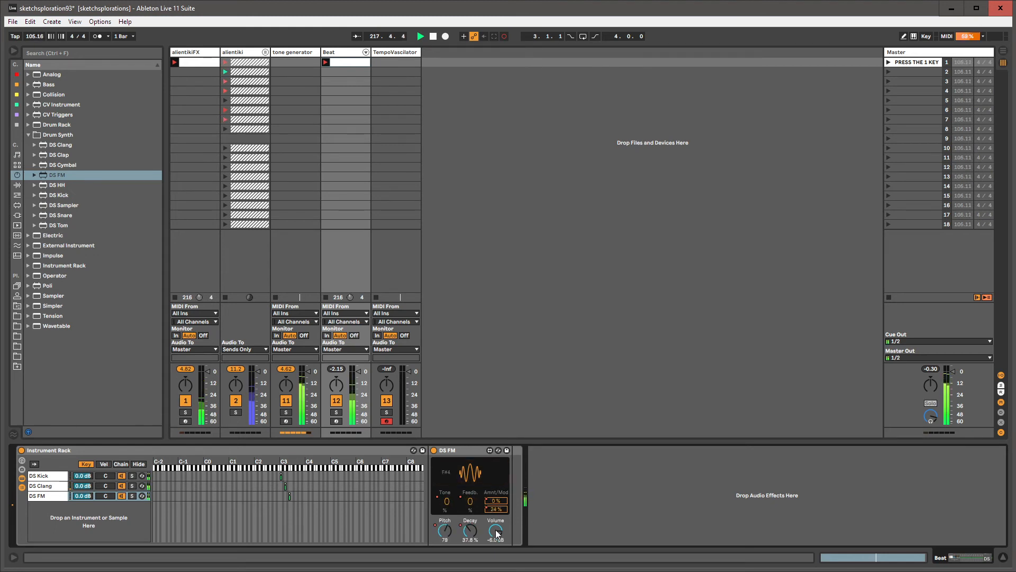
key(shift+Tab)
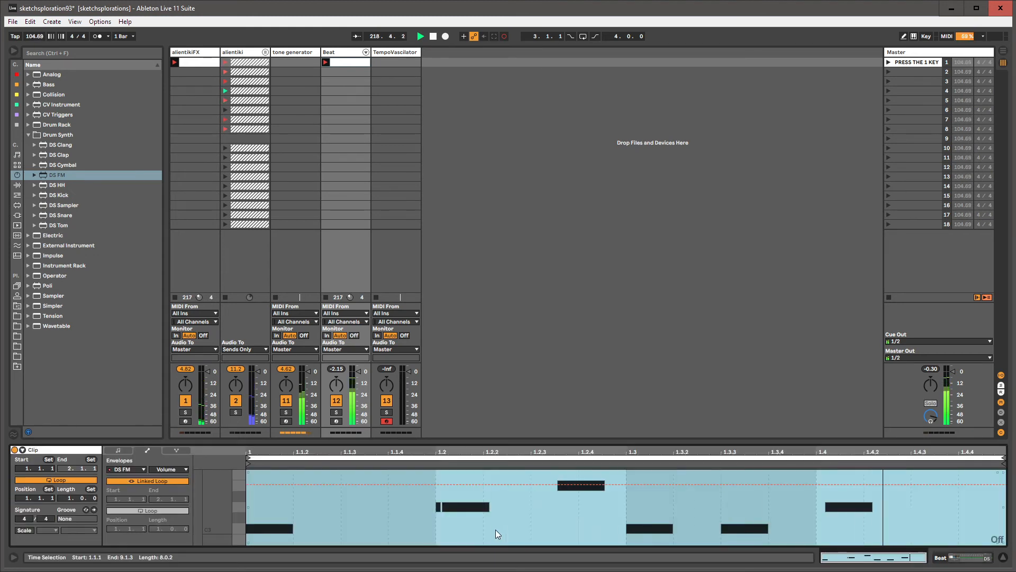
click(153, 481)
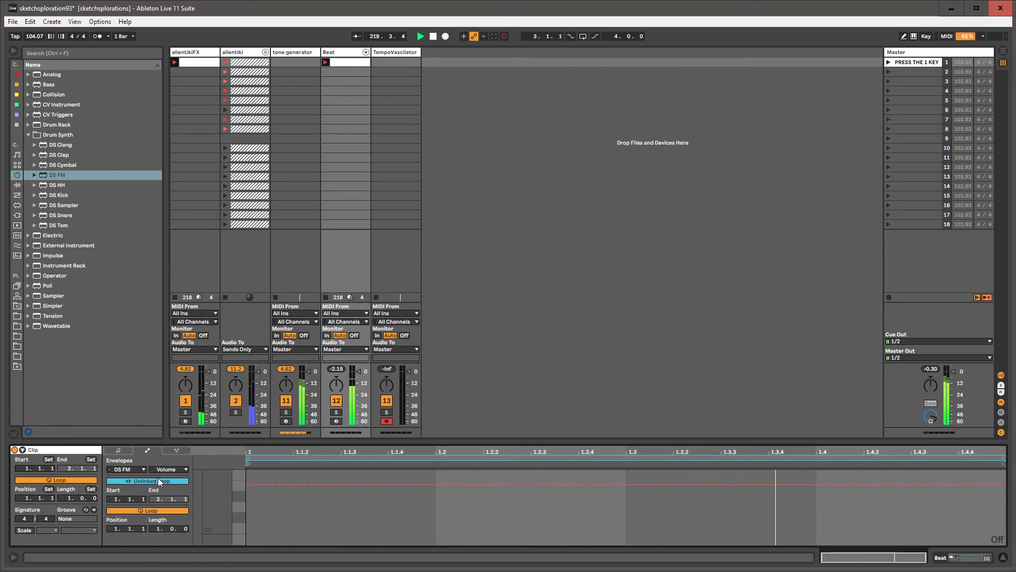
drag(157, 531, 187, 526)
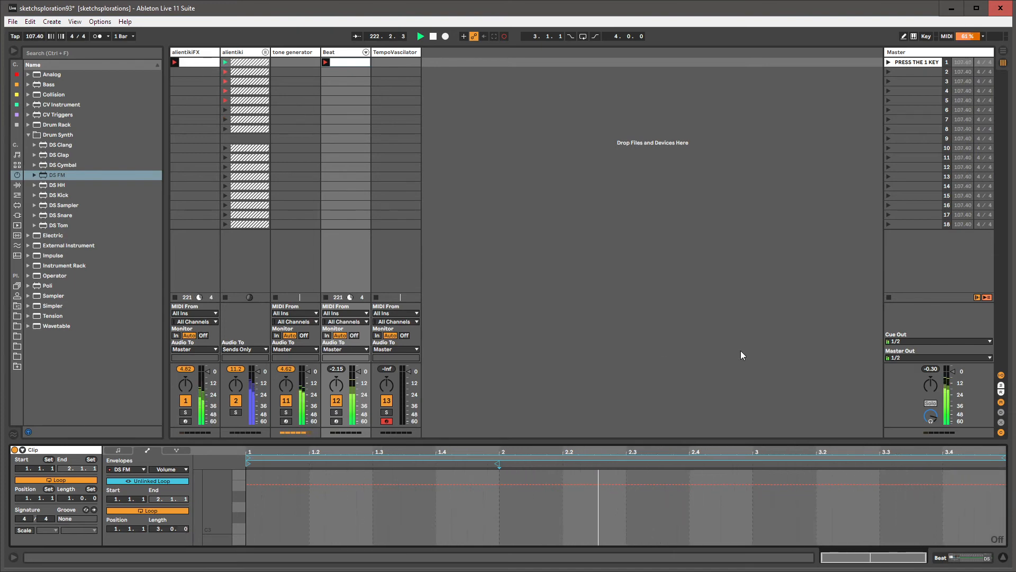
drag(1009, 462, 999, 462)
Record live DS FM volume moves into the unlinked Volume envelope and select its section from 1.2.3 to 2.1.3.
key(shift+Tab)
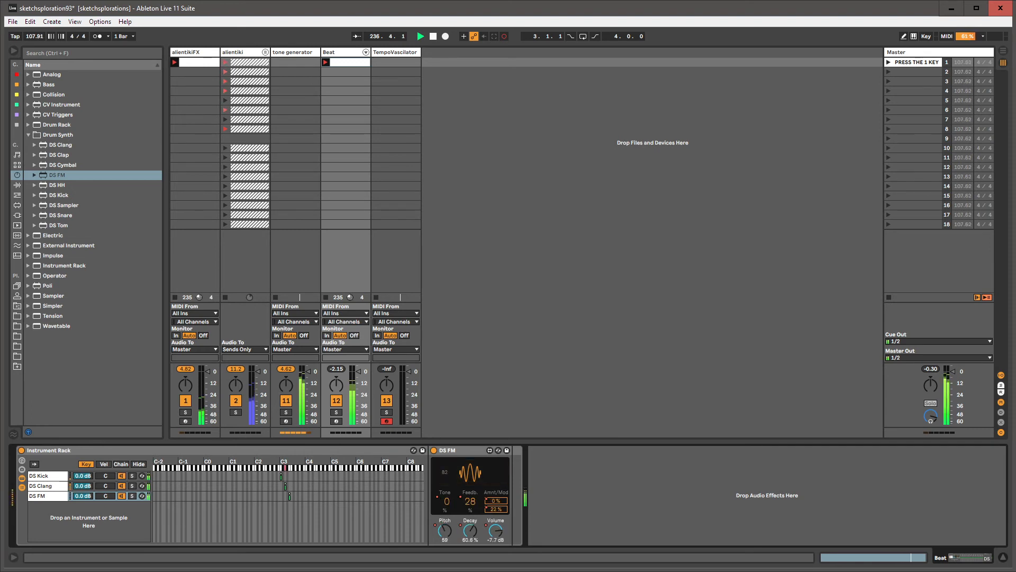
key(shift+Tab)
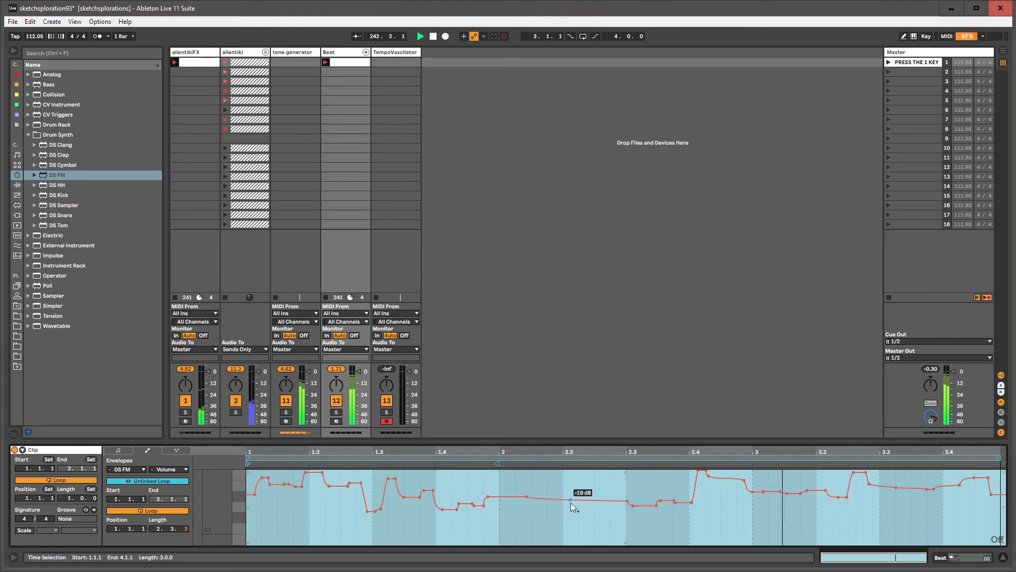
click(578, 485)
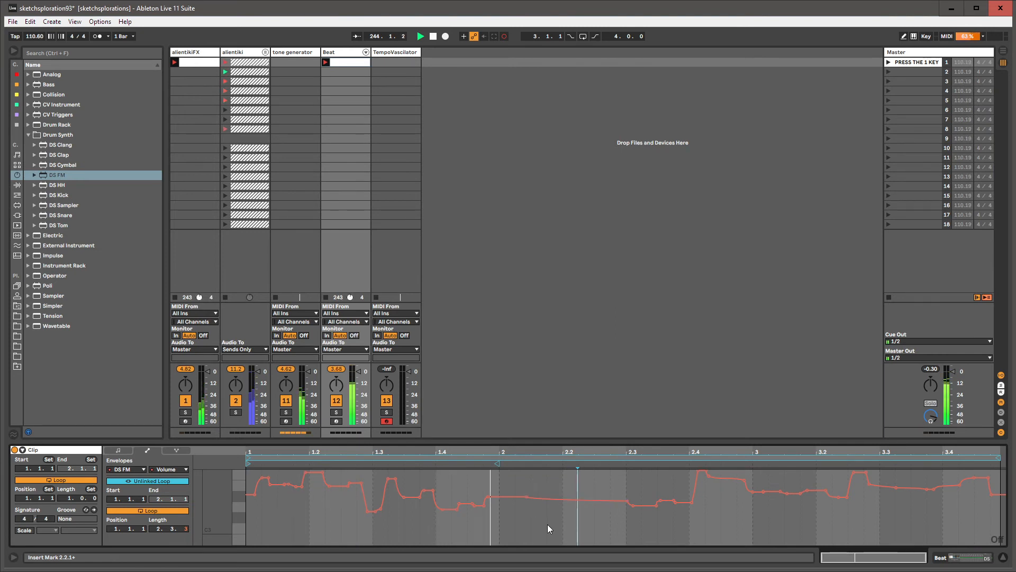
drag(565, 529, 633, 527)
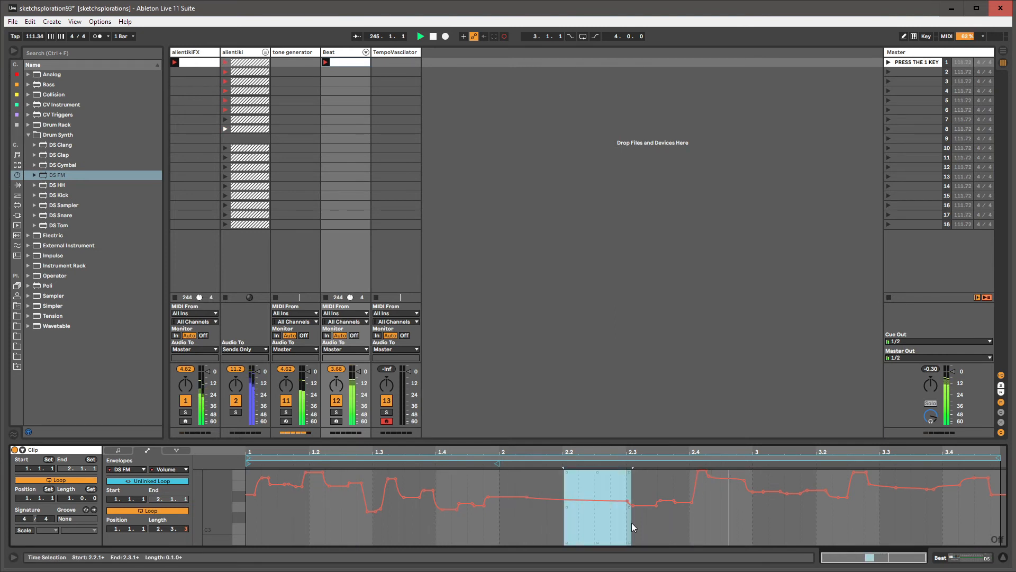
click(403, 526)
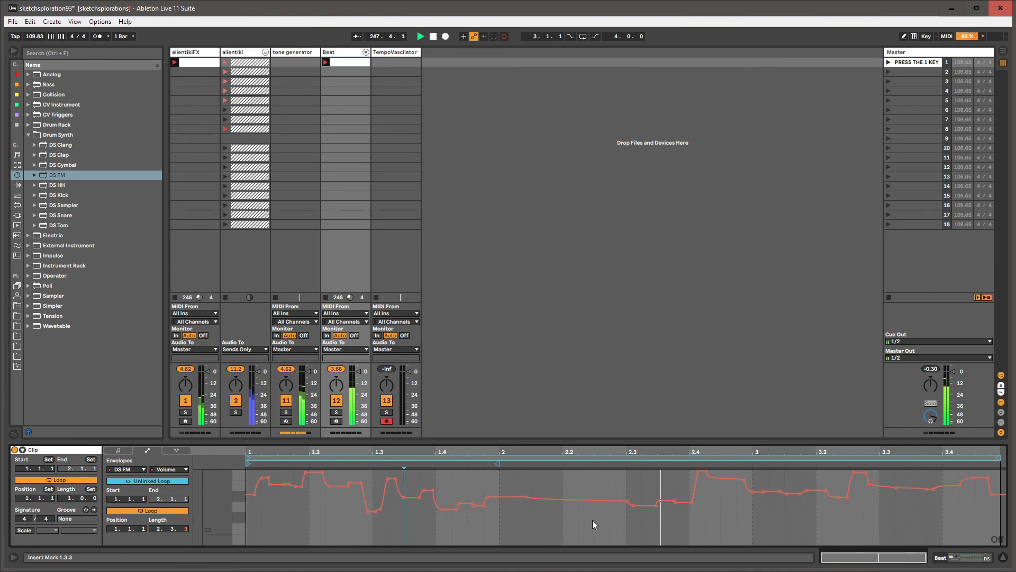
mouse_move(596, 525)
mouse_down()
mouse_move(726, 526)
mouse_move(422, 526)
mouse_up()
click(416, 526)
drag(354, 529, 545, 524)
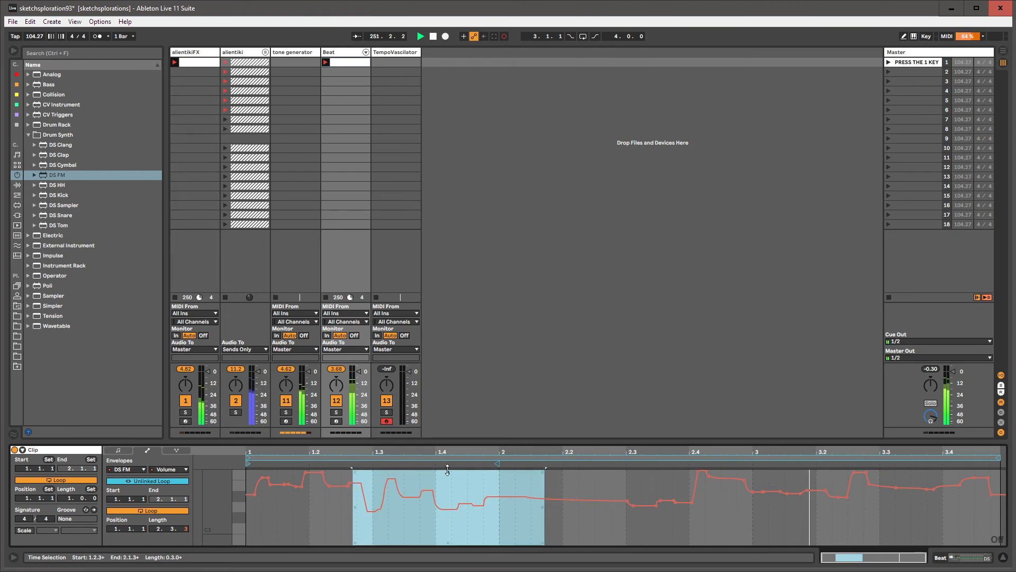
Search the browser for "delay" and add the default Delay effect after the Beat track's Instrument Rack.
click(356, 332)
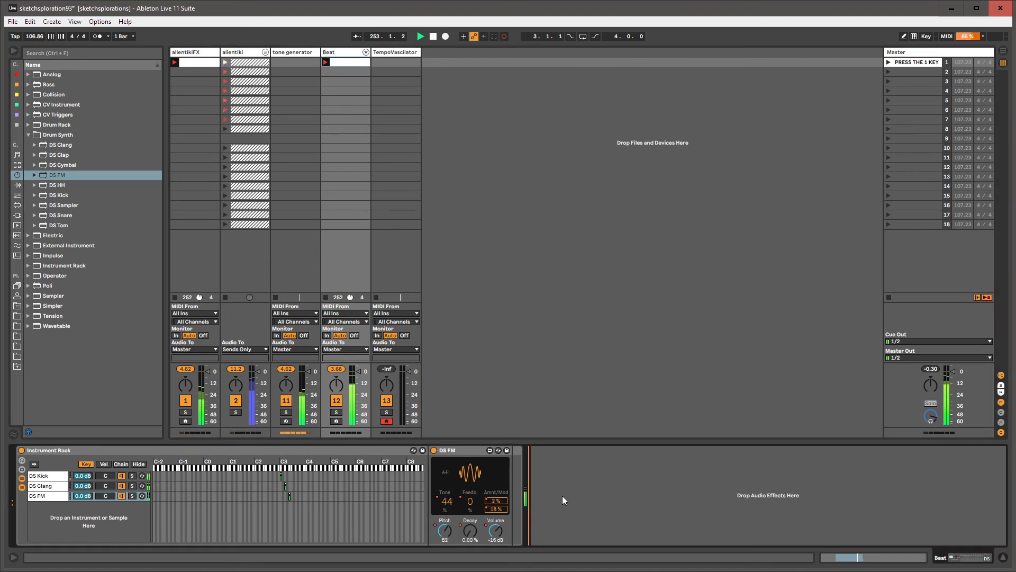
key(ctrl+f)
text(delay)
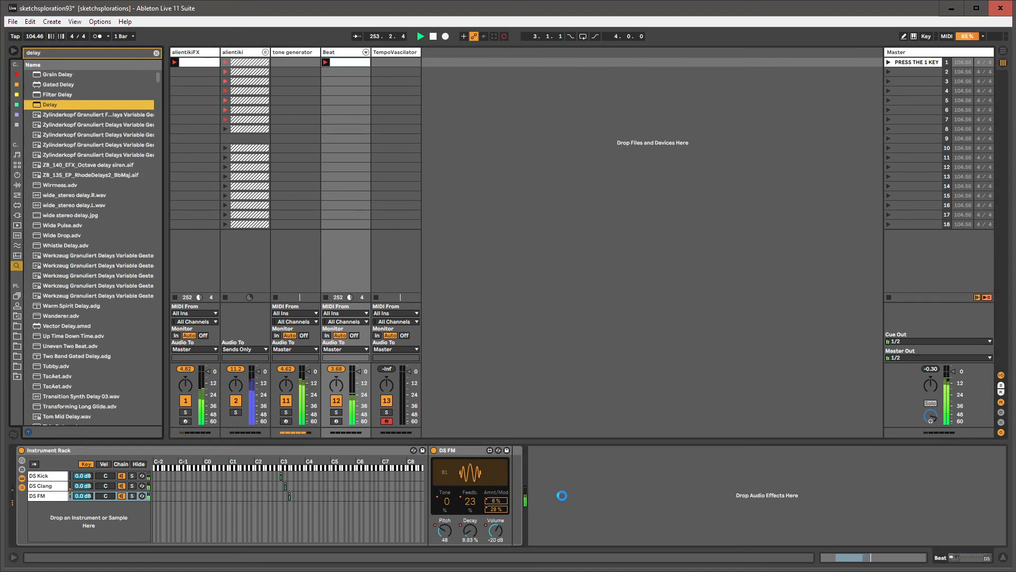
key(Return)
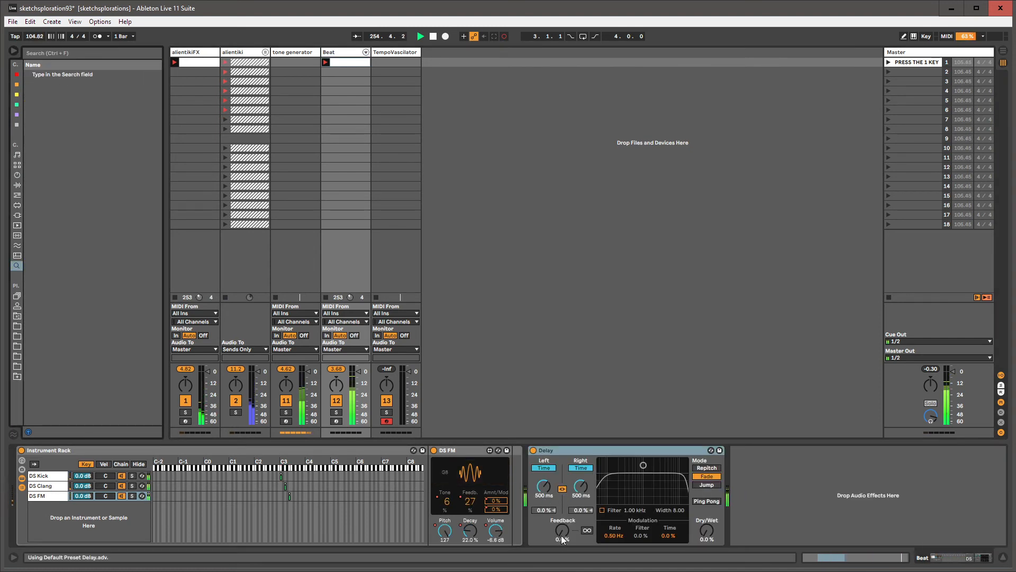
Raise the Delay's feedback to 82% and dry/wet to 77%, with the linked delay time at 3.71 ms.
drag(560, 535, 560, 542)
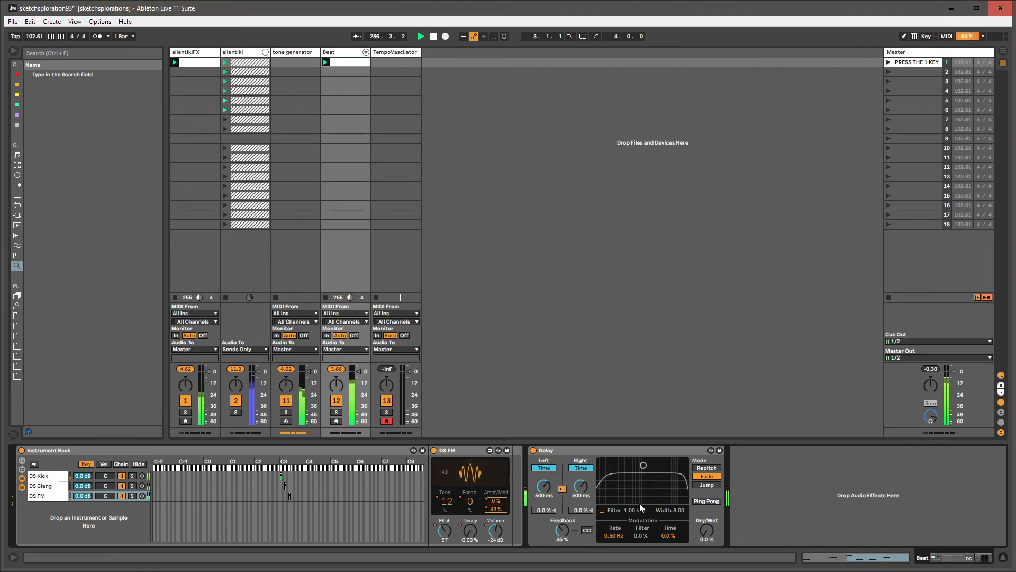
drag(698, 525, 697, 508)
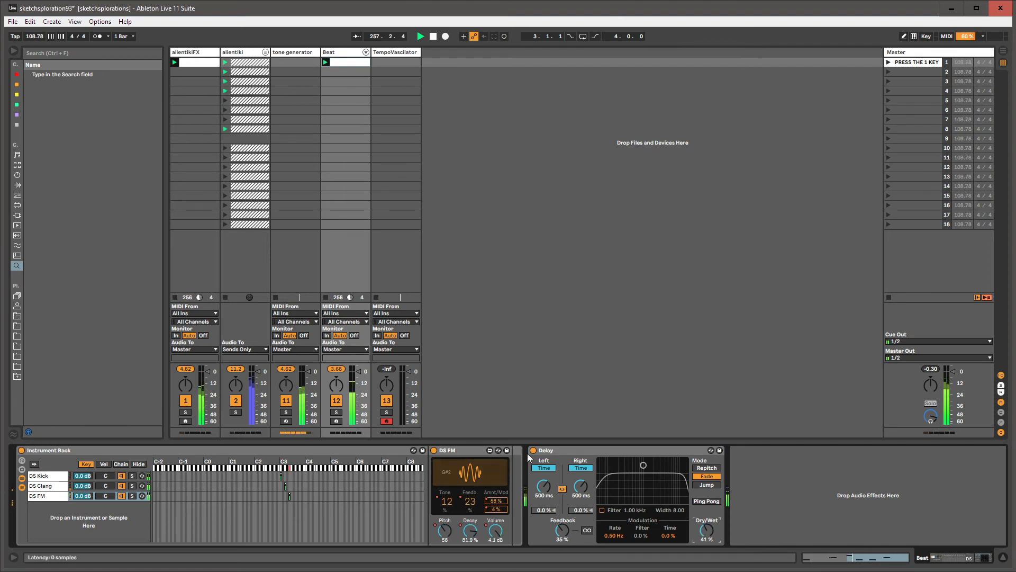
mouse_move(548, 484)
mouse_down()
mouse_move(549, 447)
mouse_move(548, 540)
mouse_move(562, 482)
mouse_up()
drag(709, 531, 708, 494)
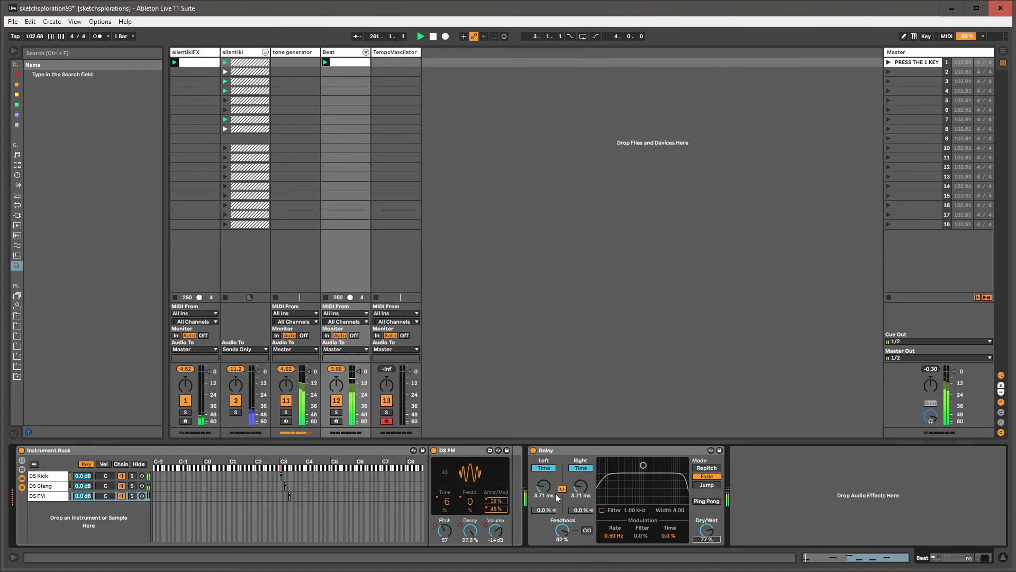
Sweep the linked delay time up to 324 ms, down to 1.59 ms and back up to 67.8 ms.
drag(547, 487, 548, 446)
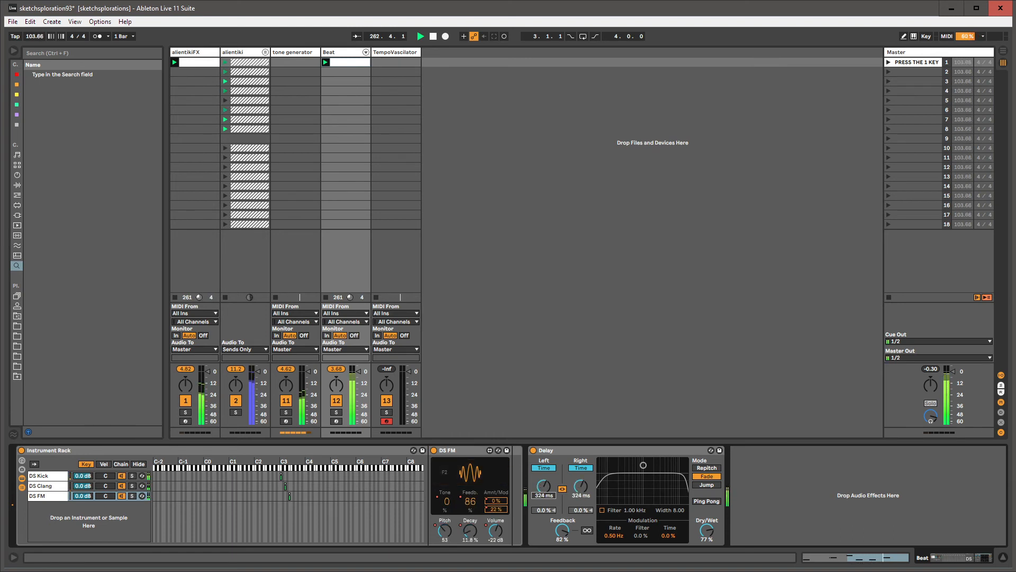
drag(546, 486, 545, 523)
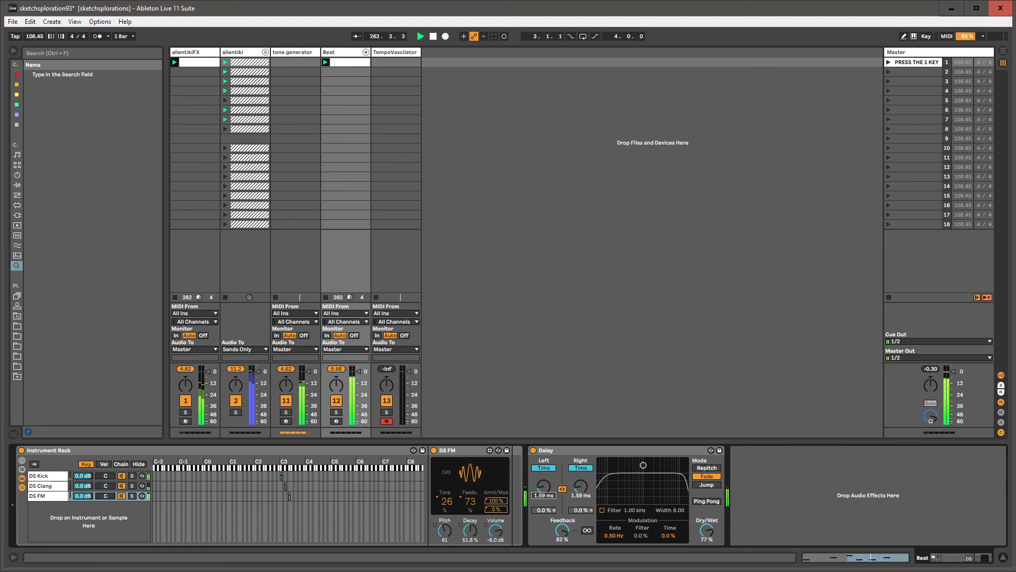
drag(544, 486, 544, 427)
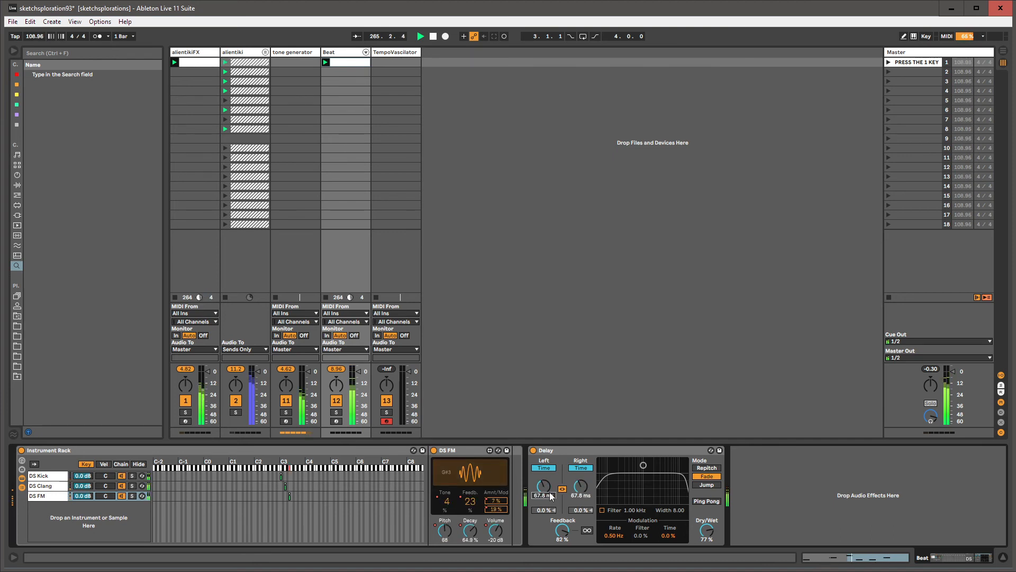
Unlink the Delay's L Time envelope, extend its loop to about 3.1.2 and move its start to about 1.4.3.
key(shift+Tab)
click(179, 490)
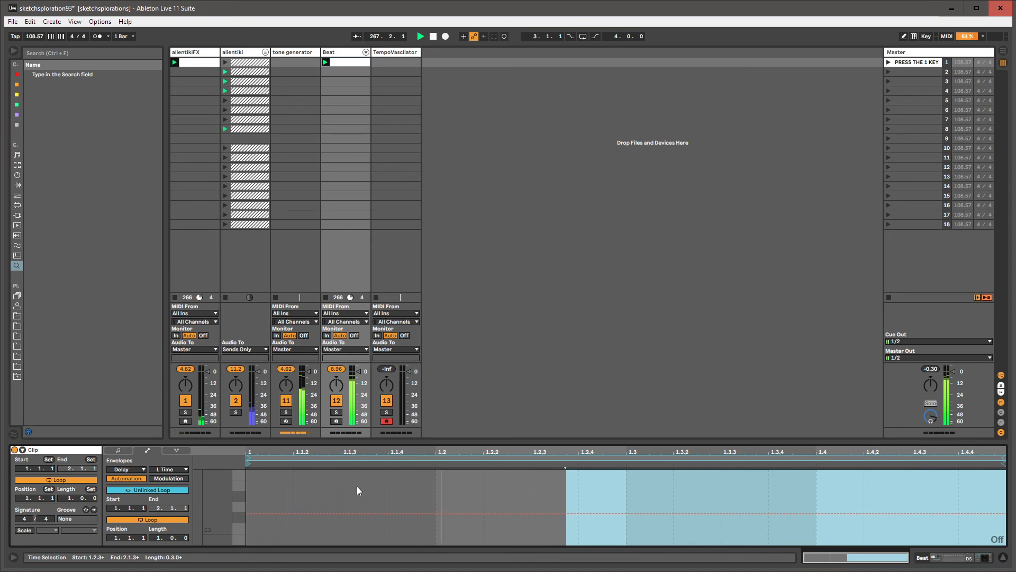
click(150, 490)
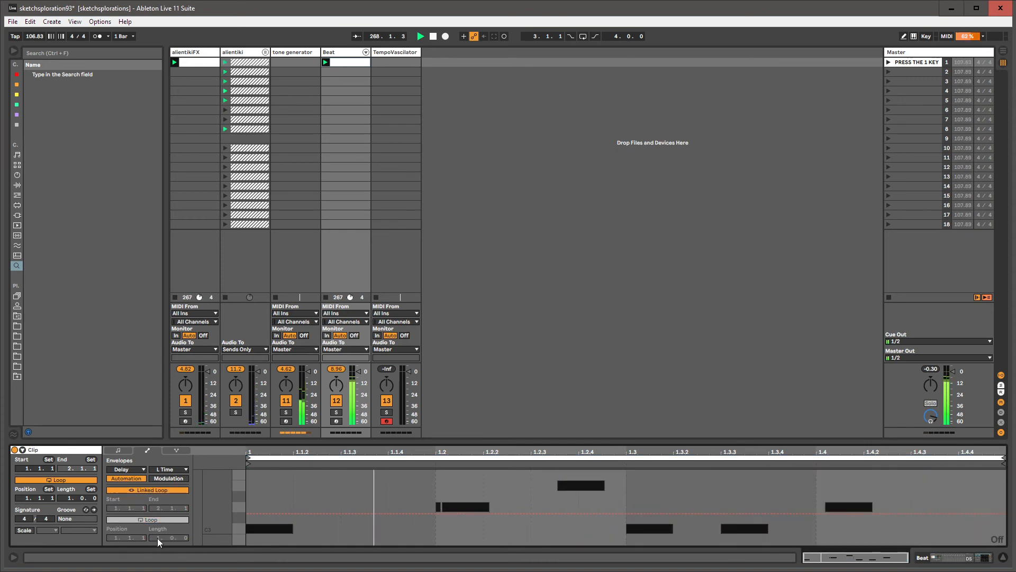
click(149, 490)
drag(157, 538, 157, 518)
right_click(254, 468)
drag(249, 464, 457, 465)
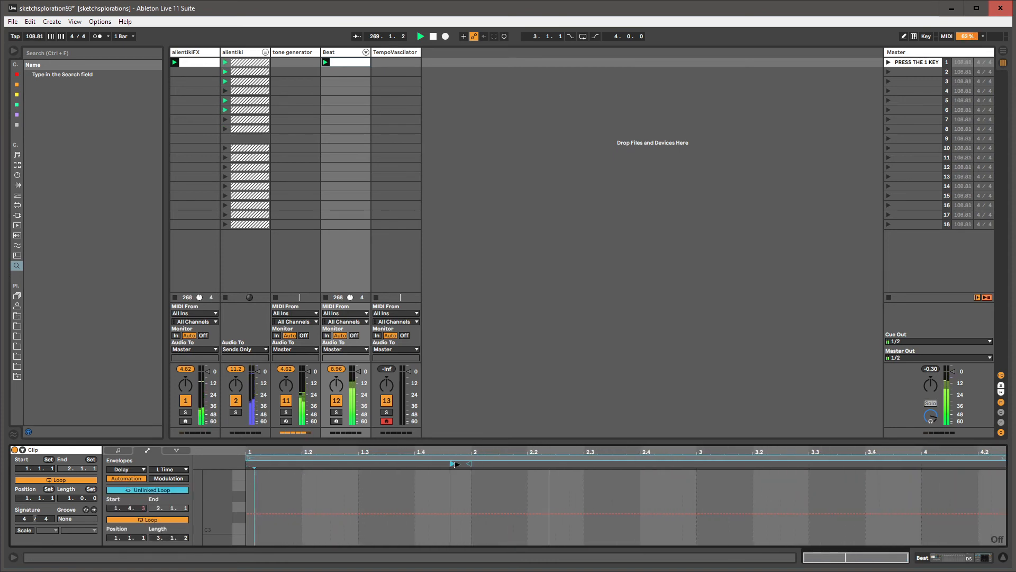
drag(1003, 458, 1005, 458)
Switch the Delay to Repitch mode and sweep its linked delay time down to about 3.26 ms.
key(shift+Tab)
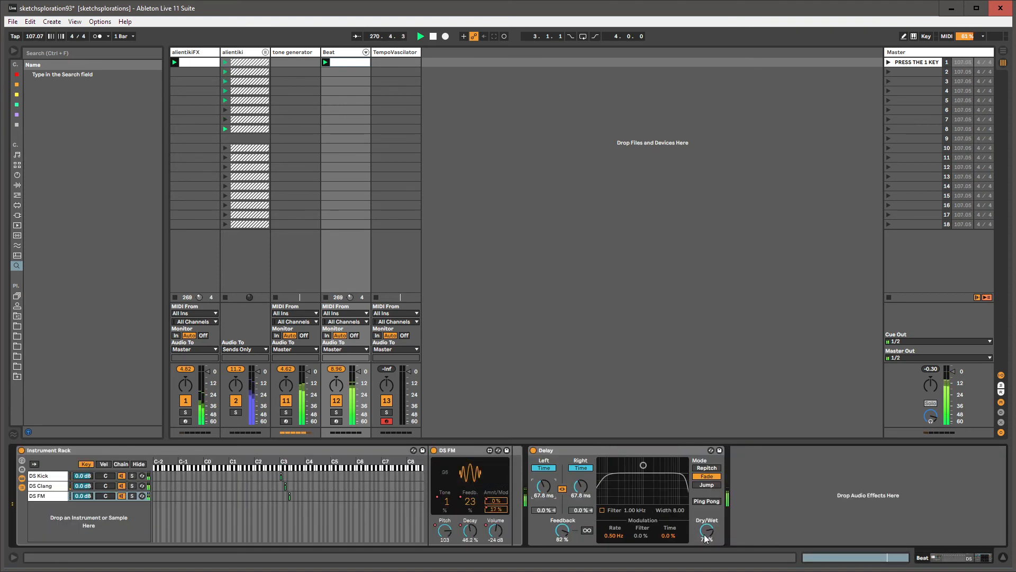
click(597, 455)
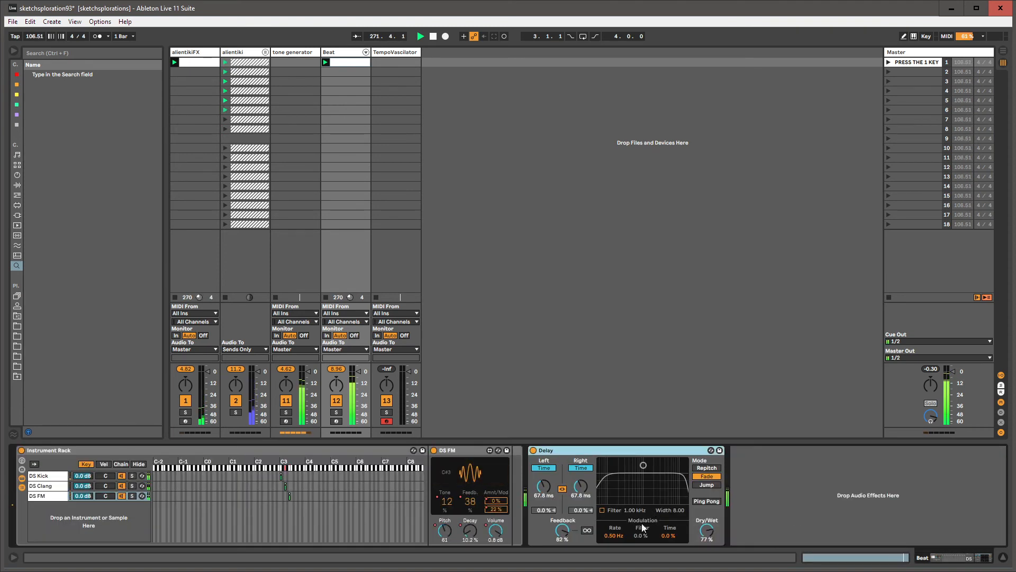
drag(542, 486, 542, 519)
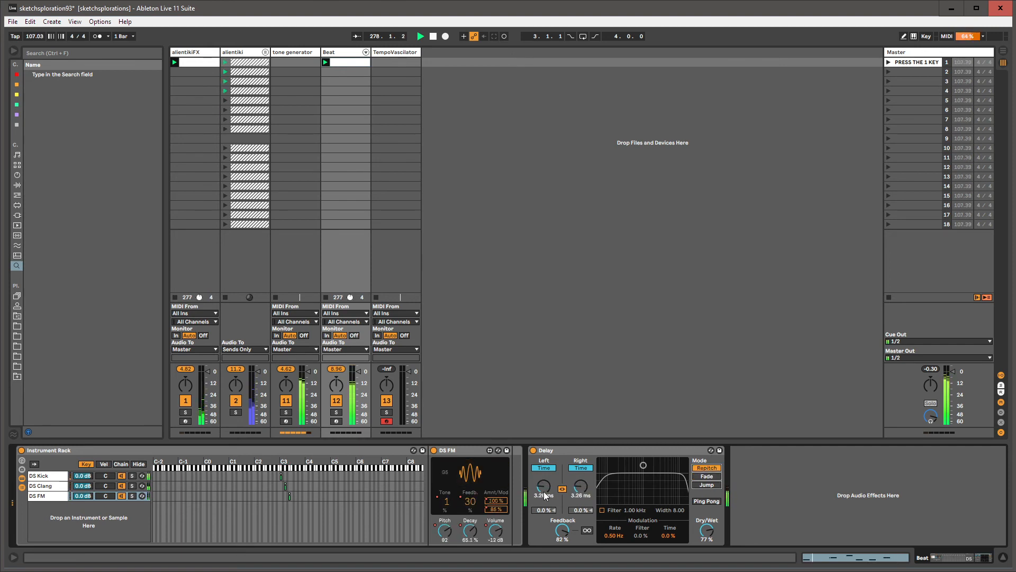
Sweep the linked delay time with the Delay in Fade mode and simplify the clip's L Time envelope.
drag(544, 491, 544, 429)
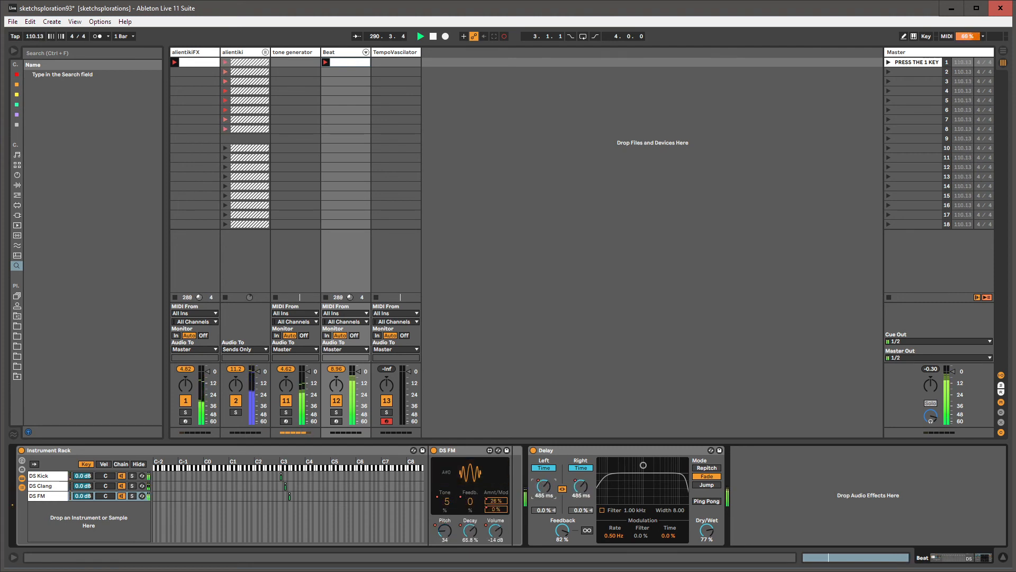
key(shift+Tab)
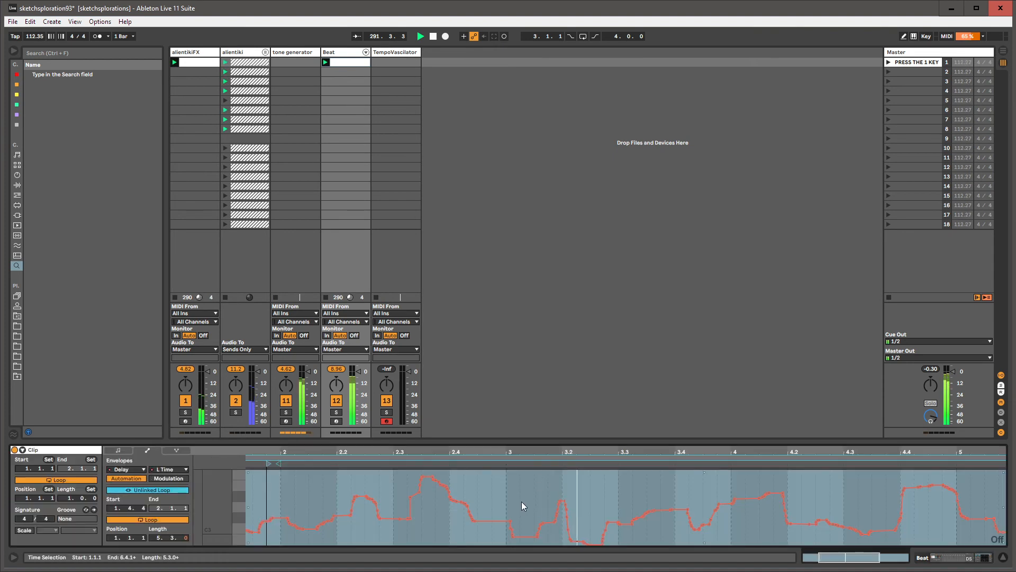
right_click(520, 502)
key(Escape)
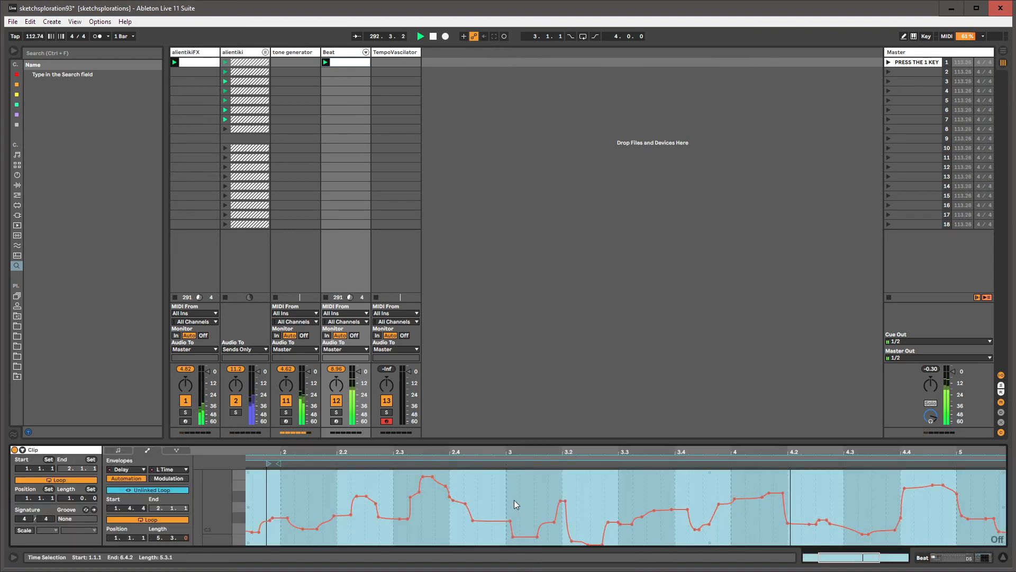
Return to the Beat devices and set the Delay's feedback to 87%.
key(shift+Tab)
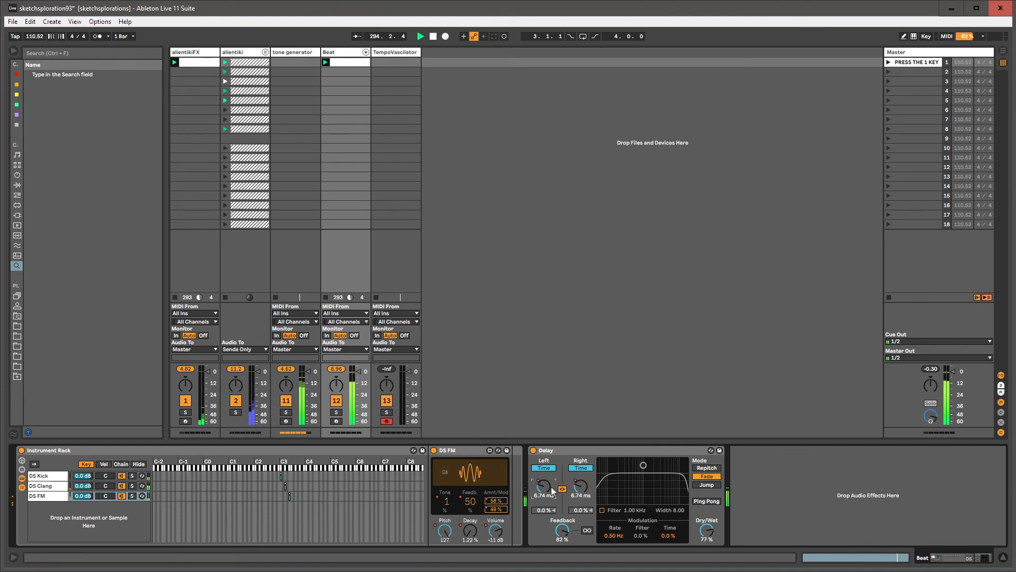
click(563, 532)
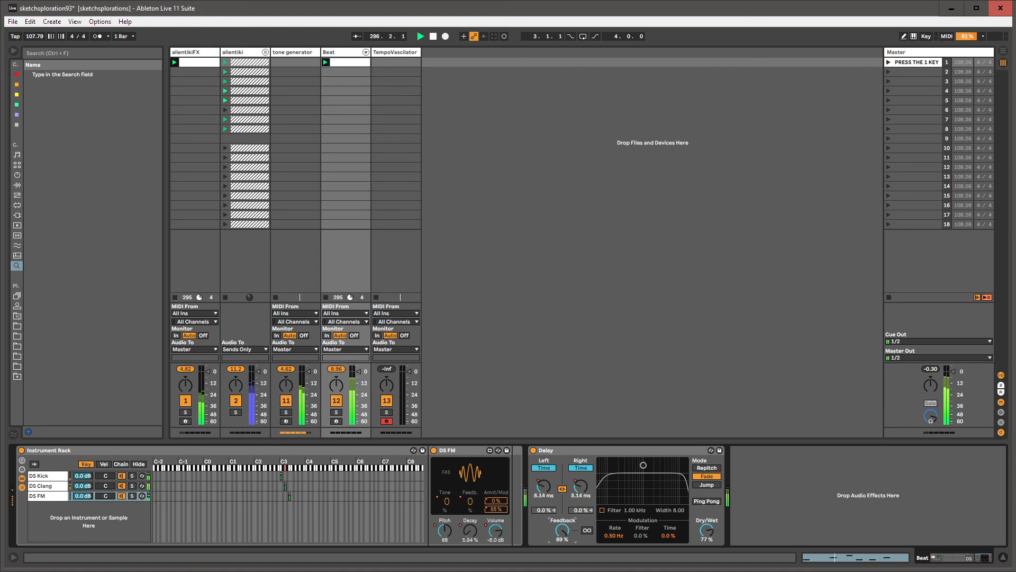
drag(563, 531, 563, 534)
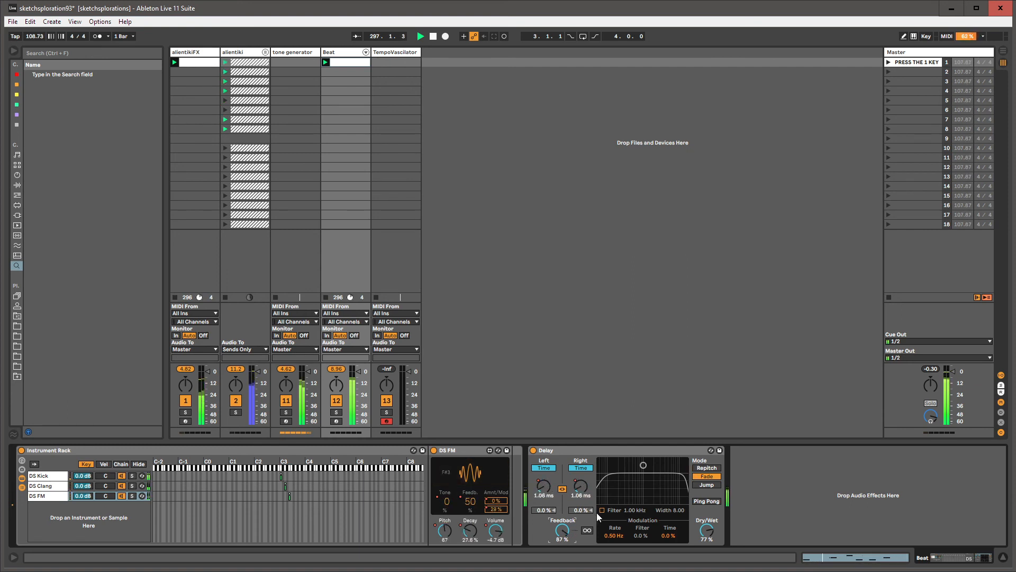
Turn on the Delay's filter and sweep its frequency and width across the range as automation.
click(602, 510)
drag(631, 466, 661, 470)
click(635, 512)
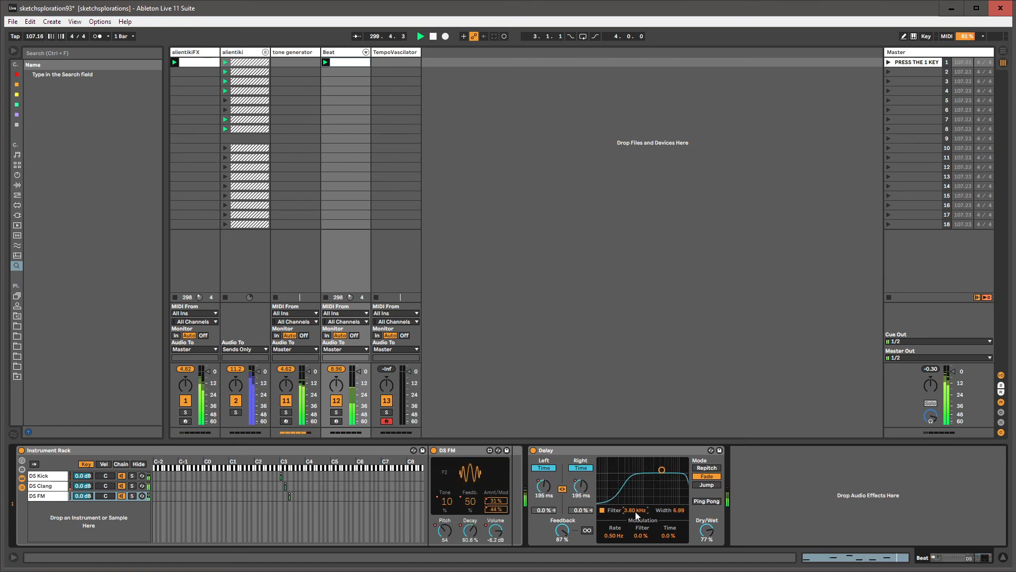
mouse_move(665, 478)
mouse_down()
mouse_move(635, 474)
mouse_move(643, 479)
mouse_move(620, 490)
mouse_move(650, 479)
mouse_up()
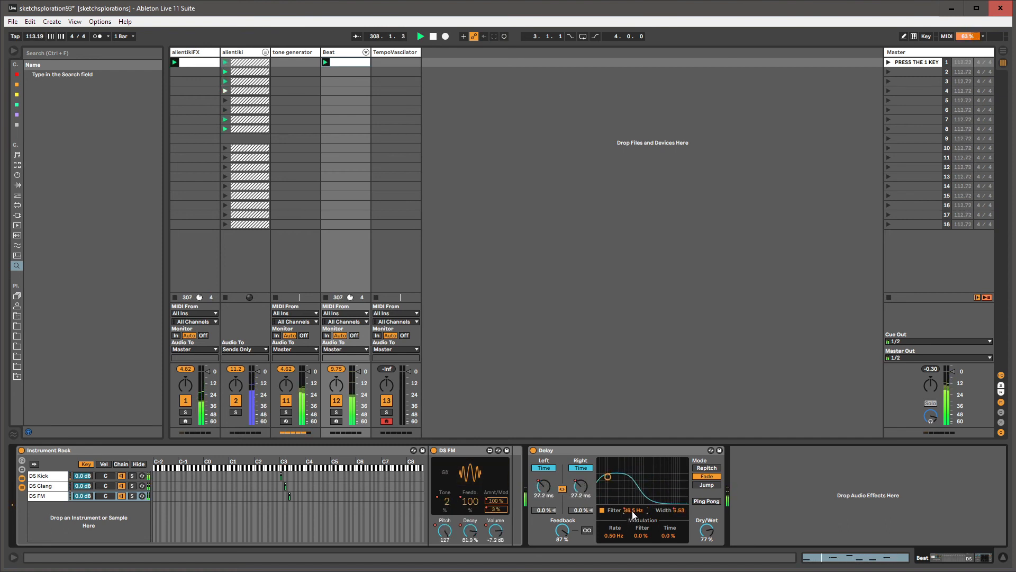
Unlink the clip's Filter Freq envelope, move its start to 2.1.3 and extend its loop length to 4.3.1.
key(shift+Tab)
click(569, 513)
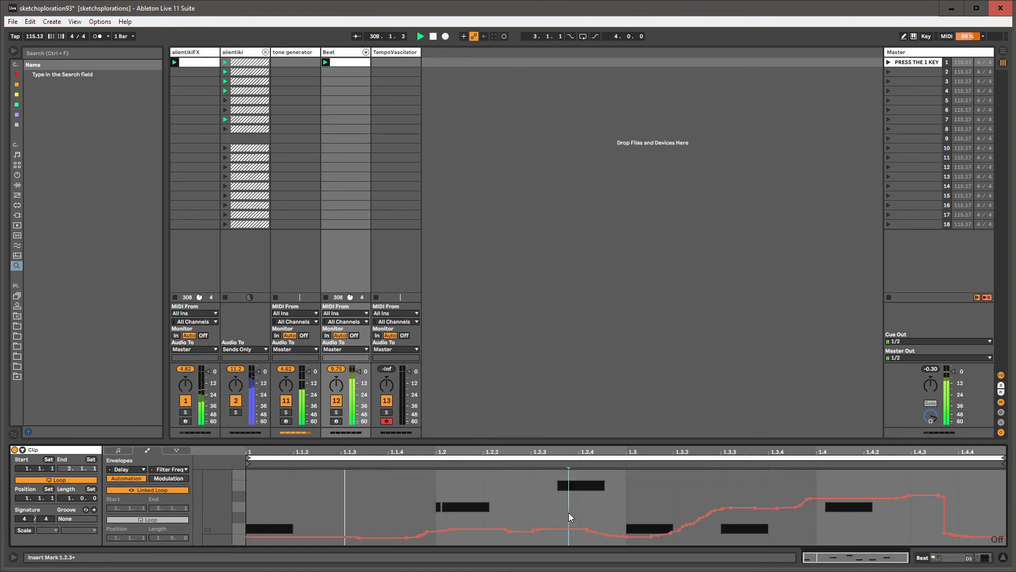
click(147, 489)
drag(248, 464, 528, 464)
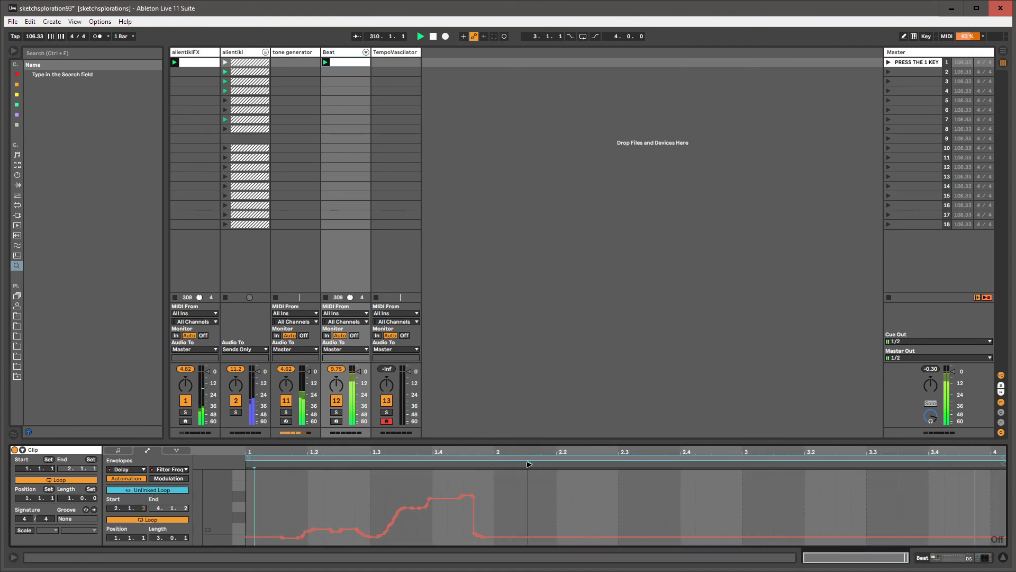
drag(1003, 458, 1015, 460)
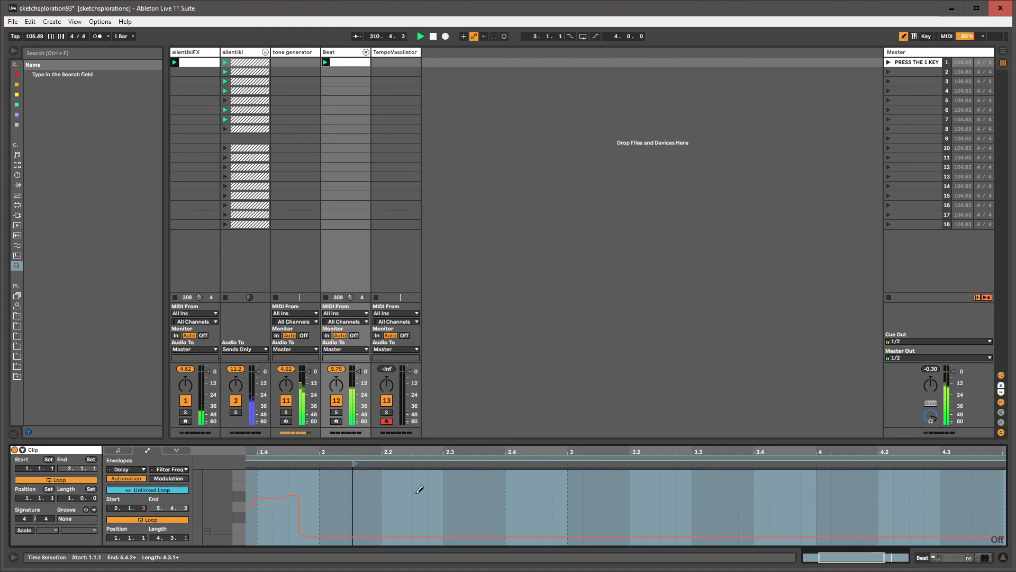
Draw an irregular Filter Freq envelope with ramps and sharp peaks from about 2.1.3 to the loop end.
mouse_move(353, 502)
mouse_down()
mouse_move(625, 516)
mouse_move(826, 473)
mouse_move(978, 519)
mouse_move(839, 526)
mouse_move(584, 500)
mouse_move(765, 537)
mouse_move(968, 535)
mouse_move(889, 487)
mouse_move(868, 546)
mouse_move(771, 519)
mouse_move(815, 524)
mouse_move(881, 500)
mouse_move(817, 491)
mouse_move(828, 534)
mouse_move(873, 537)
mouse_move(855, 529)
mouse_move(962, 508)
mouse_up()
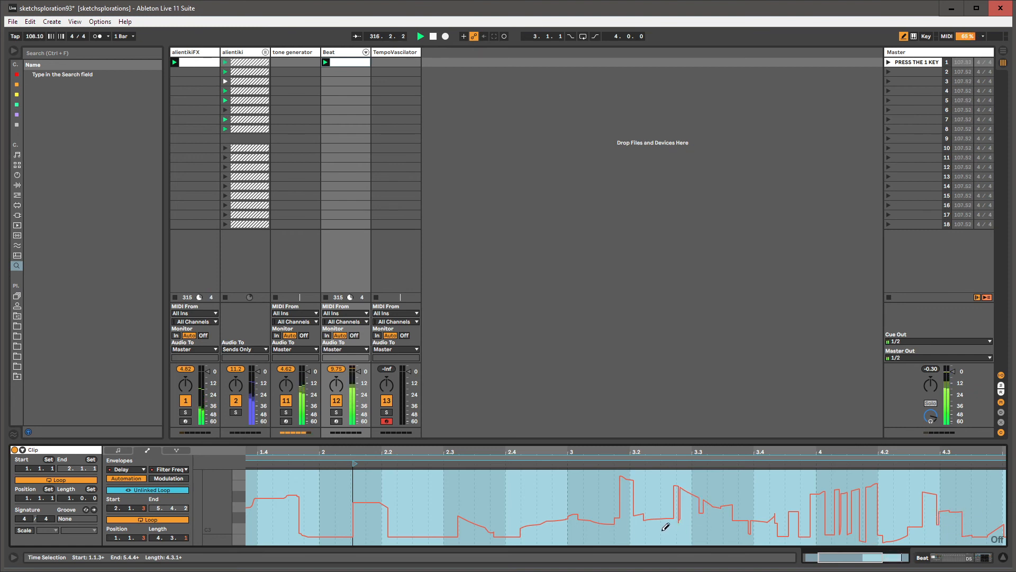
scroll(597, 500, down, 3)
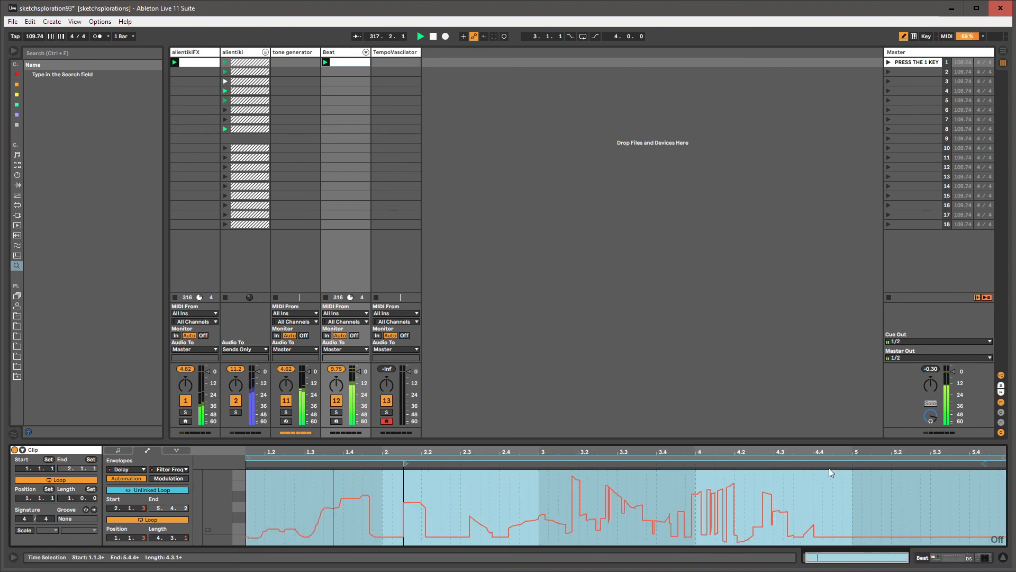
drag(916, 478, 925, 478)
click(978, 484)
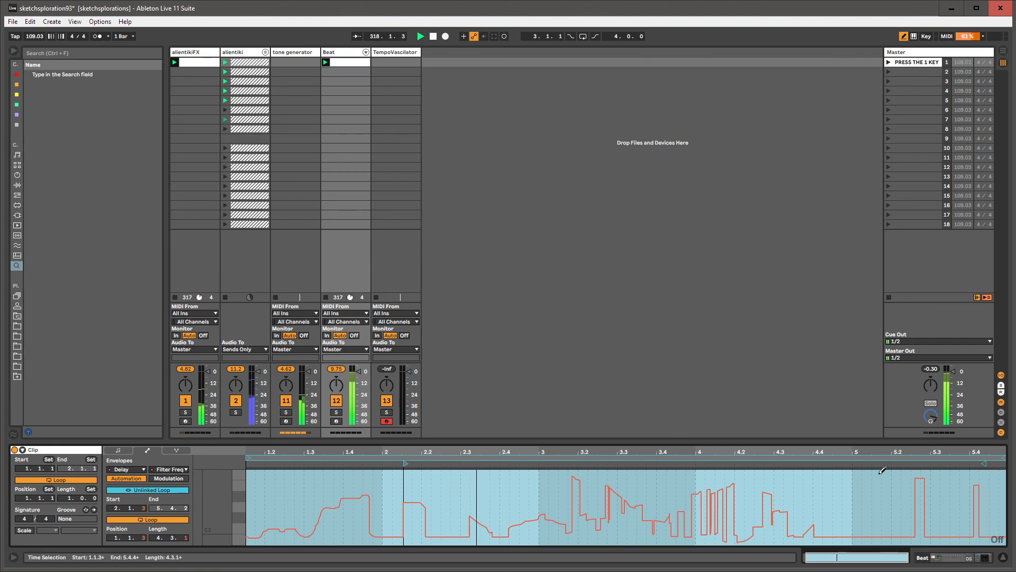
drag(874, 535, 984, 513)
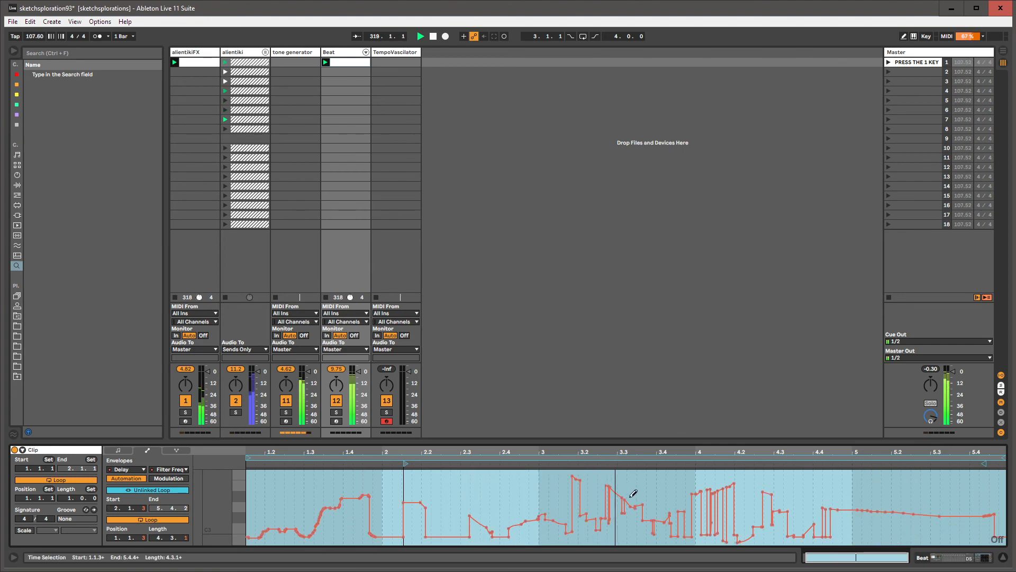
Redraw the Filter Freq envelope as square steps between about 3.1 and 3.3, and simplify the whole envelope.
drag(627, 487, 554, 486)
key(b)
click(564, 527)
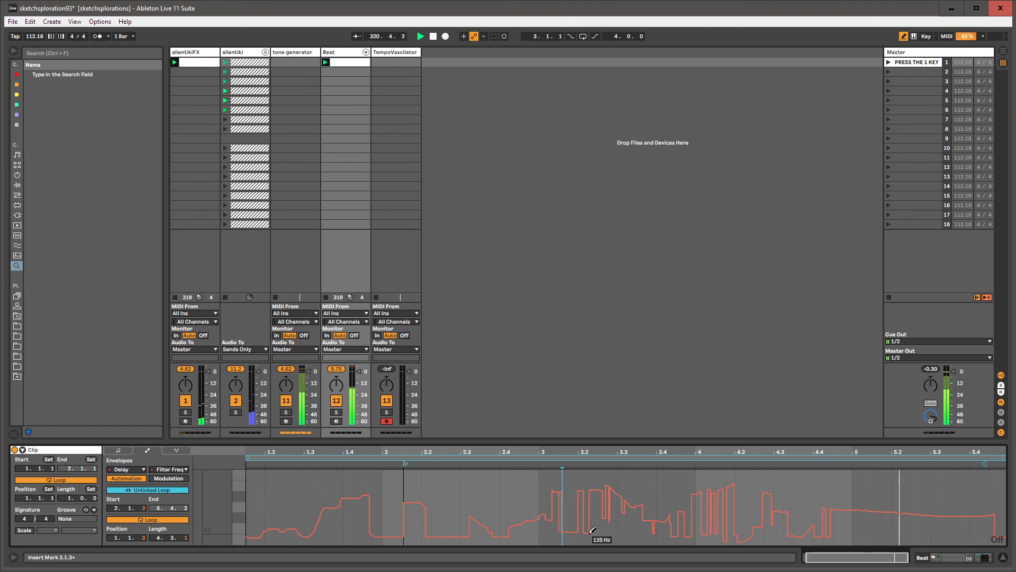
key(b)
click(490, 492)
key(ctrl+a)
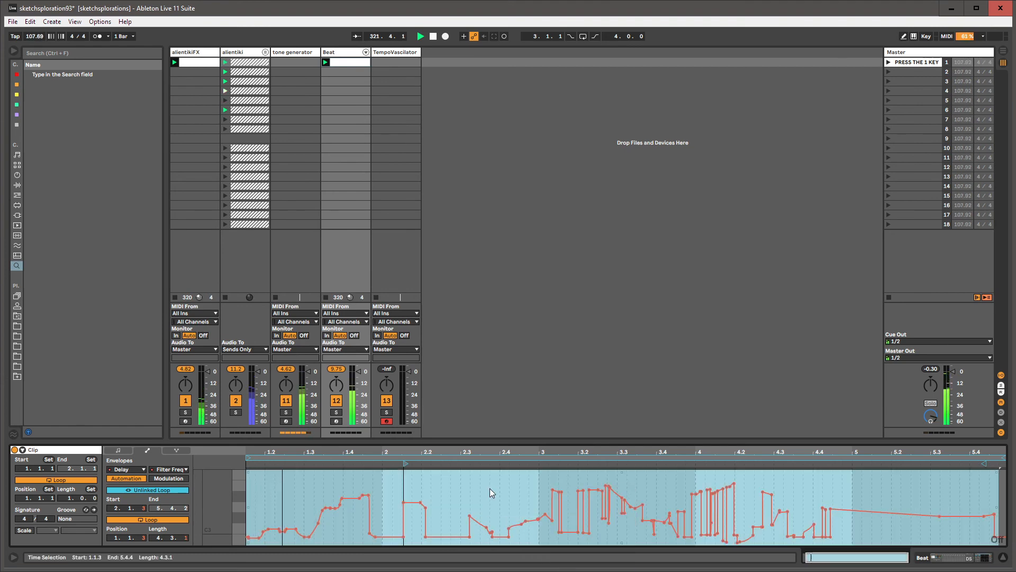
Redraw the Filter Freq envelope's tail from bar 5 to the loop end and add peaks around 4.3.
key(b)
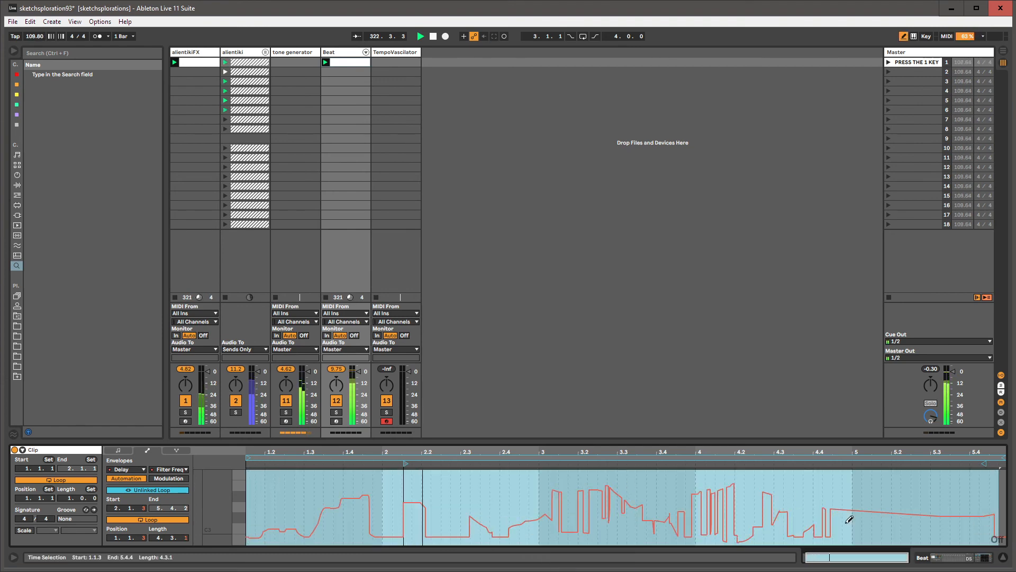
mouse_move(853, 532)
mouse_down()
mouse_move(924, 536)
mouse_move(957, 510)
mouse_move(973, 539)
mouse_move(909, 511)
mouse_move(859, 510)
mouse_move(929, 514)
mouse_move(897, 536)
mouse_move(906, 495)
mouse_move(980, 533)
mouse_move(969, 521)
mouse_move(982, 492)
mouse_move(990, 508)
mouse_move(925, 528)
mouse_move(990, 534)
mouse_up()
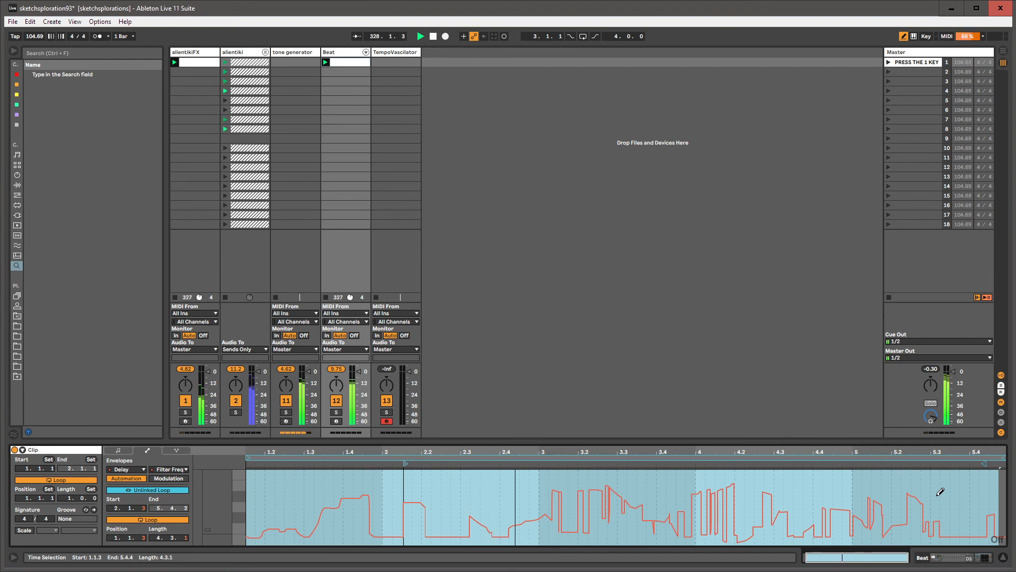
drag(941, 492, 990, 489)
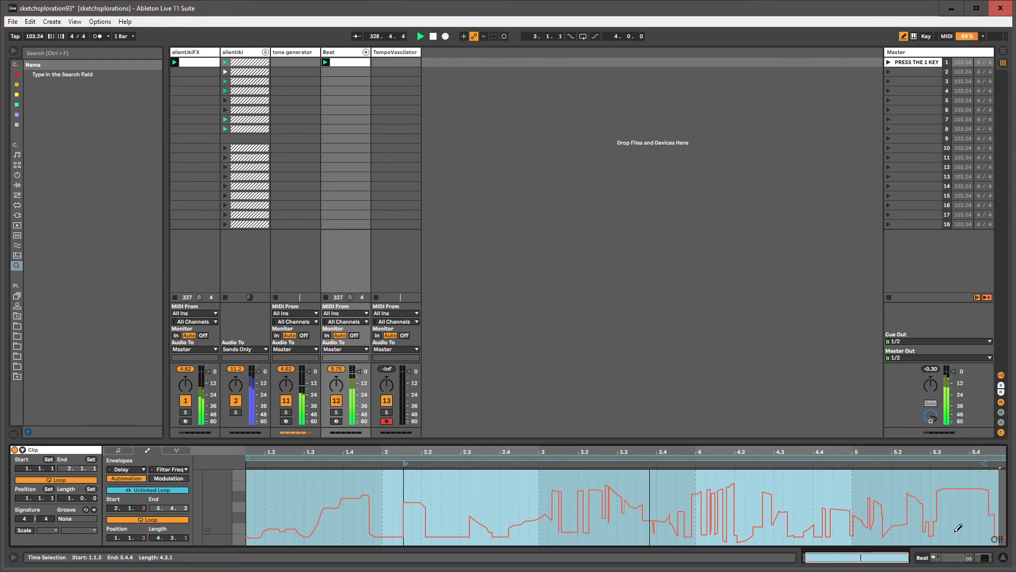
click(794, 488)
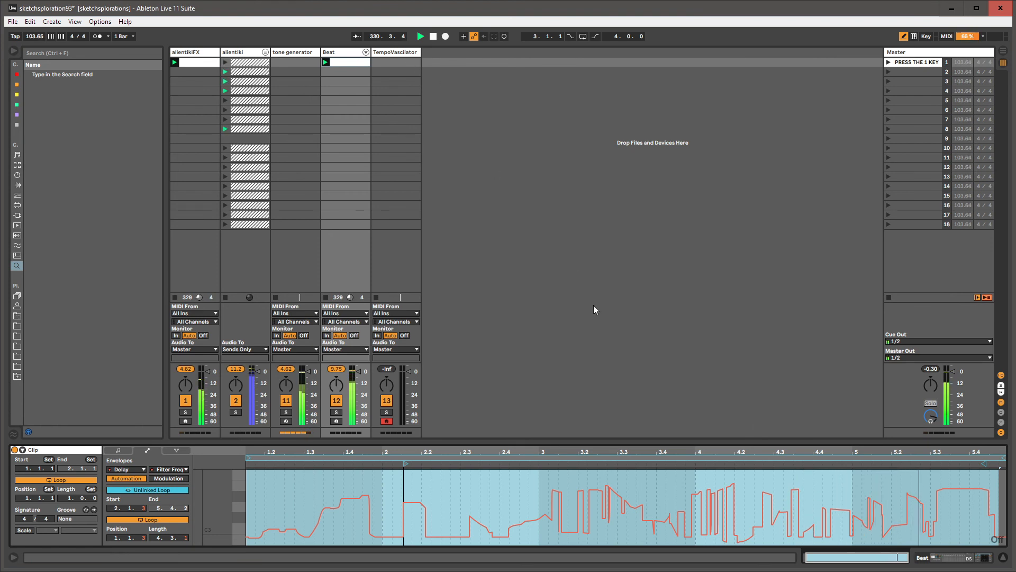
Insert high breakpoints along the Filter Freq envelope to form sharp spikes between about 2.4 and 5.3.
key(b)
double_click(822, 481)
double_click(867, 482)
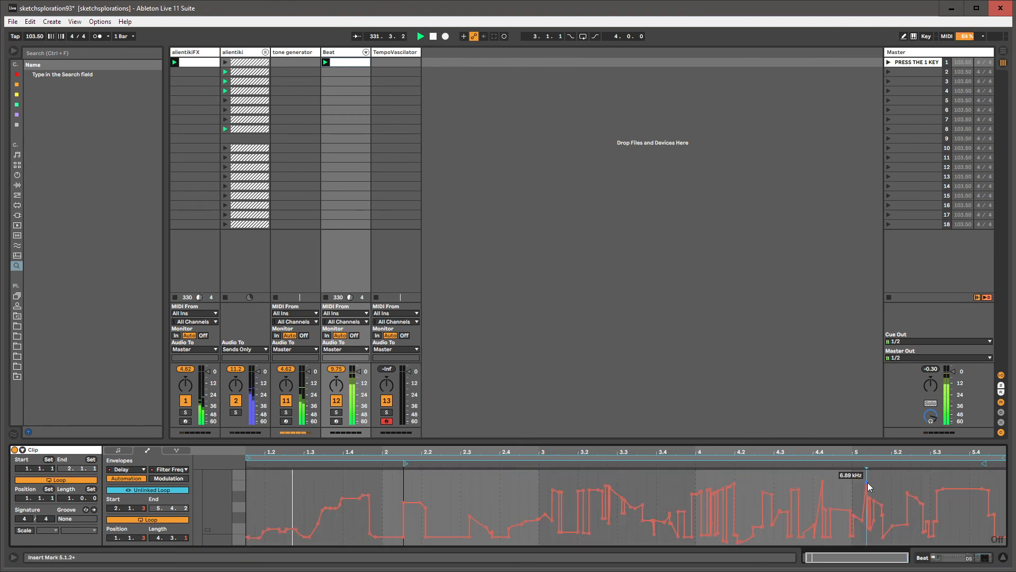
double_click(927, 485)
double_click(874, 482)
double_click(754, 488)
double_click(656, 483)
double_click(594, 484)
drag(622, 452, 622, 434)
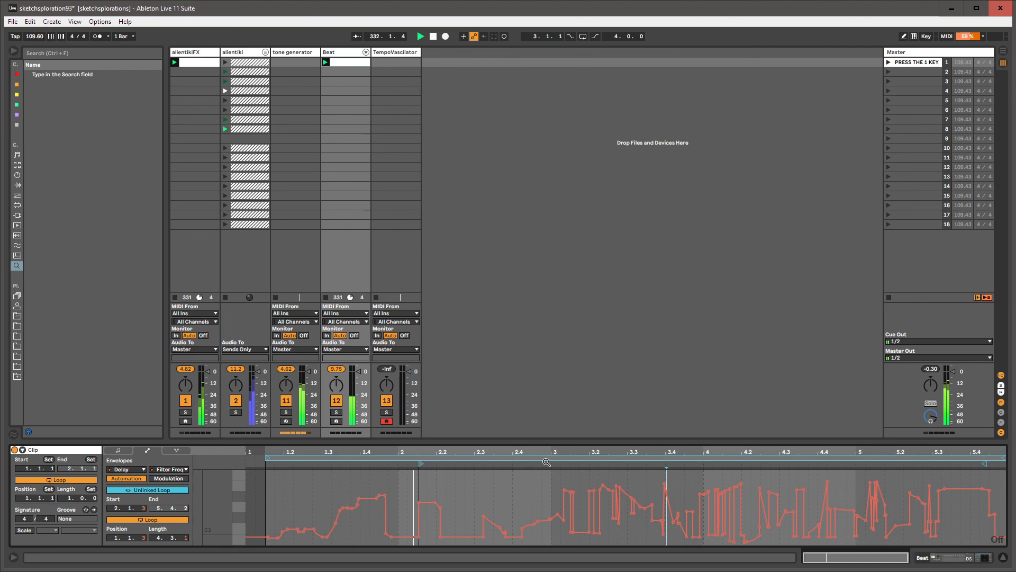
double_click(527, 480)
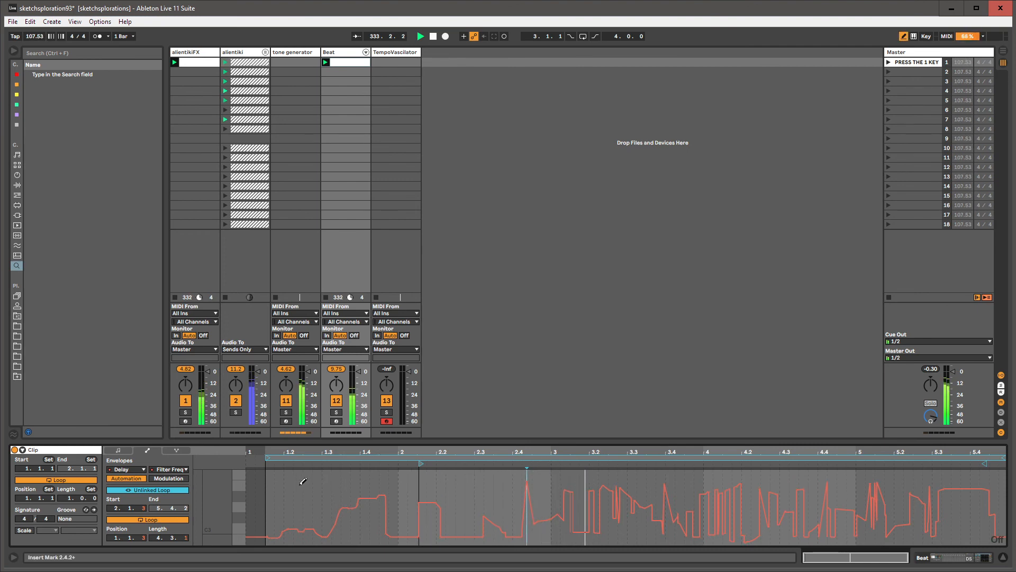
Draw stepped peaks and dips in the Filter Freq envelope between about 1.2 and 2.2.
double_click(282, 483)
mouse_move(294, 532)
mouse_down()
mouse_move(332, 508)
mouse_move(361, 528)
mouse_move(441, 512)
mouse_move(478, 481)
mouse_move(512, 490)
mouse_move(490, 531)
mouse_move(440, 528)
mouse_up()
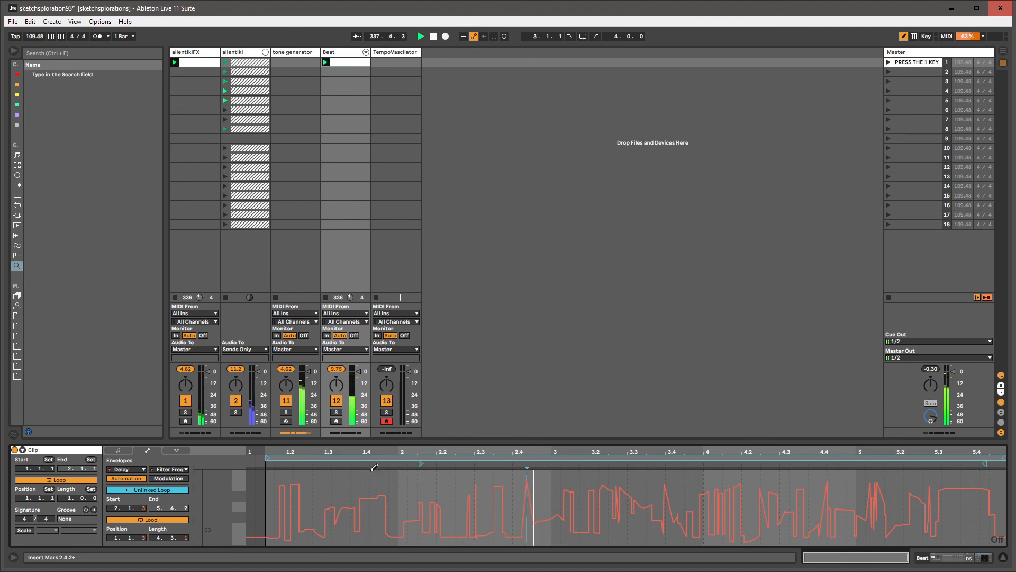
drag(375, 533, 380, 532)
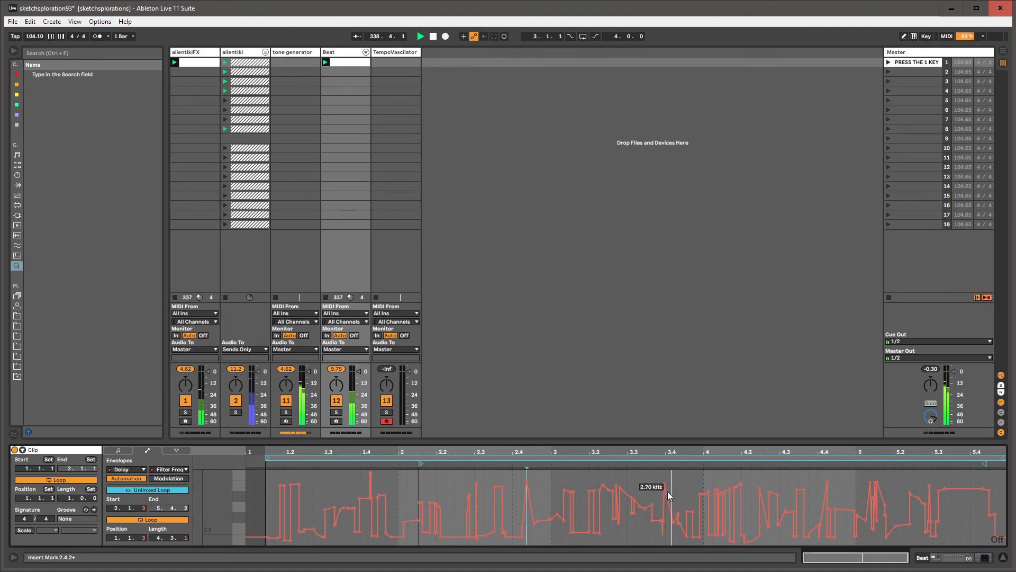
Select the entire Filter Freq envelope and simplify it.
click(652, 481)
key(ctrl+a)
right_click(652, 481)
click(652, 481)
click(652, 481)
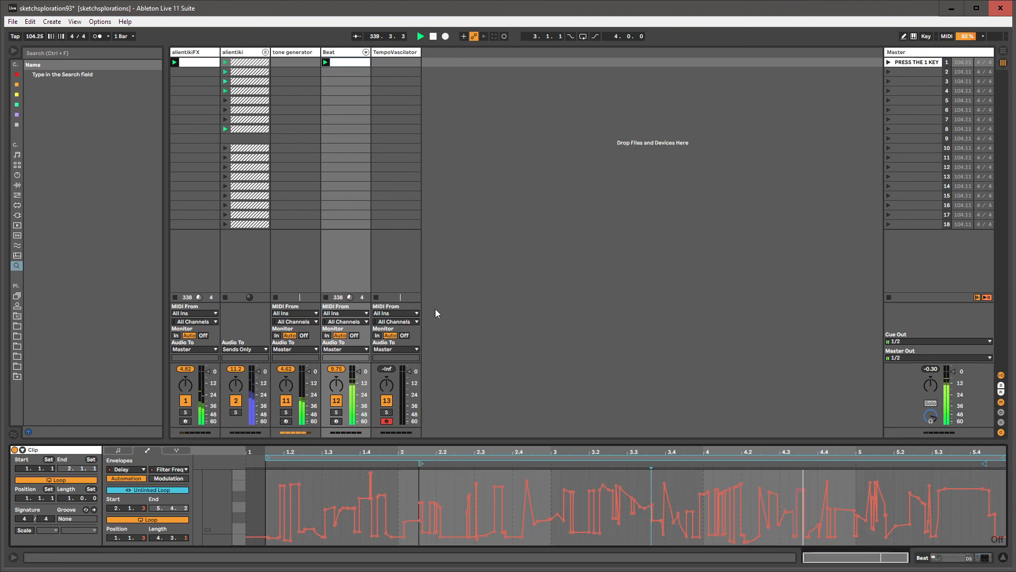
Record sweeps of the Delay's dry/wet on the Beat track as clip automation.
click(365, 51)
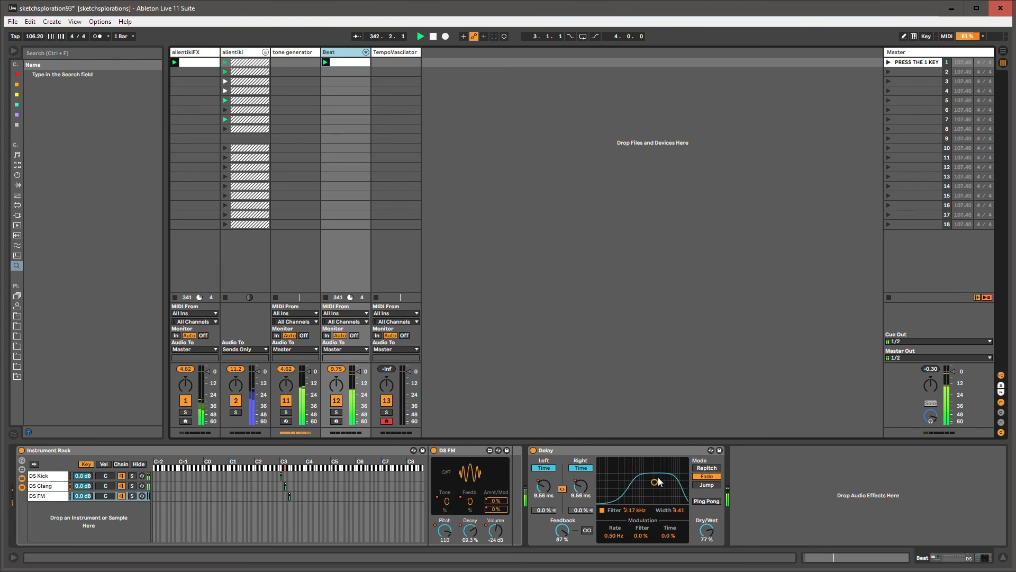
mouse_move(708, 533)
mouse_down()
mouse_move(708, 567)
mouse_move(709, 497)
mouse_move(708, 545)
mouse_up()
key(ctrl+shift+F9)
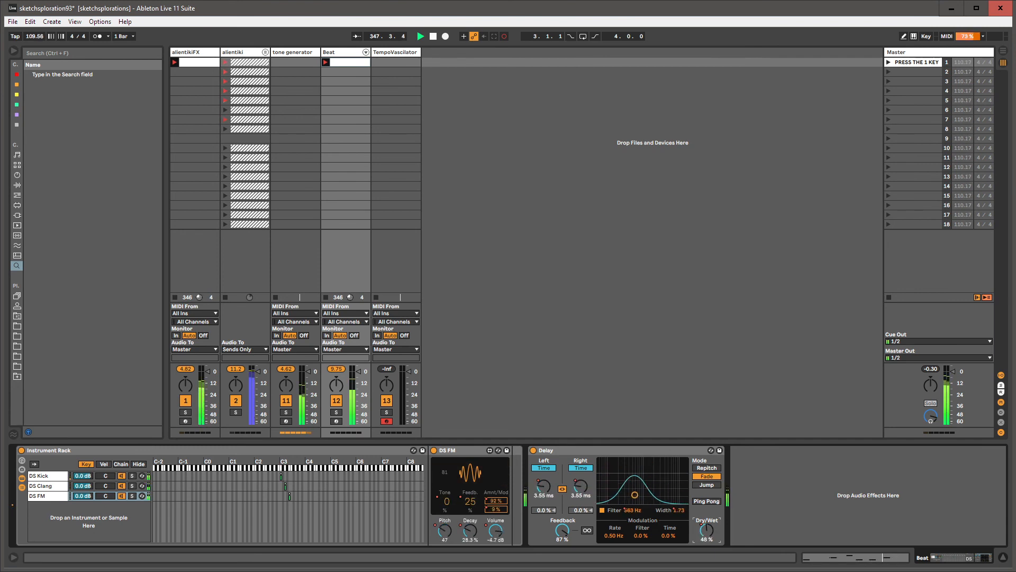
Simplify the clip's Dry/Wet envelope, unlink it and extend its loop length to 3.1.2.
key(shift+Tab)
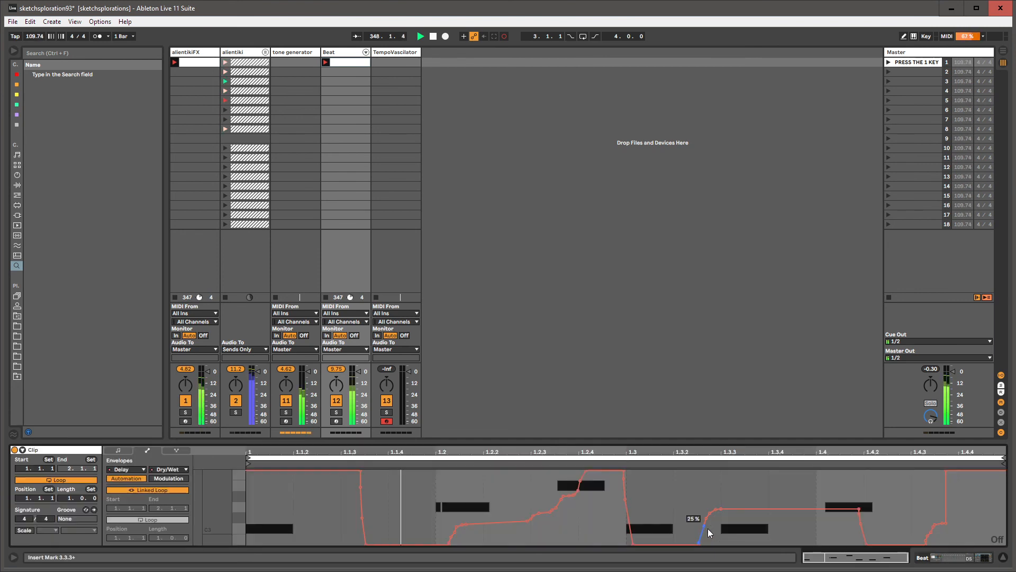
right_click(634, 492)
key(Escape)
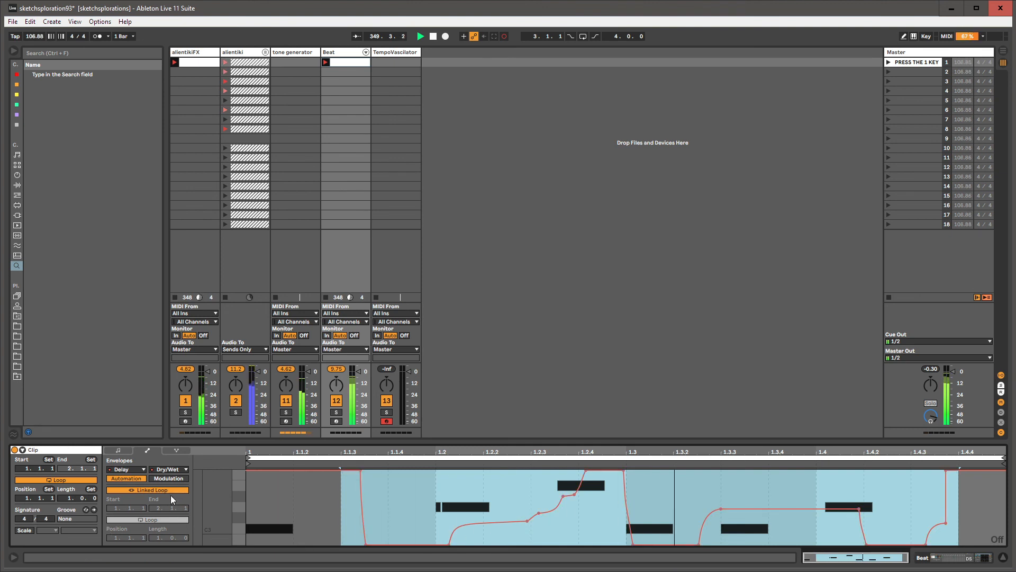
click(170, 490)
drag(156, 536, 186, 535)
Draw the Dry/Wet envelope low from bar 2, with a plateau around 3.3 and a rising ramp past bar 4.
click(493, 523)
key(b)
mouse_move(477, 525)
mouse_down()
mouse_move(506, 536)
mouse_move(982, 542)
mouse_up()
drag(813, 492, 852, 485)
drag(964, 490, 853, 542)
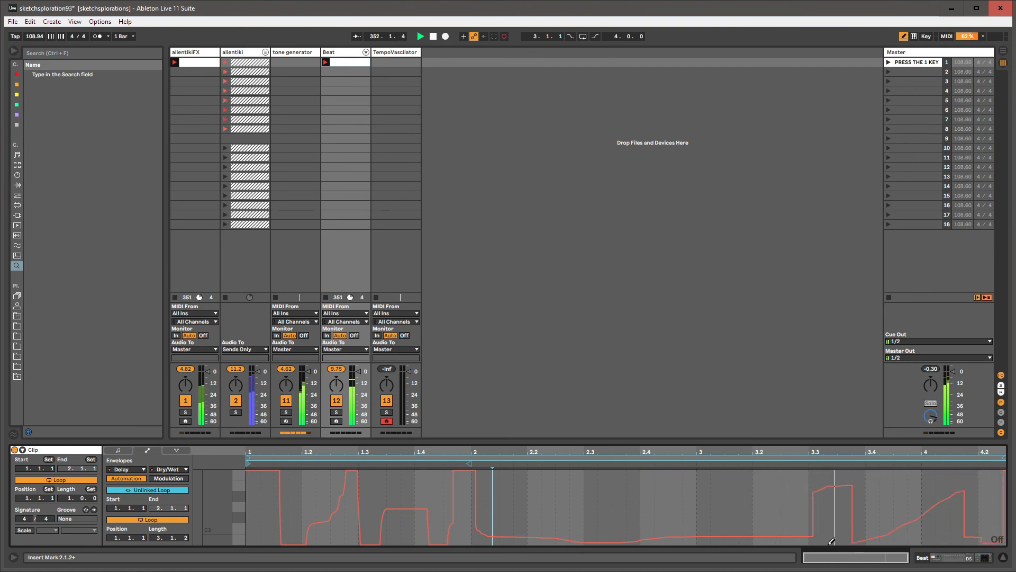
key(b)
Show the Beat track's devices, list the instruments in the browser and hide the mixer's In/Out section.
click(343, 52)
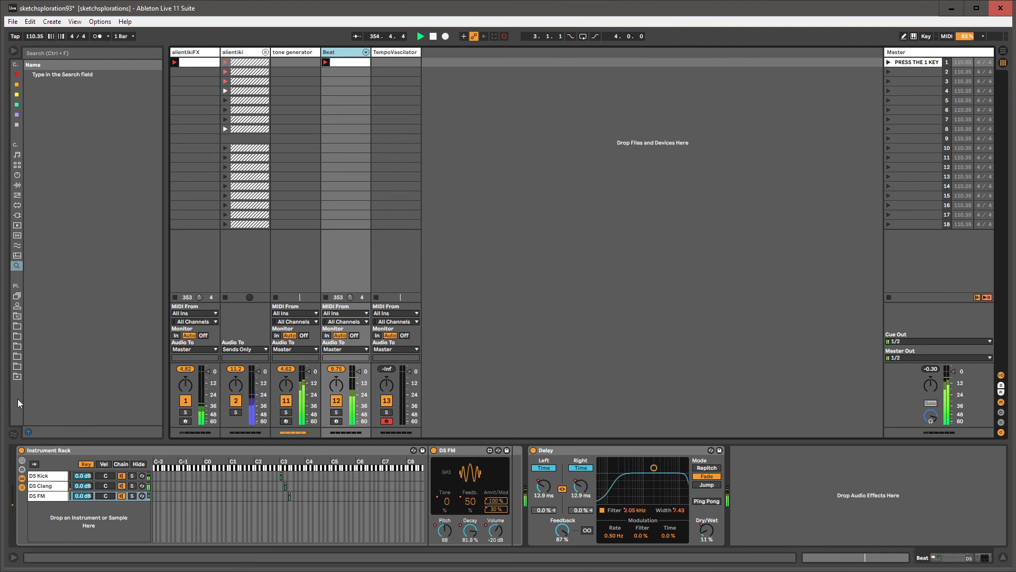
click(16, 176)
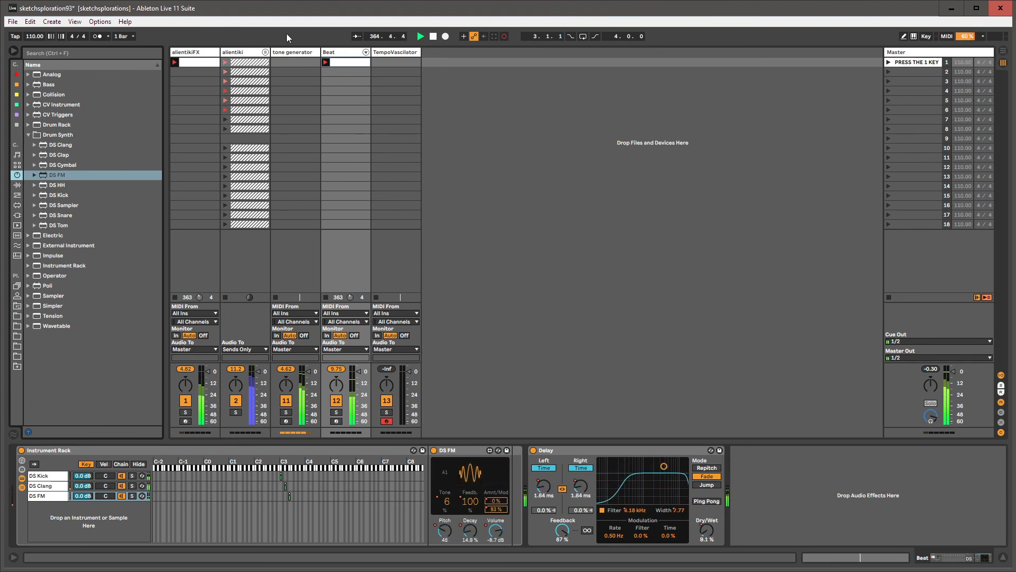
click(1001, 376)
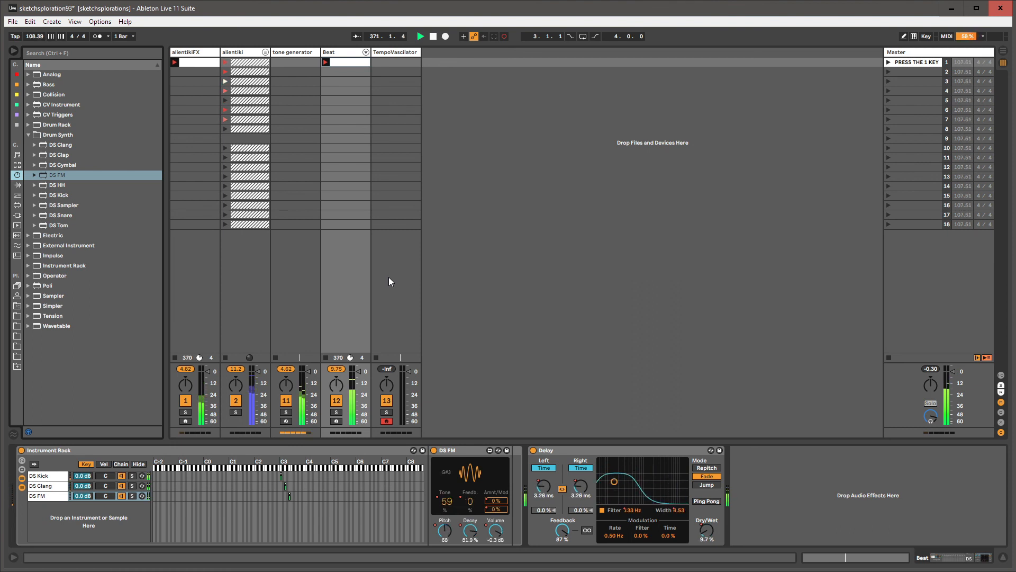
Review the device chains of the TempoVascilator, Master and Beat tracks.
click(408, 61)
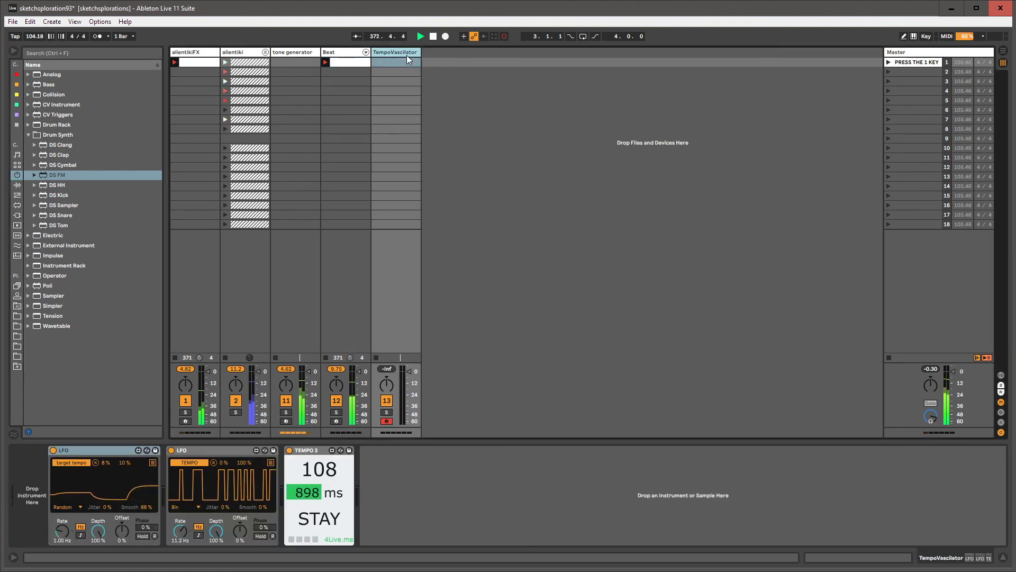
click(907, 53)
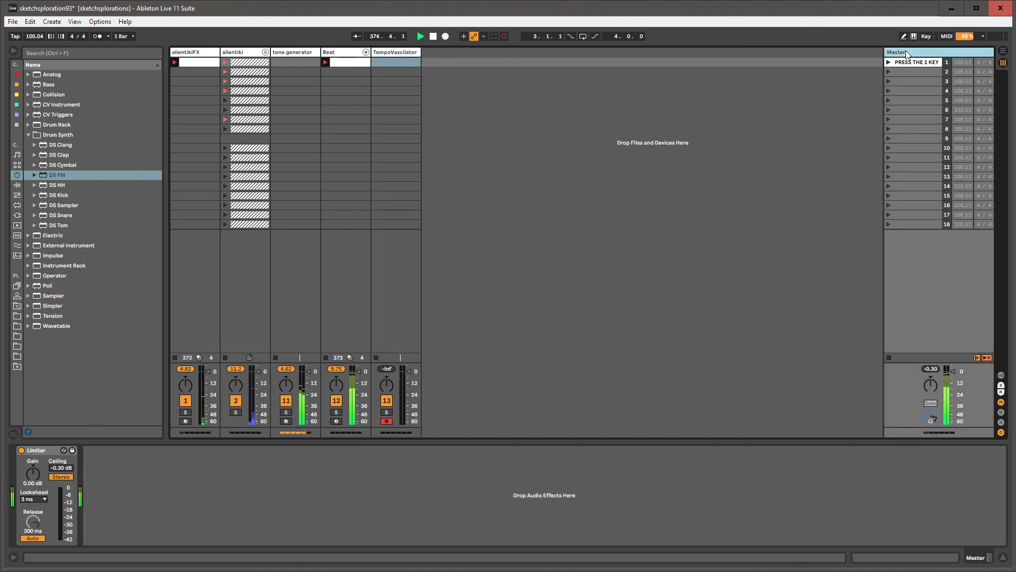
click(354, 53)
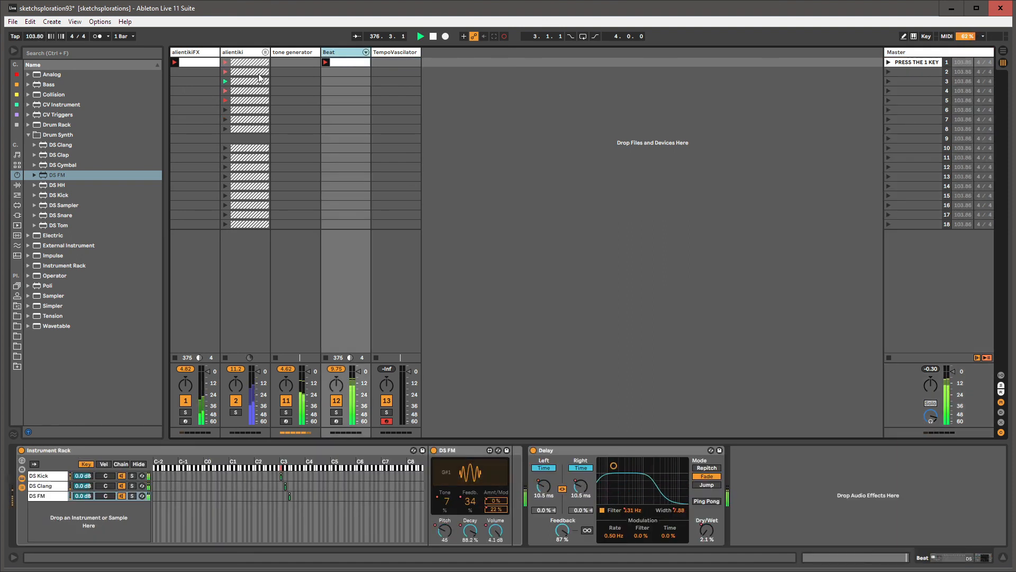
Save the current Live set.
click(12, 21)
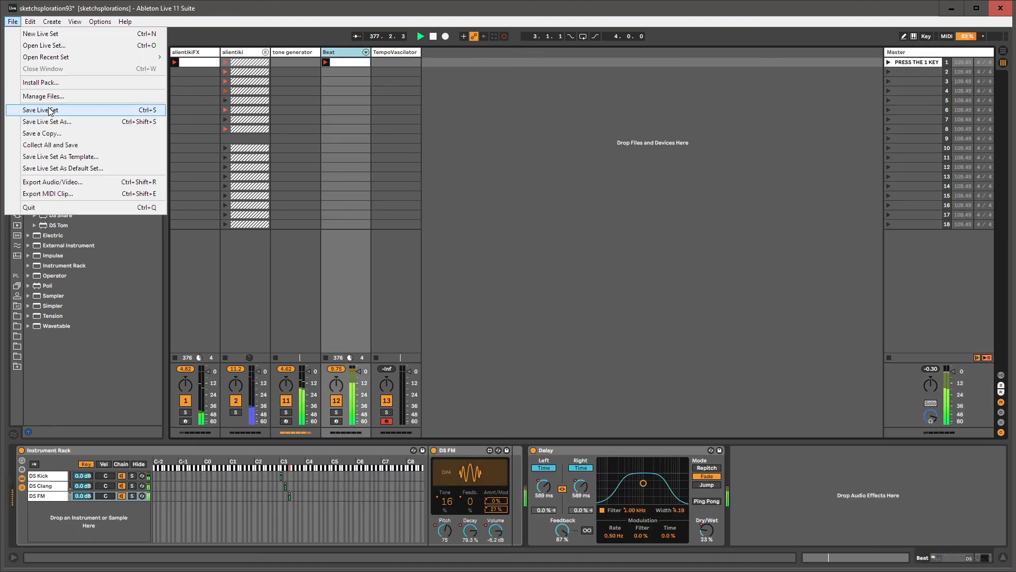
click(42, 106)
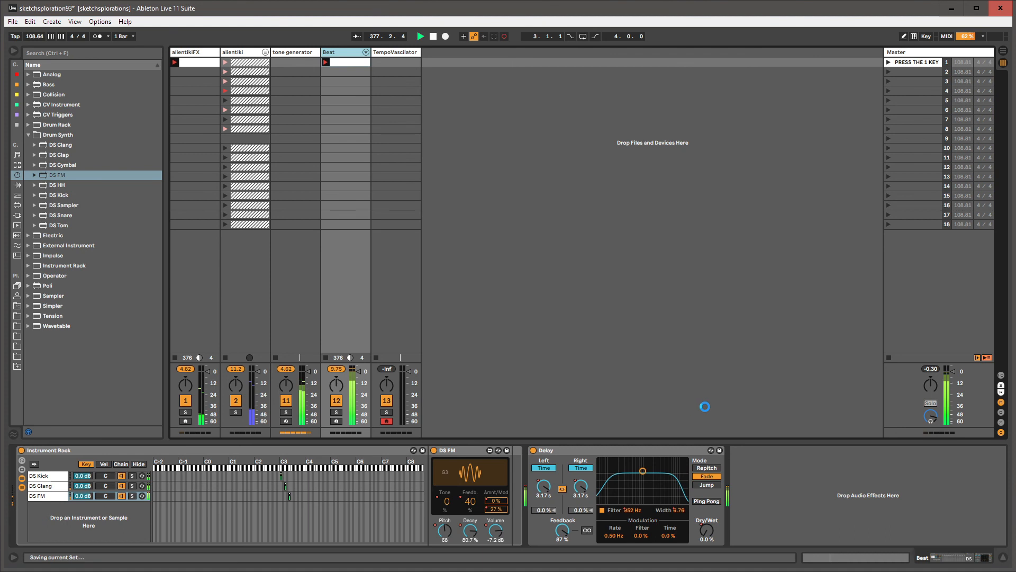